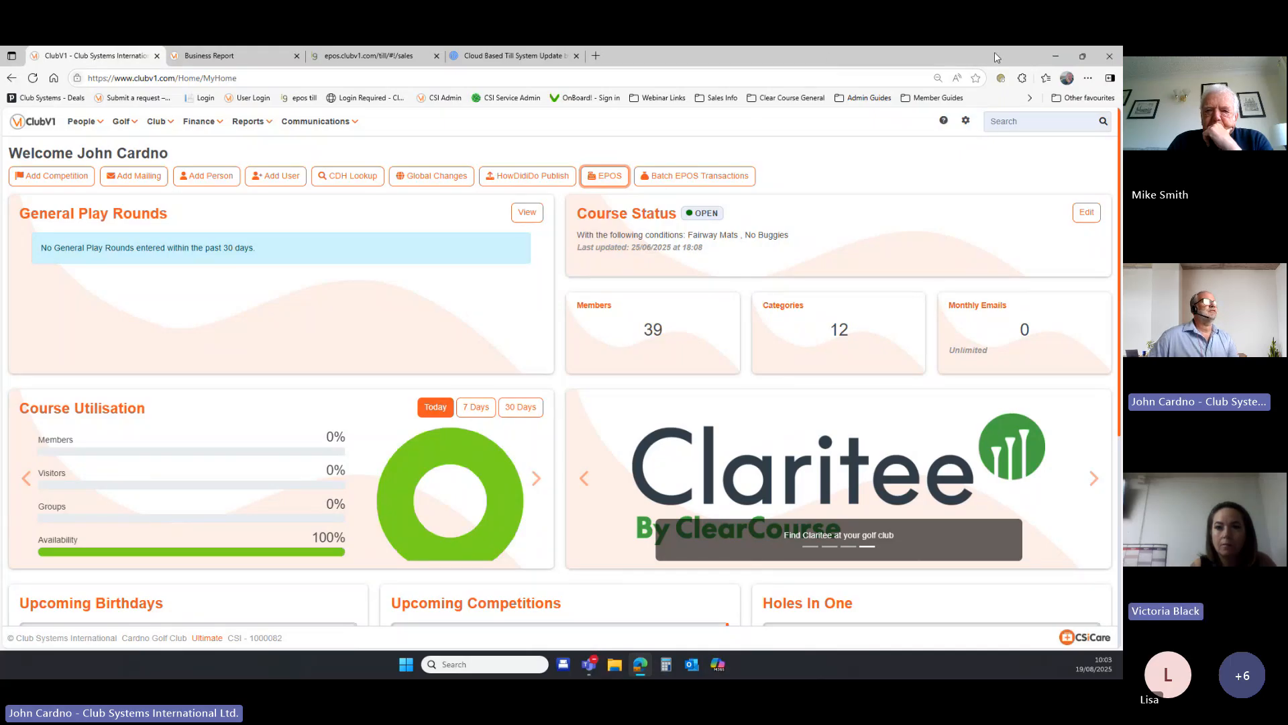
left_click(1056, 59)
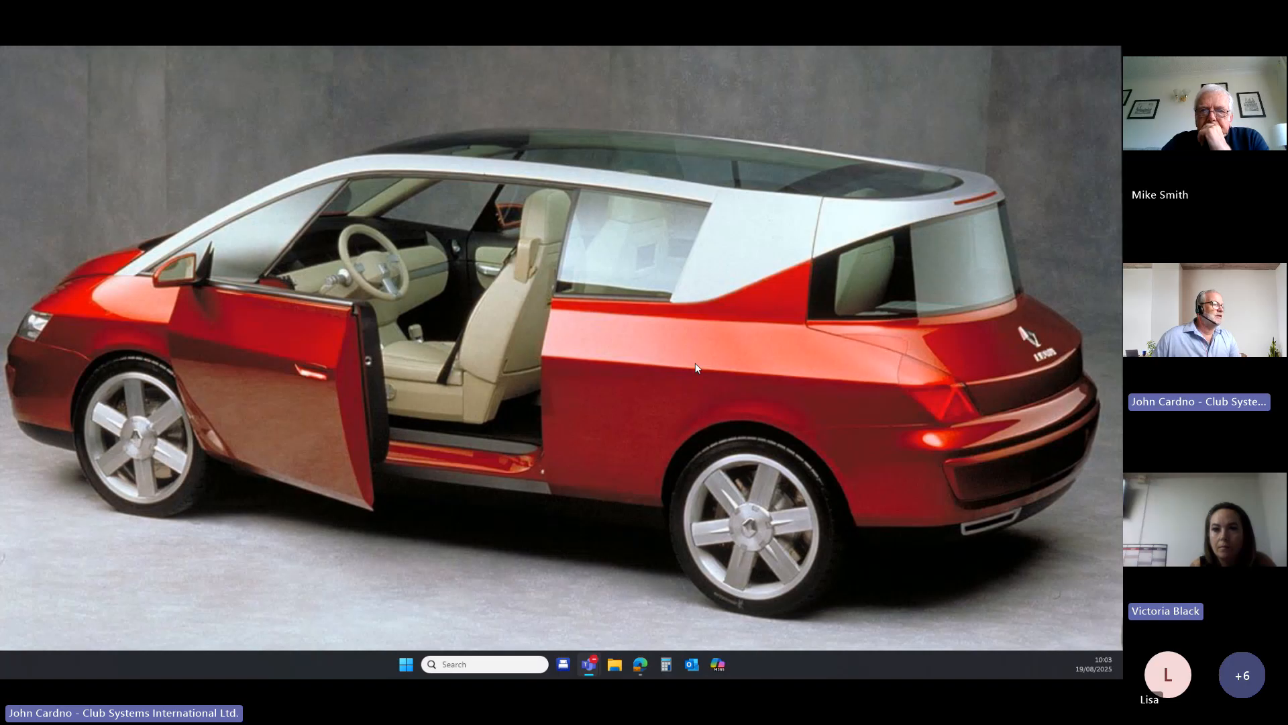
left_click(640, 665)
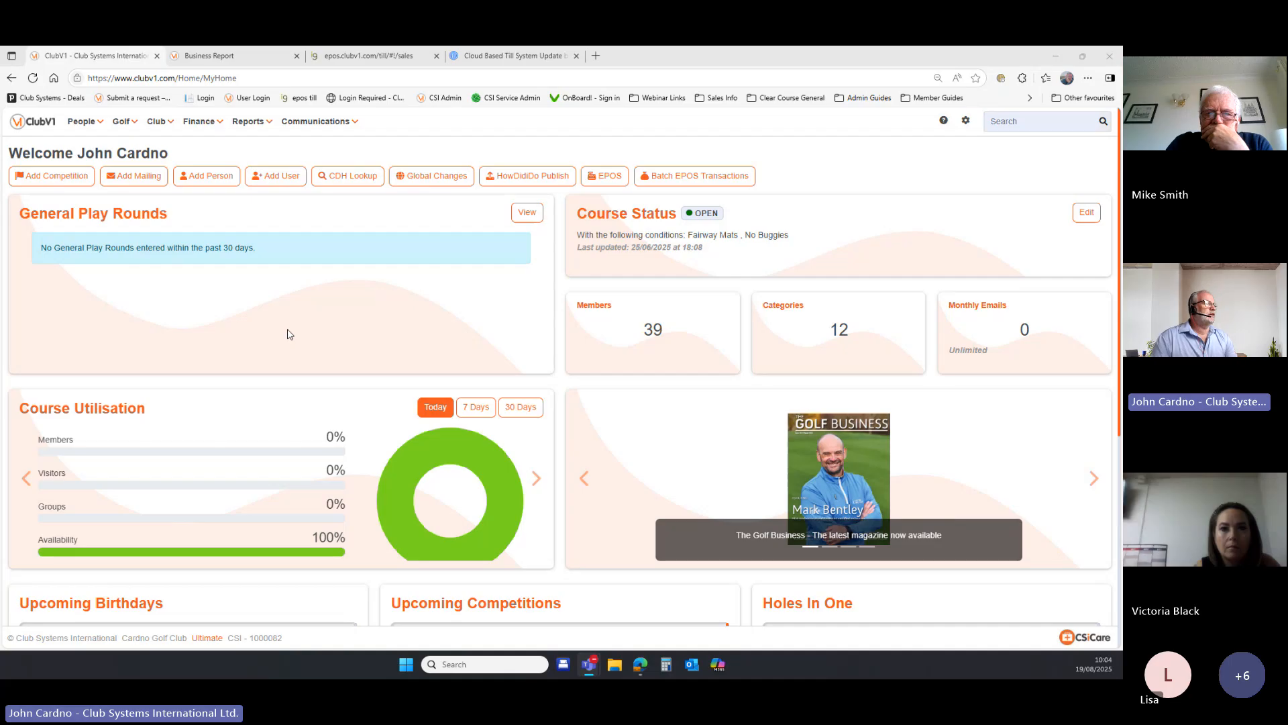
- Open the EPOS back office, look over its dashboard and go to the EPOS configuration settings
left_click(610, 179)
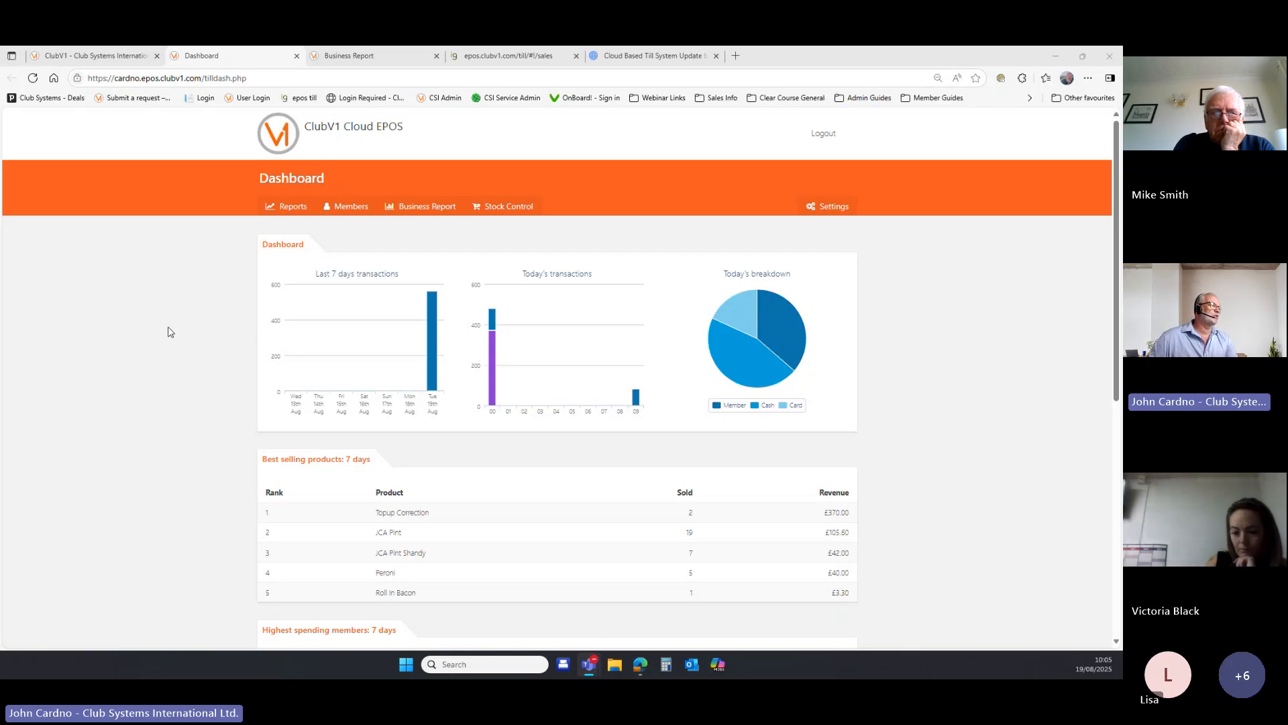
scroll(316, 454, "down", 3)
scroll(320, 458, "up", 3)
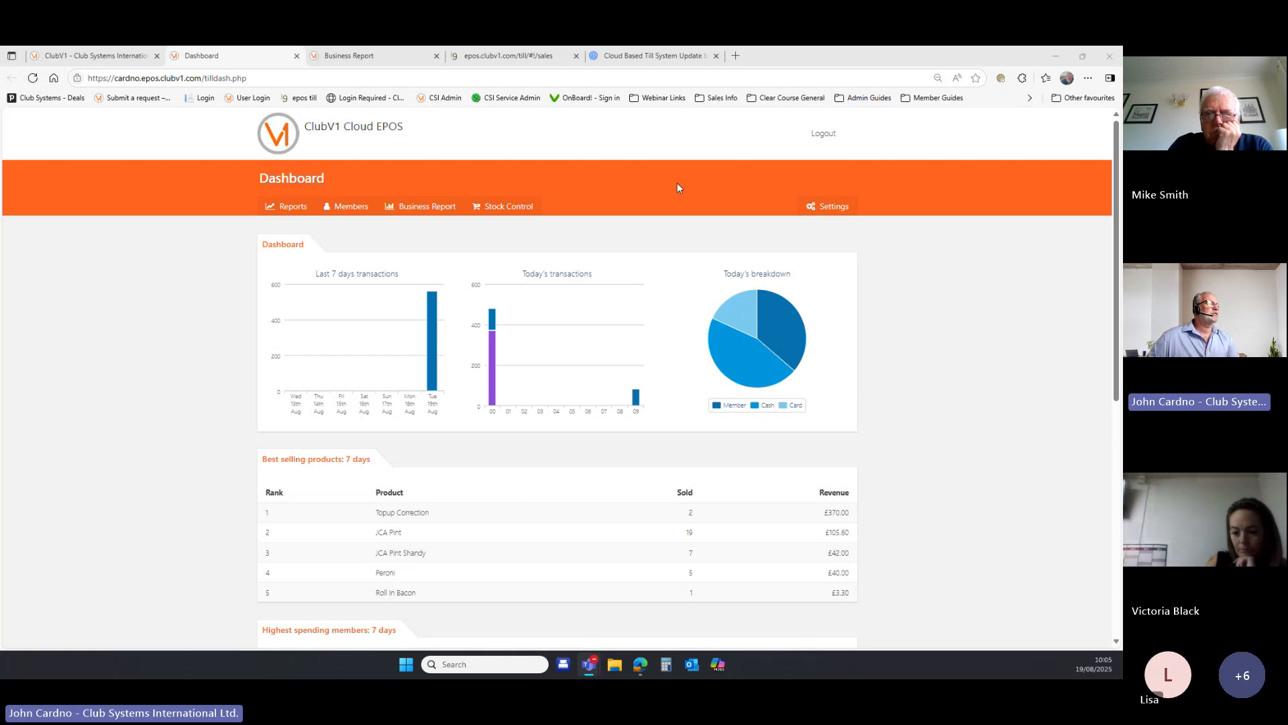
left_click(829, 210)
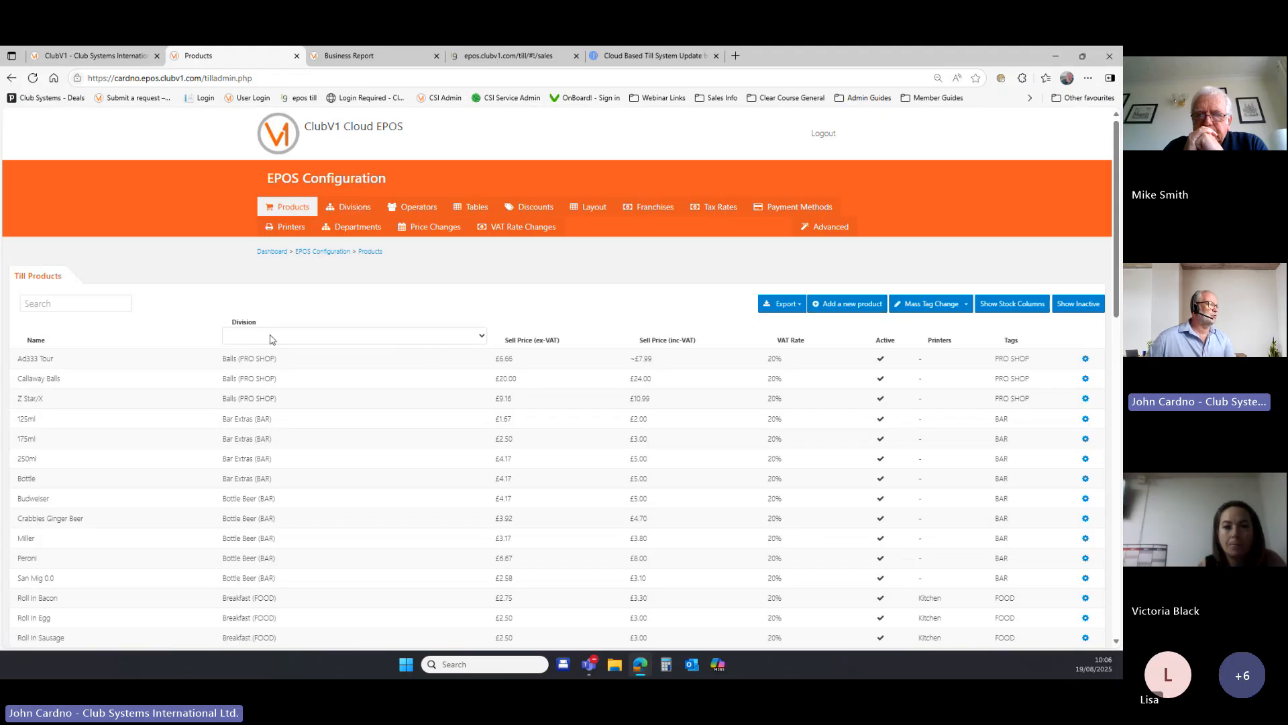
- Search the till products for "pero"
left_click(114, 305)
type("p")
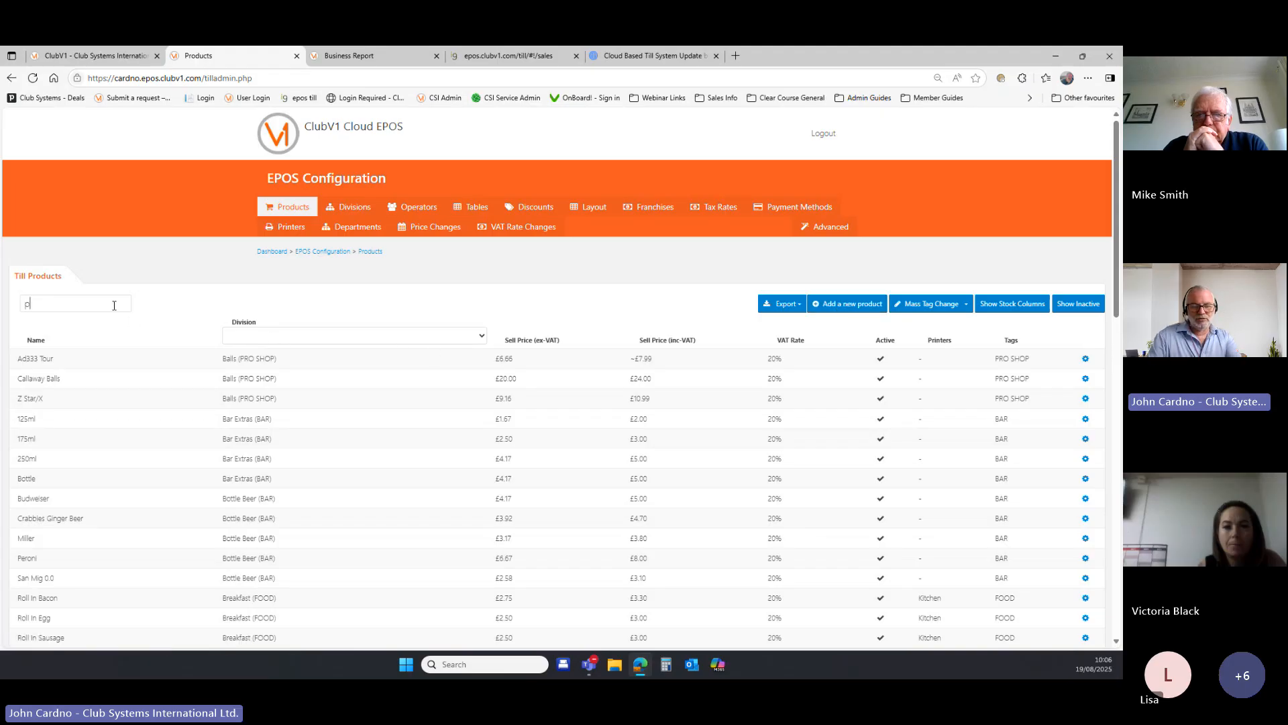
type("ero")
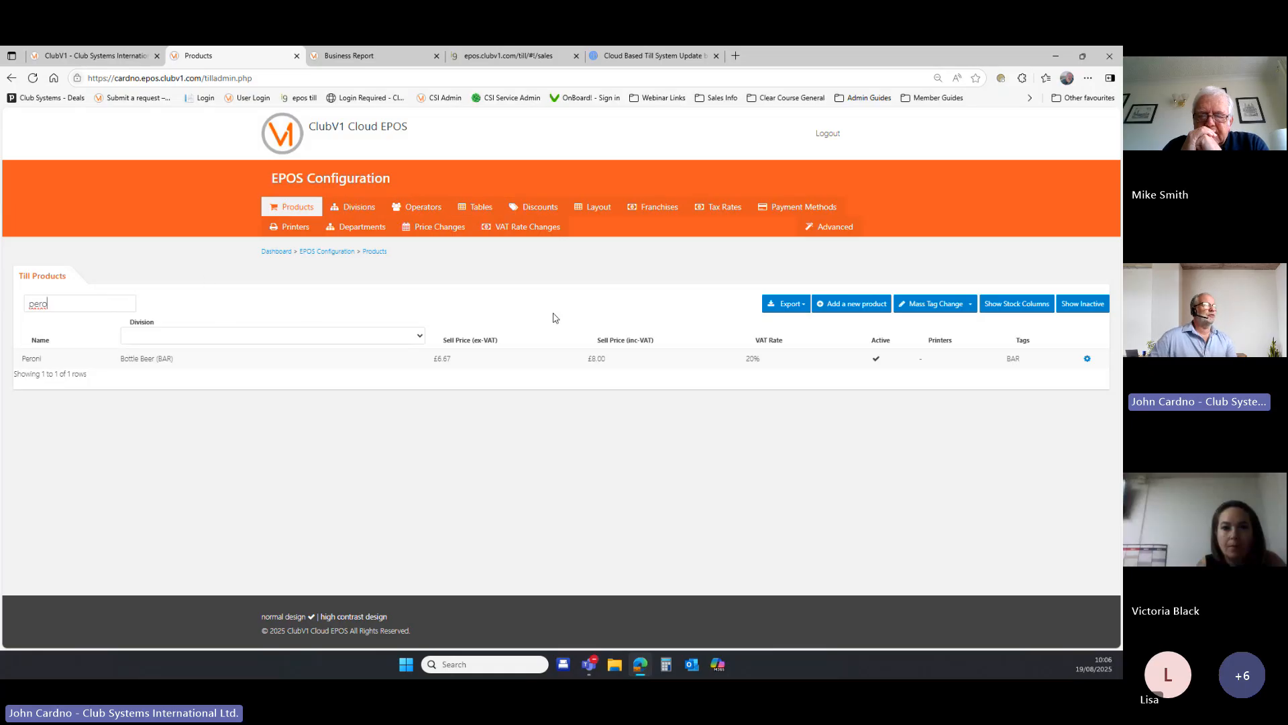
- View the division choices in a blank new product form, and open the list of departments
left_click(844, 309)
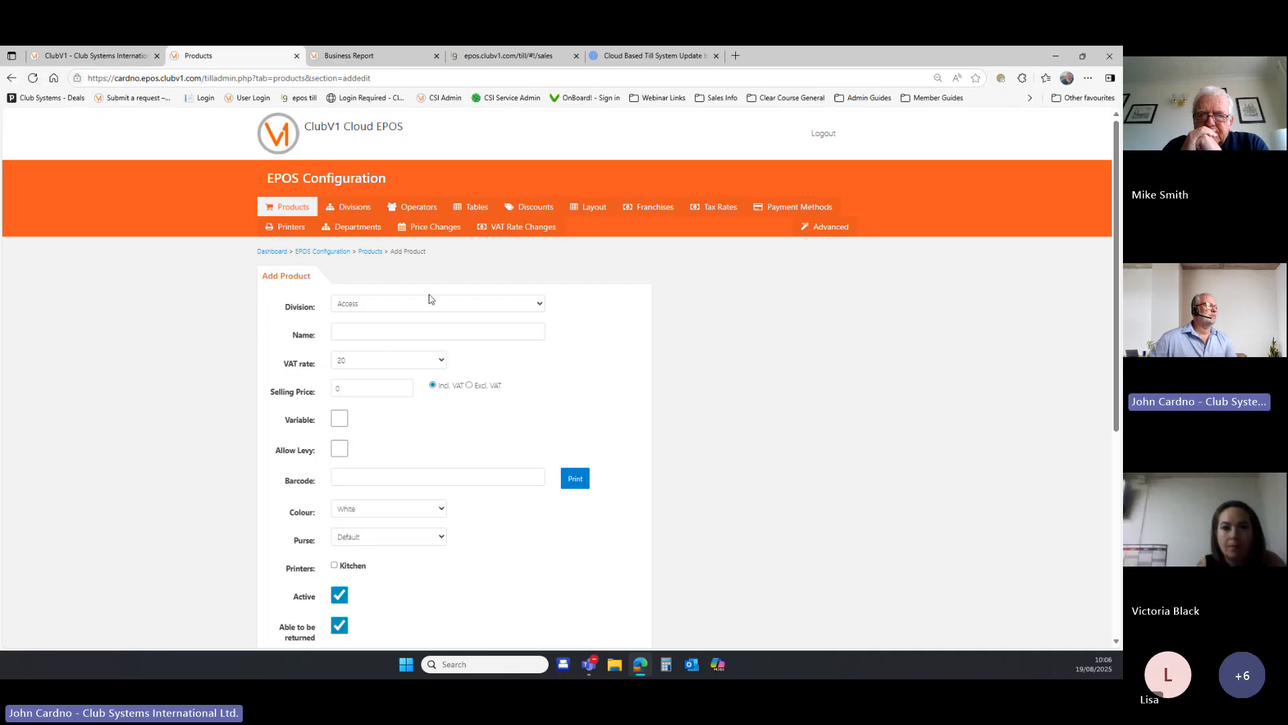
left_click(539, 308)
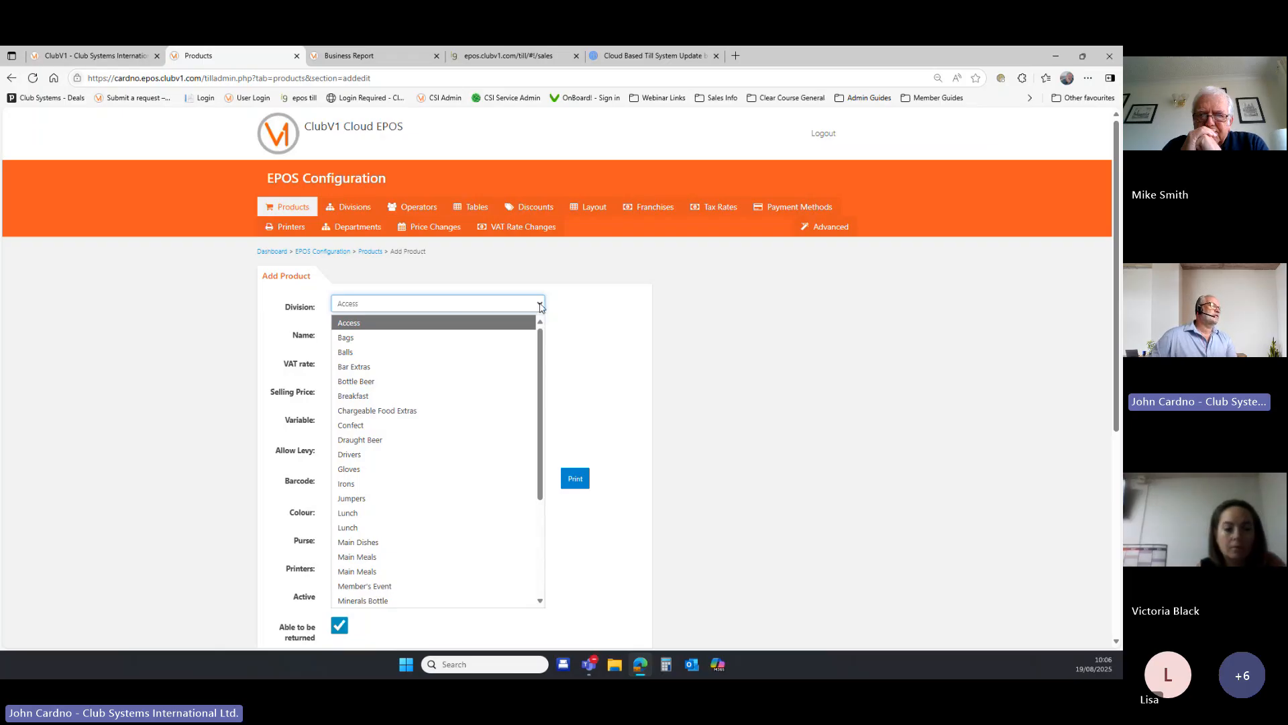
left_click(366, 232)
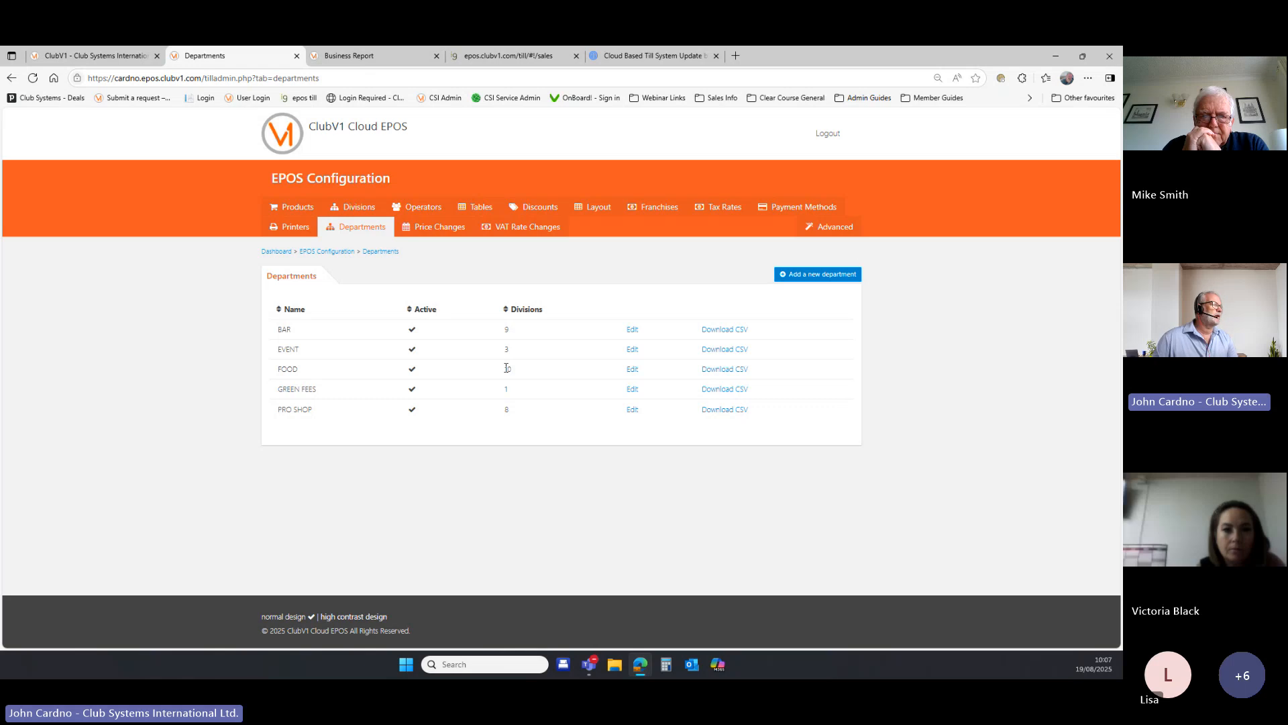
- Search the till products for "jca", view the division filter choices and open the JCA Pint product for editing
left_click(293, 209)
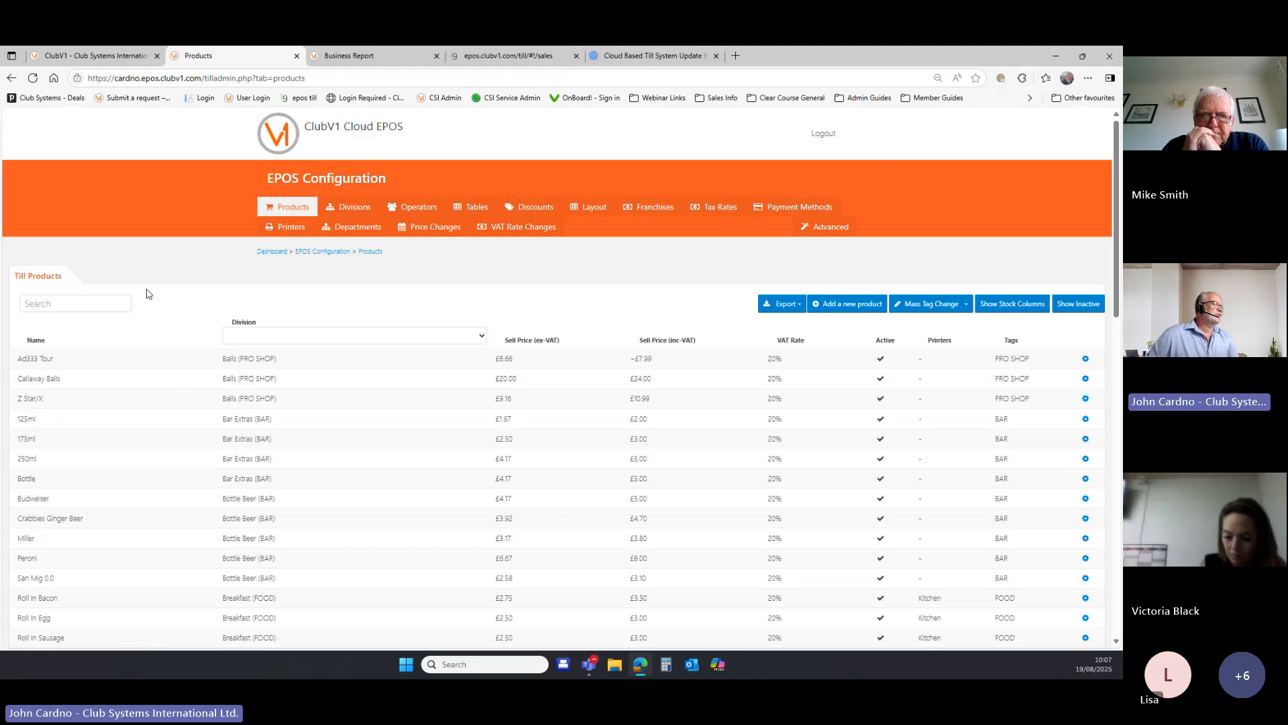
left_click(98, 307)
type("ca")
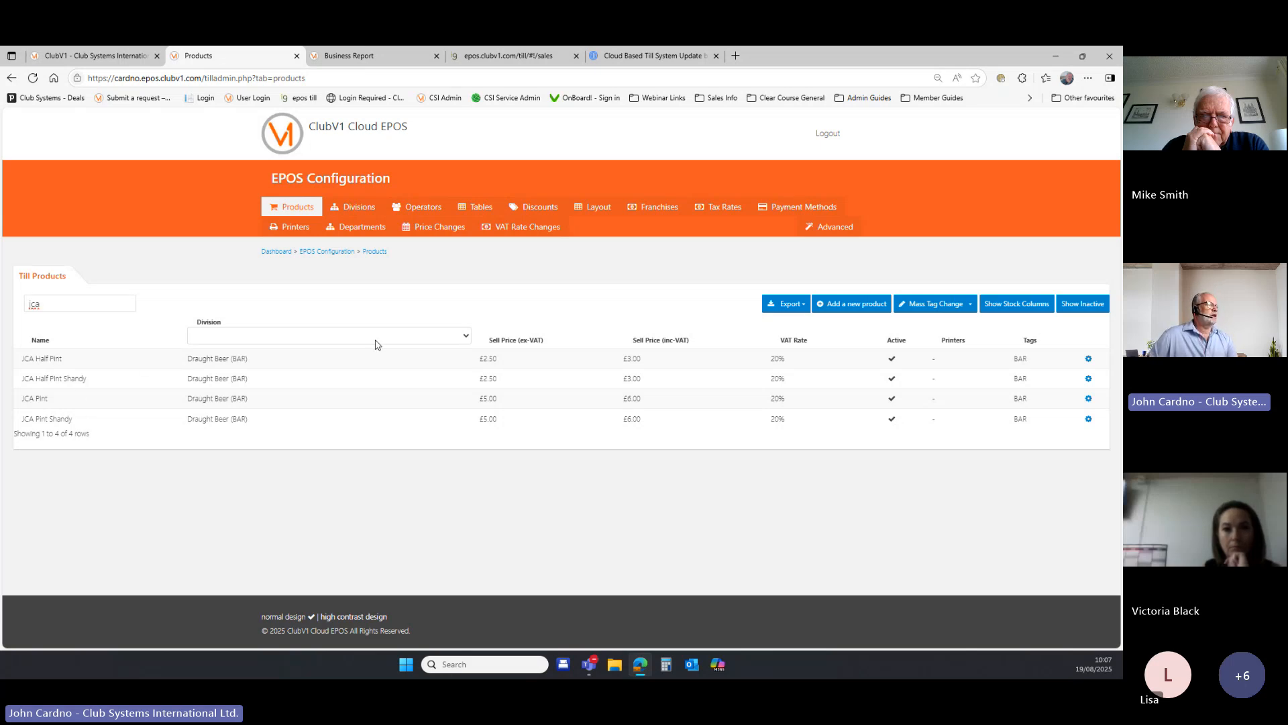
left_click(463, 342)
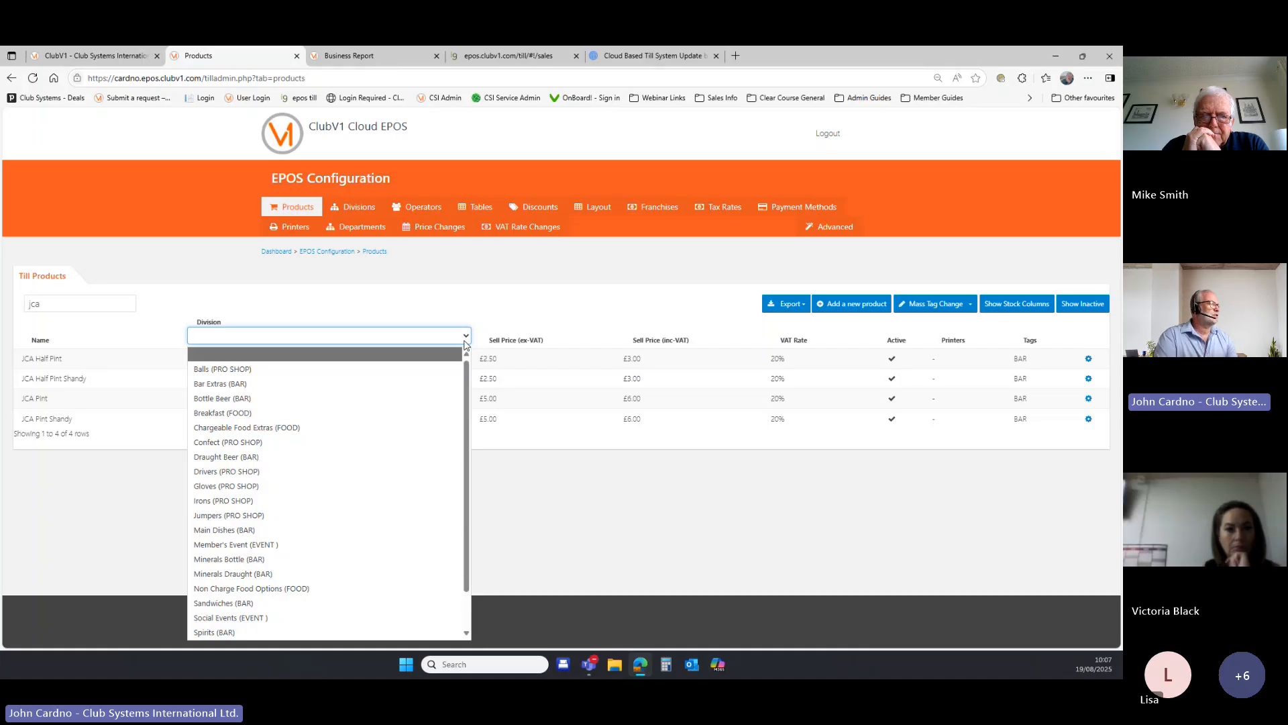
left_click(53, 399)
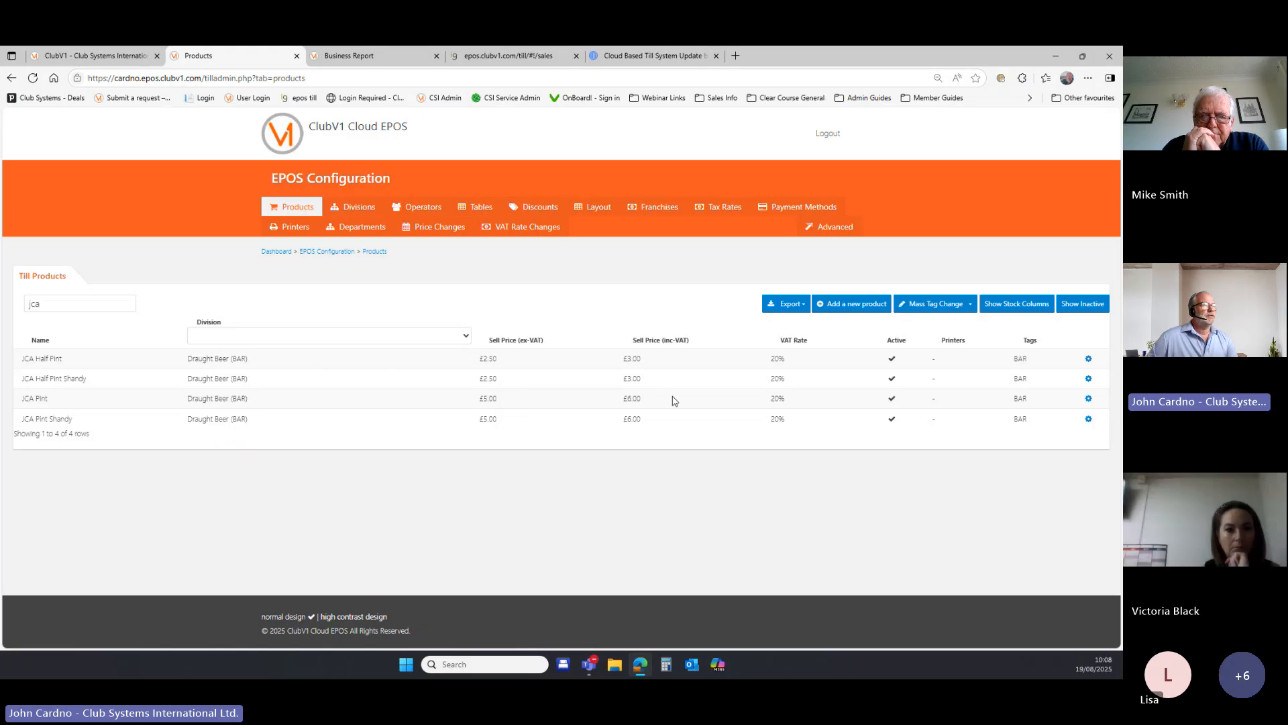
left_click(1089, 399)
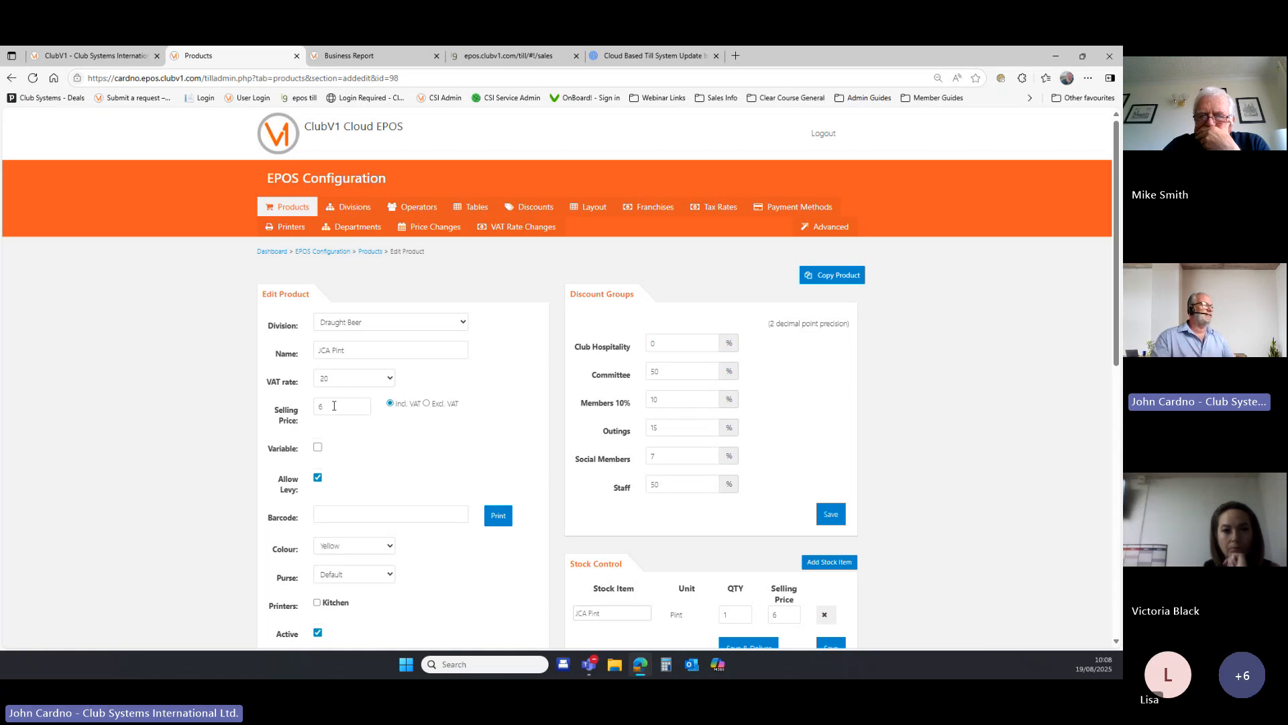
- Try the Variable option on the JCA Pint product, switch it off again and go to the barcode field
left_click(319, 448)
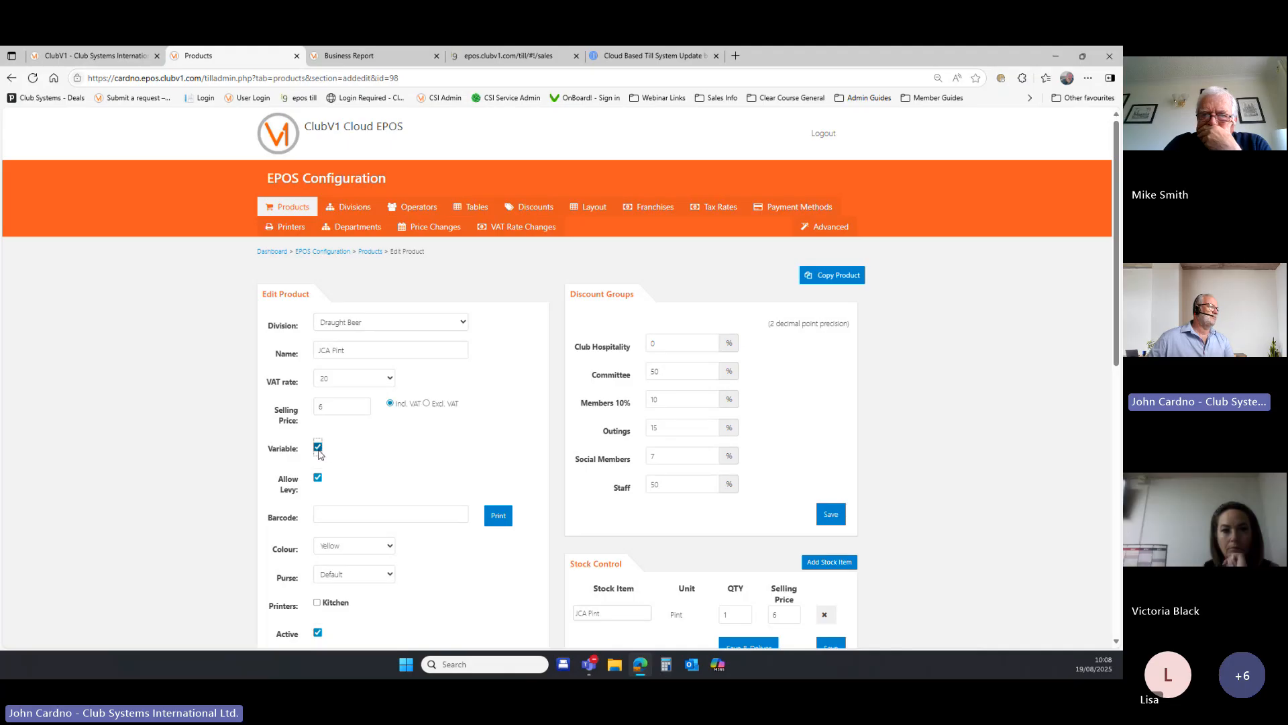
left_click(318, 447)
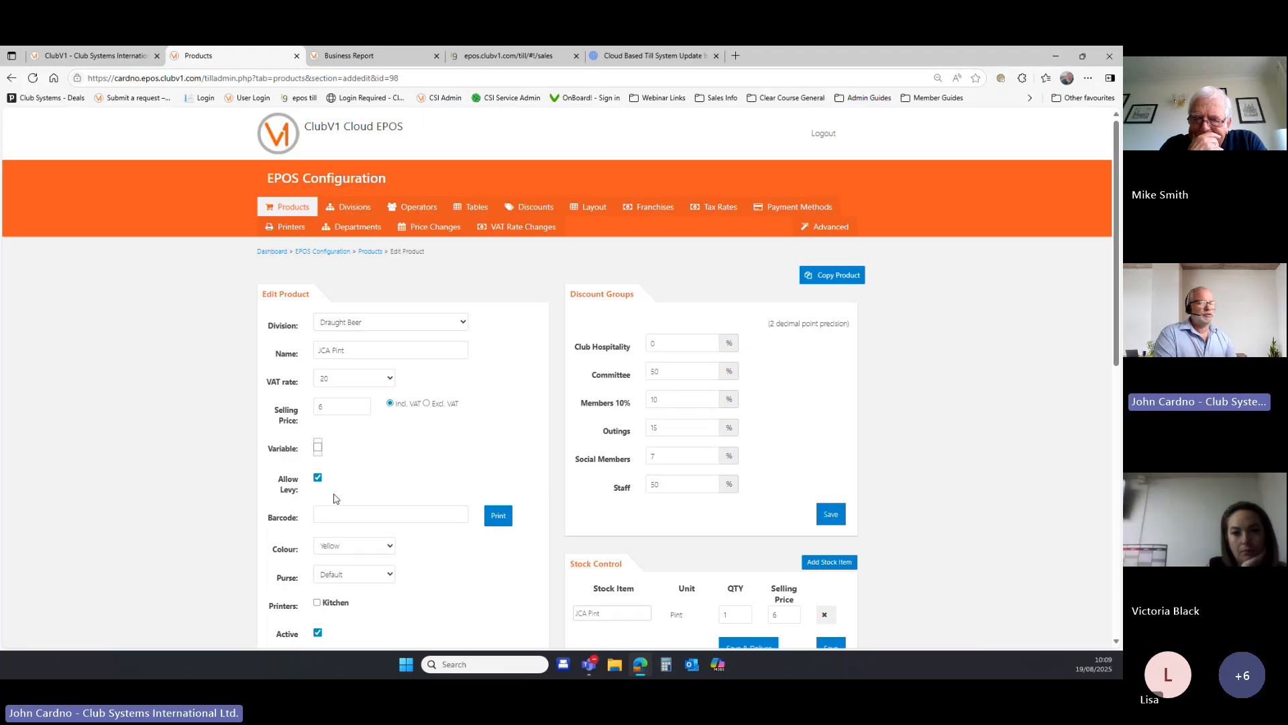
left_click(365, 515)
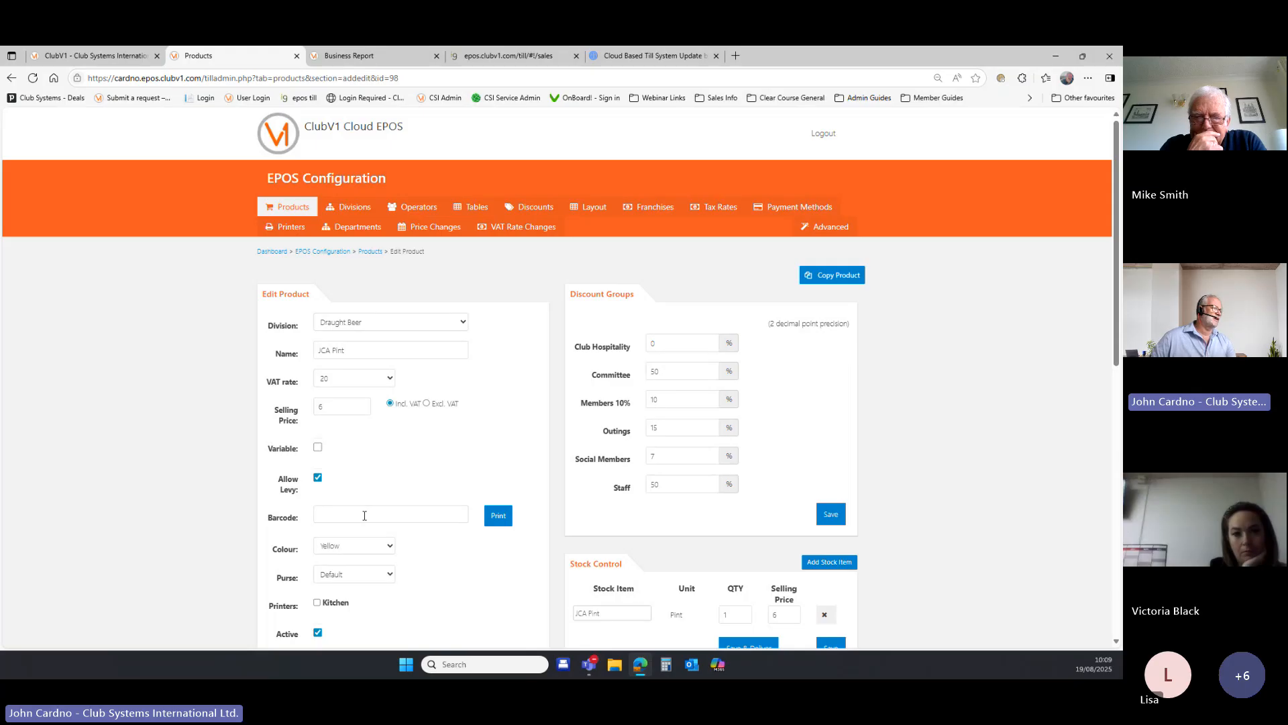
- View the available colour and purse choices for the JCA Pint product without changing them
scroll(364, 514, "down", 1)
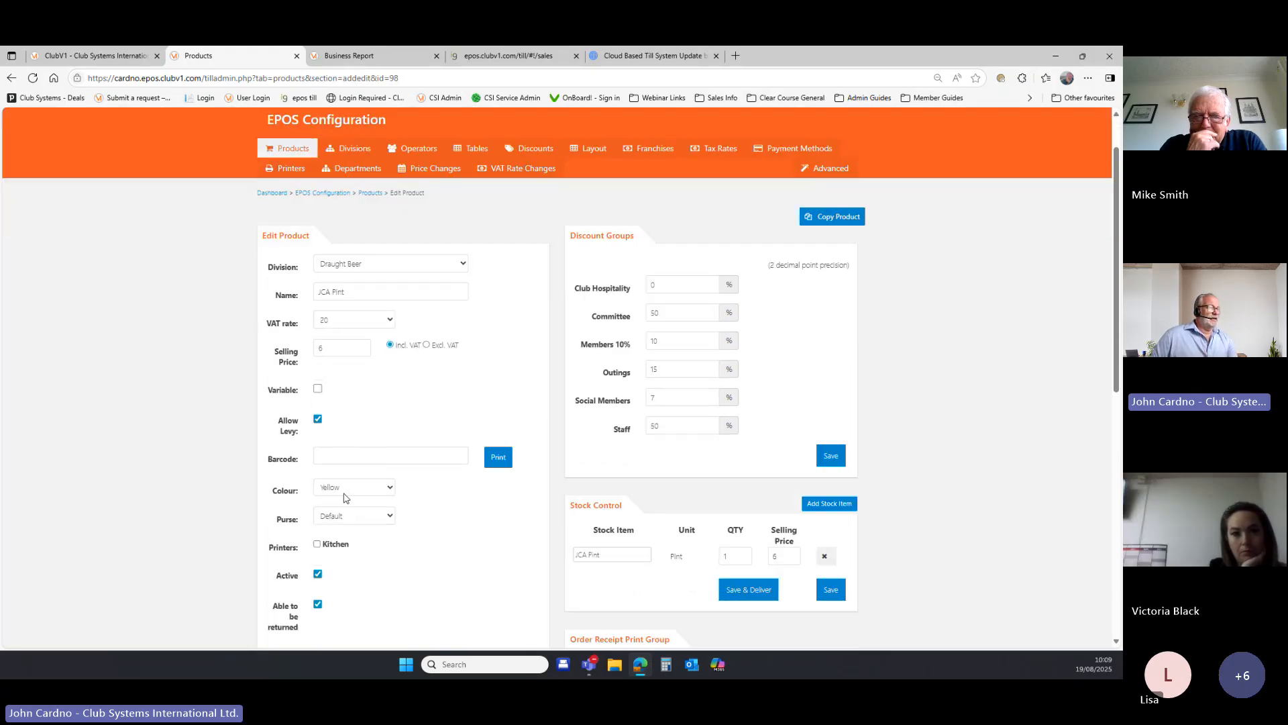
left_click(391, 494)
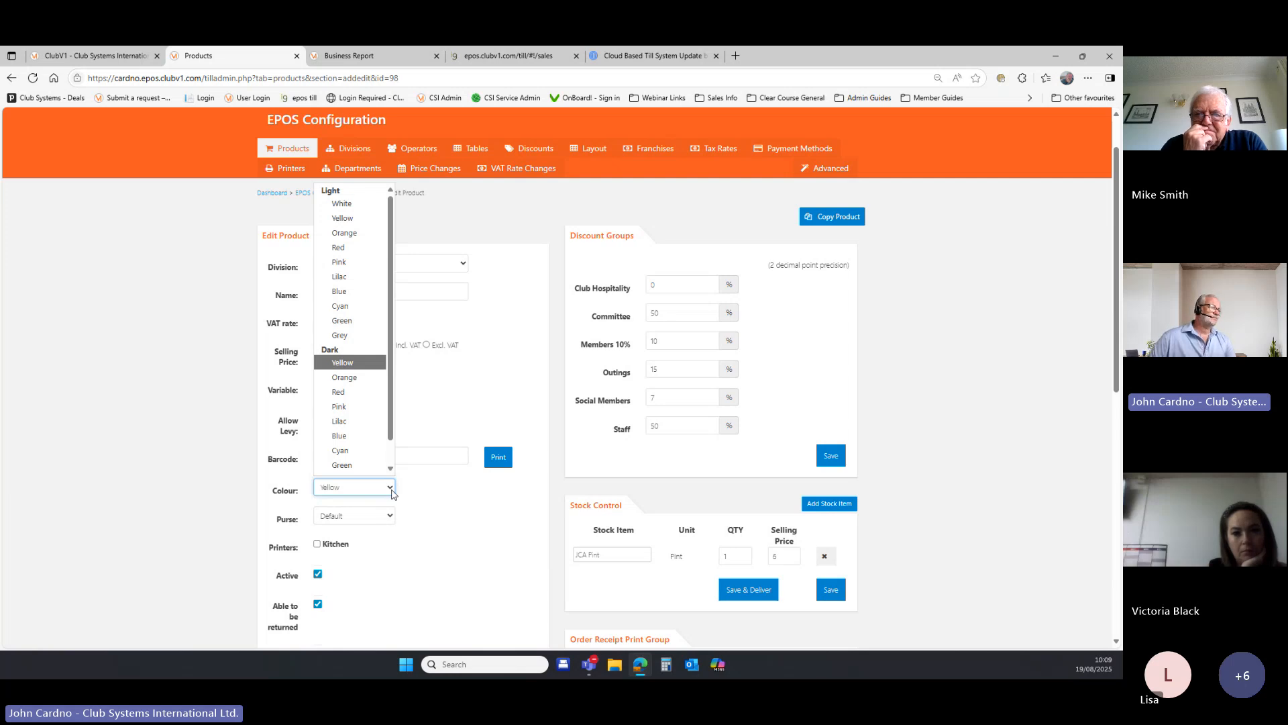
left_click(430, 503)
left_click(396, 523)
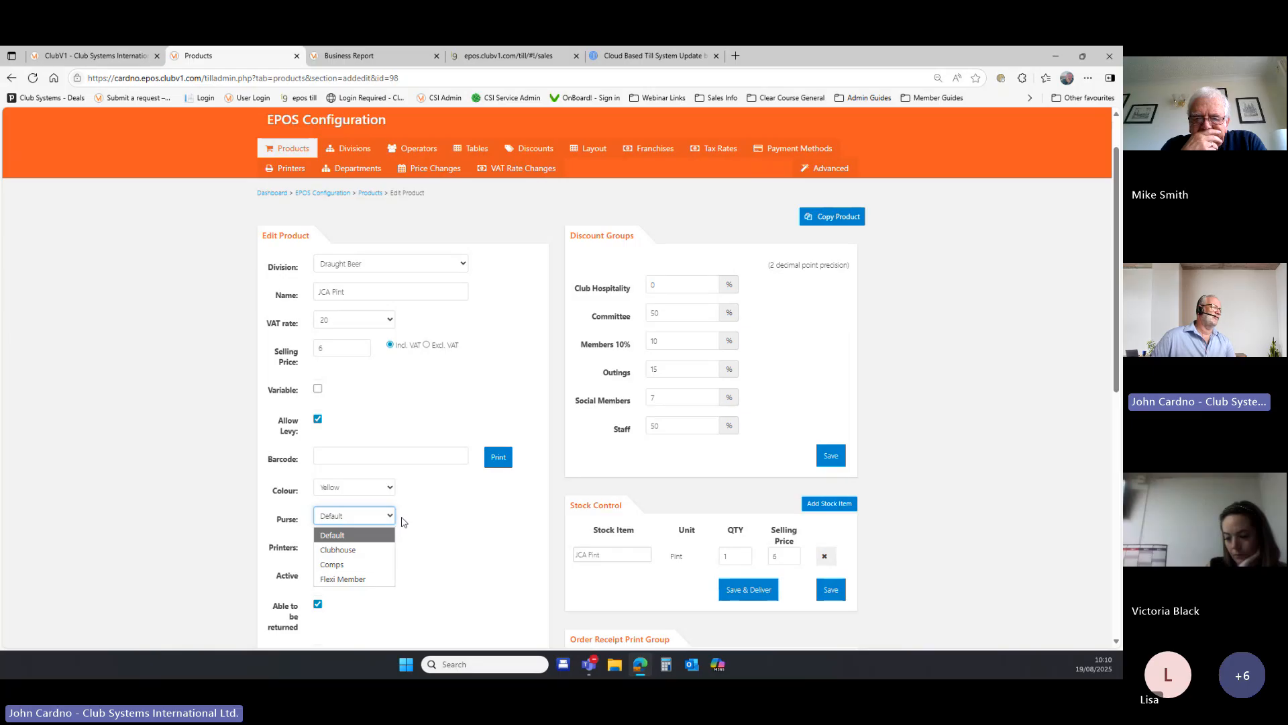
left_click(405, 522)
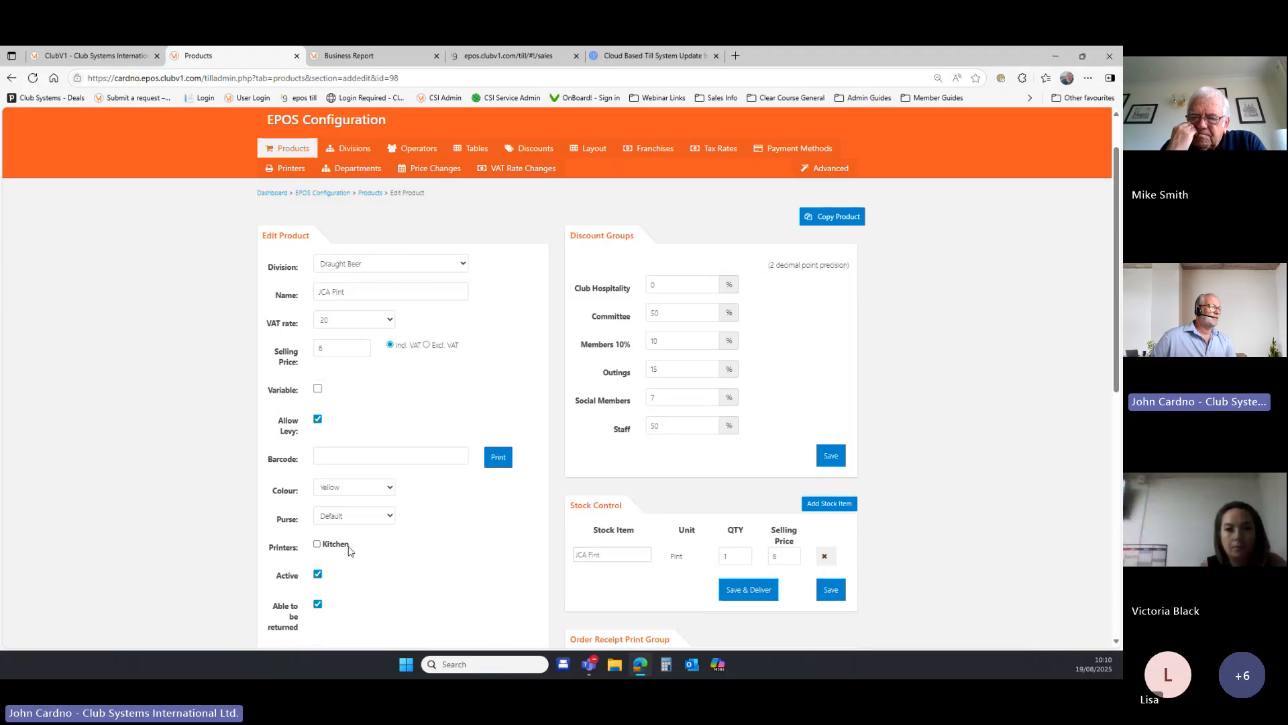
- Examine the remaining JCA Pint settings, including active, returns, mobile ordering and age restriction, plus its tags, extras and modifiers
scroll(350, 553, "down", 1)
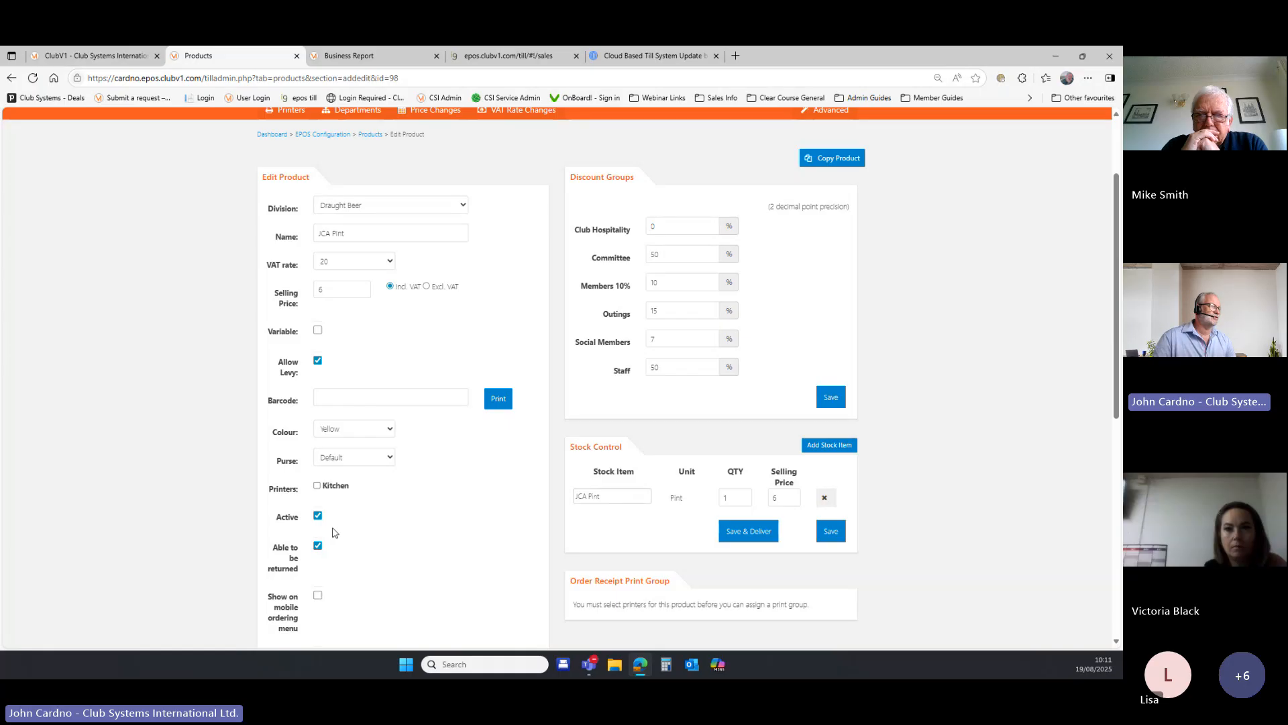
scroll(336, 536, "down", 3)
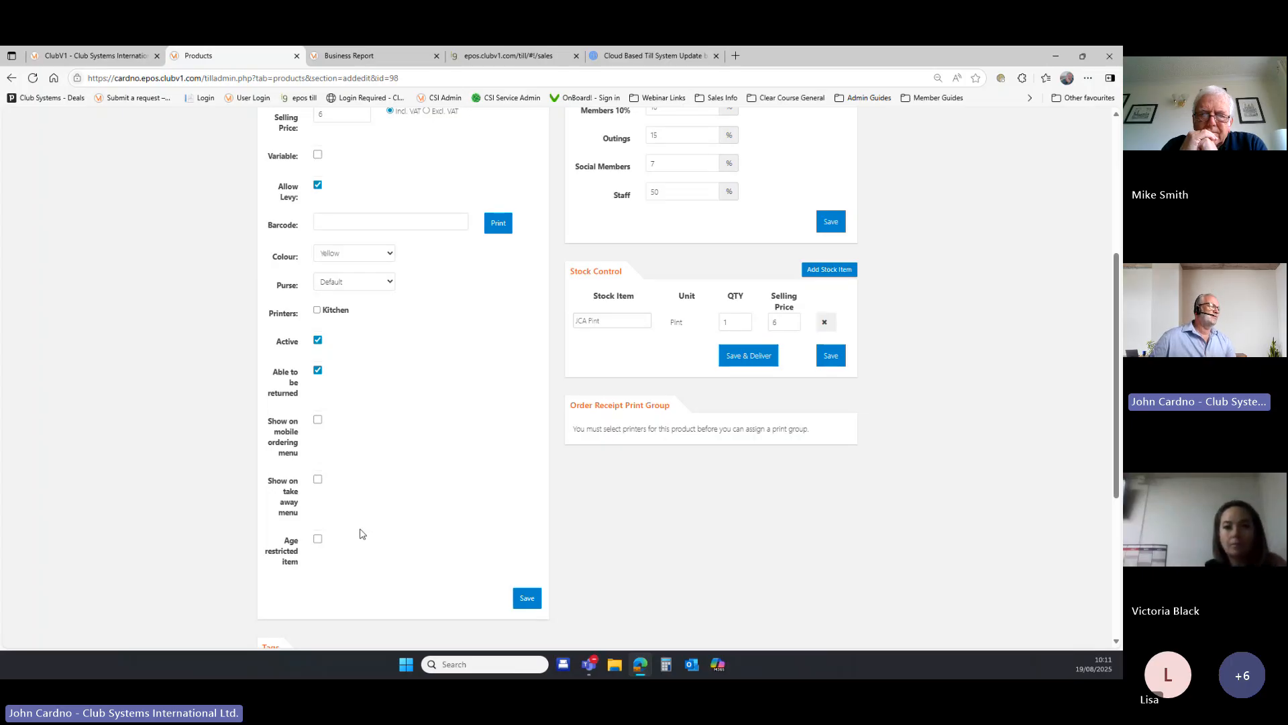
scroll(366, 533, "down", 2)
scroll(369, 533, "down", 2)
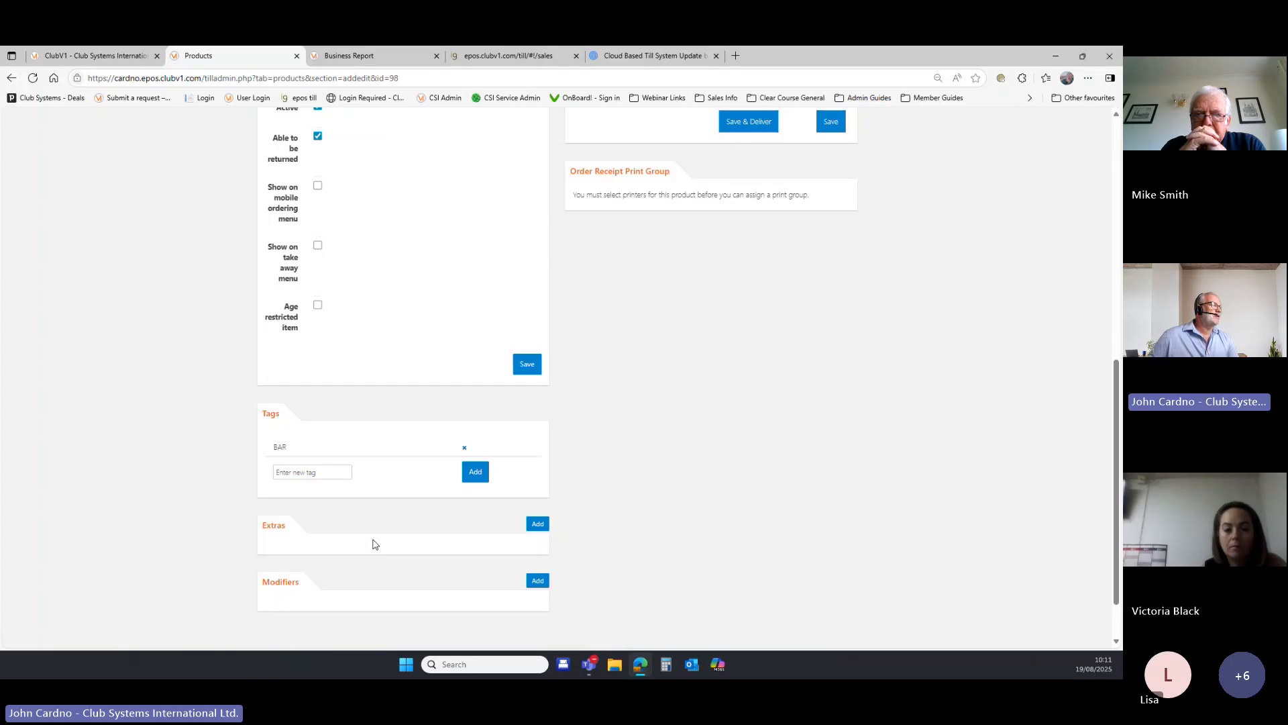
scroll(375, 545, "up", 8)
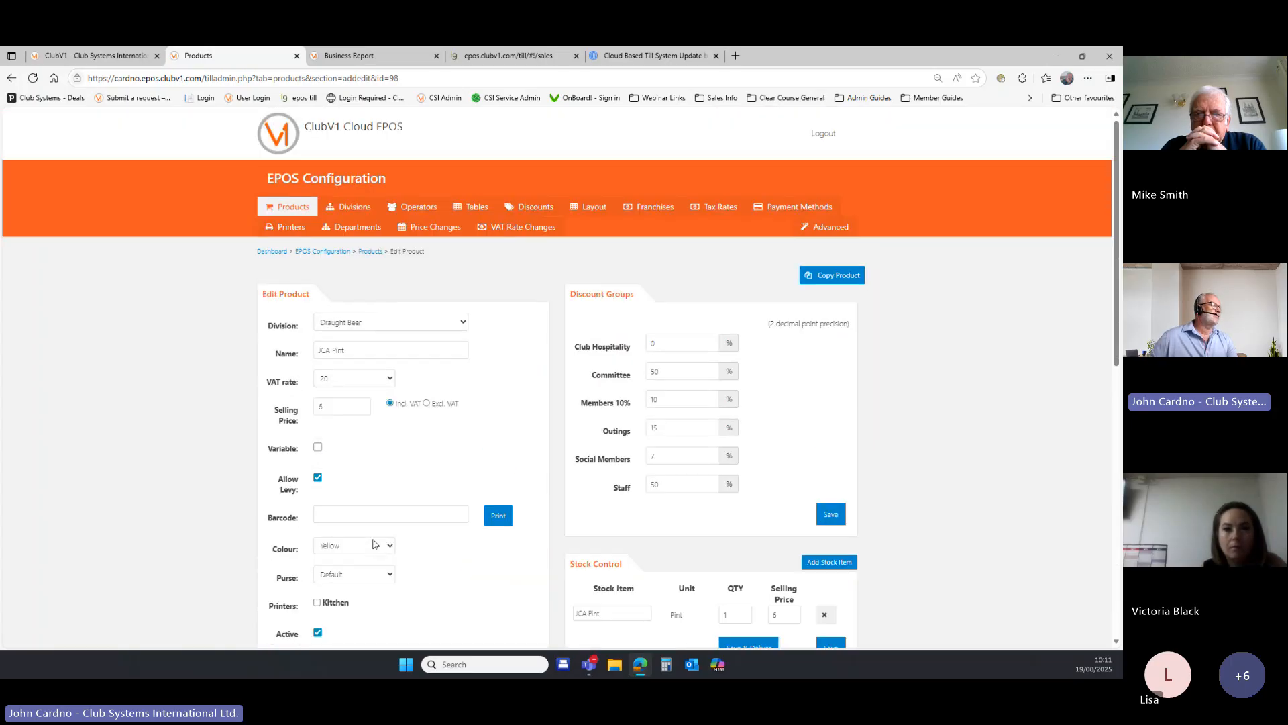
- Search the till products for "roll in" and open the Roll In Egg product for editing
left_click(299, 211)
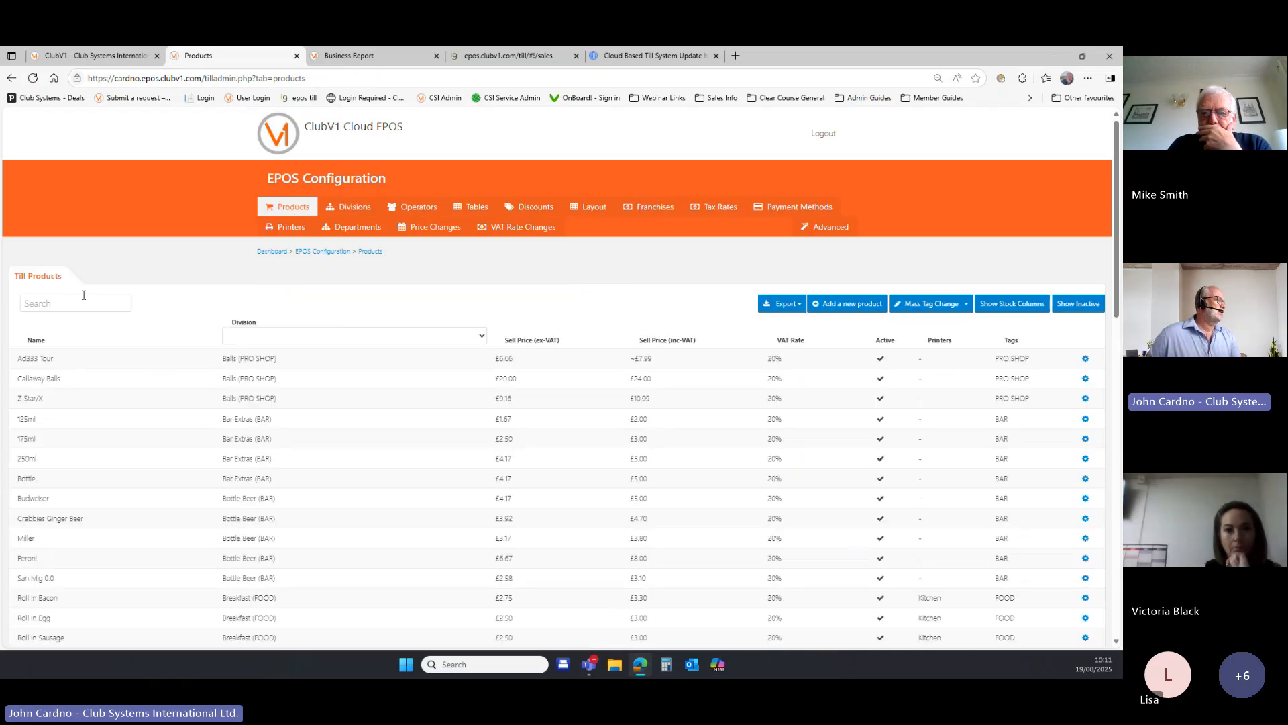
left_click(84, 299)
type("roll")
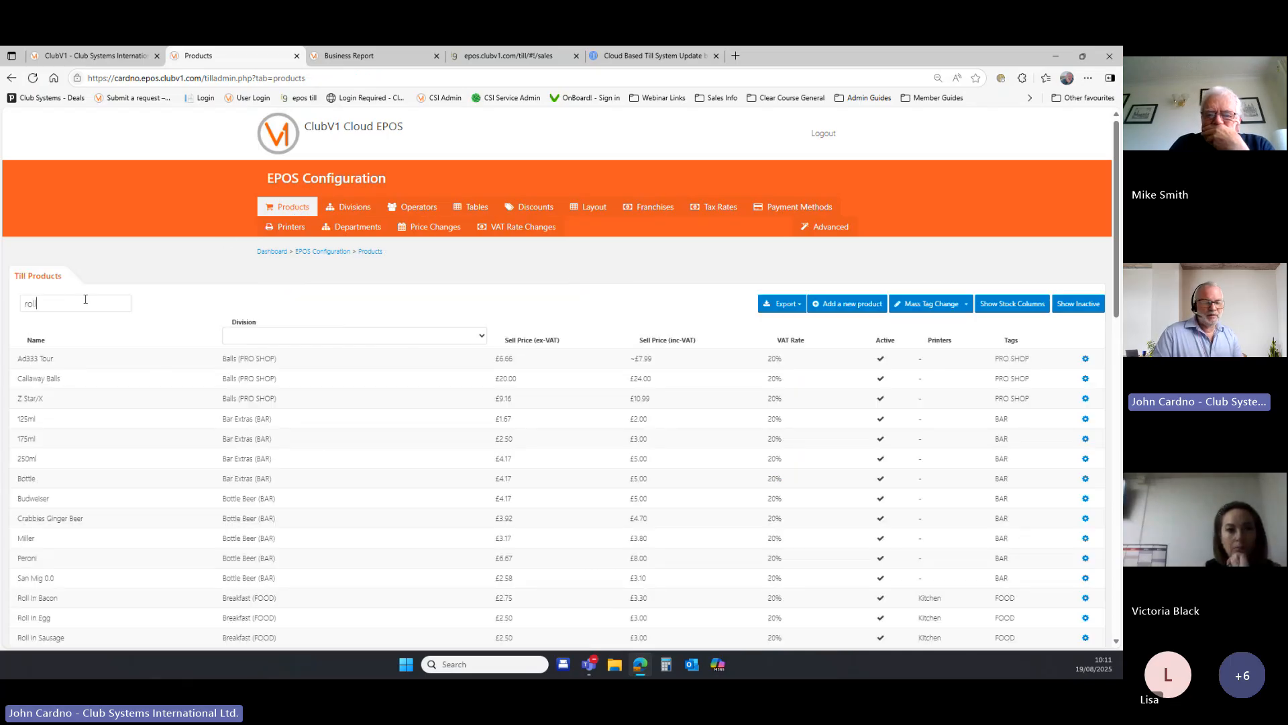
type(" in")
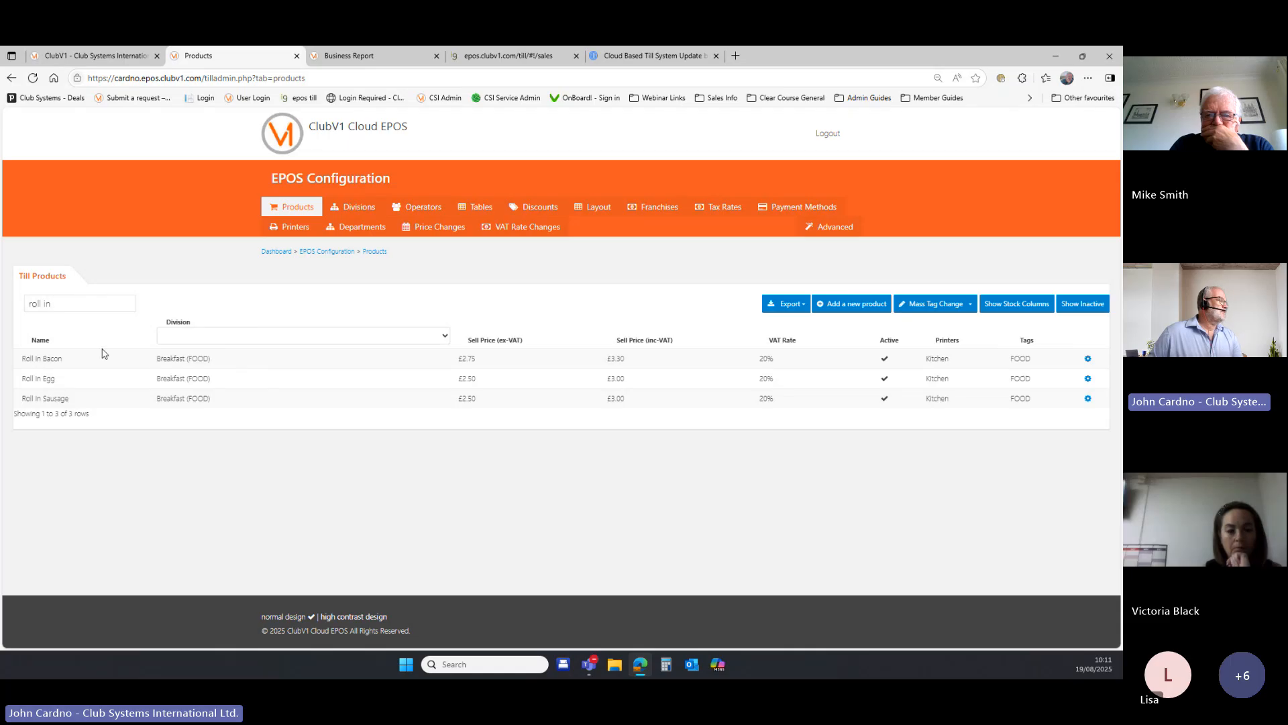
left_click(1087, 383)
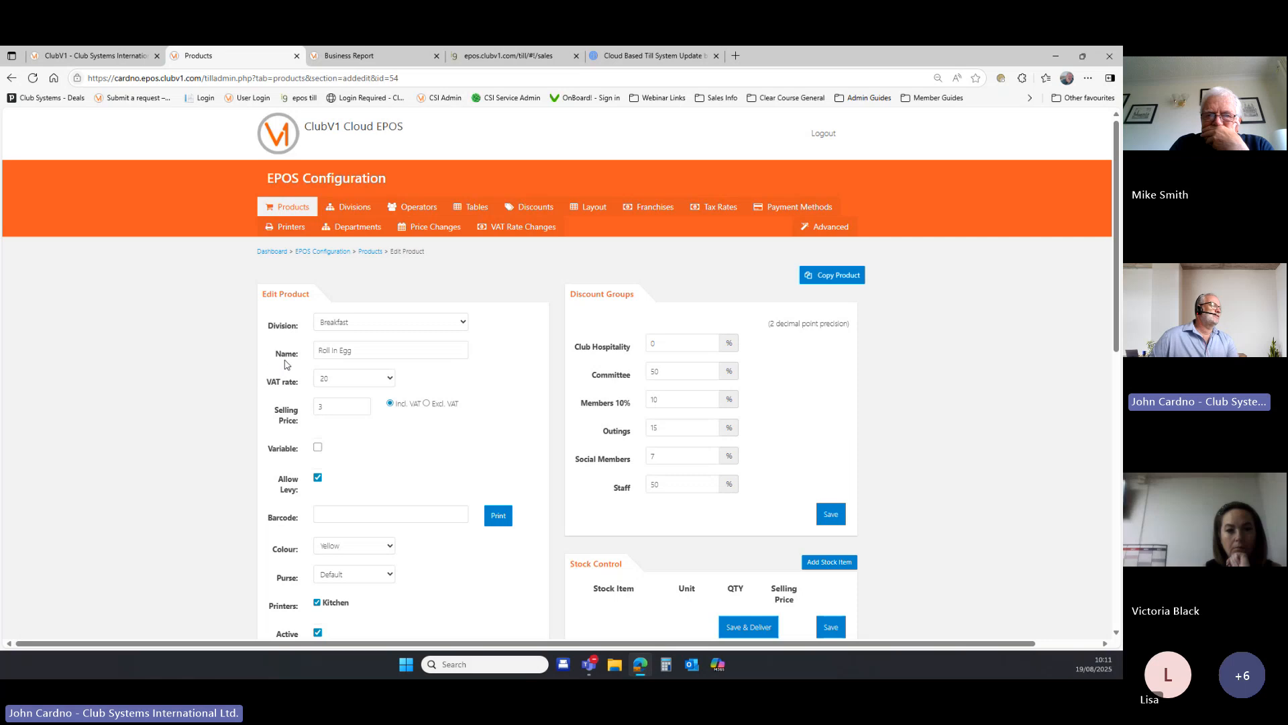
- Open the Roll Additions extra of the Roll in Egg product and look through its available and selected products
scroll(288, 369, "down", 7)
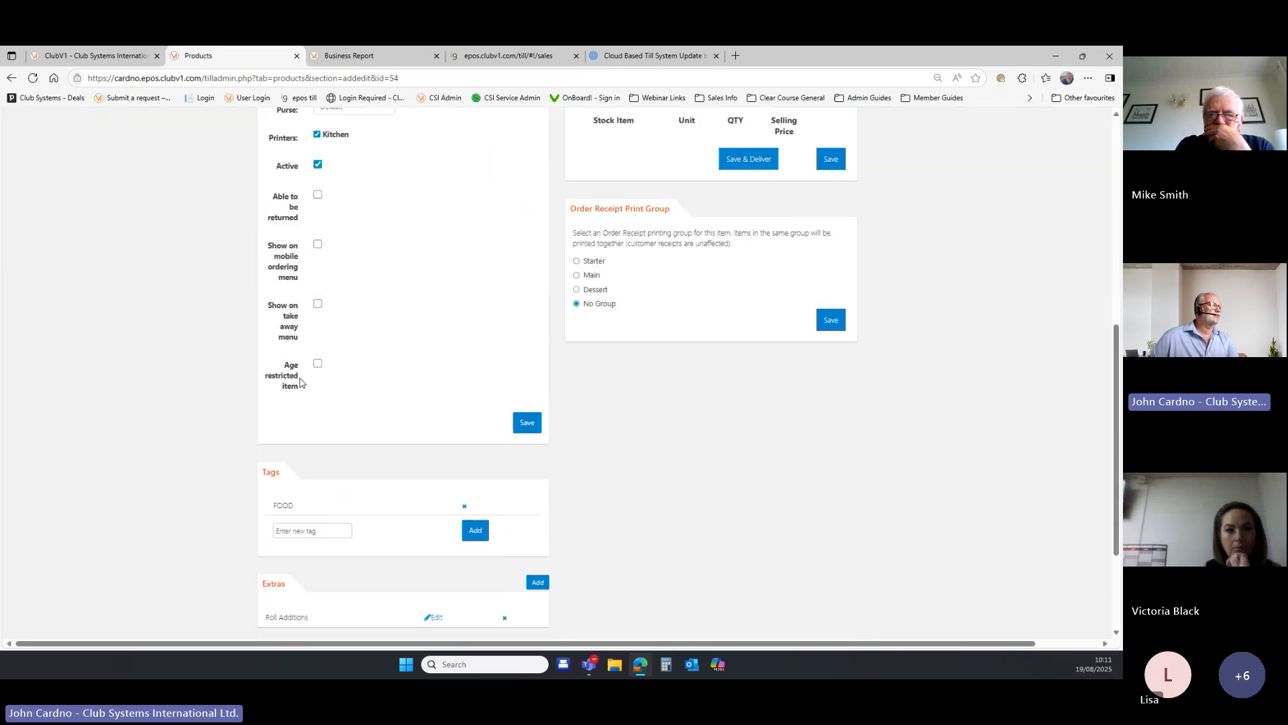
scroll(305, 355, "up", 1)
scroll(332, 312, "down", 3)
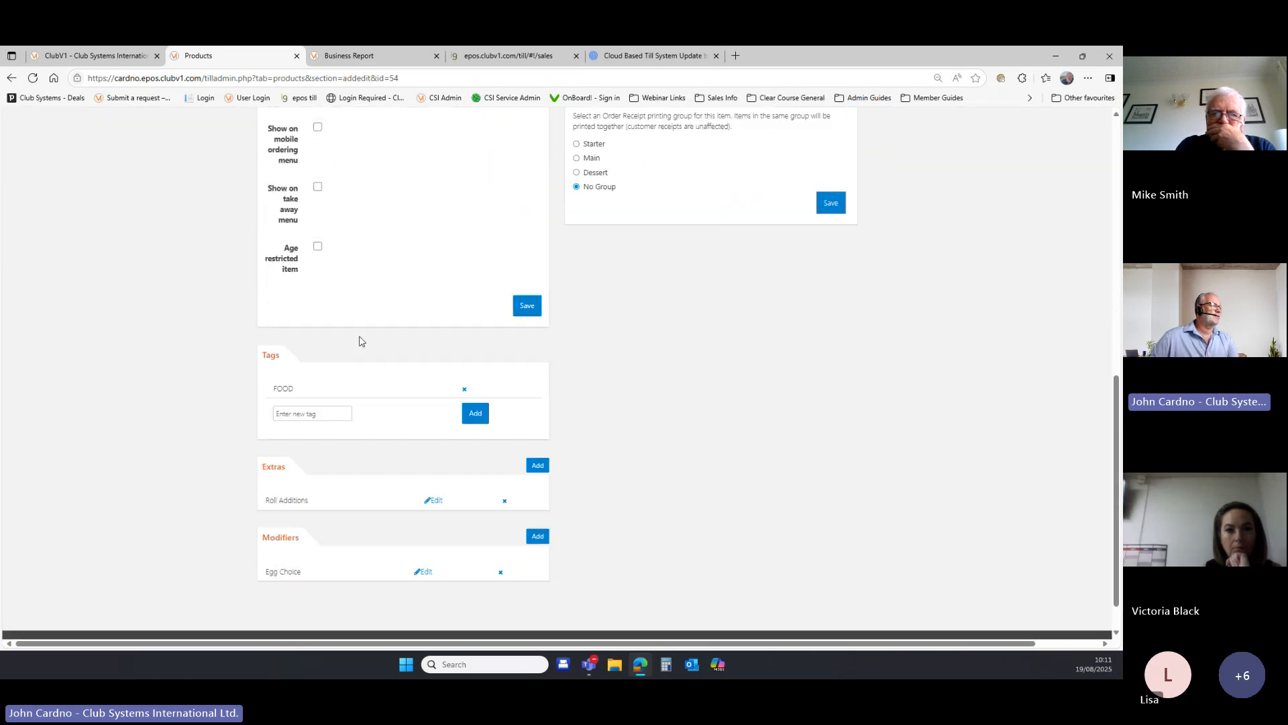
scroll(361, 341, "down", 1)
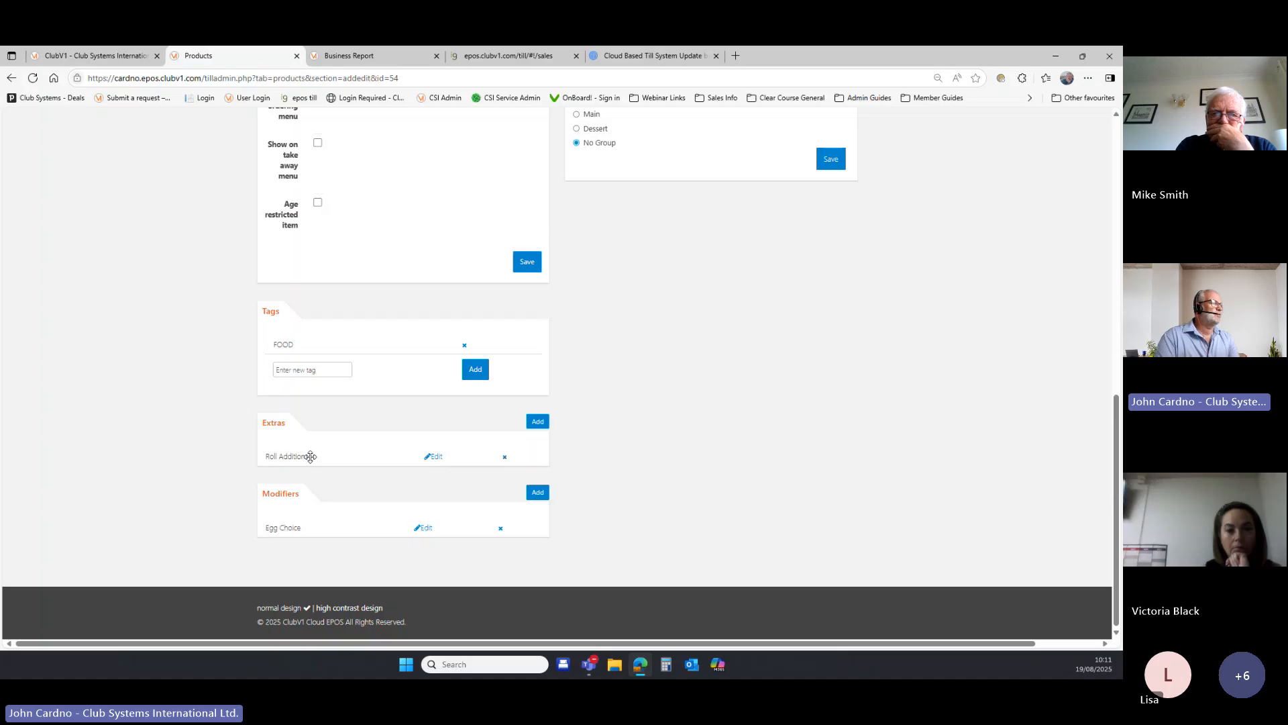
left_click(432, 457)
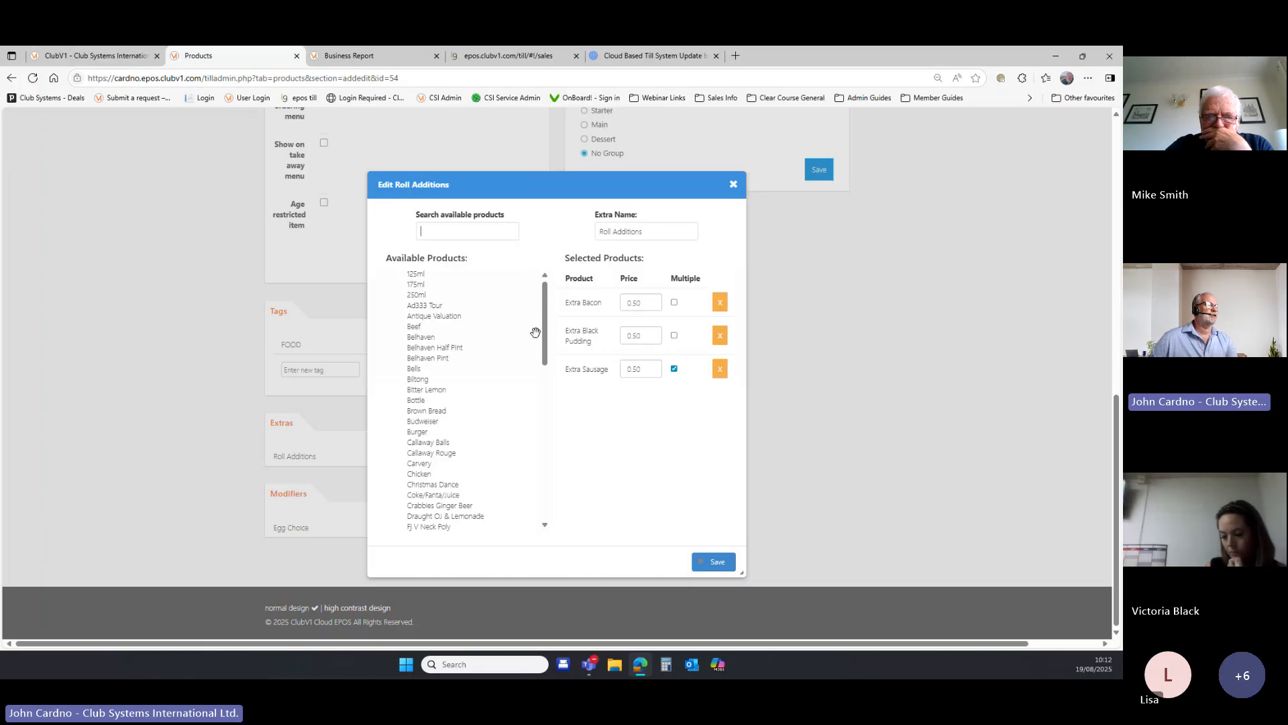
left_click_drag(534, 333, 547, 447)
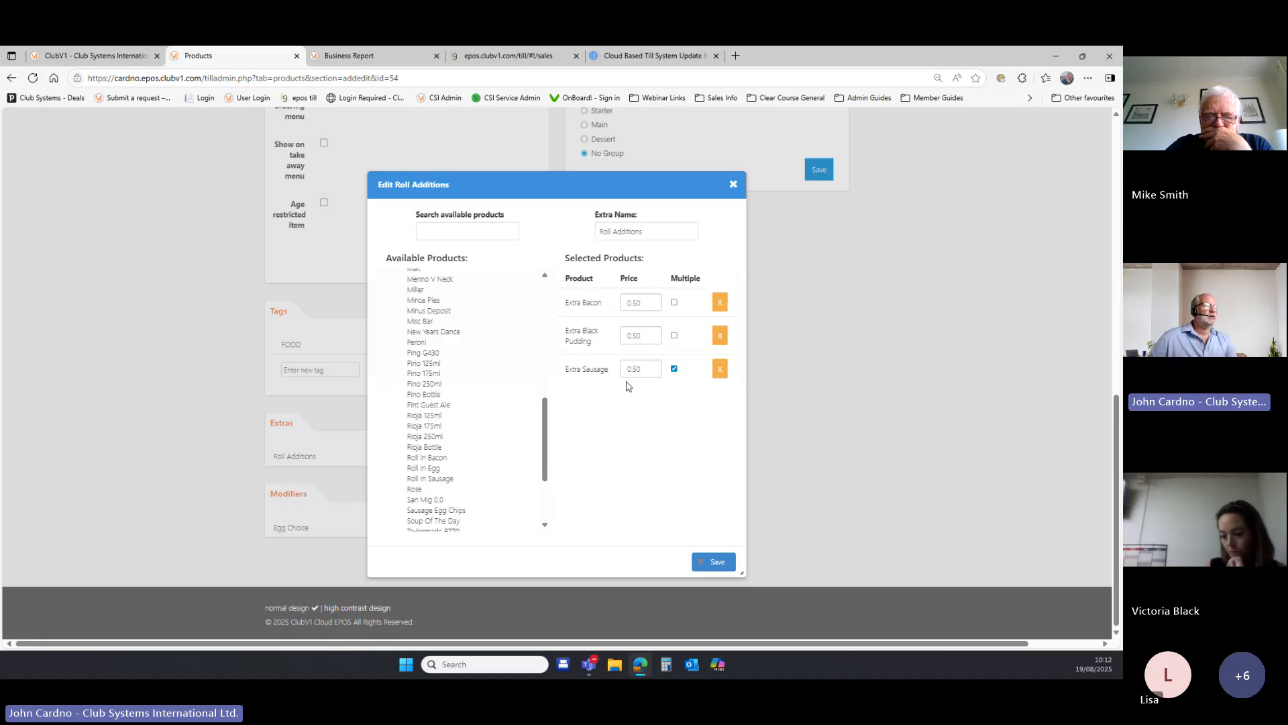
- Search the available products in the Roll Additions extra for "extr", clear the search and close the extra without saving
left_click(447, 229)
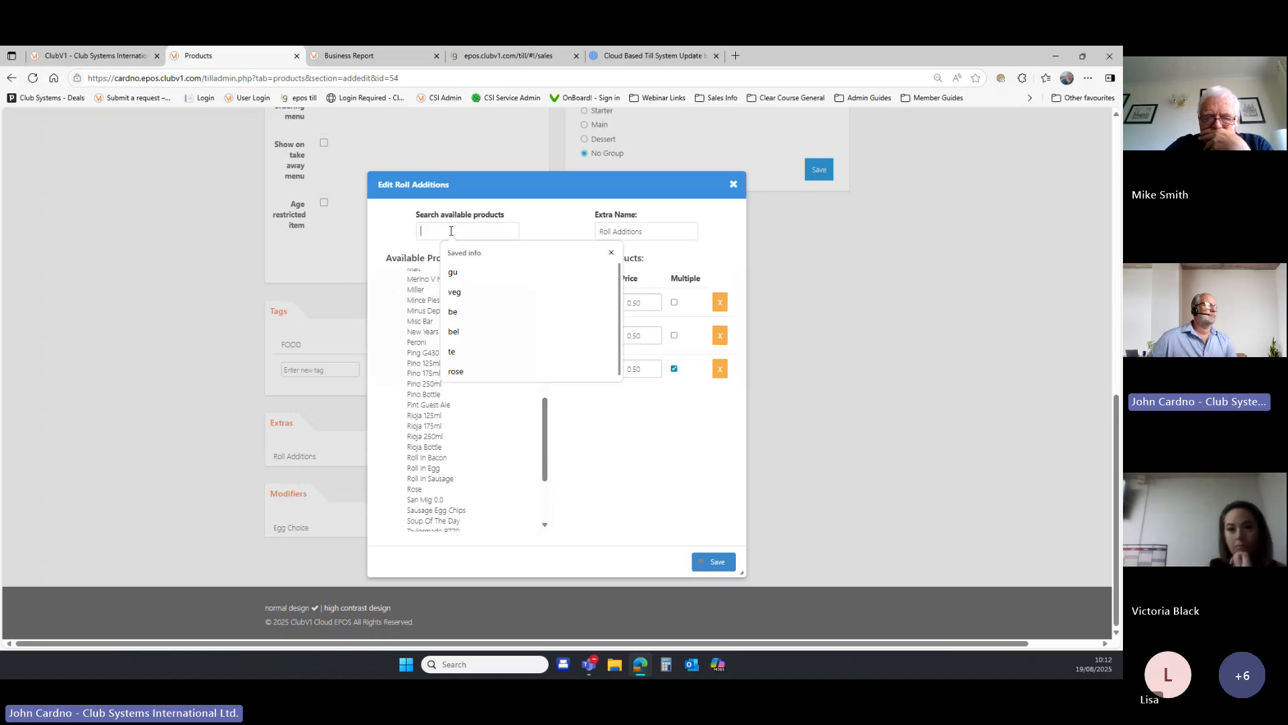
type("extr")
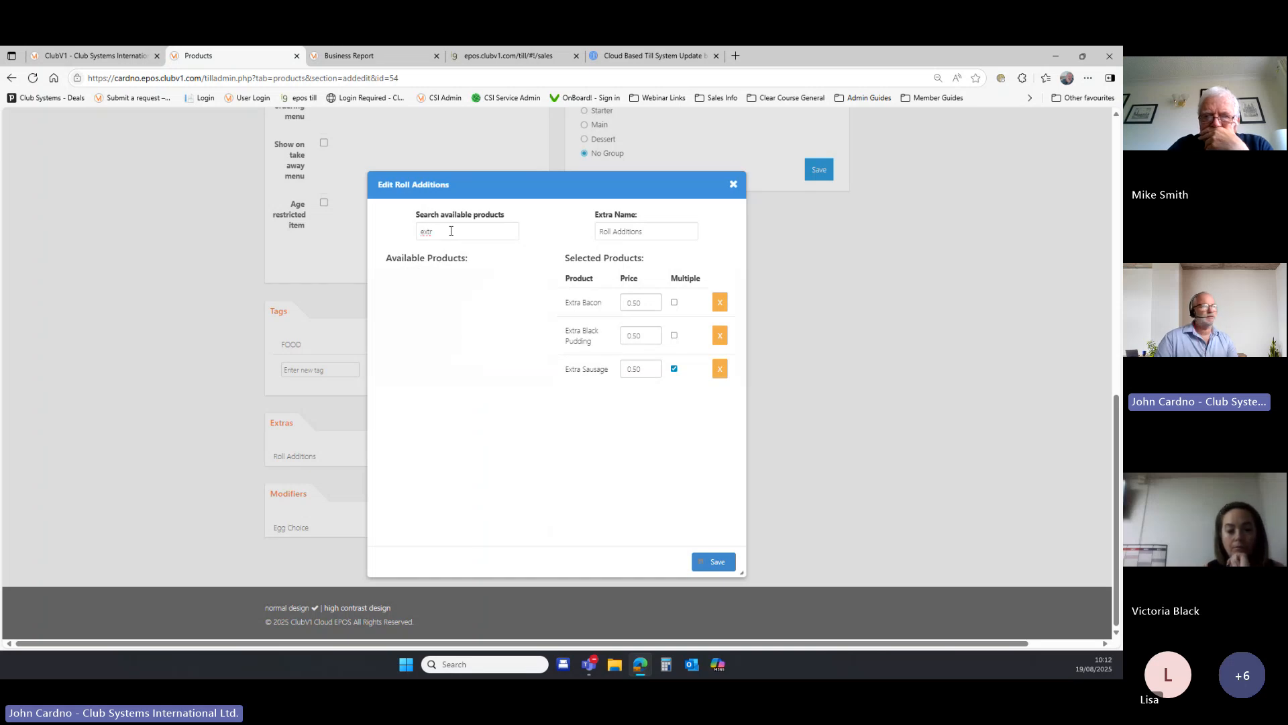
key("BackSpace")
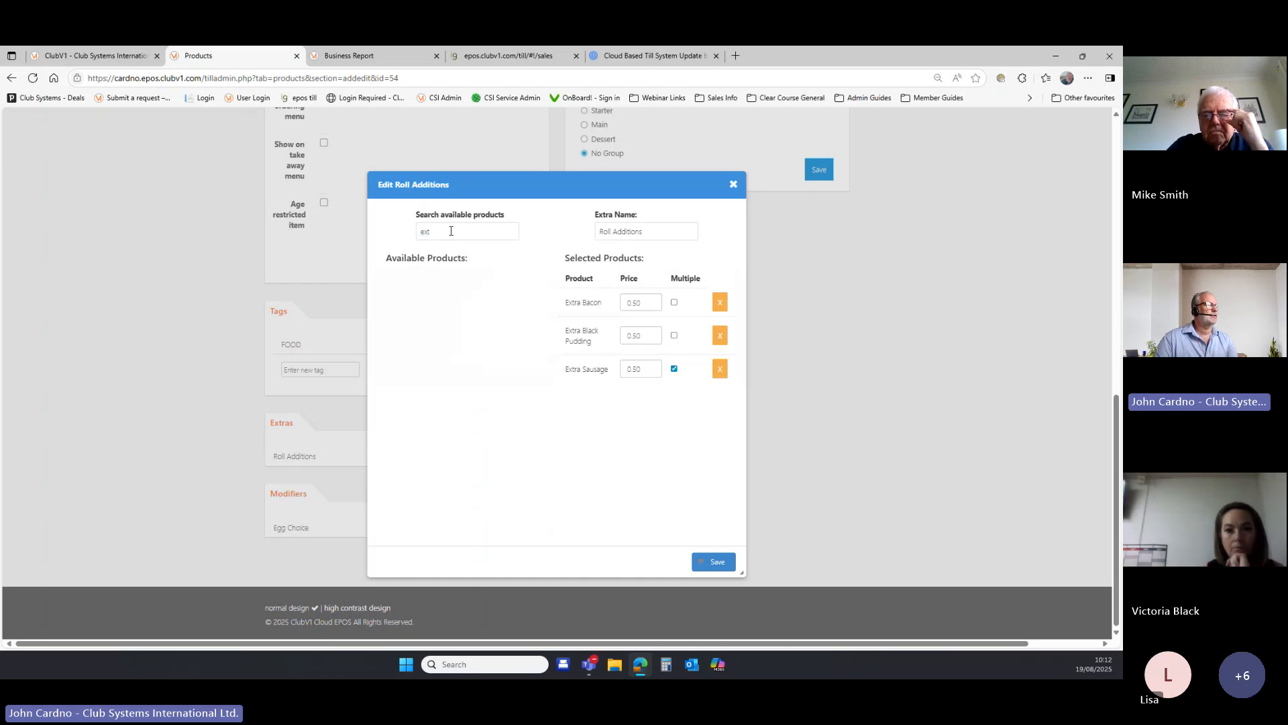
key("BackSpace")
key("BackSpace")
key("BackSpace")
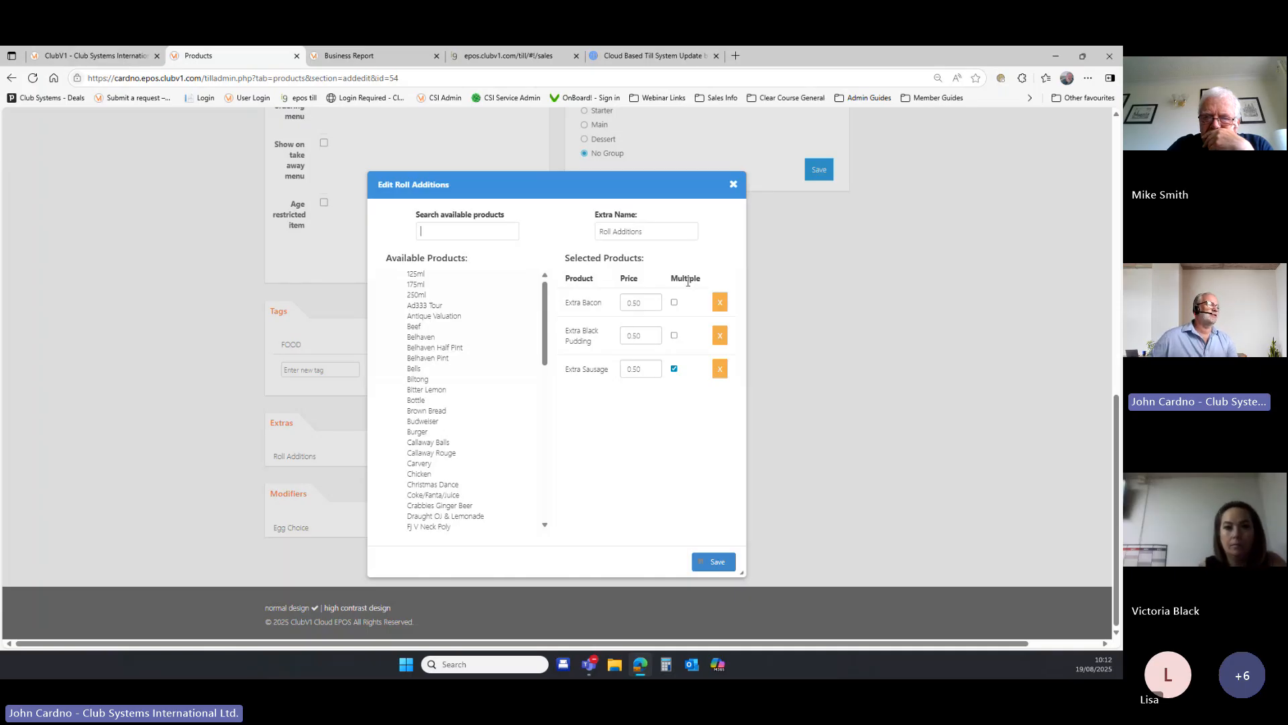
left_click(733, 184)
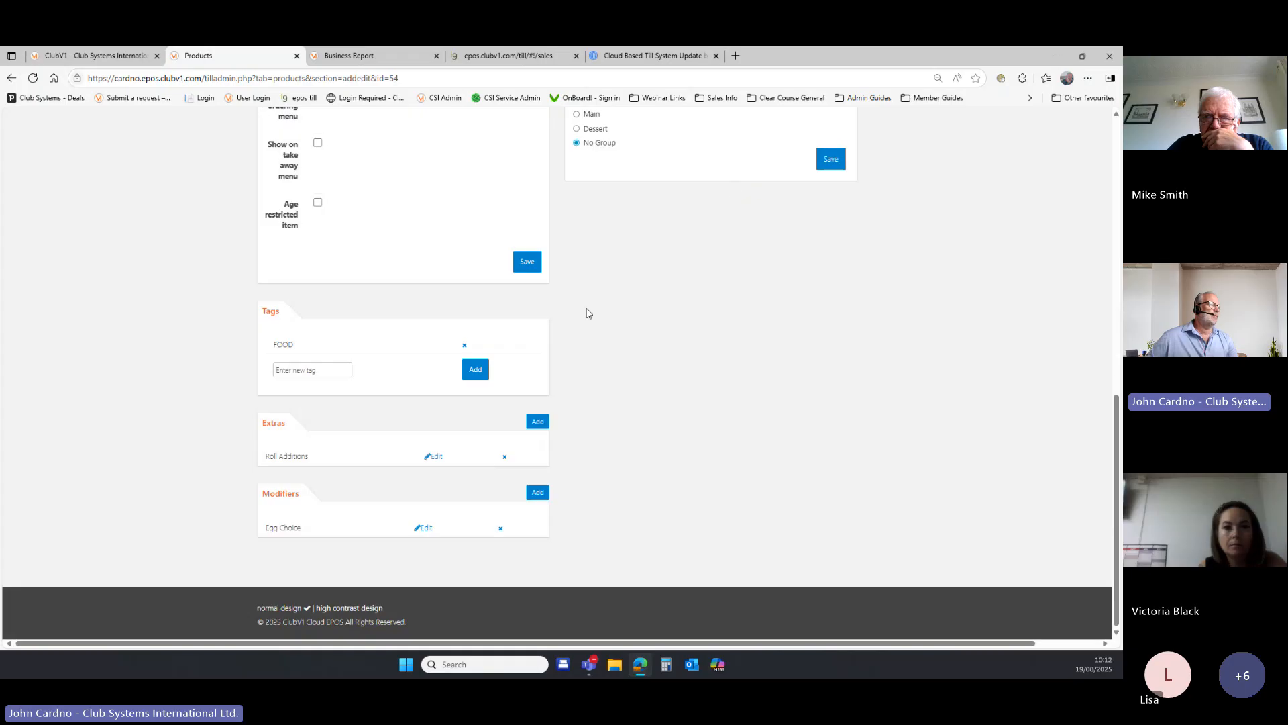
- View the options of the Egg Choice modifier on the Roll in Egg product and close it without changes
left_click(426, 528)
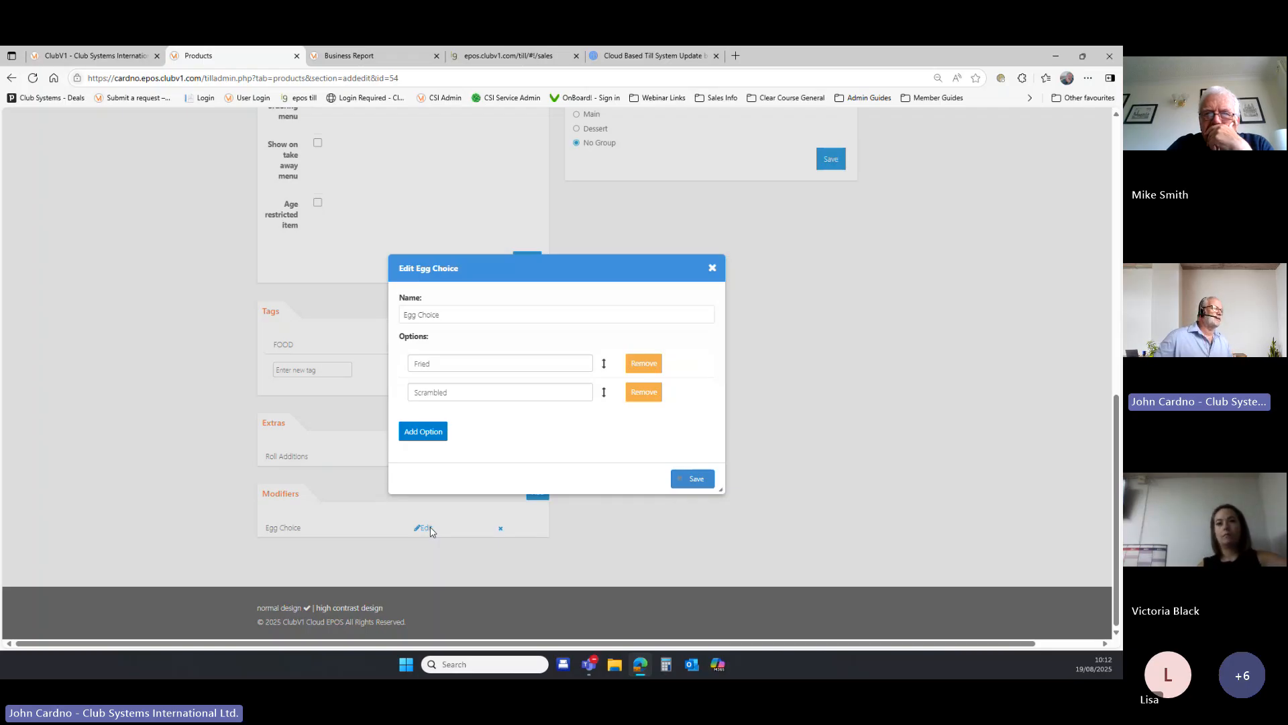
left_click(713, 271)
- Return to the product list, search the till products for "jca" and open the JCA Pint product for editing
scroll(363, 314, "up", 6)
right_click(359, 308)
scroll(359, 310, "up", 5)
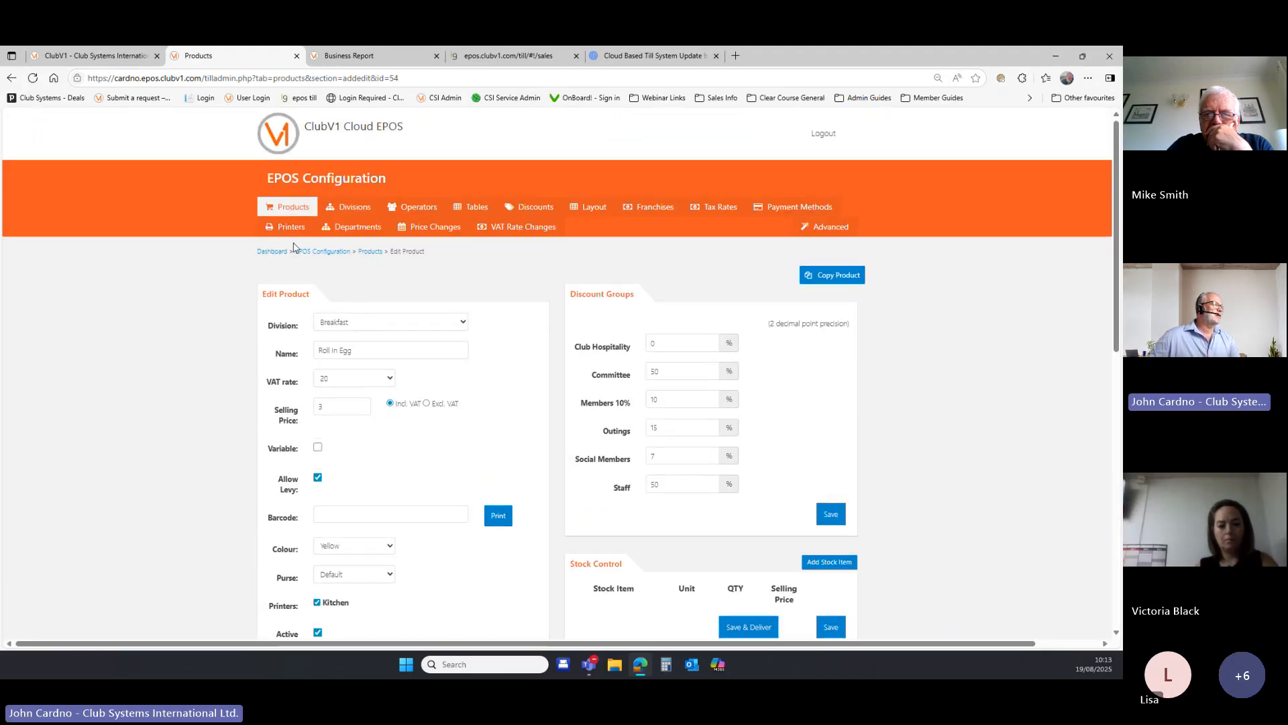
left_click(370, 252)
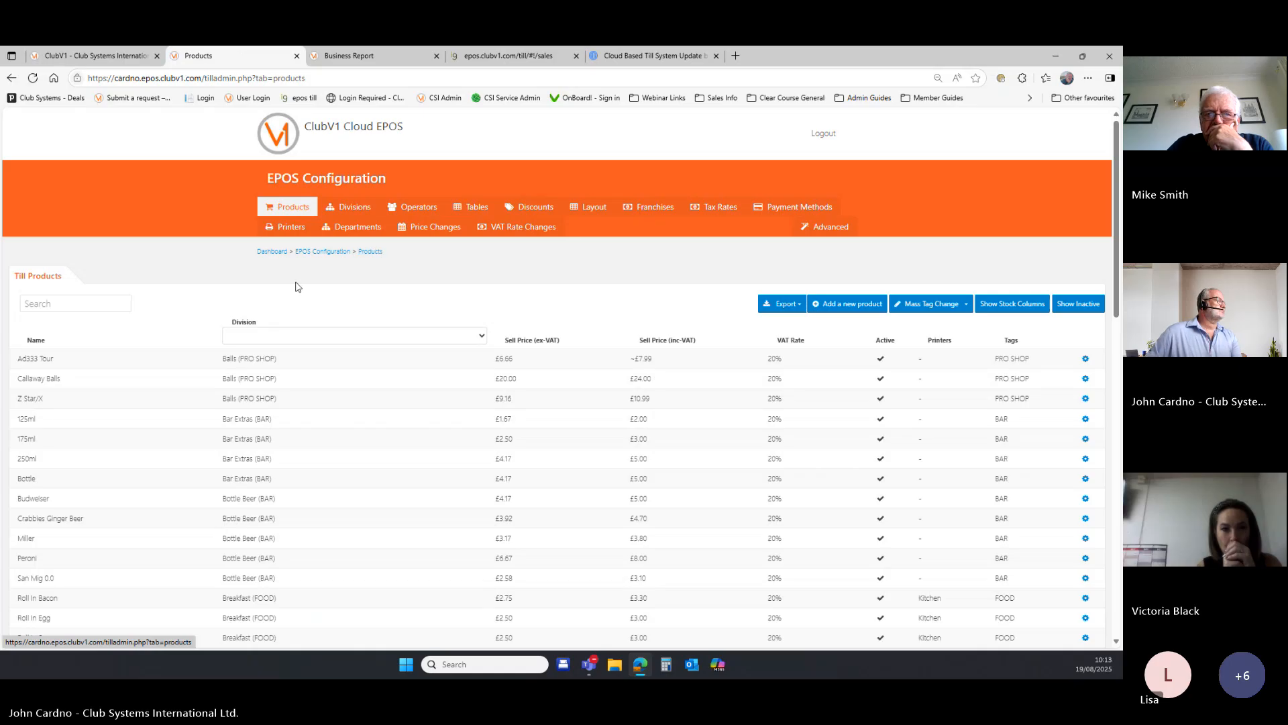
left_click(108, 306)
type("kca")
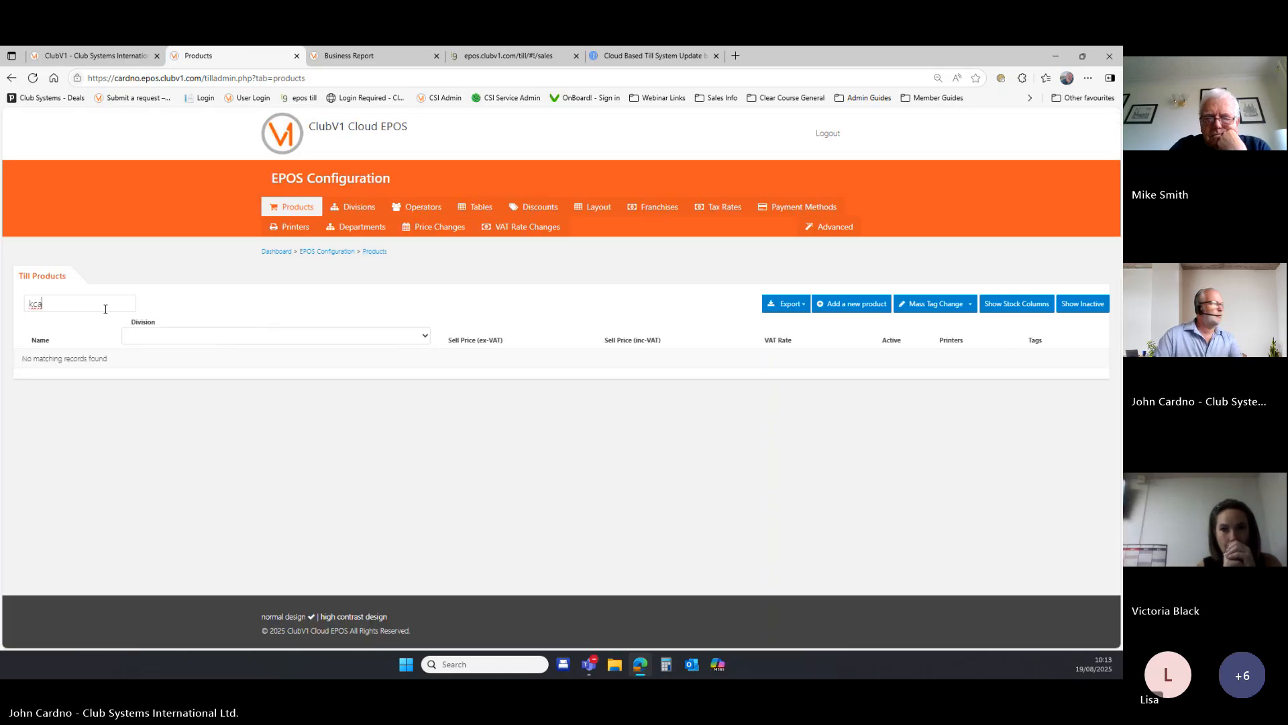
key("BackSpace")
key("BackSpace")
key("BackSpace")
type("jca")
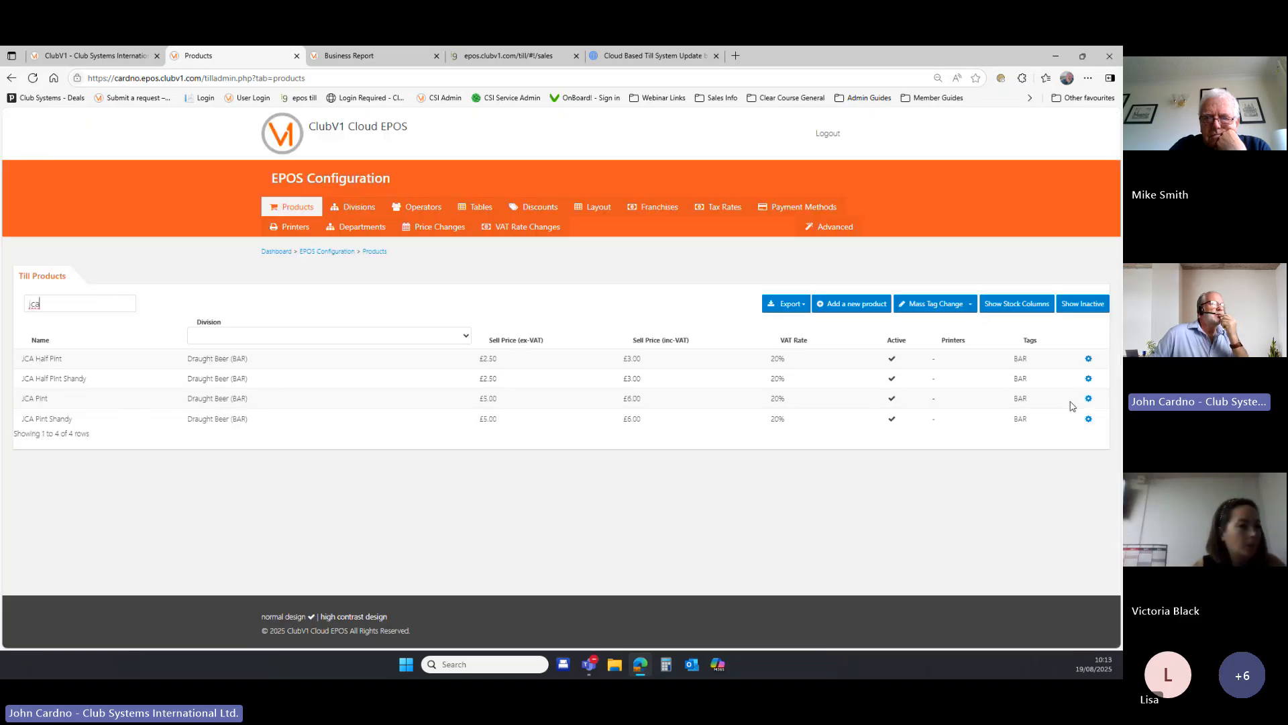
left_click(1088, 399)
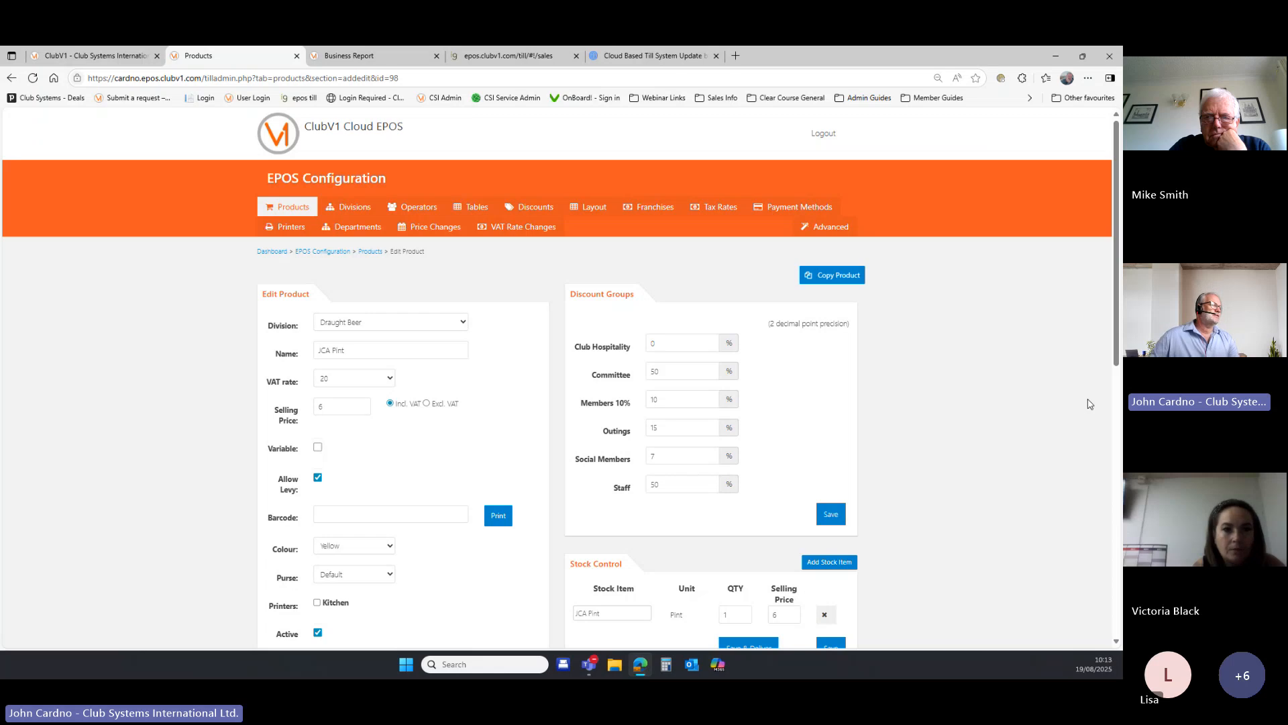
- Examine the JCA Pint product's settings, focusing on the stock item, quantity and selling price under Stock Control
scroll(377, 345, "down", 5)
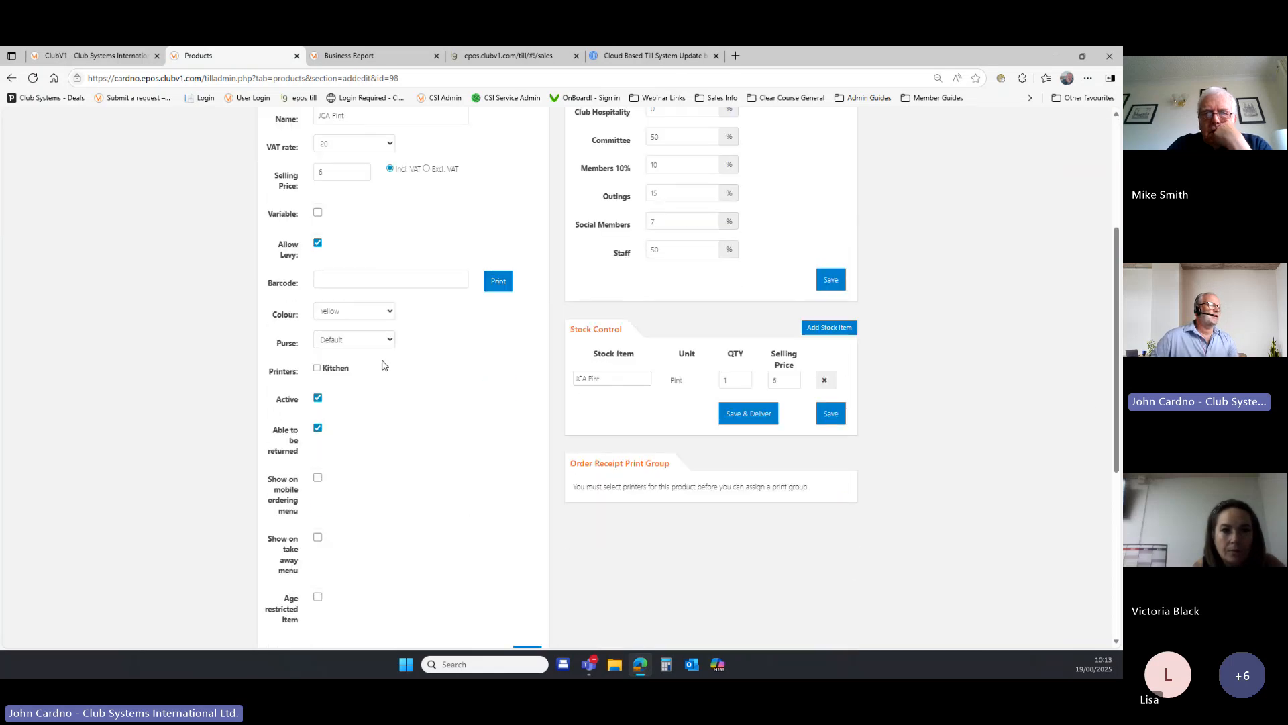
scroll(385, 373, "down", 4)
scroll(388, 377, "up", 7)
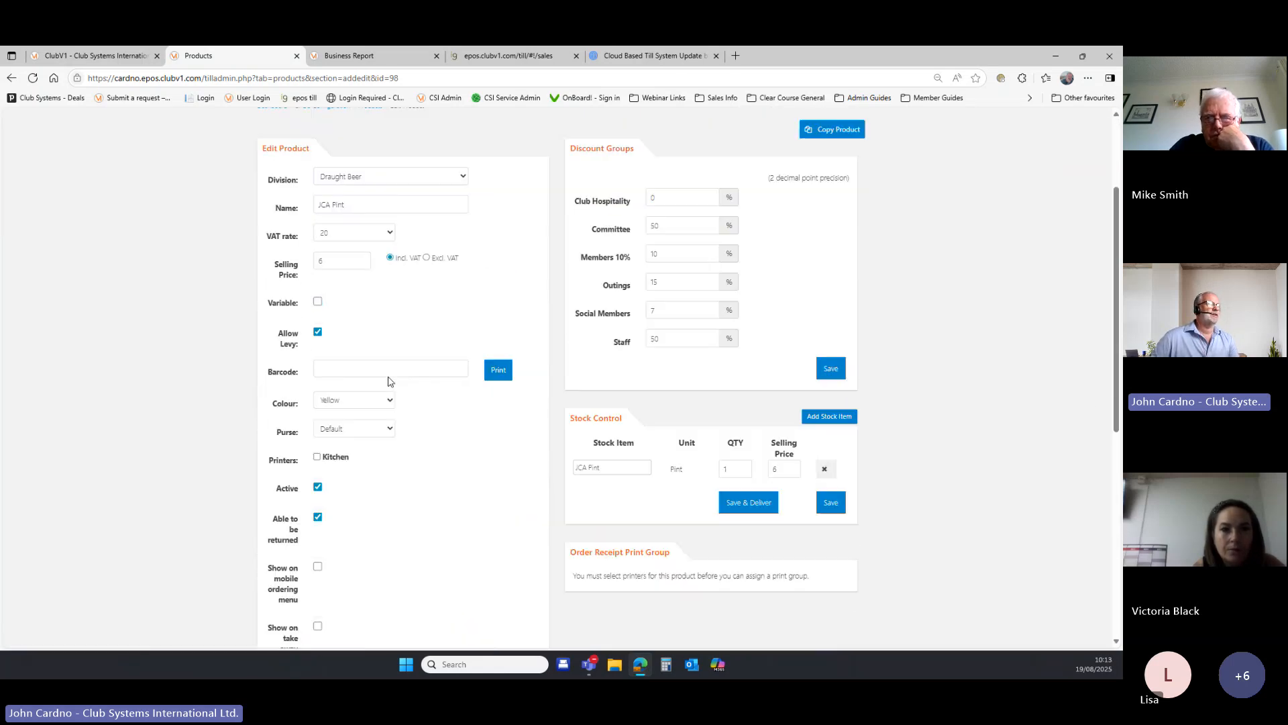
scroll(387, 381, "down", 2)
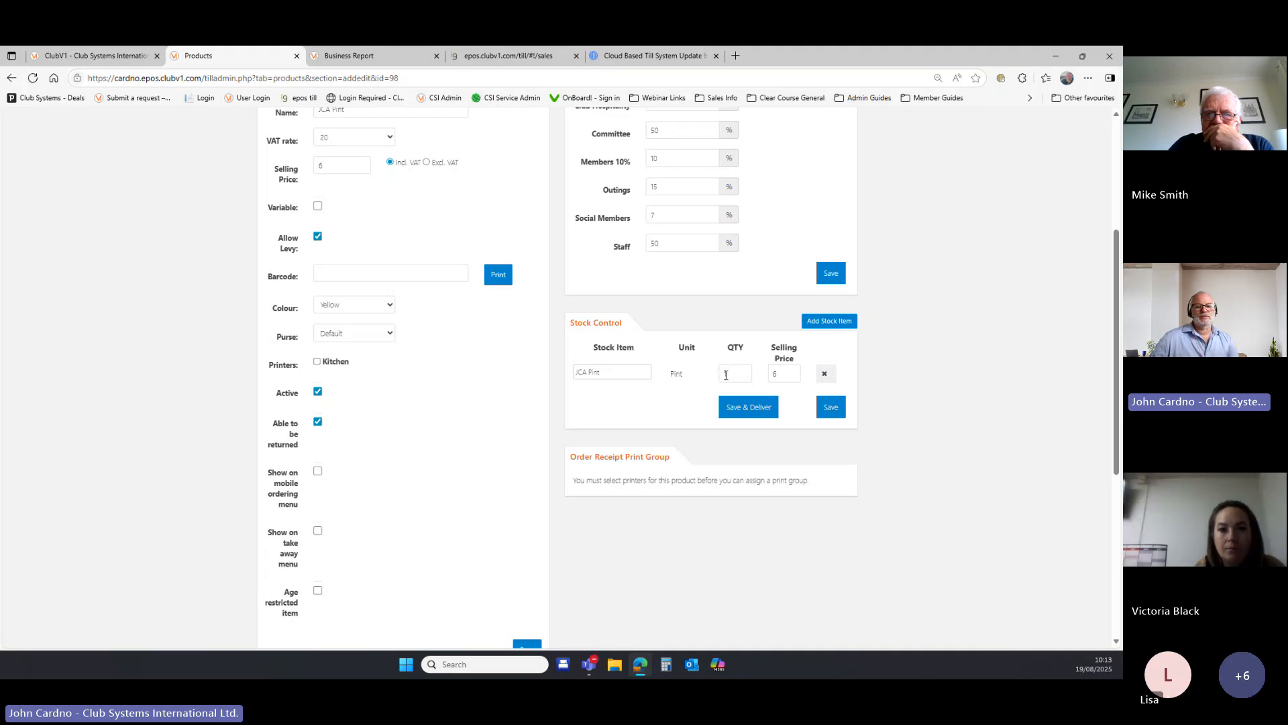
- Return to the product list, search for "jca" again and open the JCA Half Pint product for editing
scroll(726, 374, "up", 3)
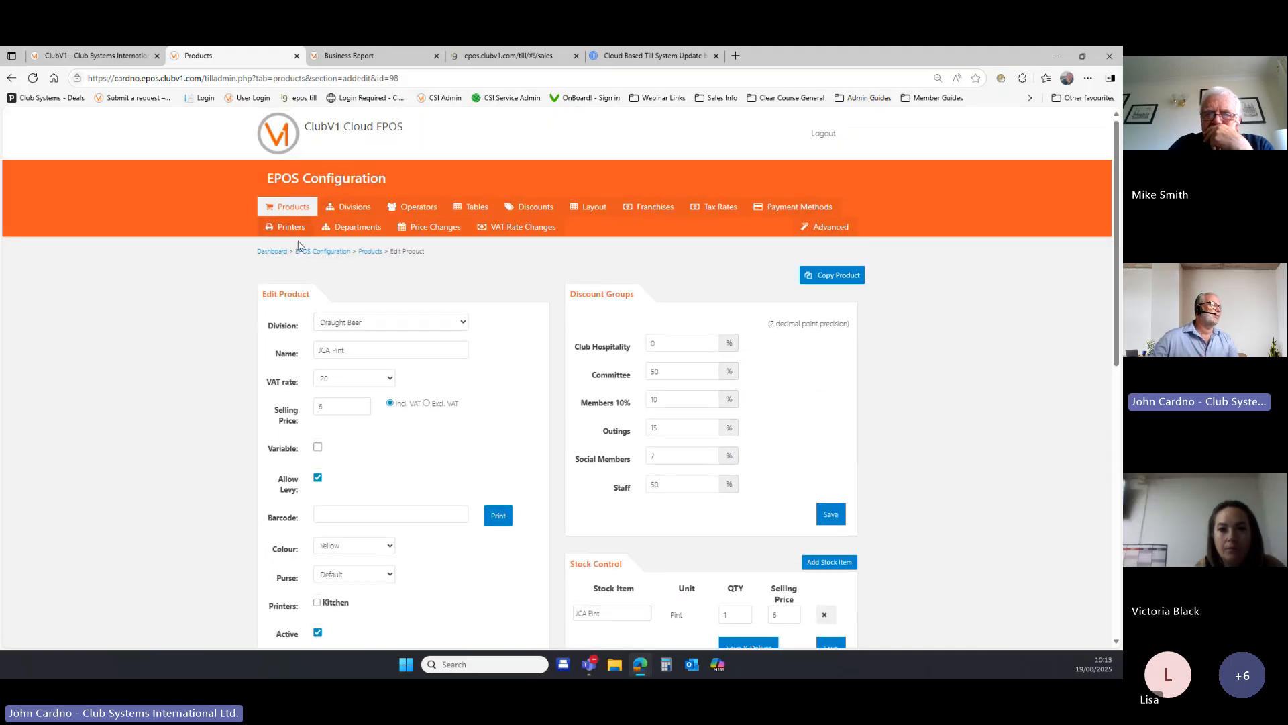
left_click(370, 253)
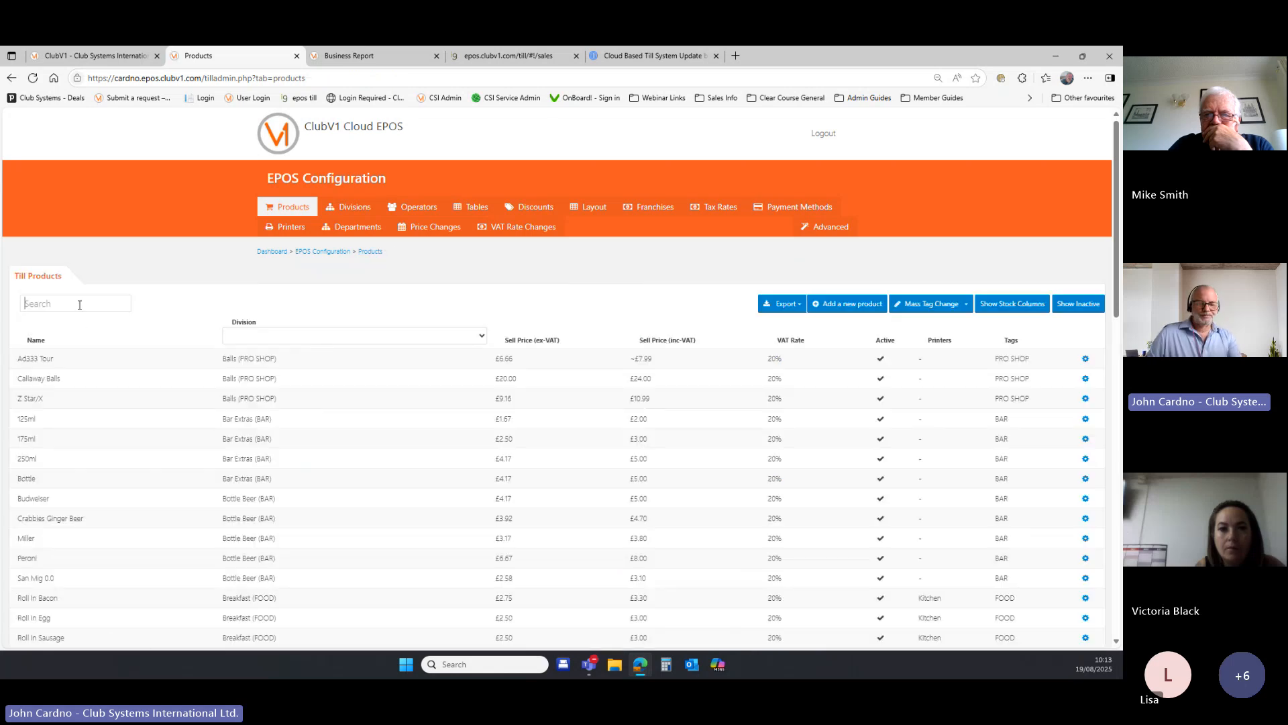
left_click(80, 305)
type("jca")
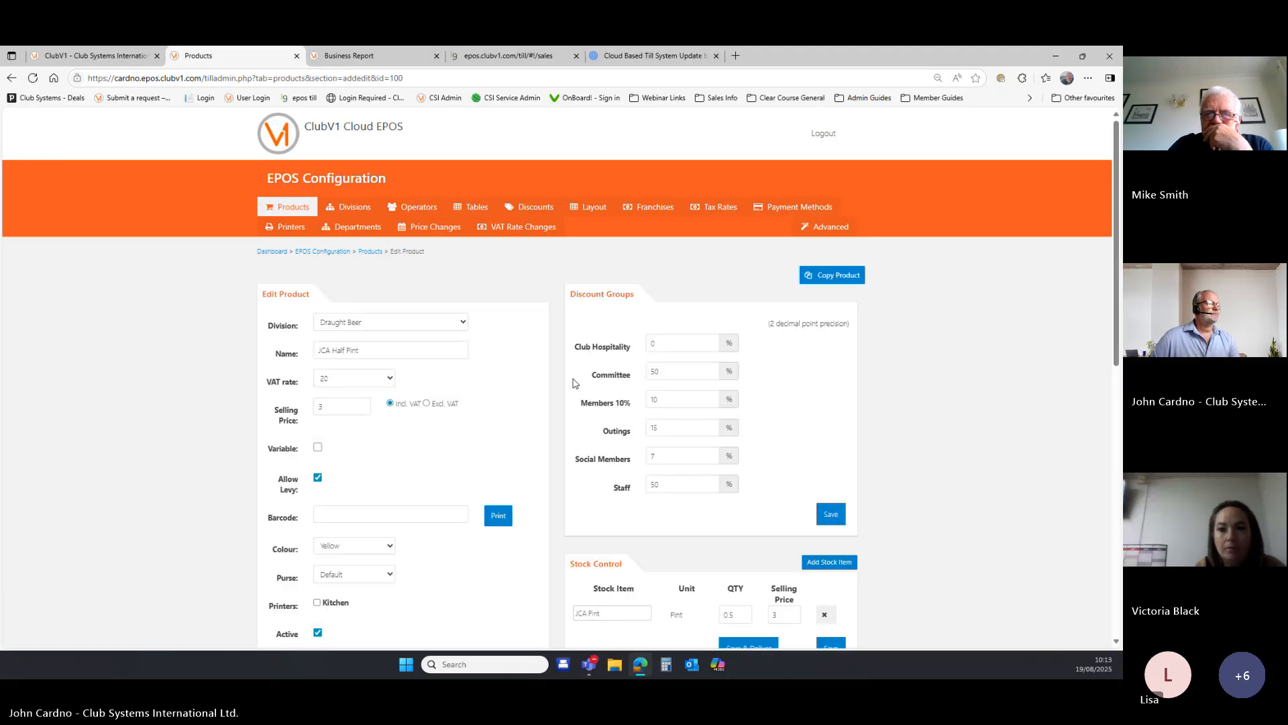
- Save the JCA Half Pint's stock control entry, keeping the JCA Pint stock item with its existing quantity and price
scroll(574, 383, "down", 3)
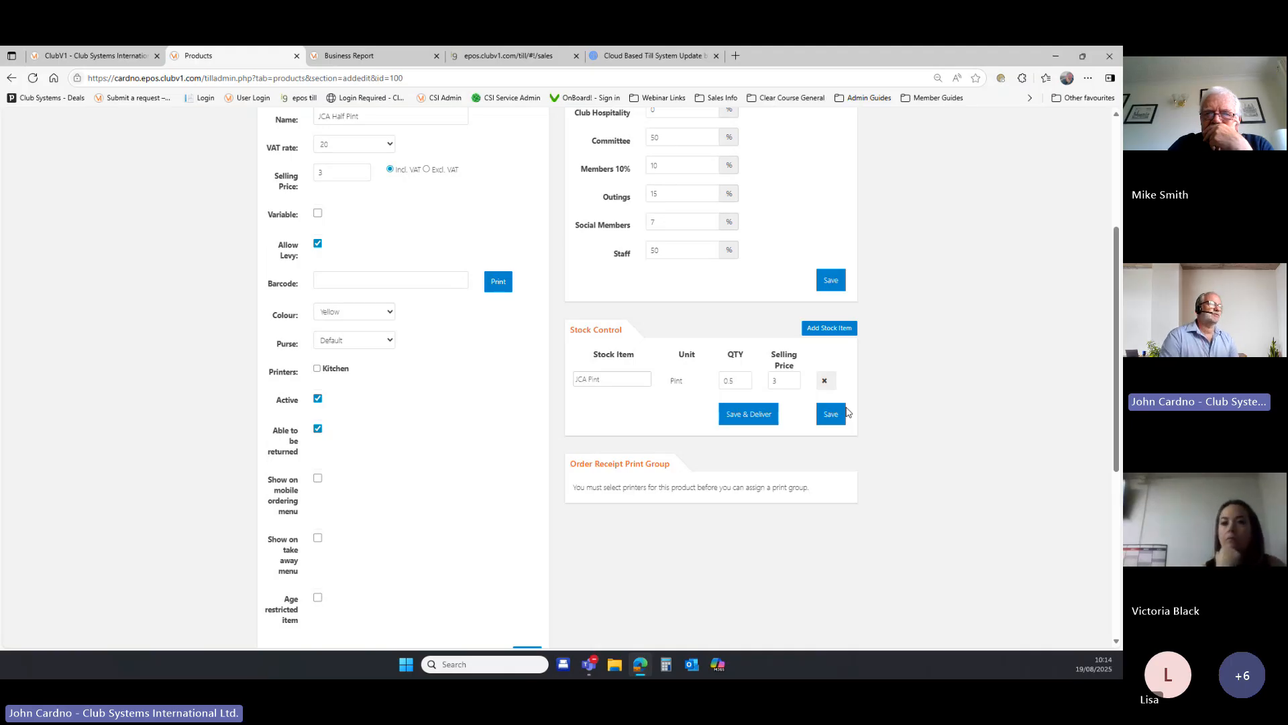
right_click(840, 402)
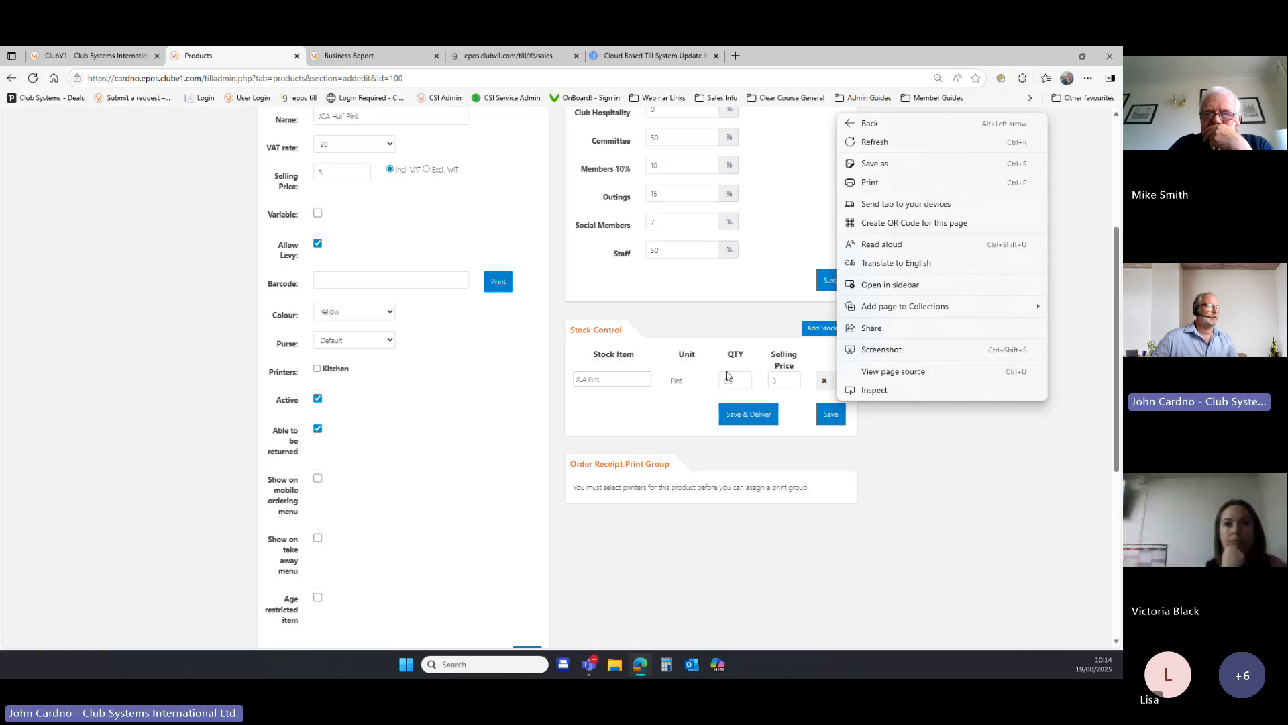
left_click(830, 413)
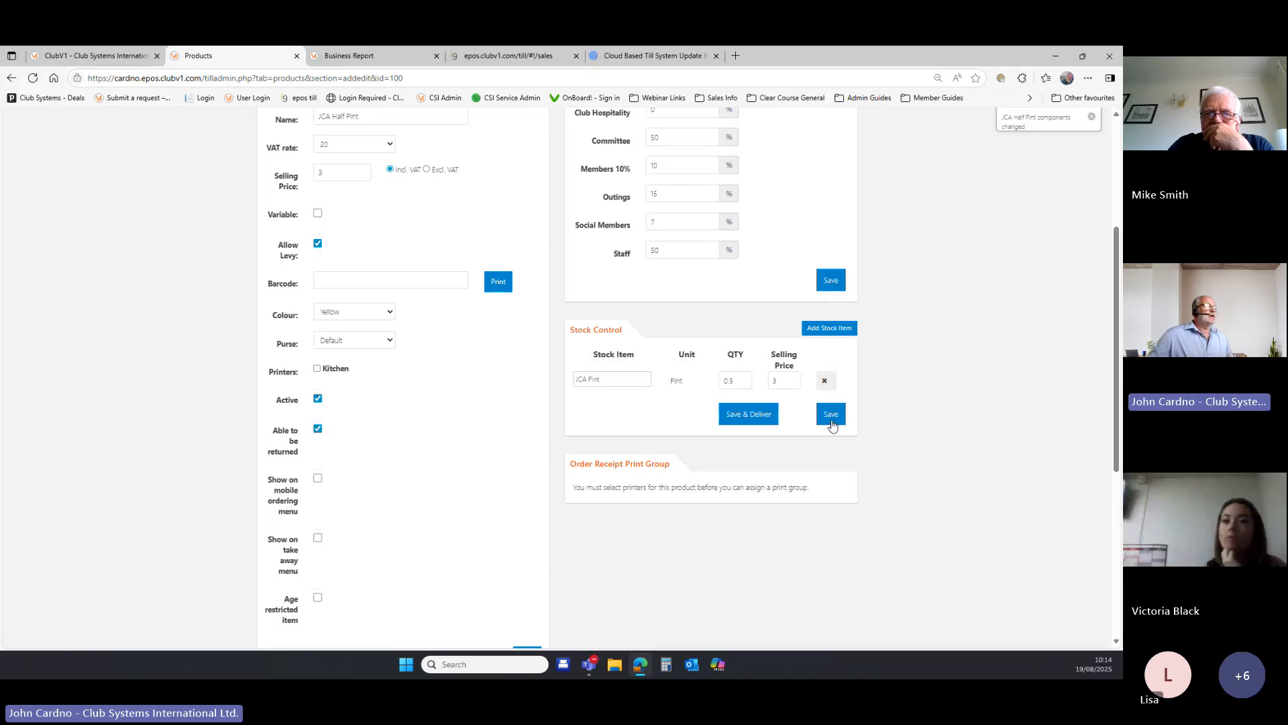
- Copy the JCA Half Pint product with all optional attributes included, confirming that the copy is wanted
scroll(889, 288, "up", 2)
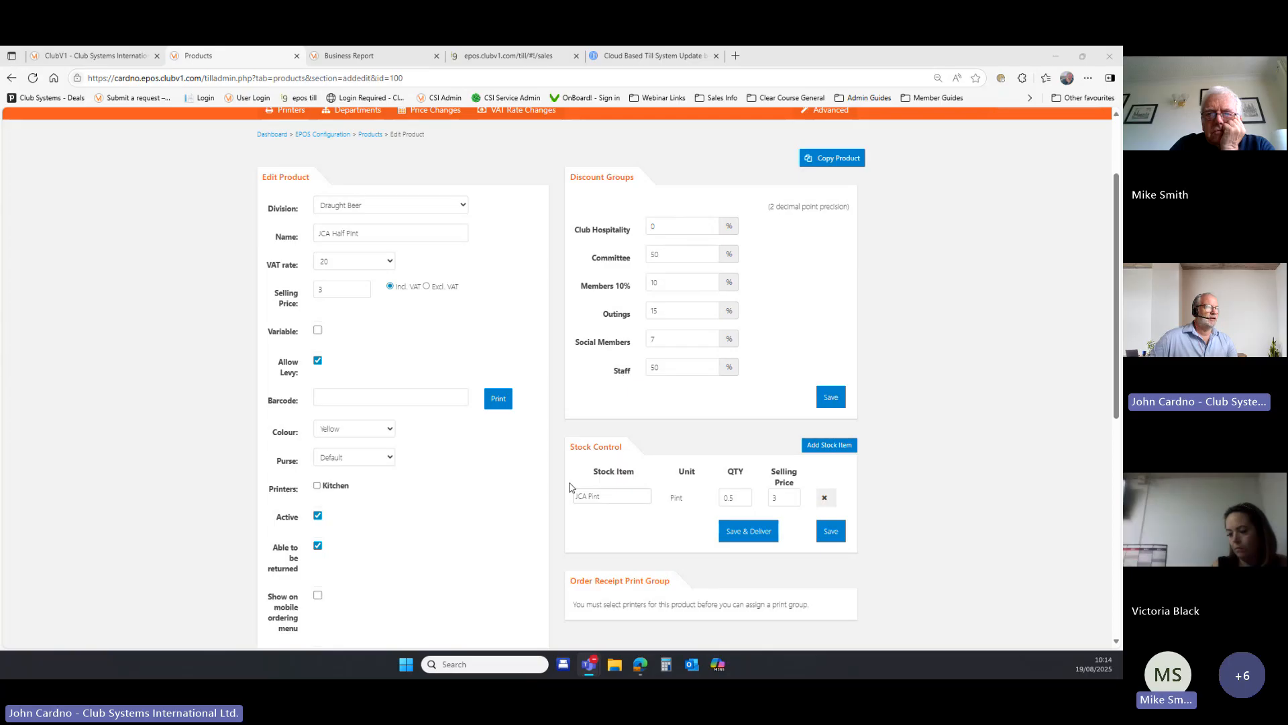
scroll(648, 546, "down", 1)
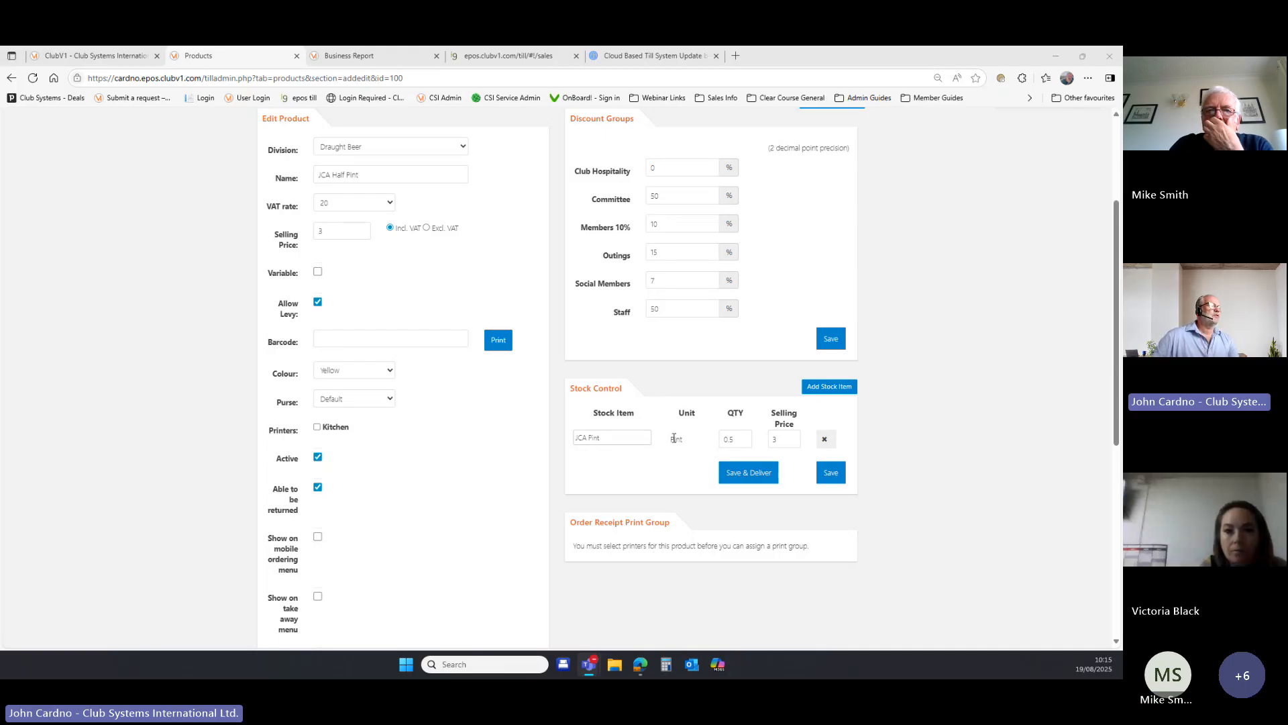
scroll(674, 438, "up", 1)
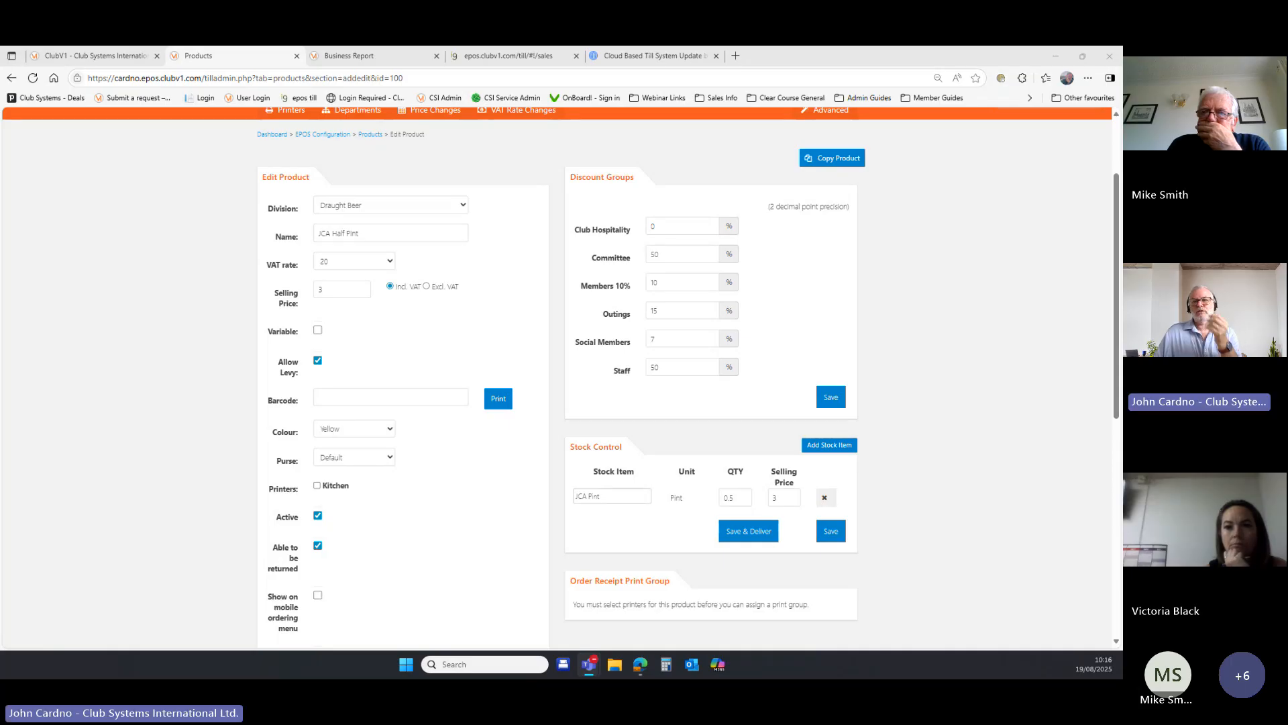
left_click(834, 163)
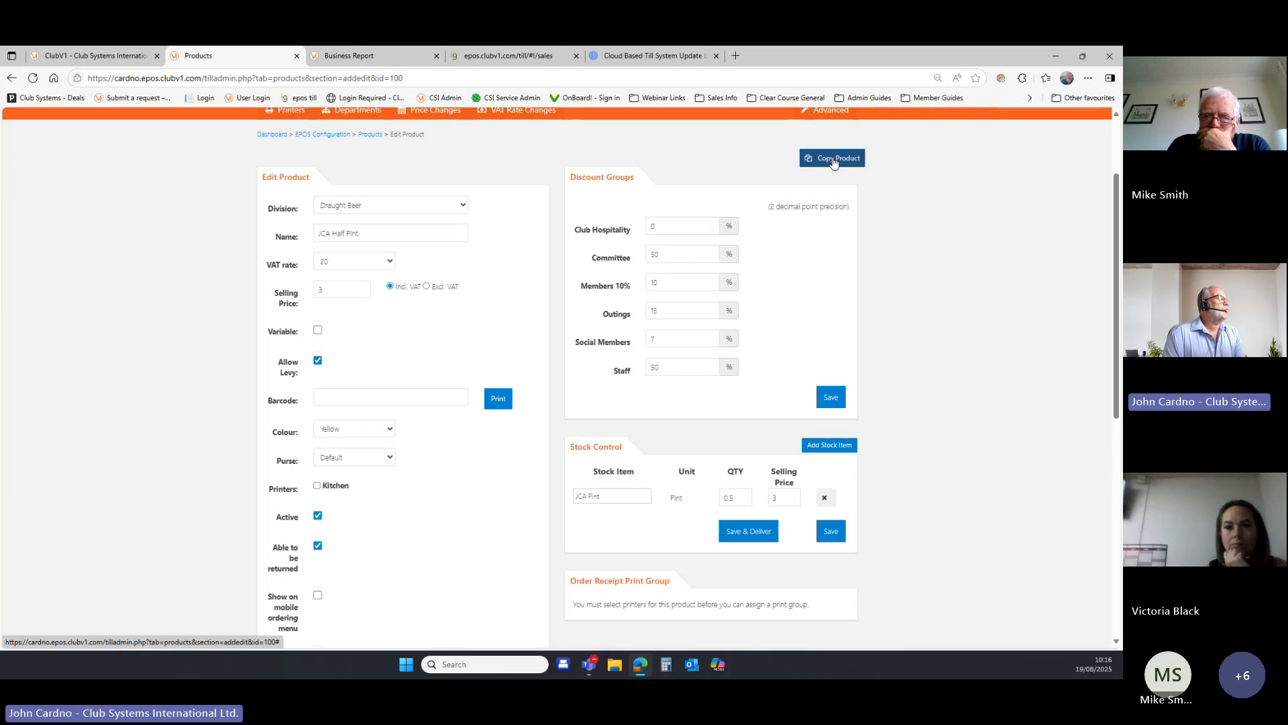
left_click(834, 161)
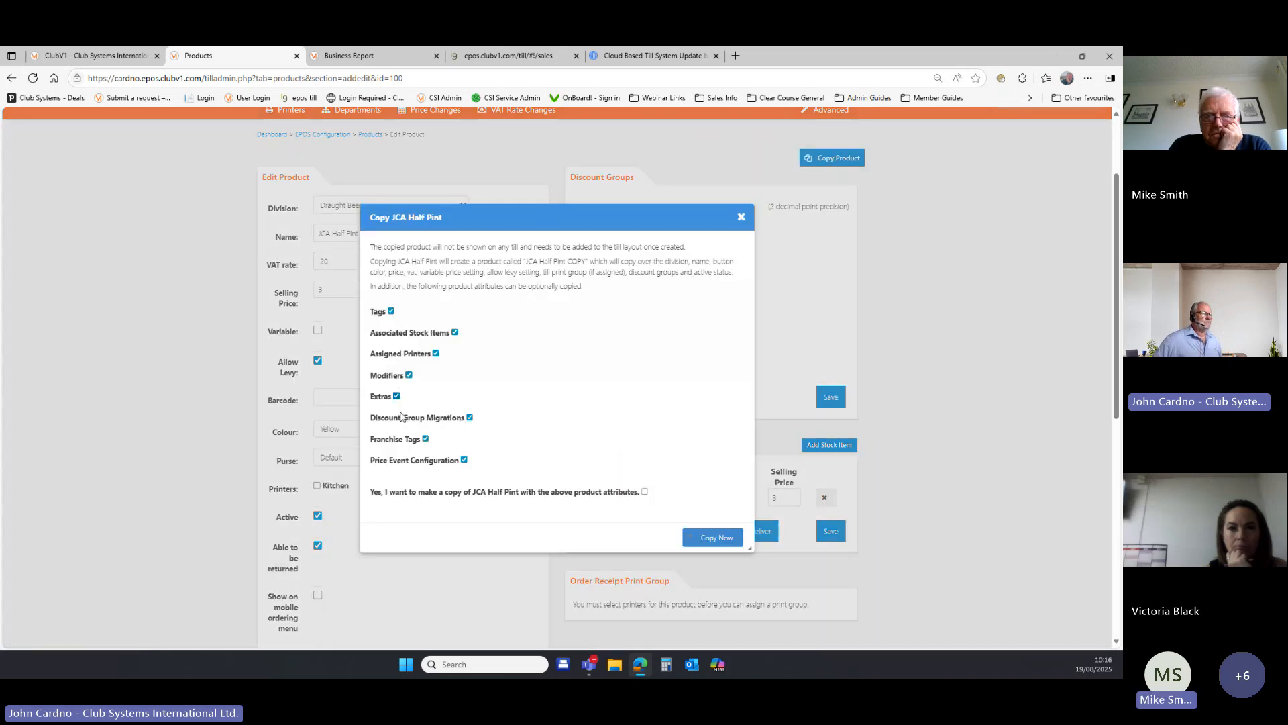
left_click(644, 491)
left_click(716, 540)
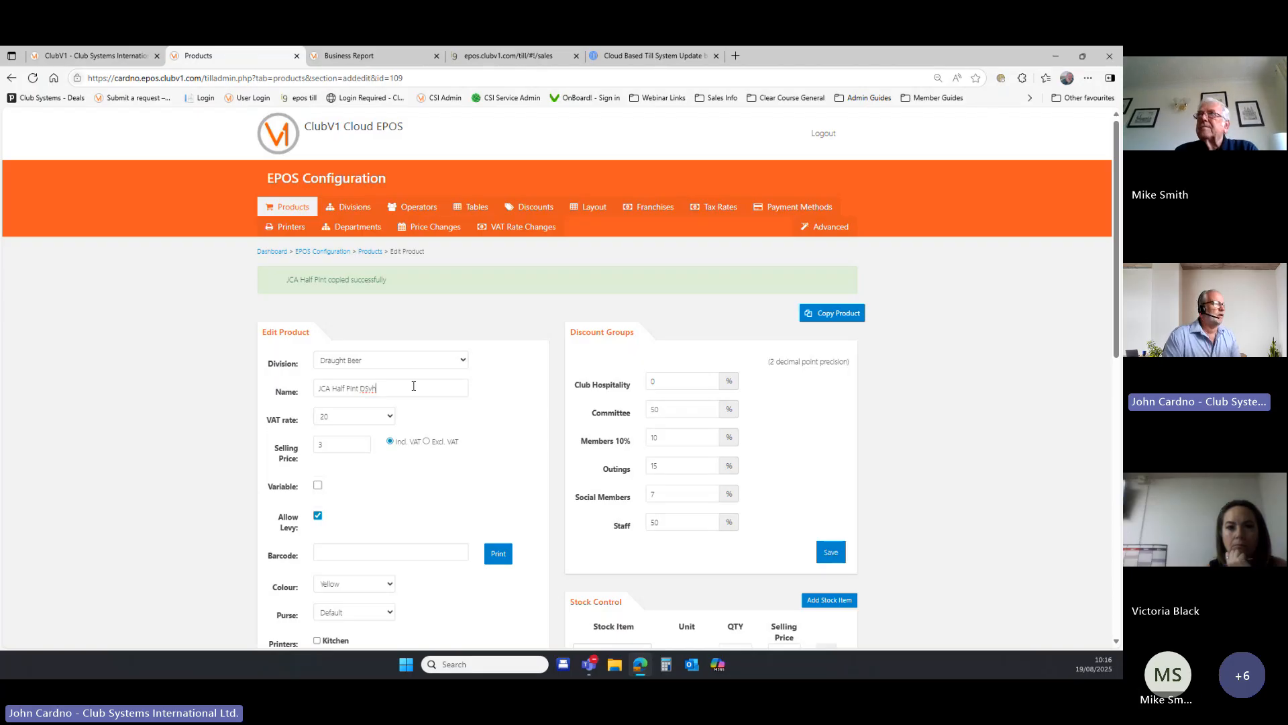
- Remove the extra text at the end of the copied product's name so it reads "JCA Half Pint"
key("BackSpace")
key("BackSpace")
key("BackSpace")
key("BackSpace")
key("BackSpace")
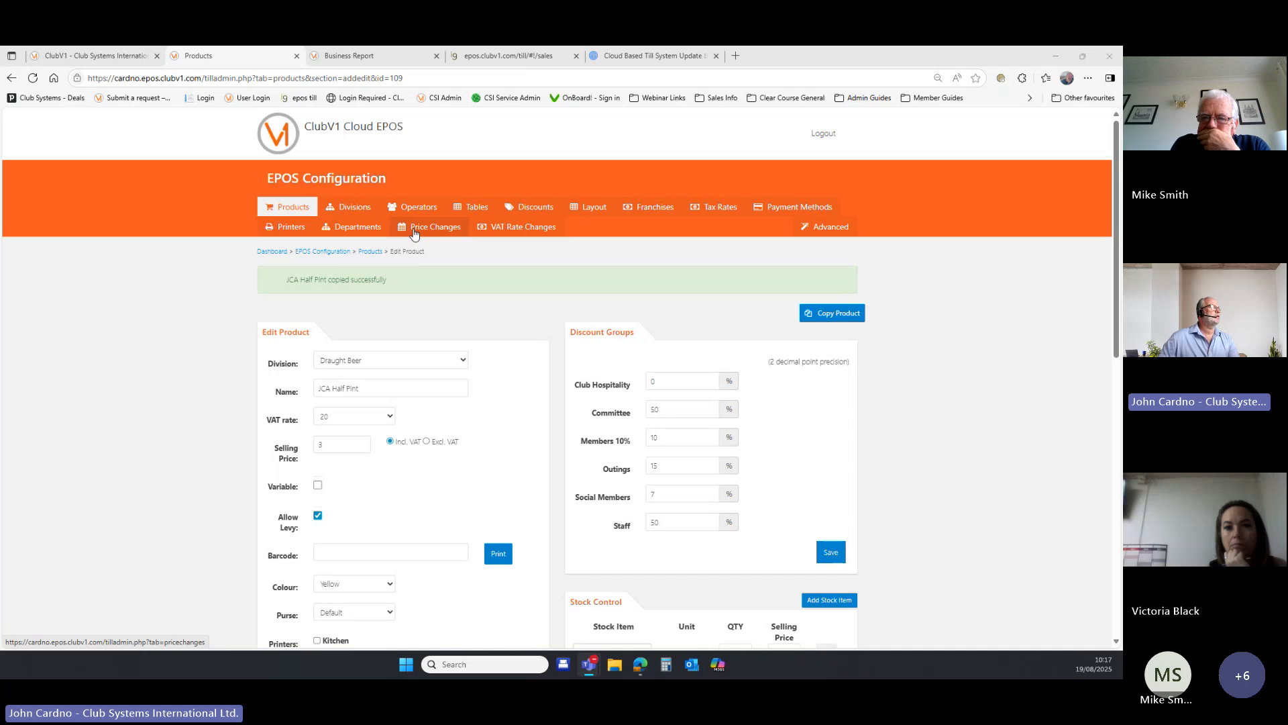
- Switch to the till sales screen and display its Bar page
left_click(511, 60)
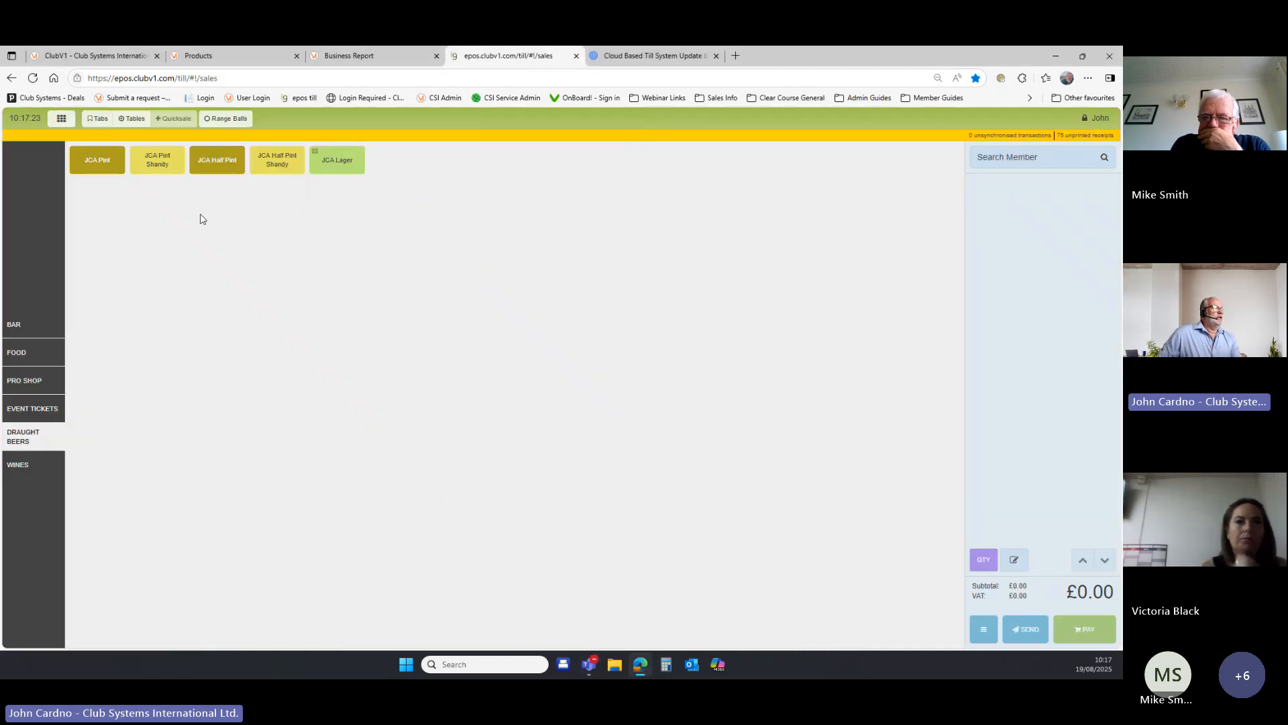
left_click(18, 325)
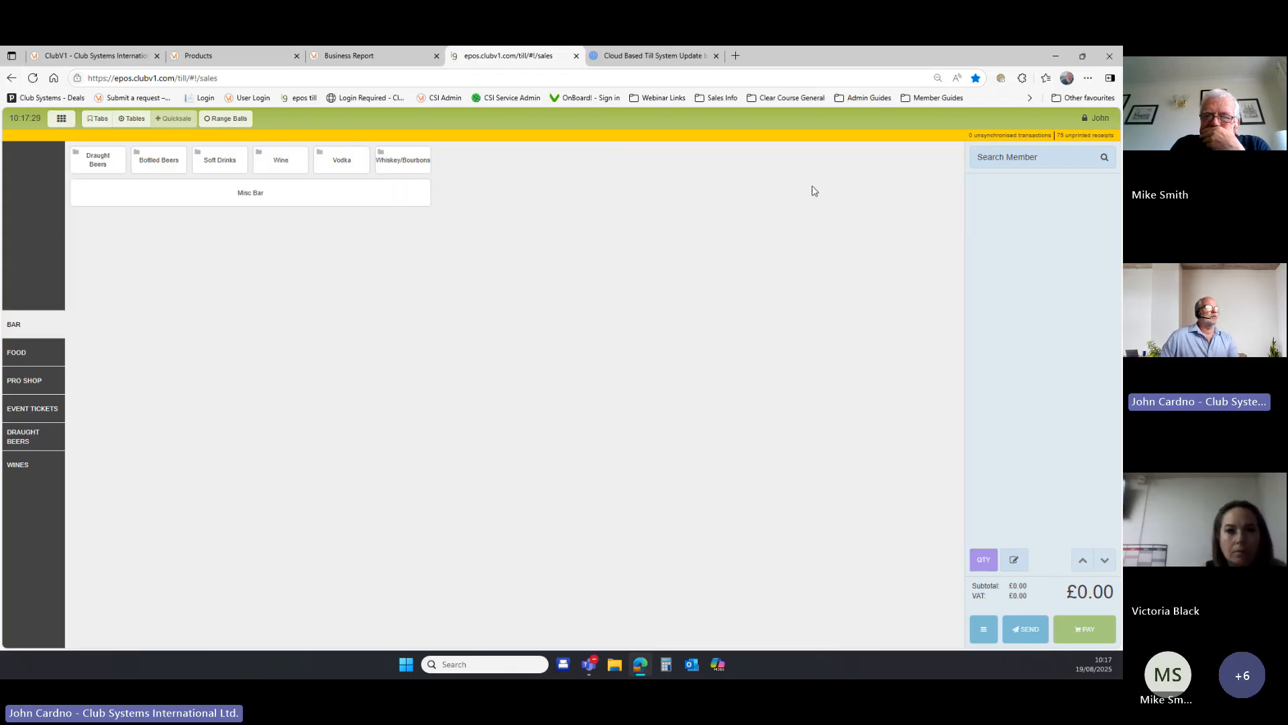
- Log the current operator out of the till and log back in by choosing the first listed operator
left_click(1096, 120)
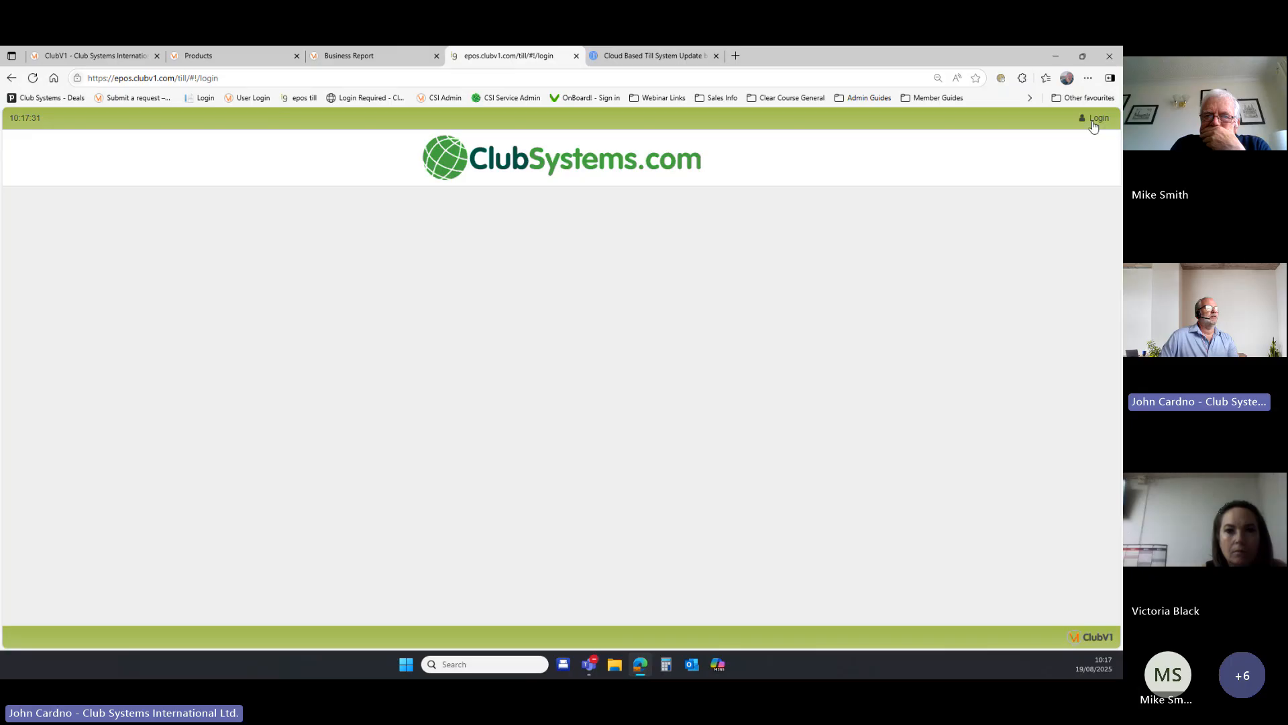
left_click(1095, 121)
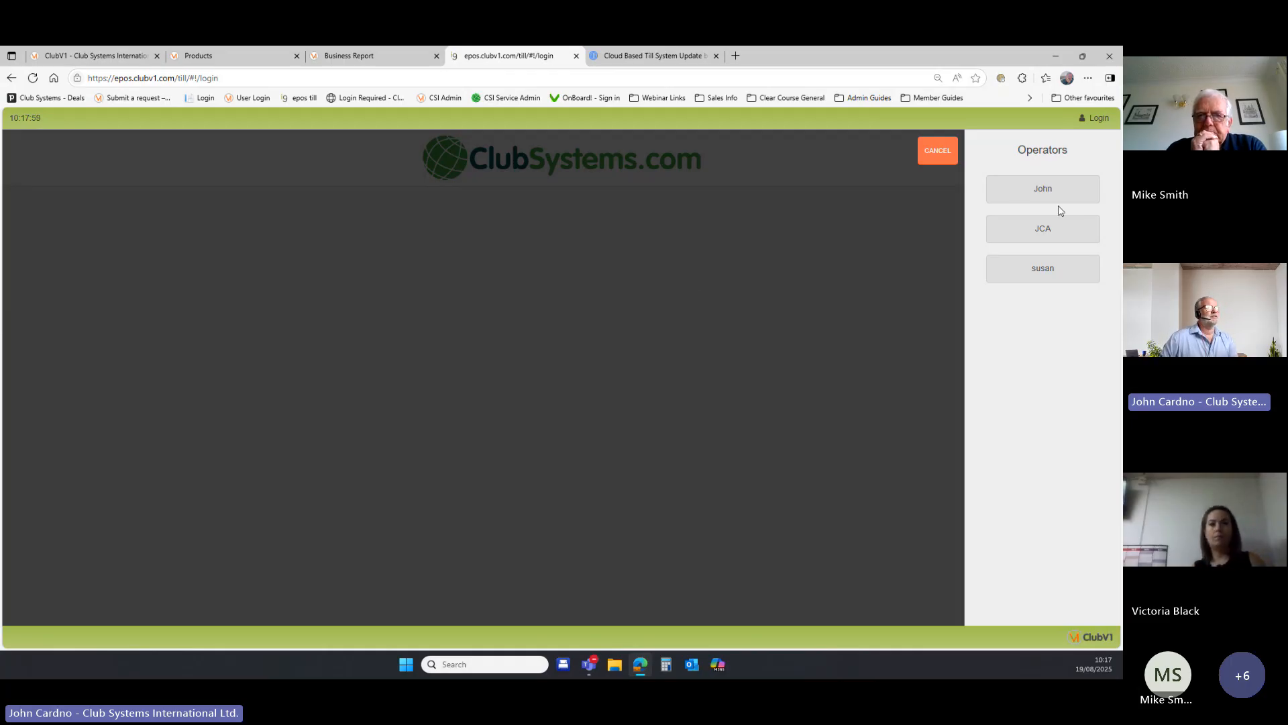
left_click(1043, 192)
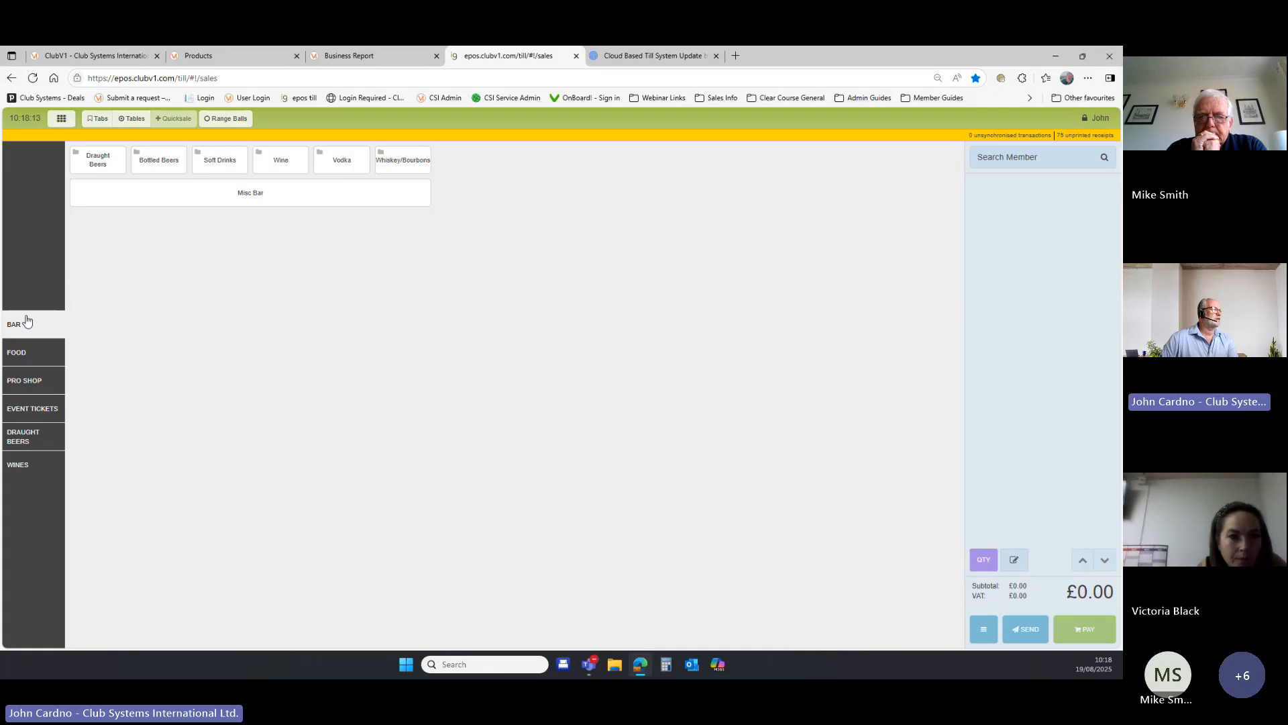
- Look through the till's Food and Pro Shop pages and return to the Bar page
left_click(30, 354)
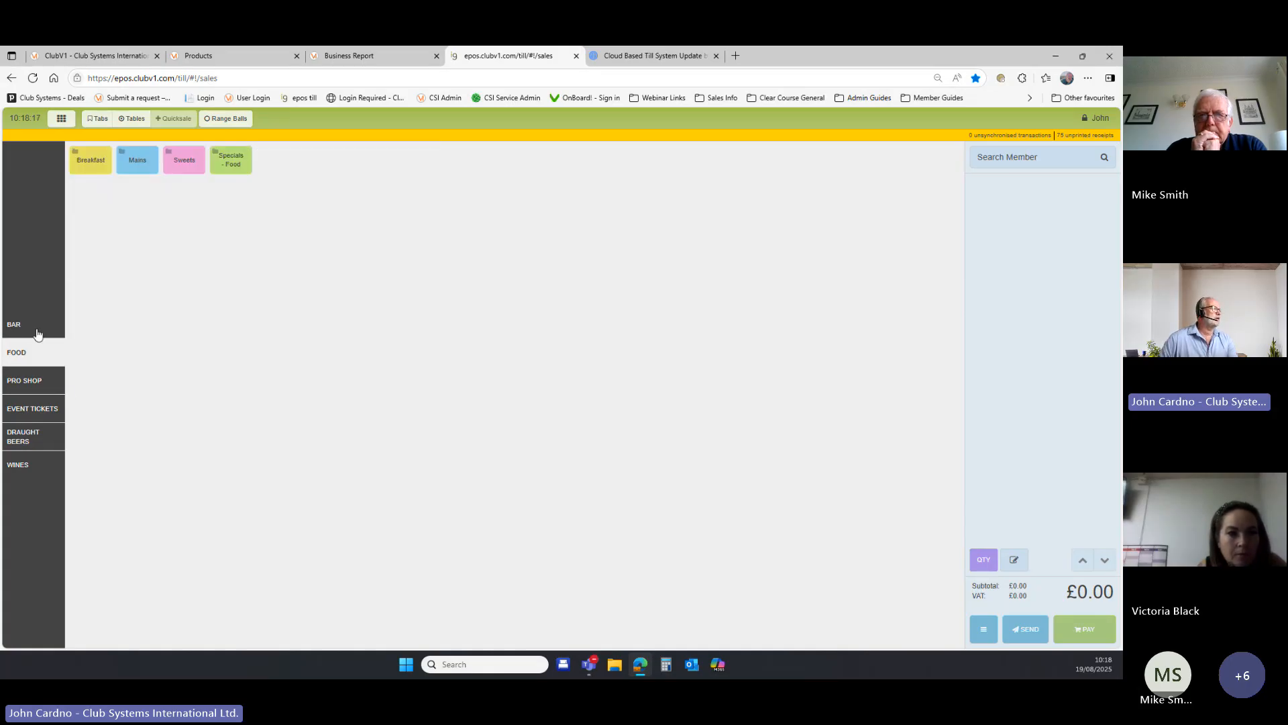
left_click(38, 330)
left_click(39, 408)
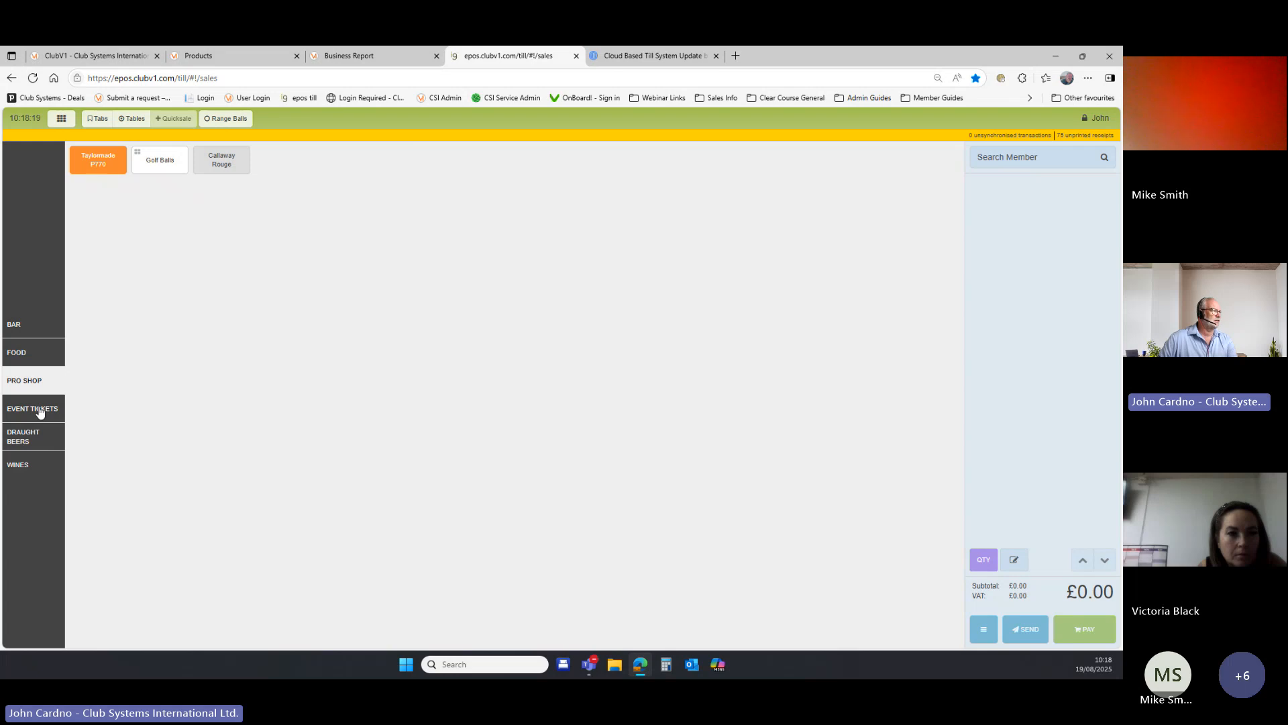
left_click(23, 327)
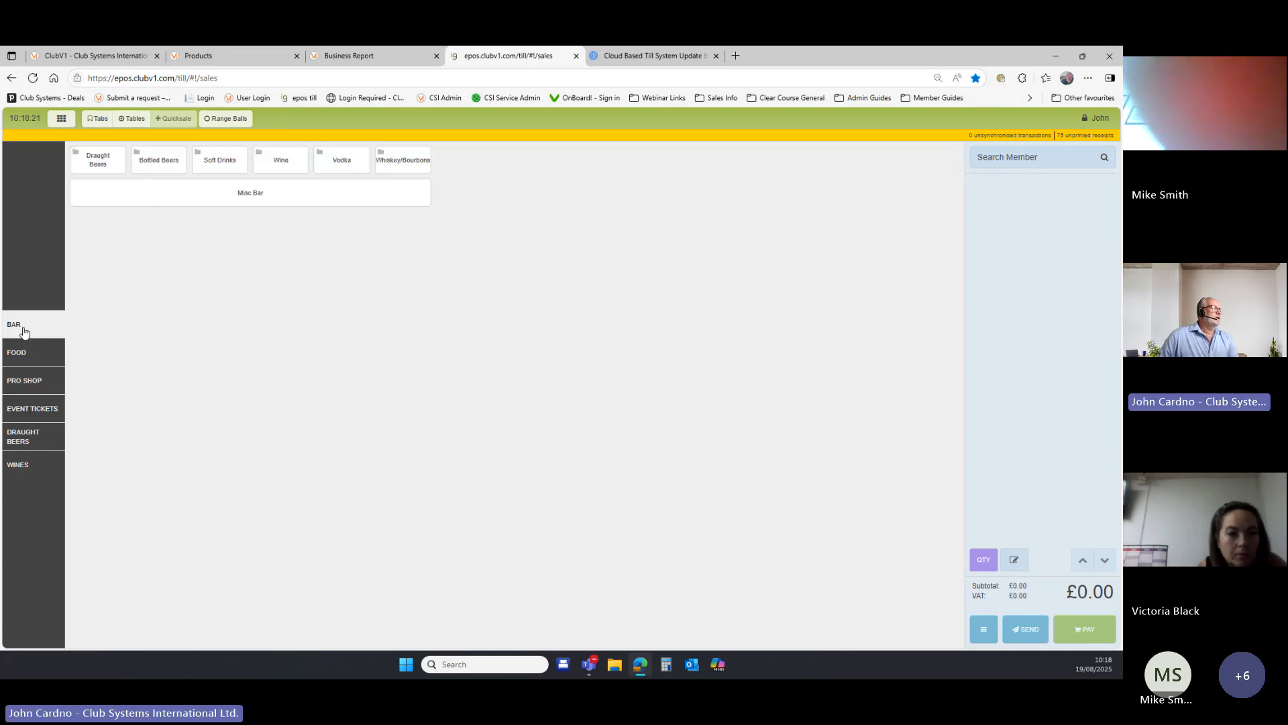
- Look through the till's Draught Beers and Wines pages and return to the Bar page
left_click(34, 443)
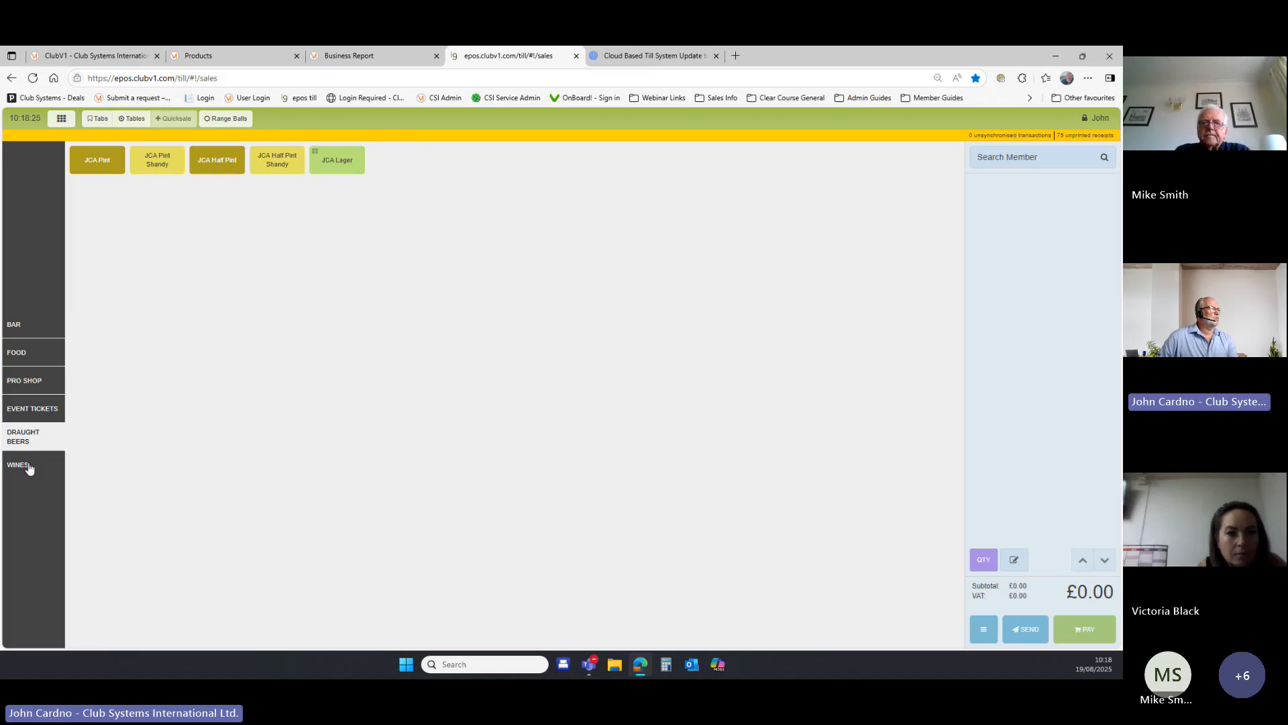
left_click(25, 452)
left_click(27, 438)
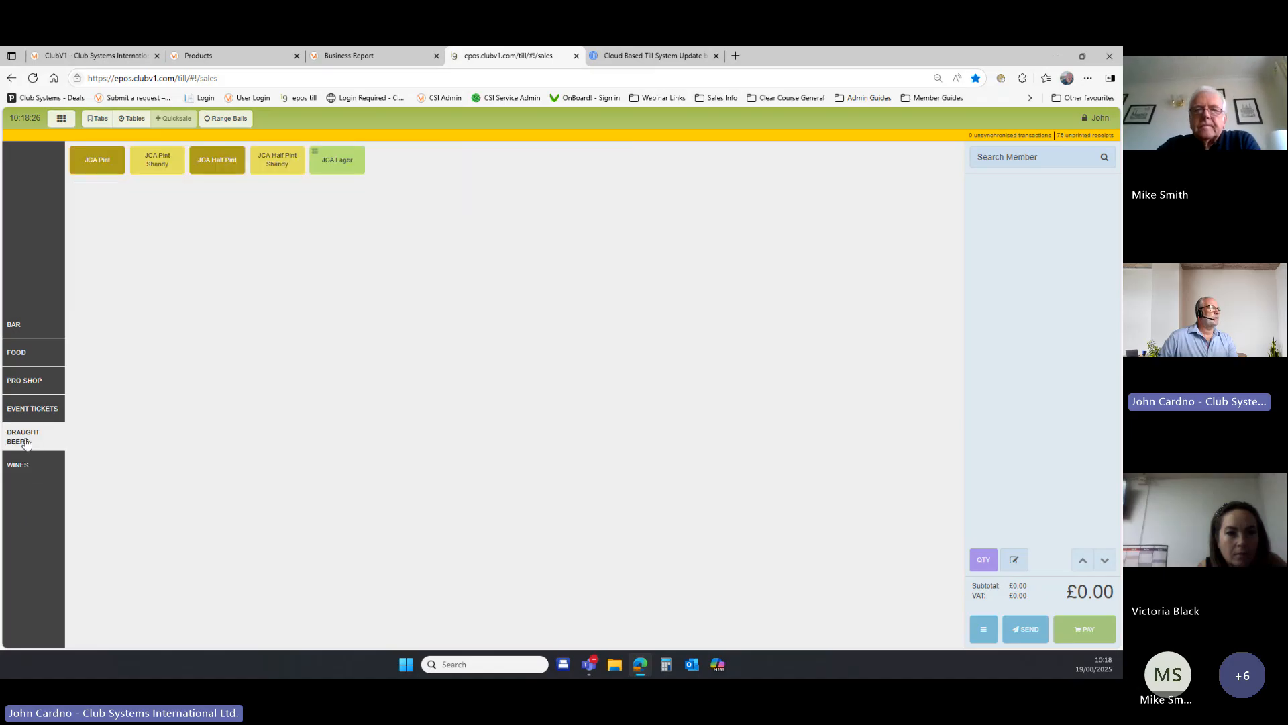
left_click(30, 327)
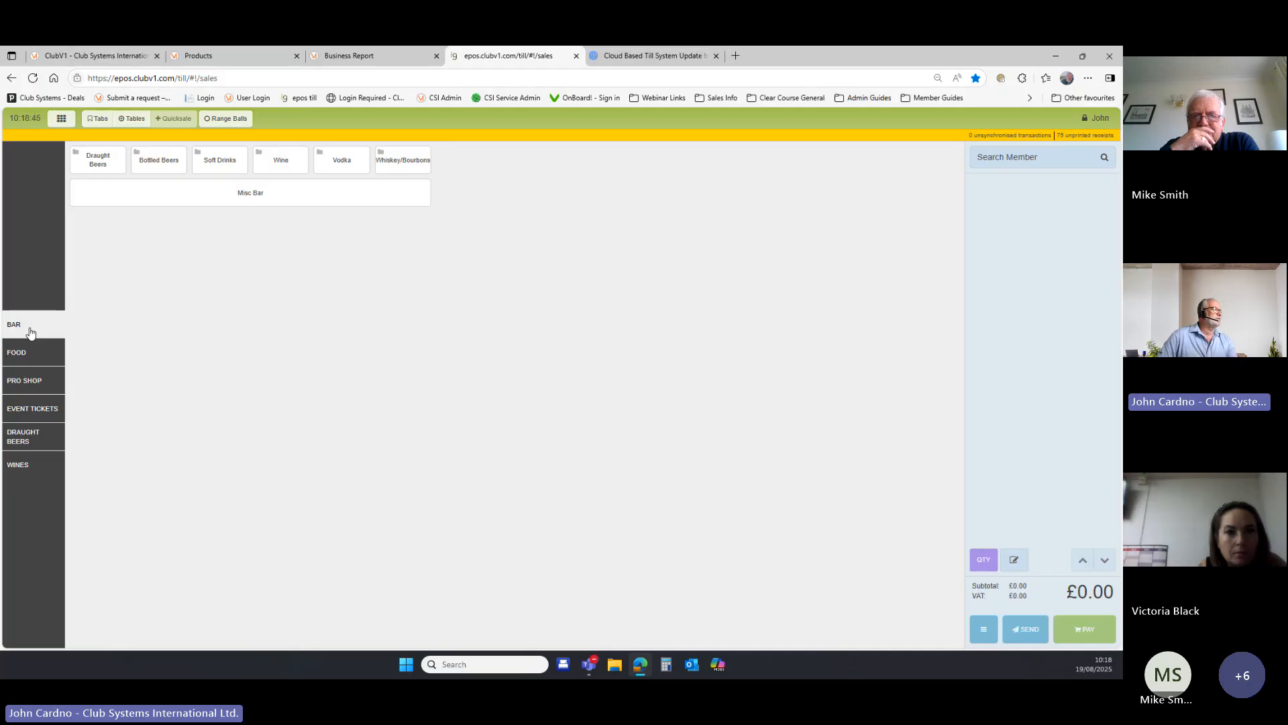
- Examine the Bar page's Draught Beers, Bottled Beers, Soft Drinks and Vodka folders and the Misc Bar price entry, adding nothing to the sale
left_click(102, 165)
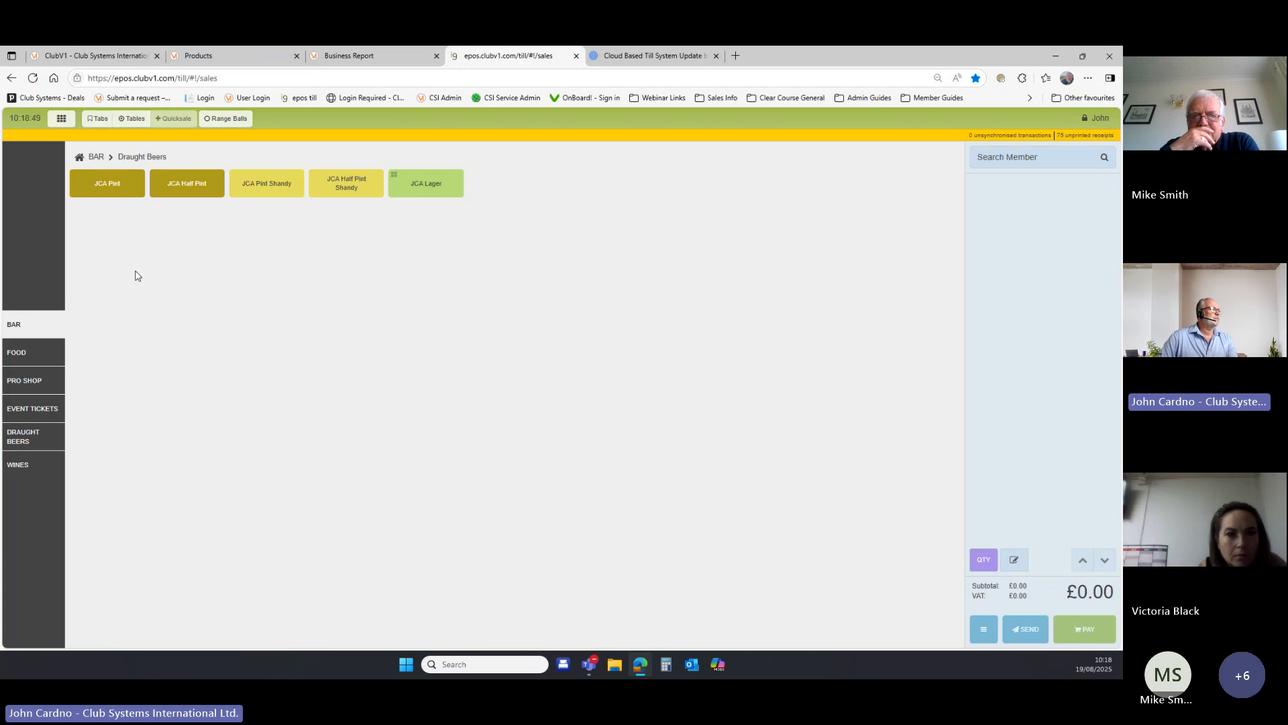
left_click(18, 325)
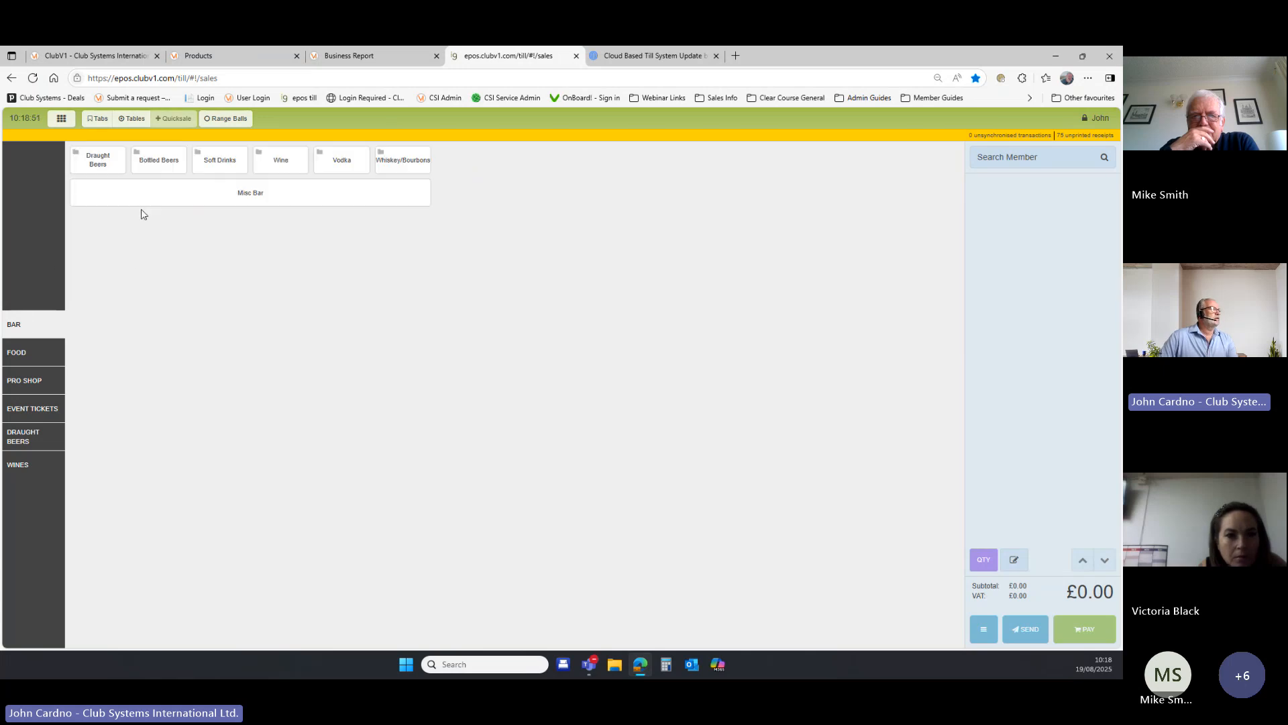
left_click(158, 161)
left_click(45, 331)
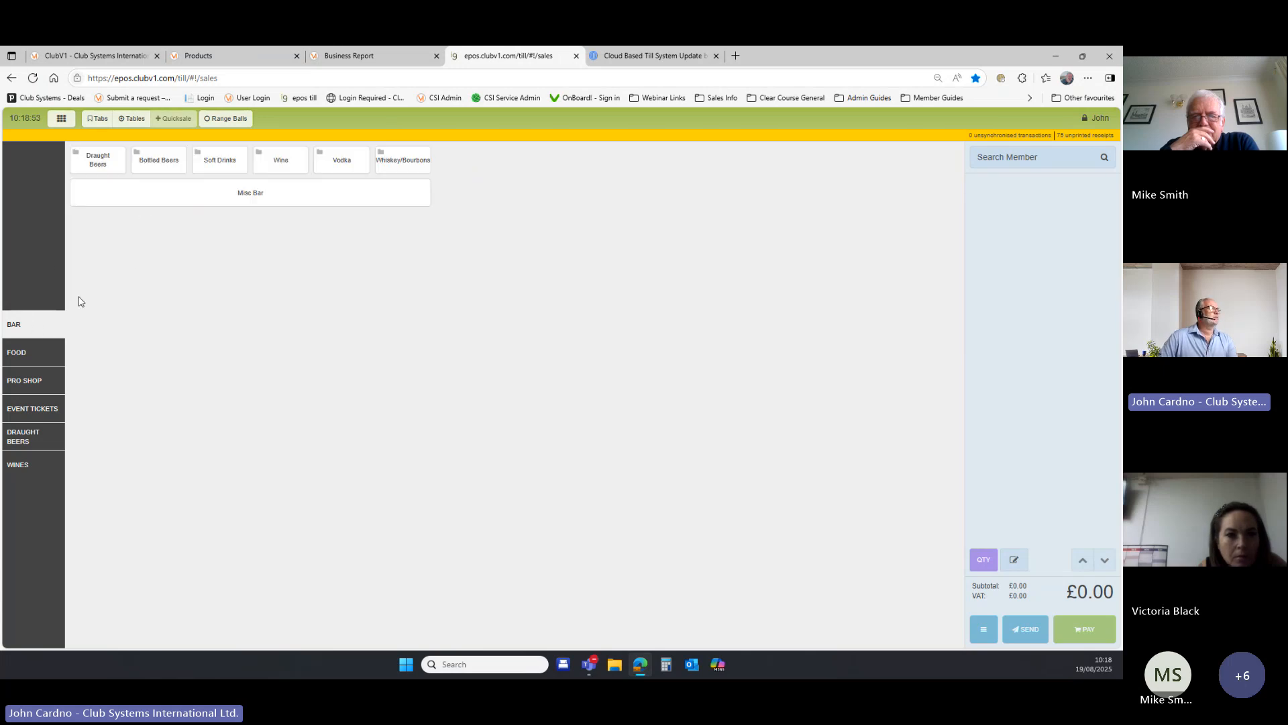
left_click(227, 165)
left_click(24, 326)
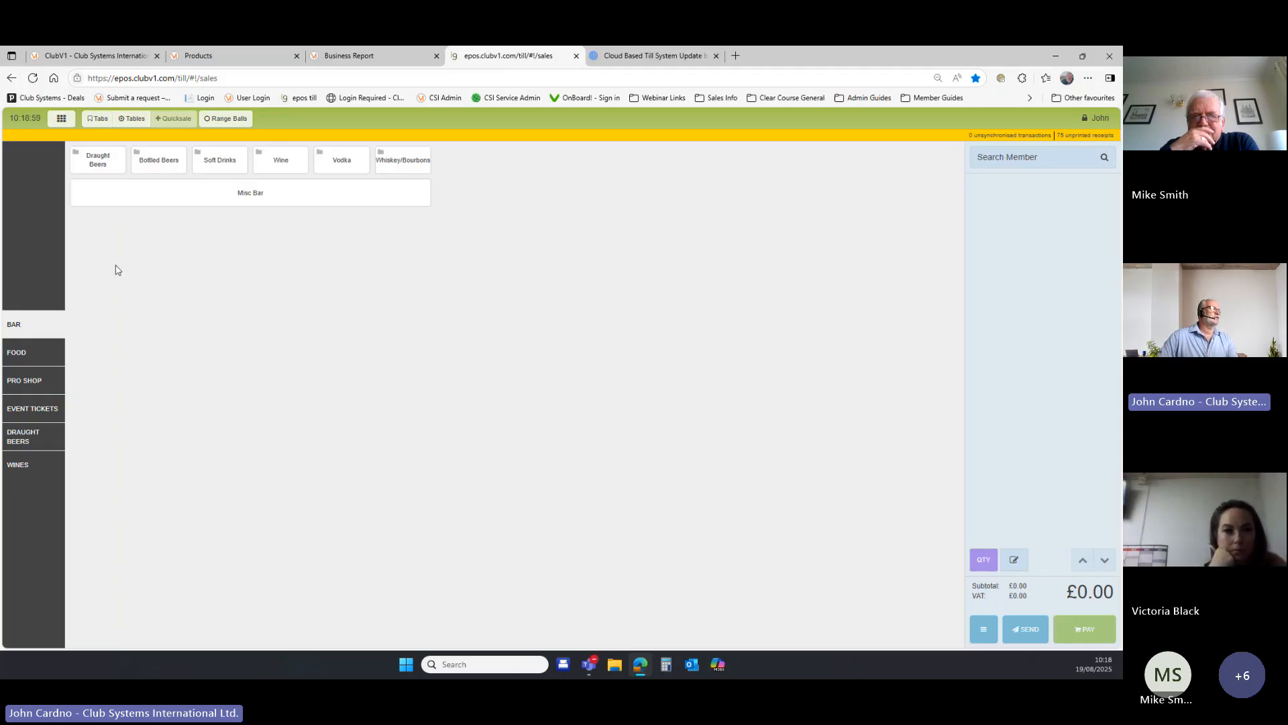
left_click(343, 166)
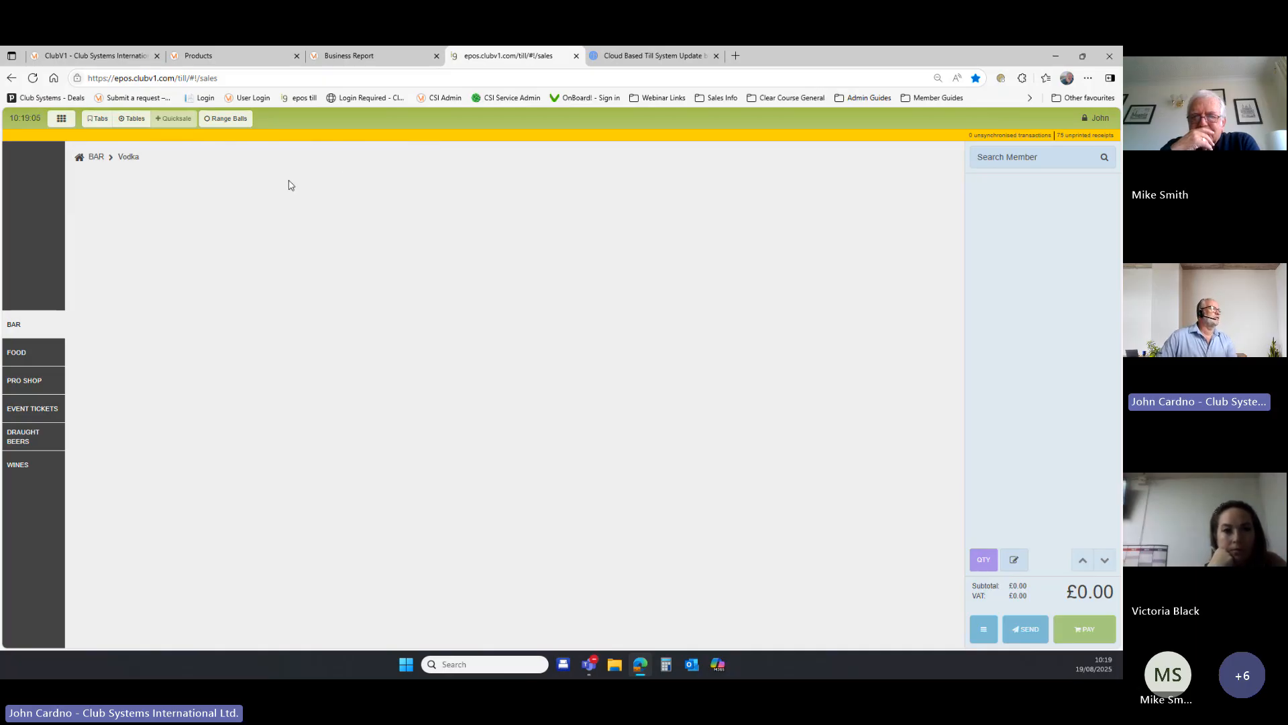
left_click(15, 327)
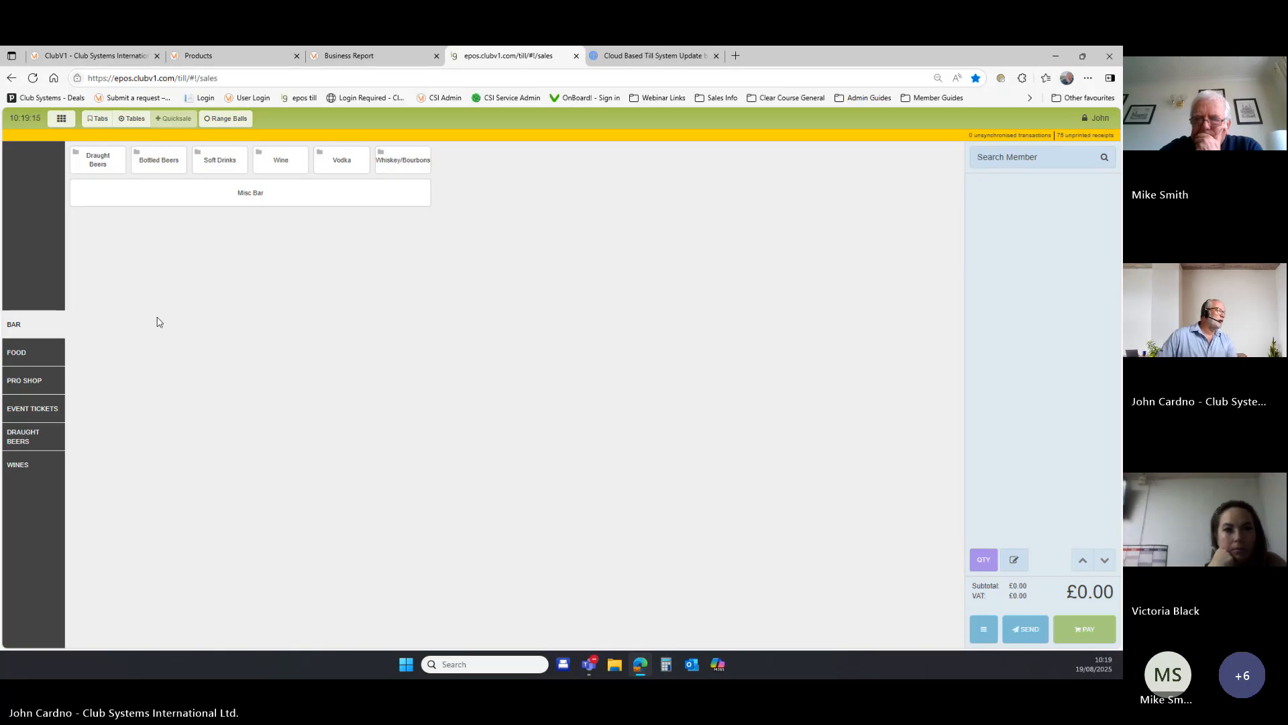
left_click(280, 199)
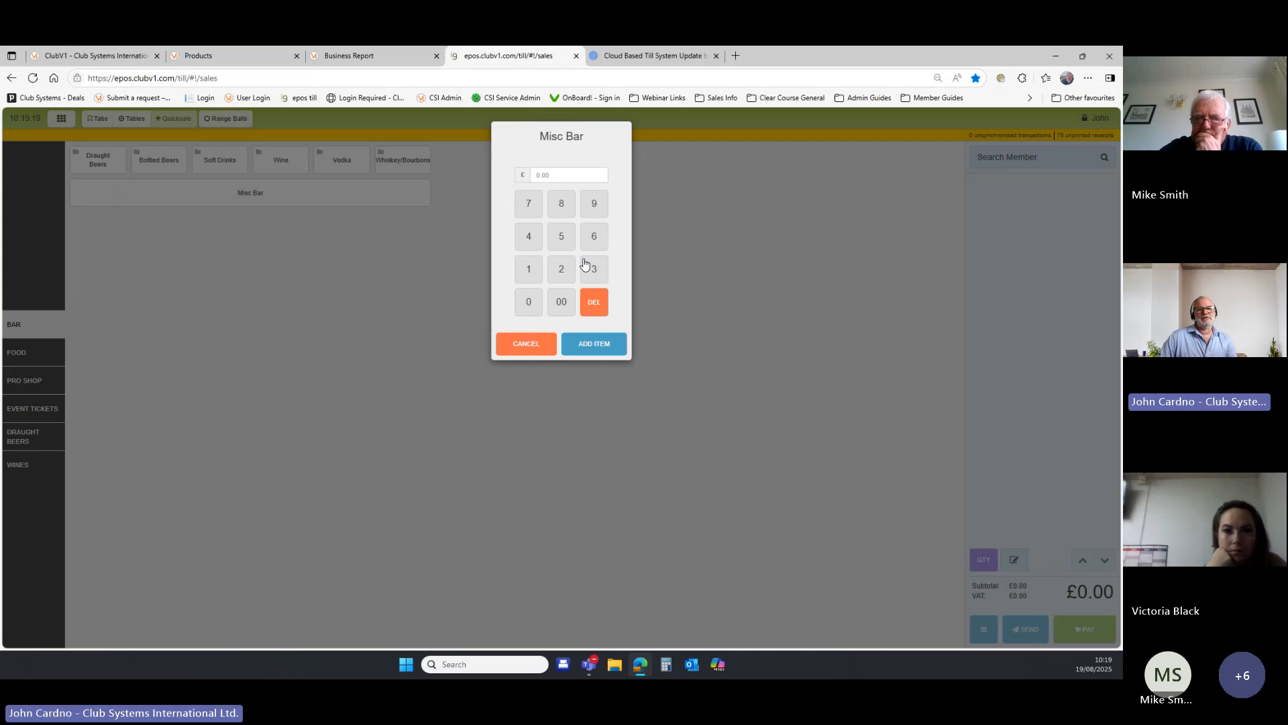
left_click(511, 347)
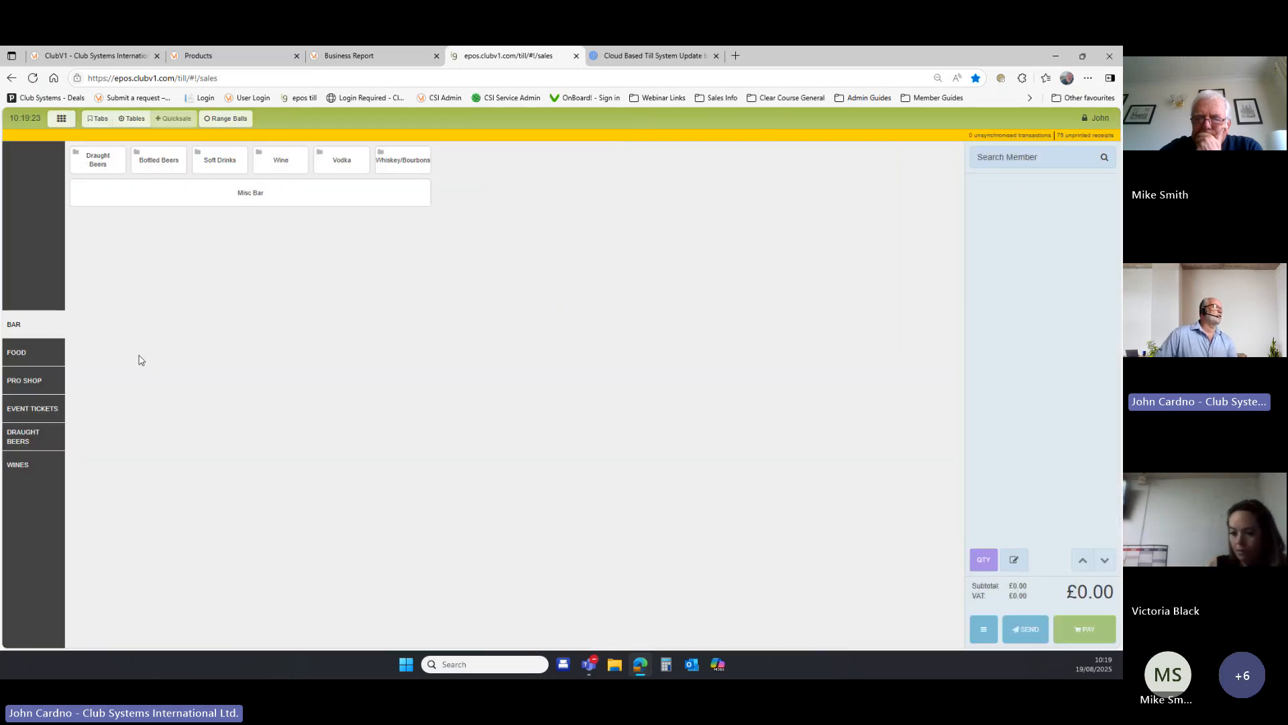
- Switch to the back office and open the Draught Beers folder for editing in the layout configuration
left_click(251, 62)
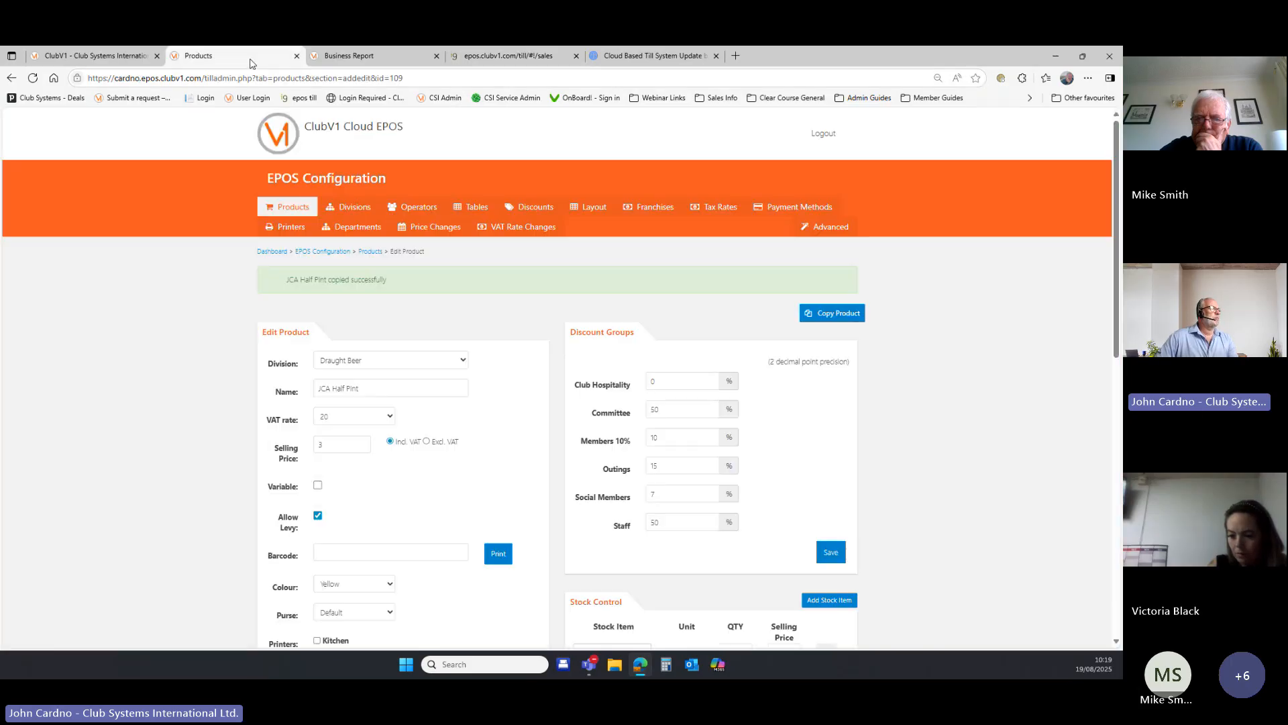
left_click(598, 210)
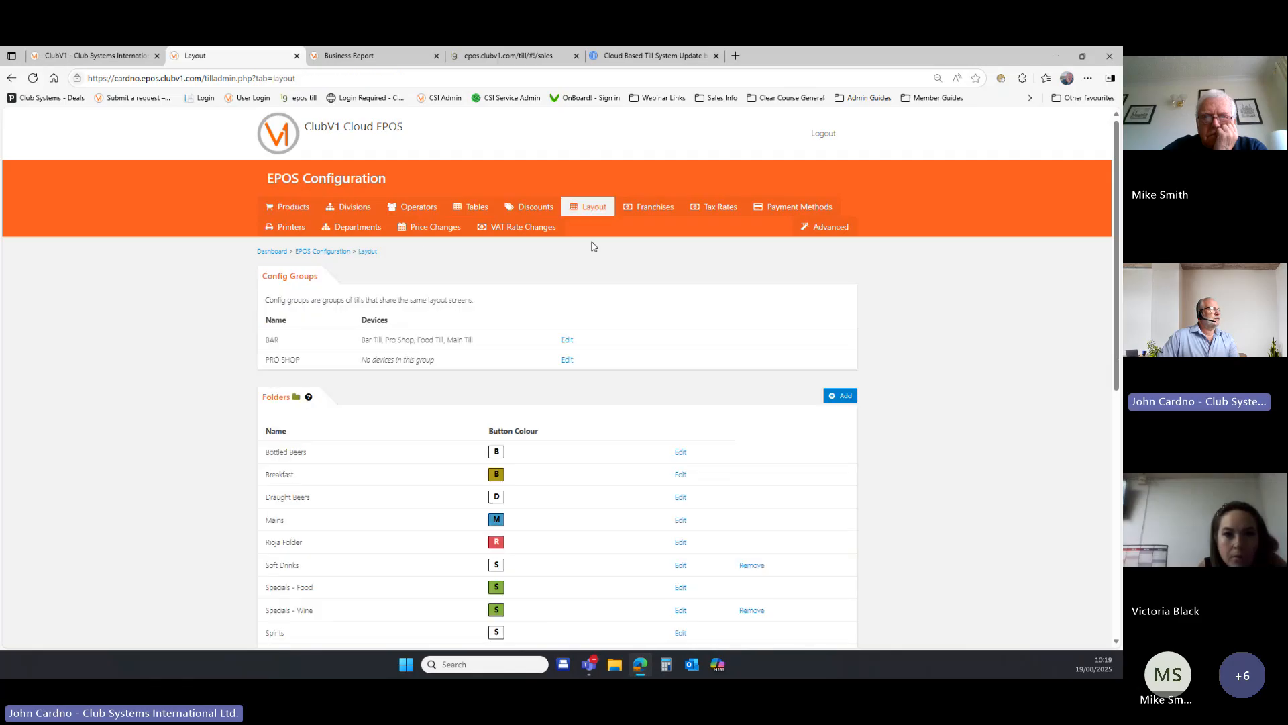
scroll(436, 365, "down", 1)
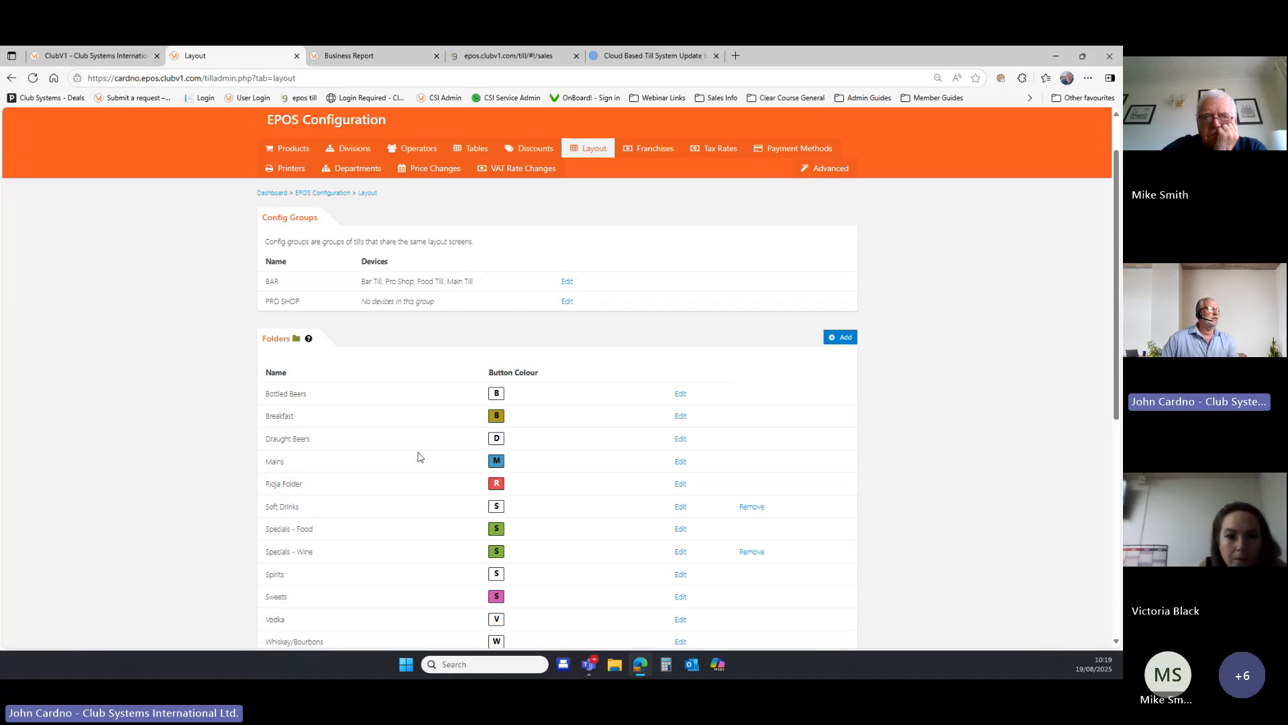
left_click(680, 439)
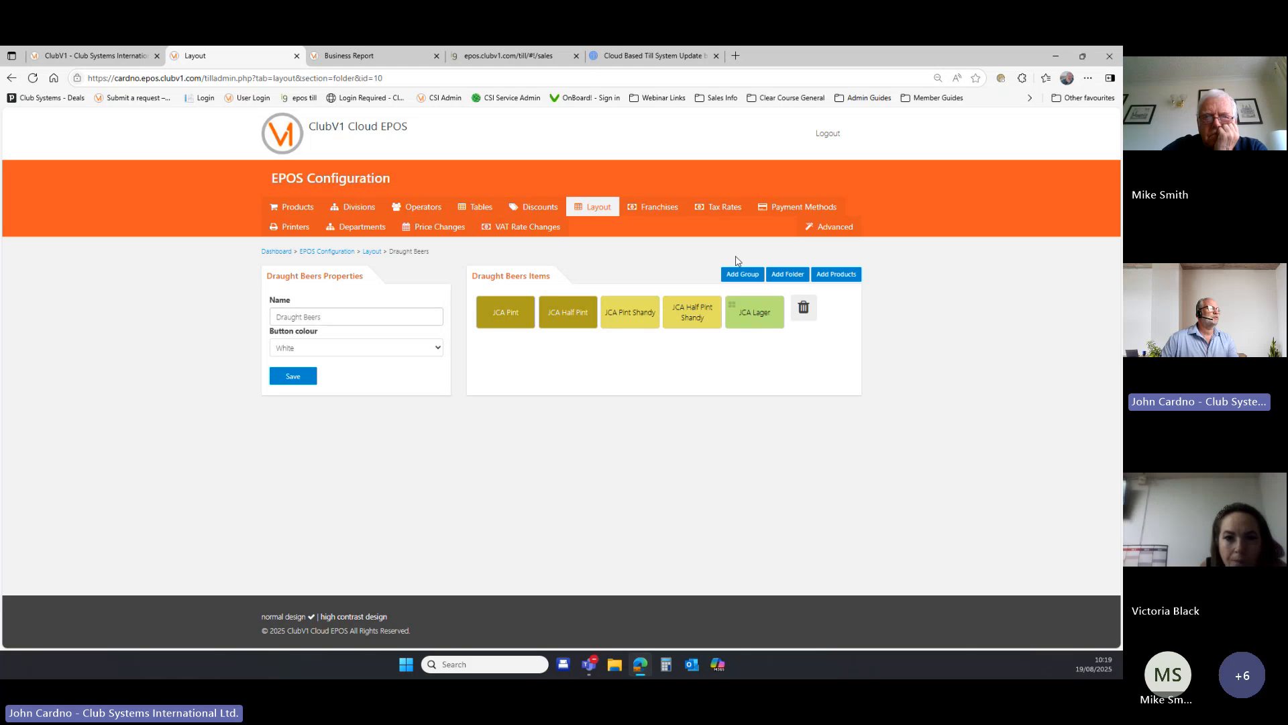
- Switch to the till to view the Bar page's Draught Beers folder and return to the main Bar page
left_click(504, 56)
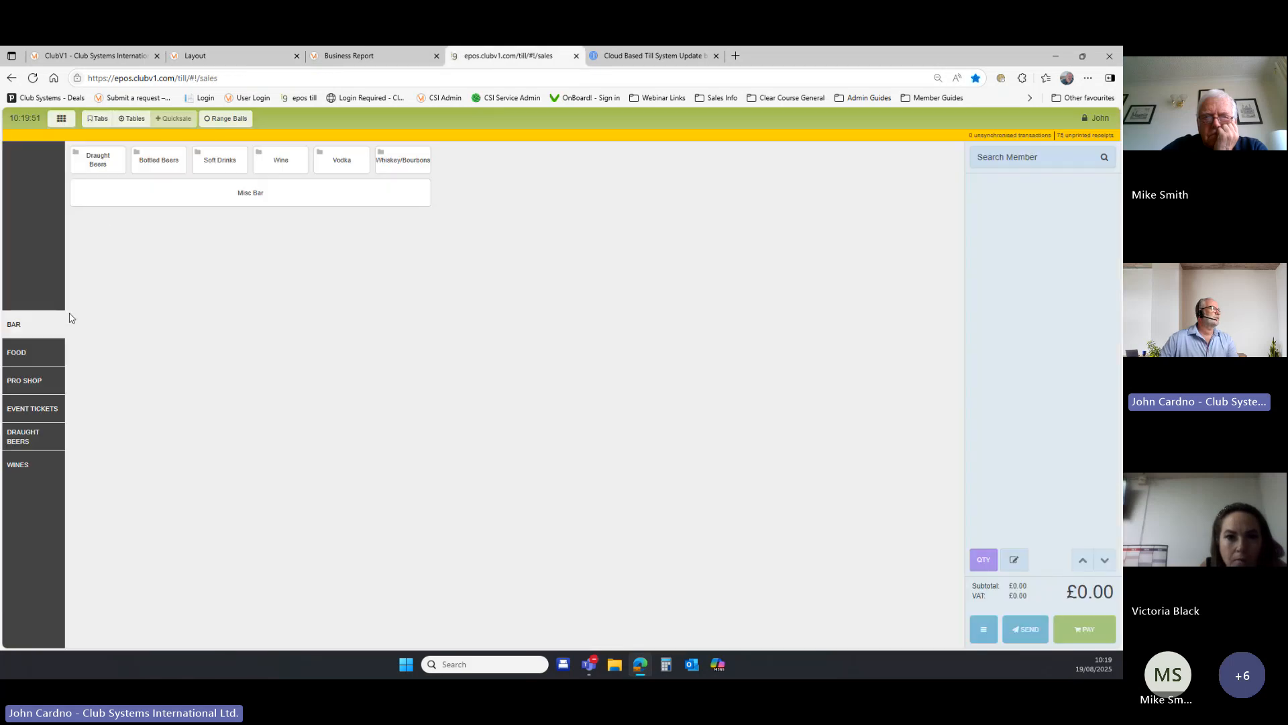
left_click(108, 174)
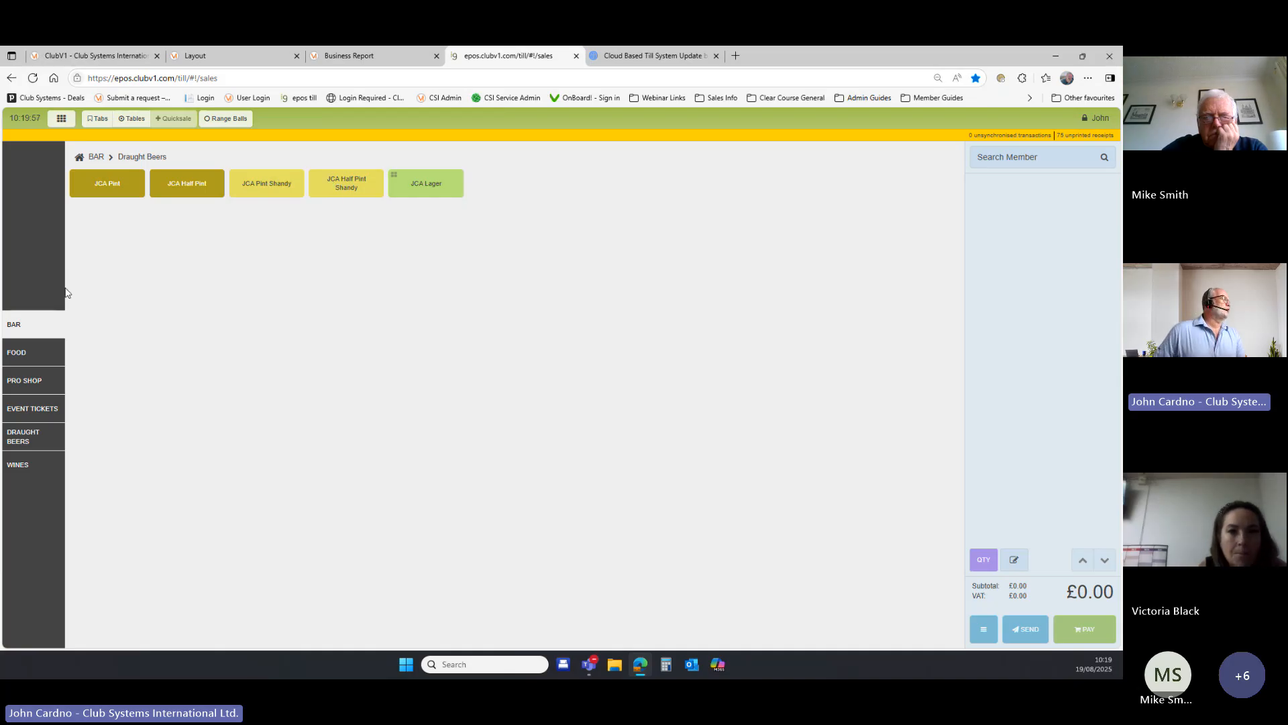
left_click(53, 315)
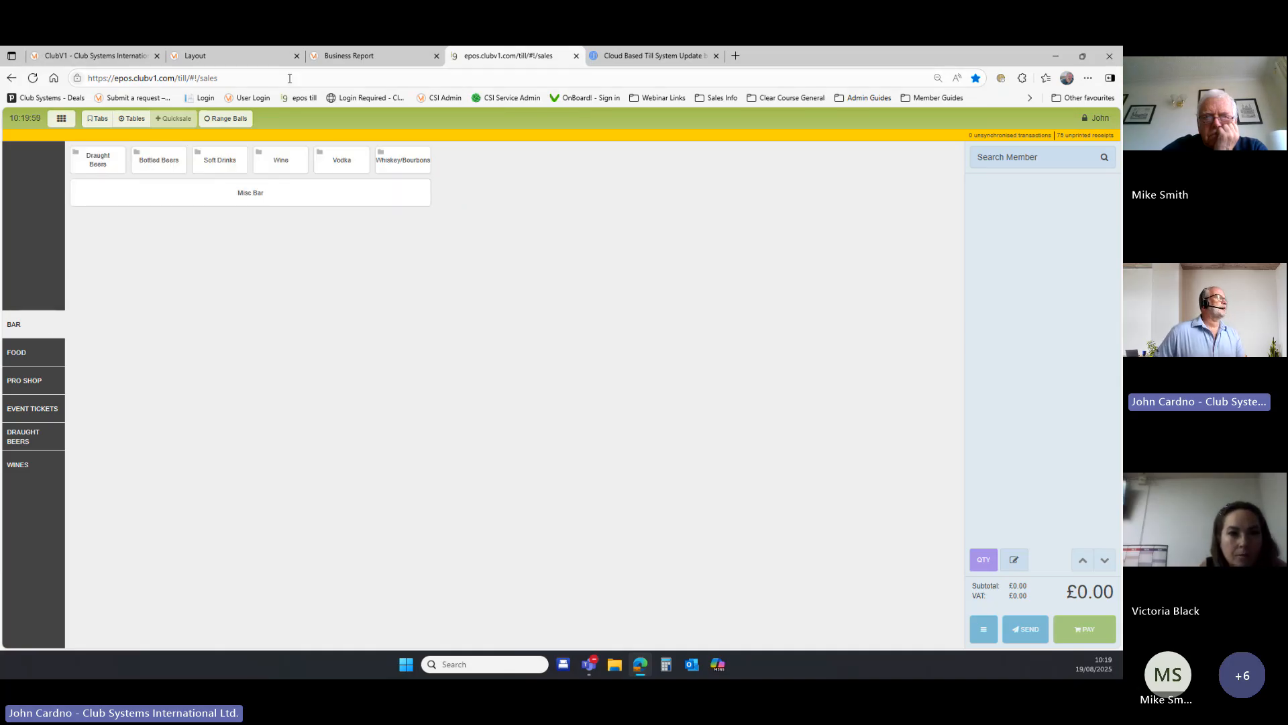
- Return to the back-office layout configuration, review the folders list and open the JCA Lager group for editing
left_click(247, 59)
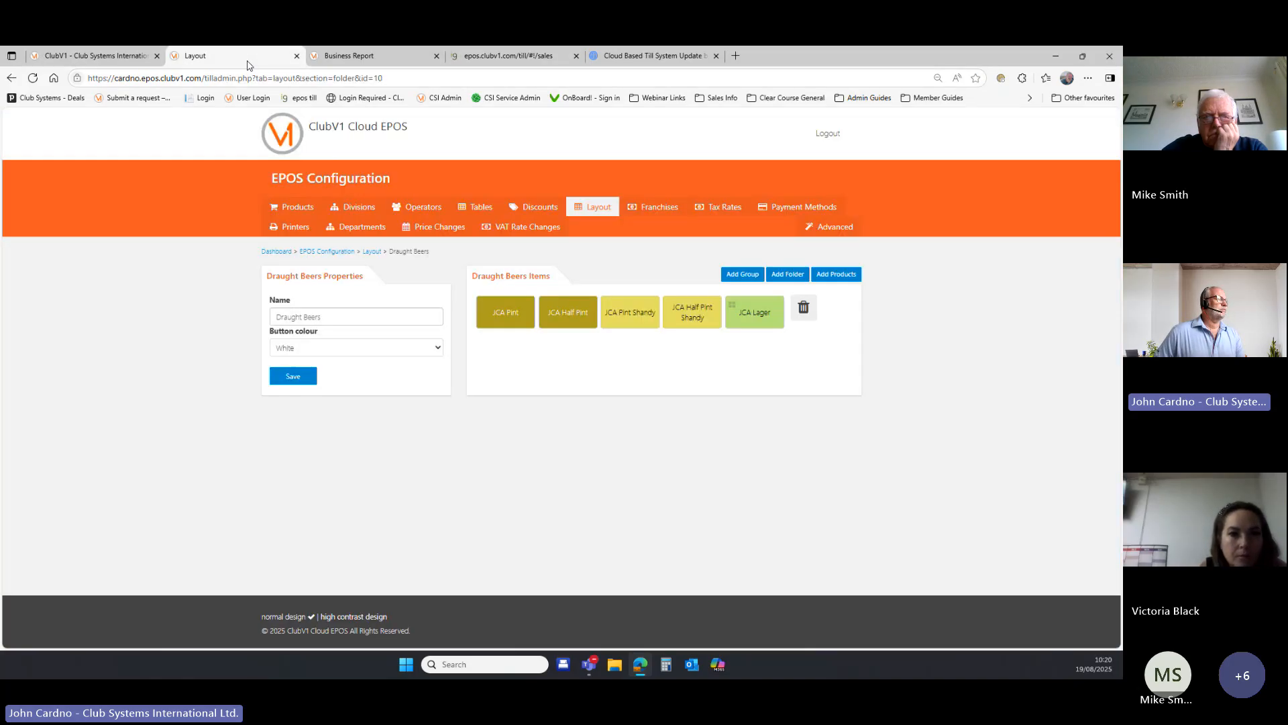
left_click(590, 209)
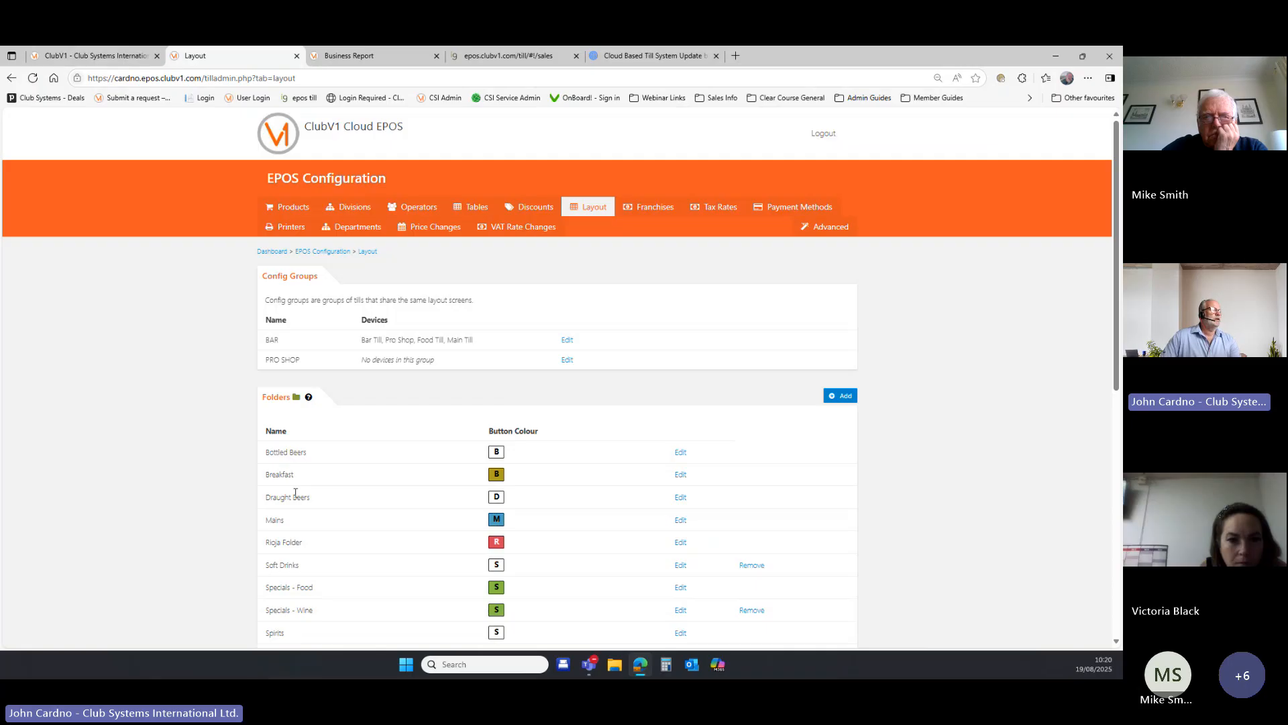
scroll(306, 436, "down", 3)
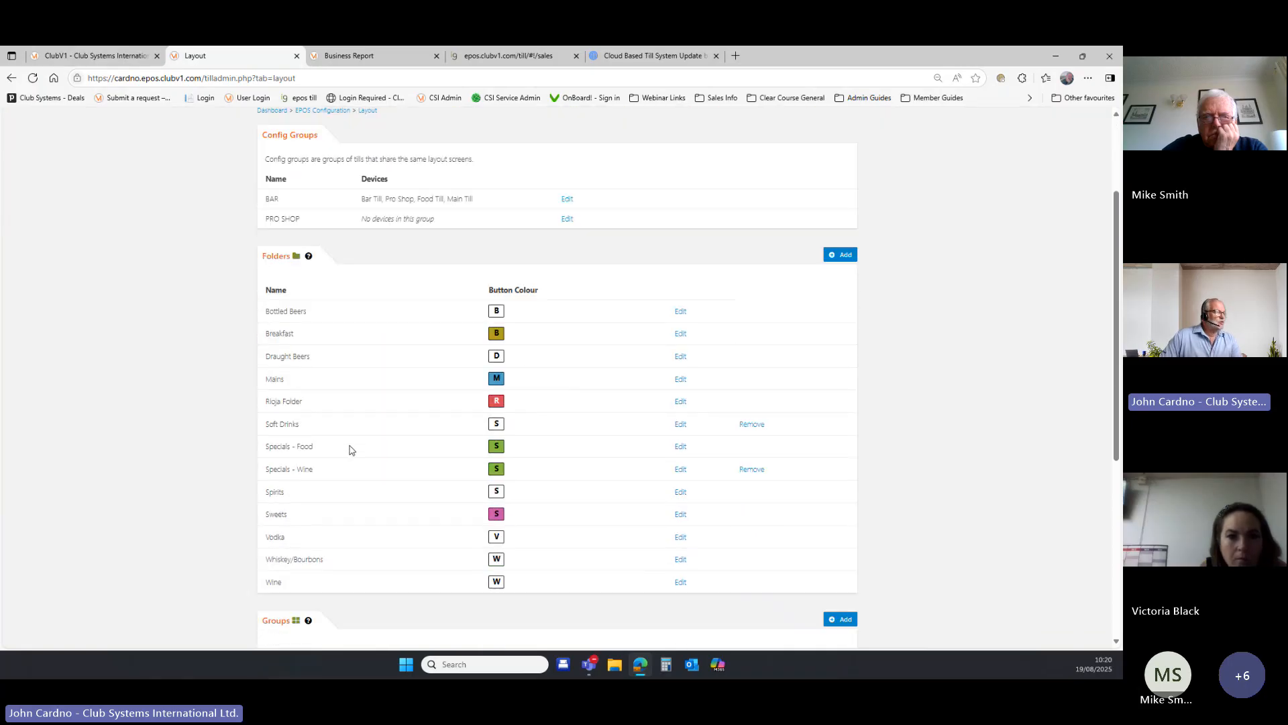
scroll(351, 450, "down", 2)
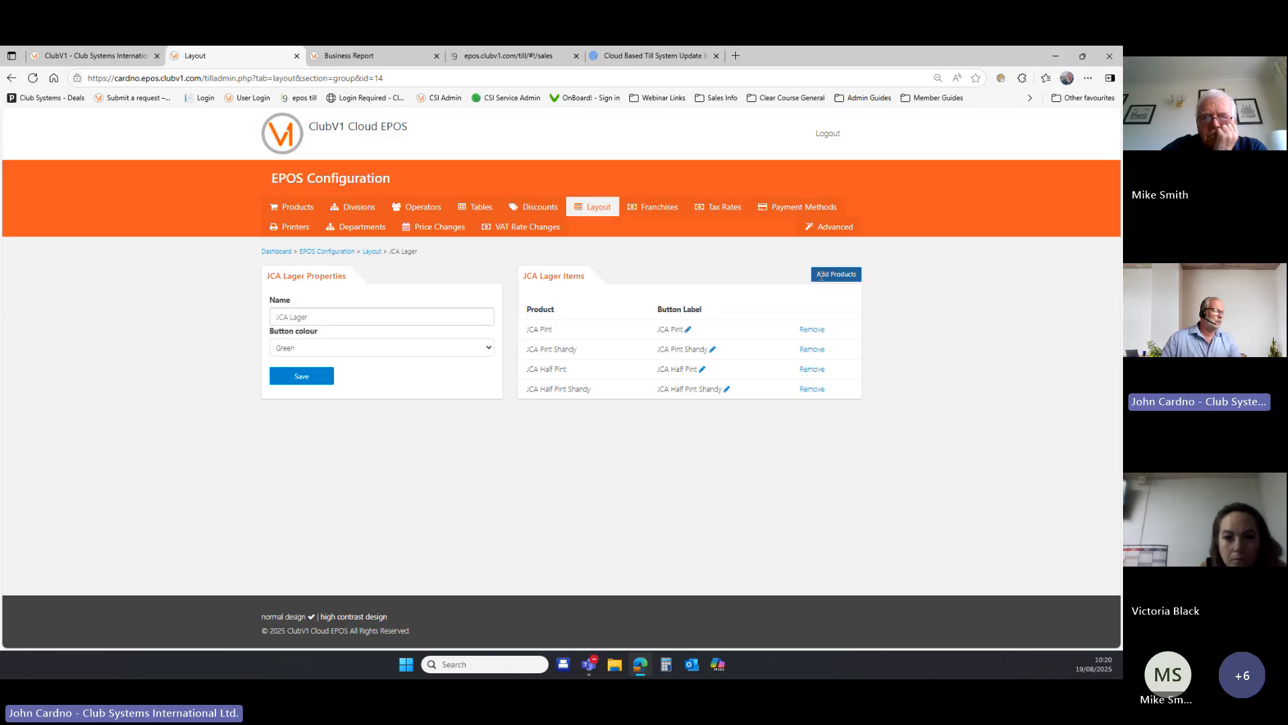
- On the till, view the options of the JCA Lager group inside the Bar page's Draught Beers folder without adding any
left_click(487, 59)
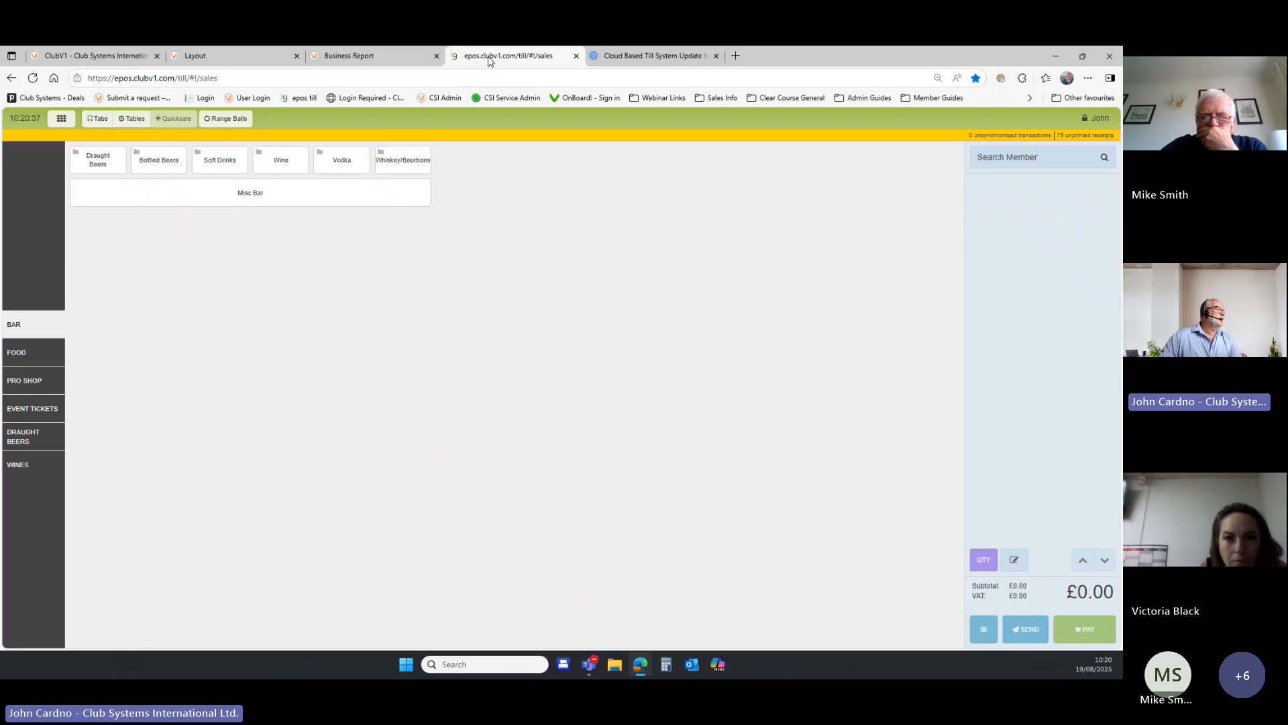
left_click(97, 163)
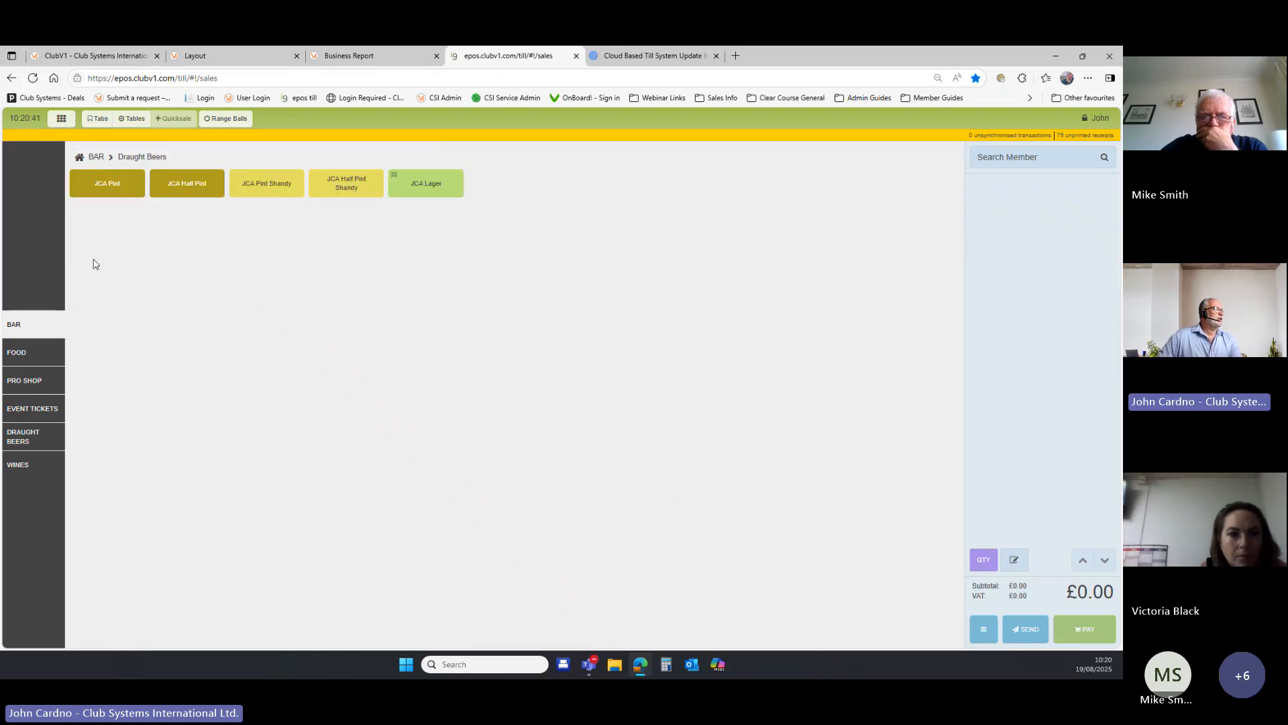
left_click(34, 328)
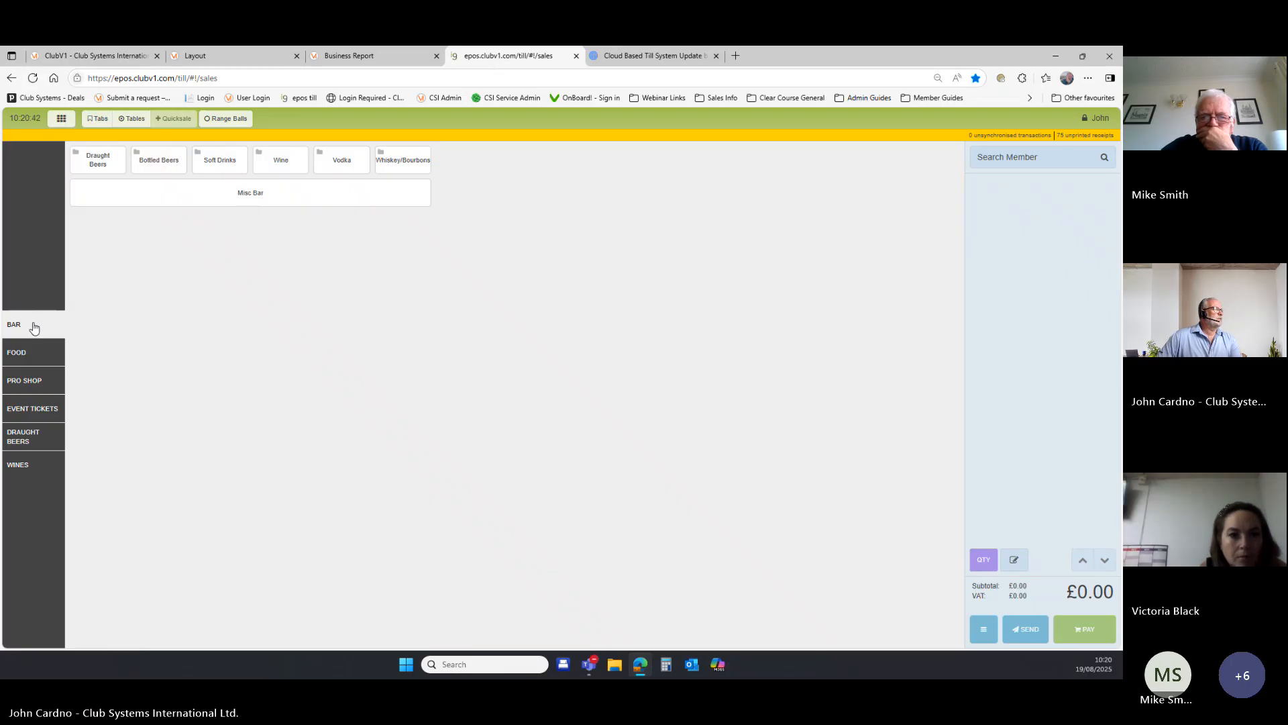
left_click(95, 168)
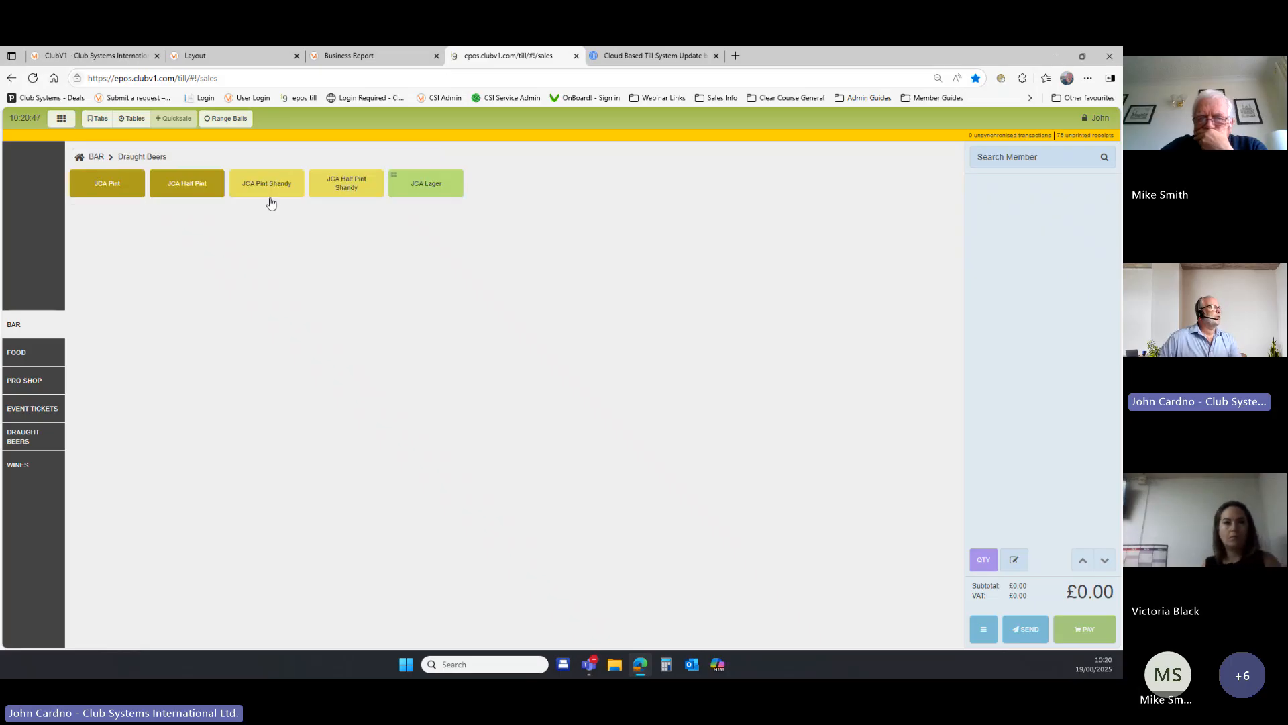
mouse_move(243, 64)
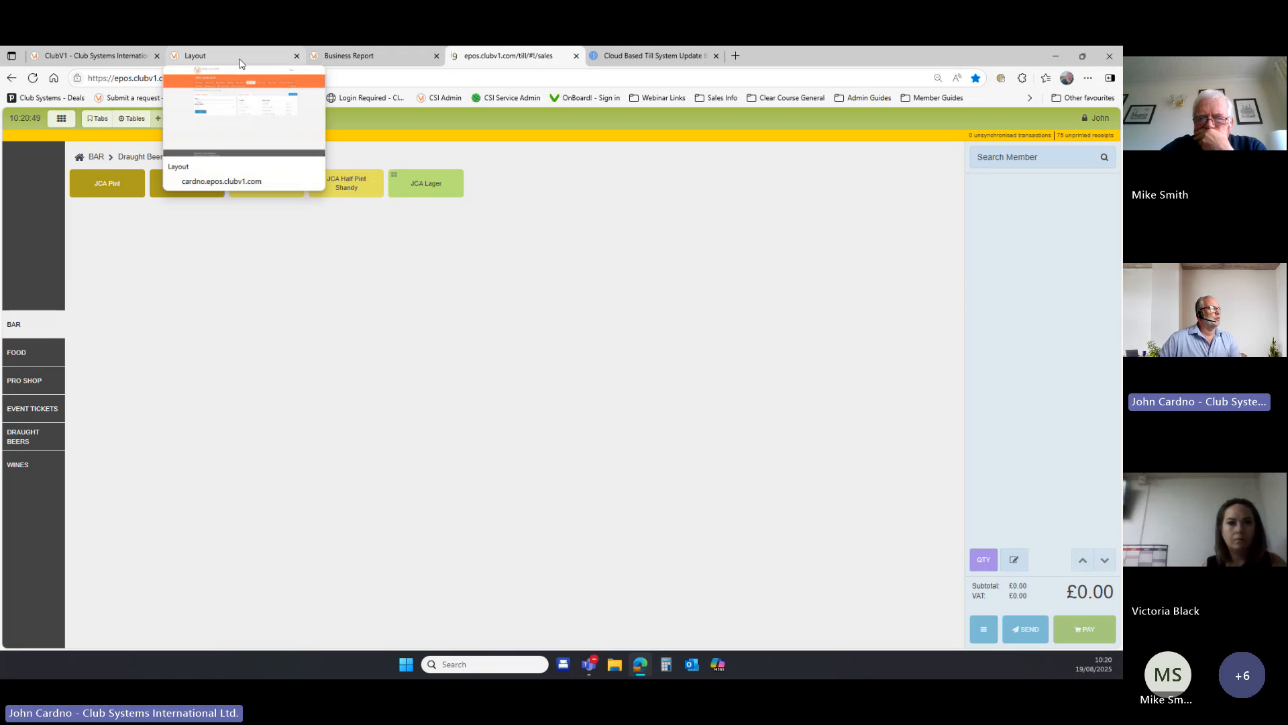
left_click(428, 188)
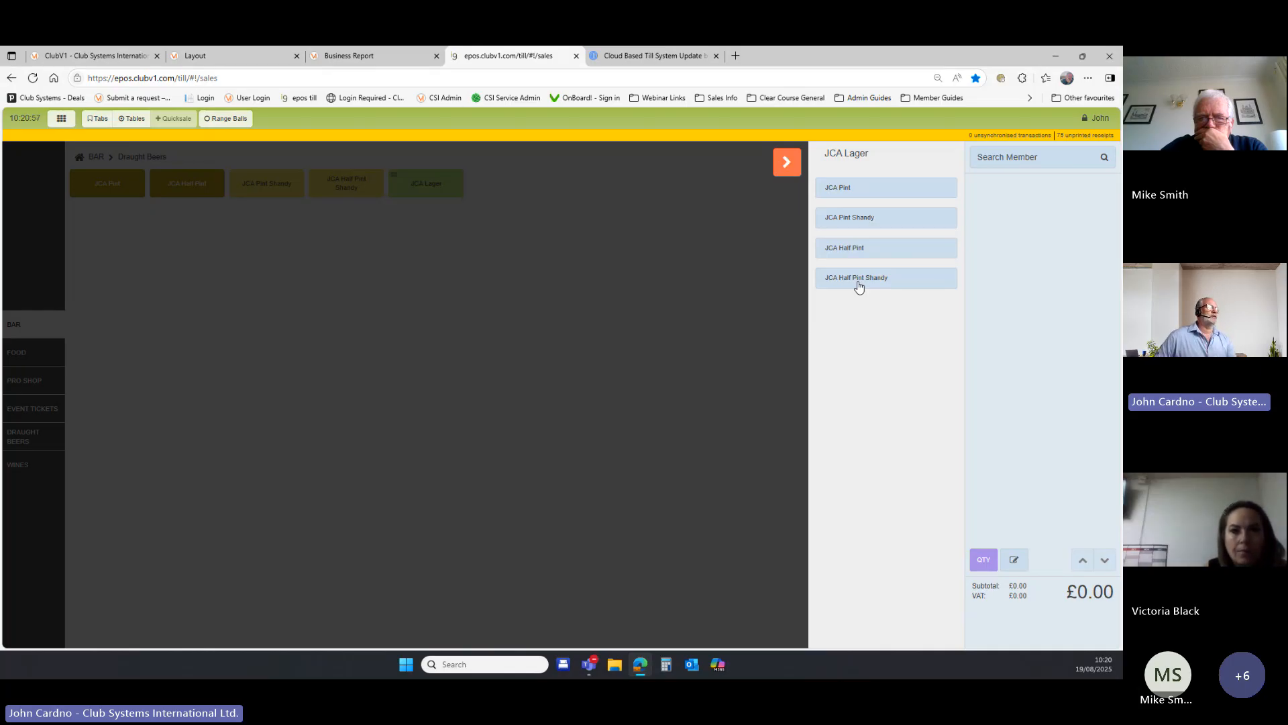
left_click(786, 168)
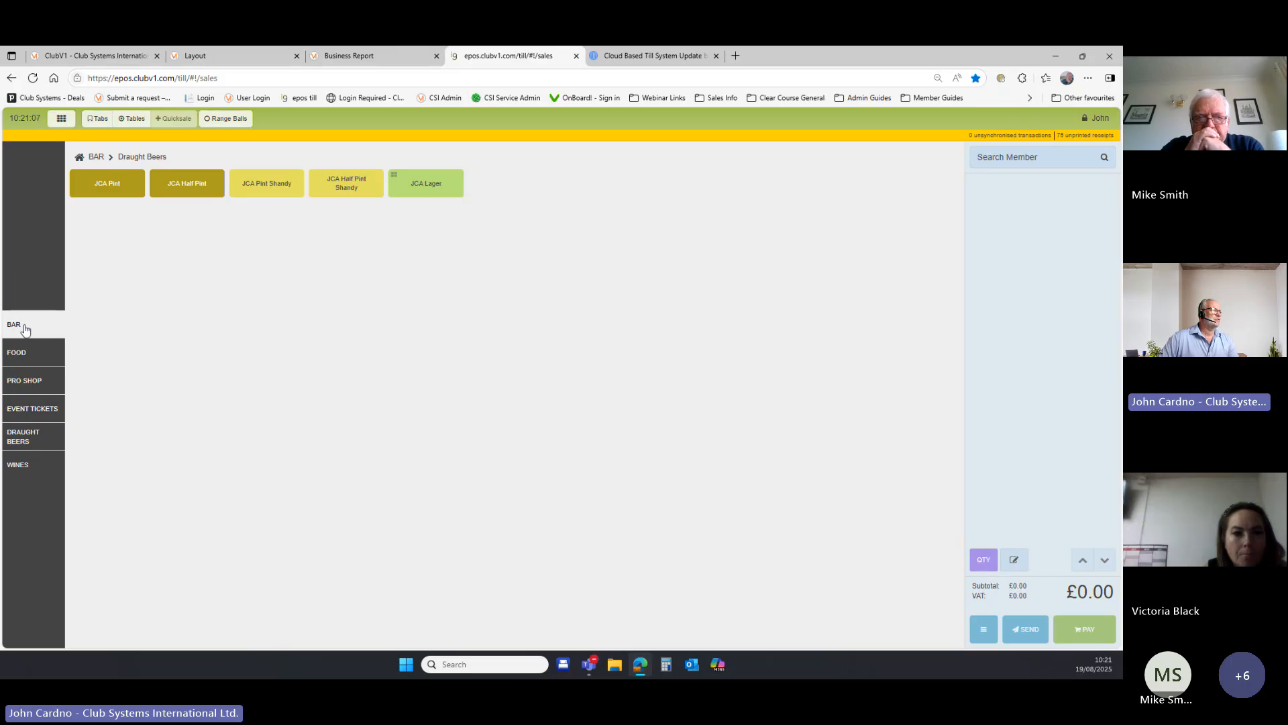
- Look at the till's Draught Beers and Wines pages and open the Rioja Folder
left_click(24, 441)
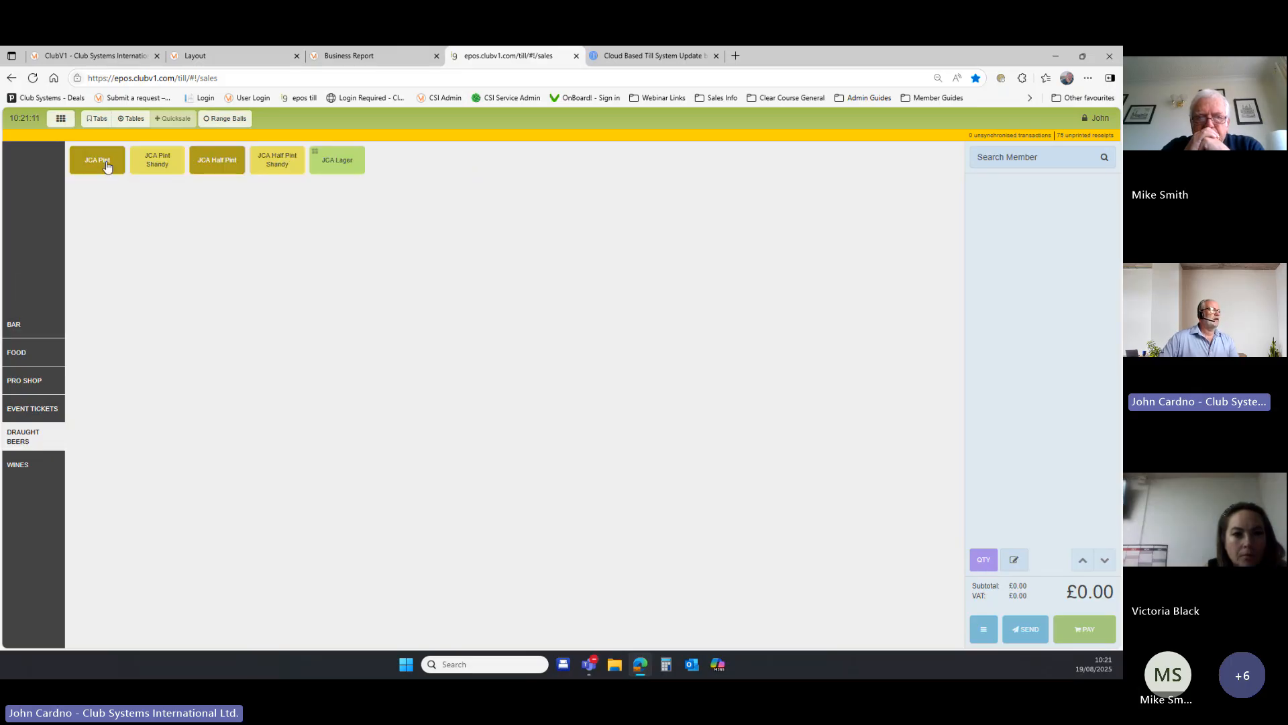
left_click(30, 472)
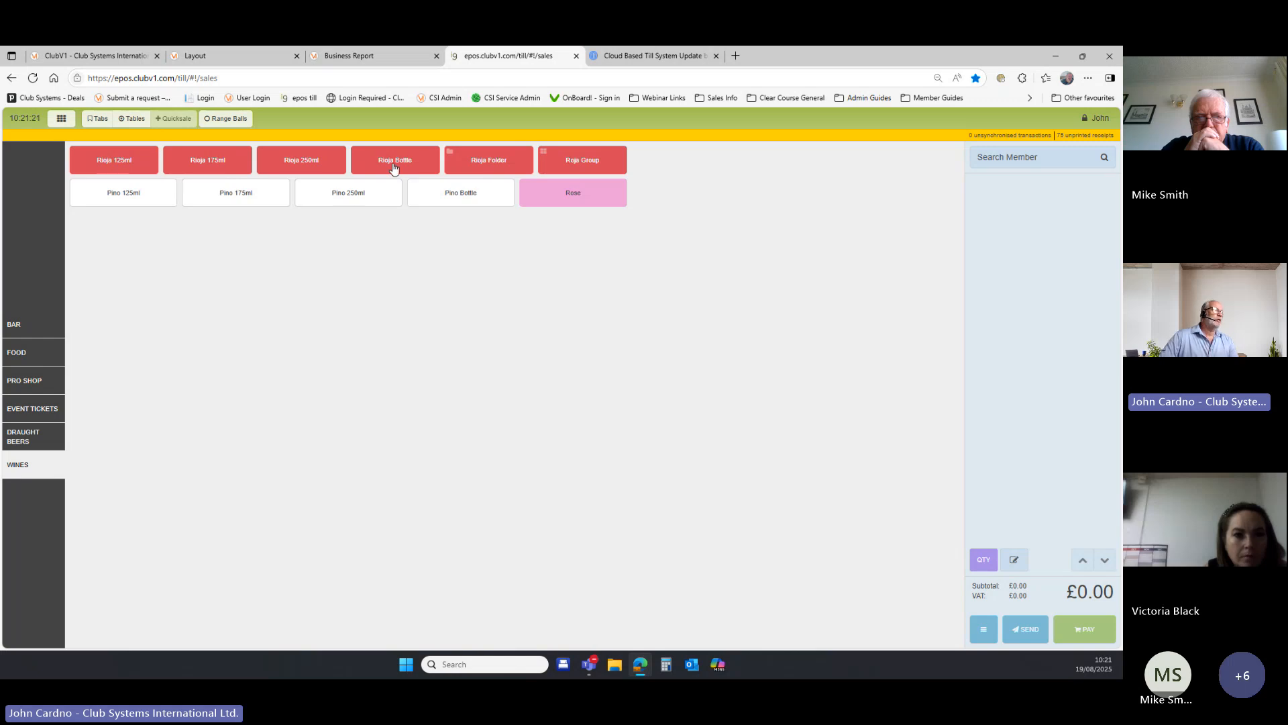
left_click(490, 163)
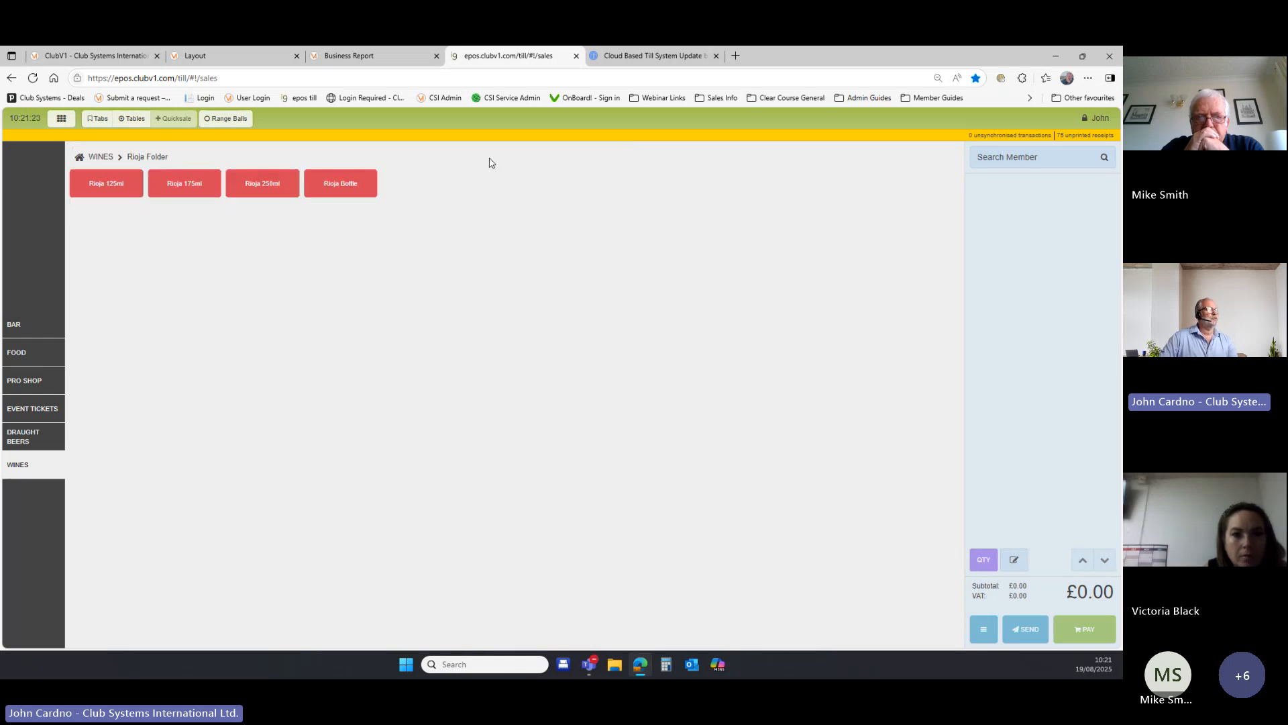
- Return to the main Wines page and add a Rioja bottle to the sale from the Roja Group
left_click(107, 158)
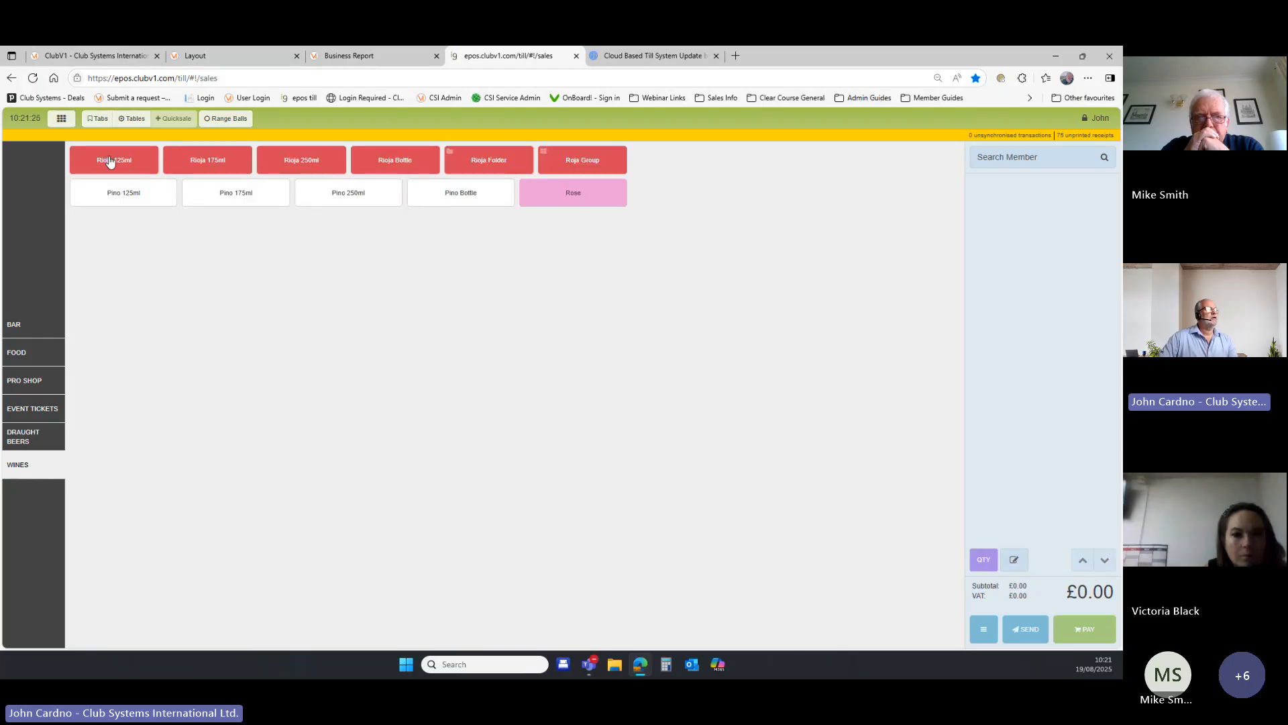
left_click(581, 163)
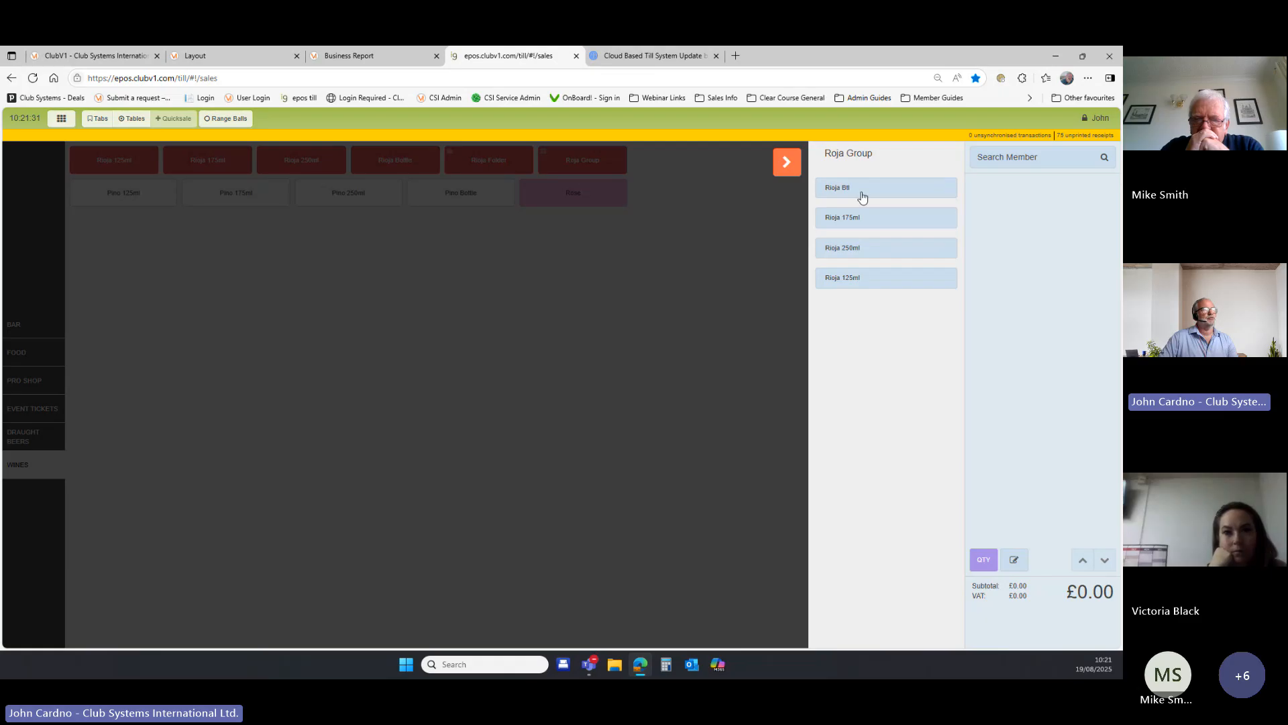
left_click(850, 196)
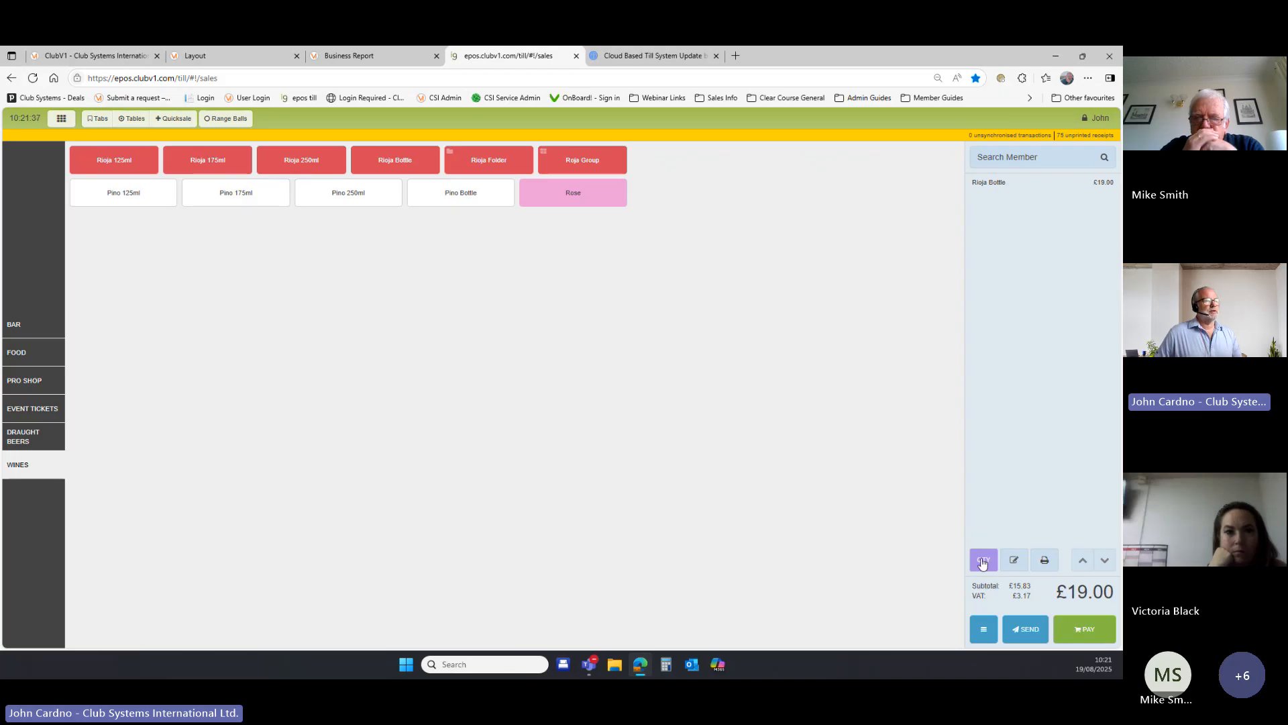
- Add six Rioja bottles to the sale from the Roja Group, setting the quantity to 6 first
left_click(983, 559)
left_click(1074, 269)
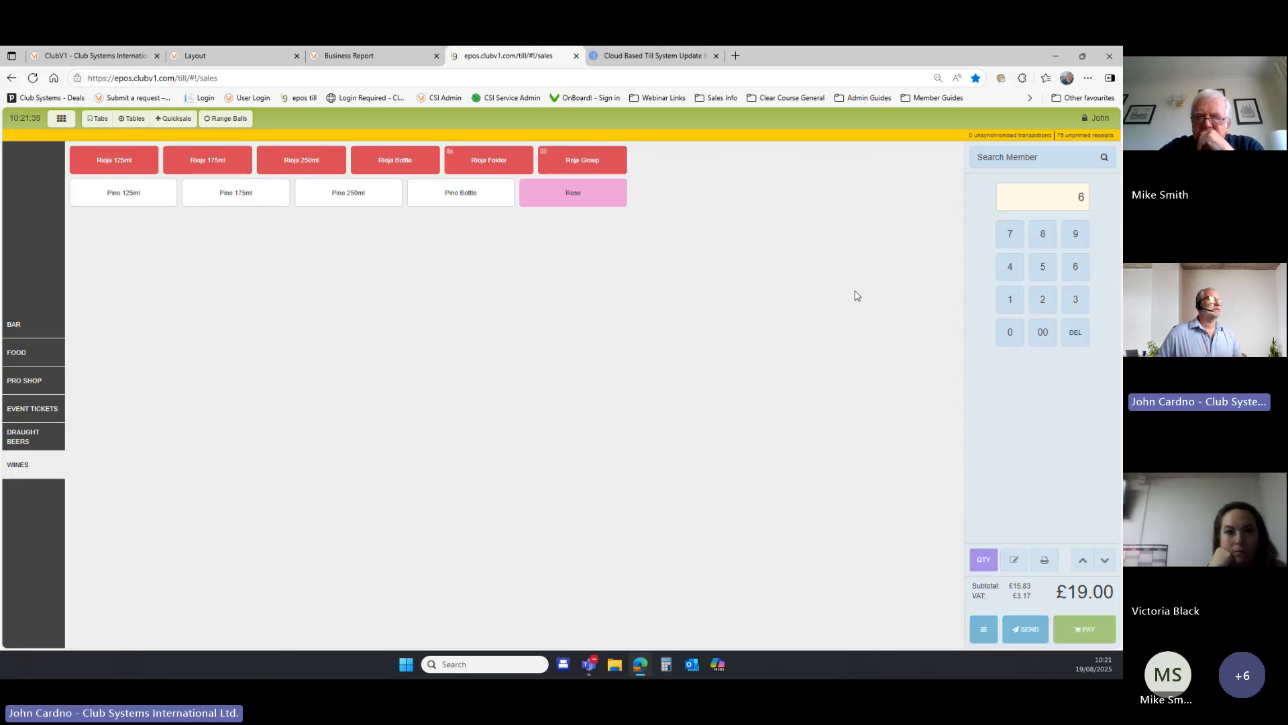
left_click(597, 166)
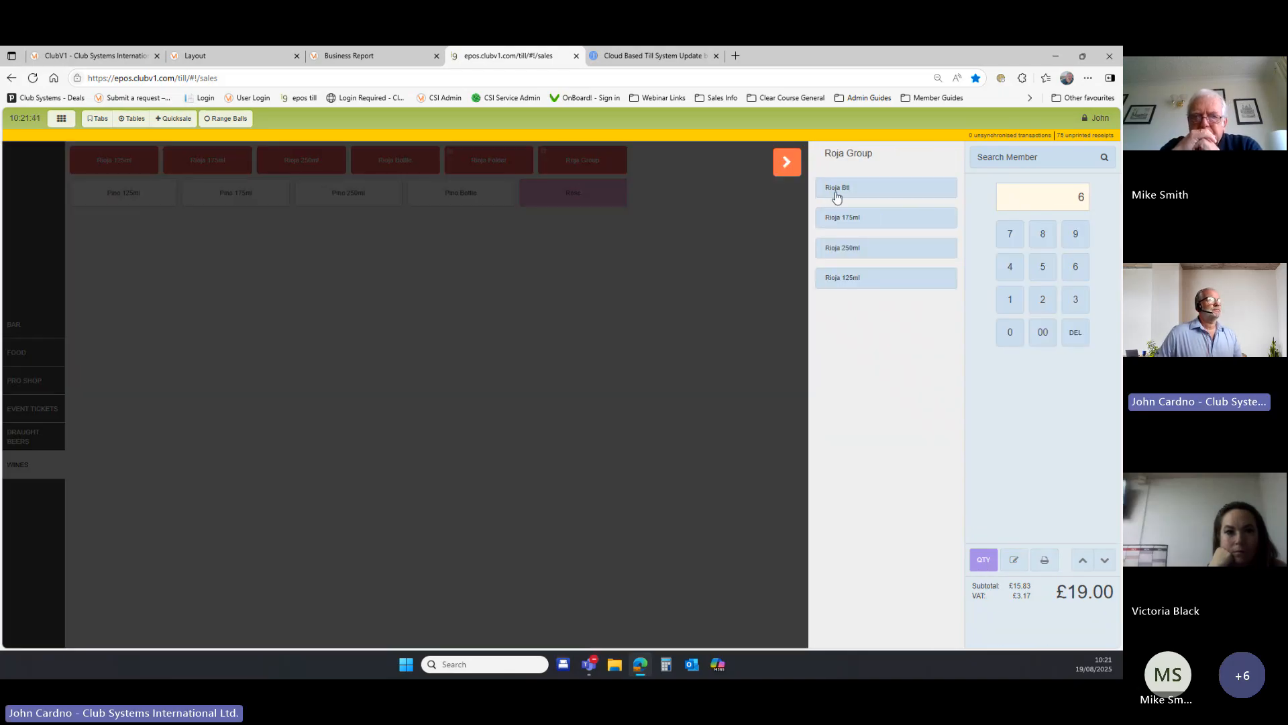
left_click(852, 188)
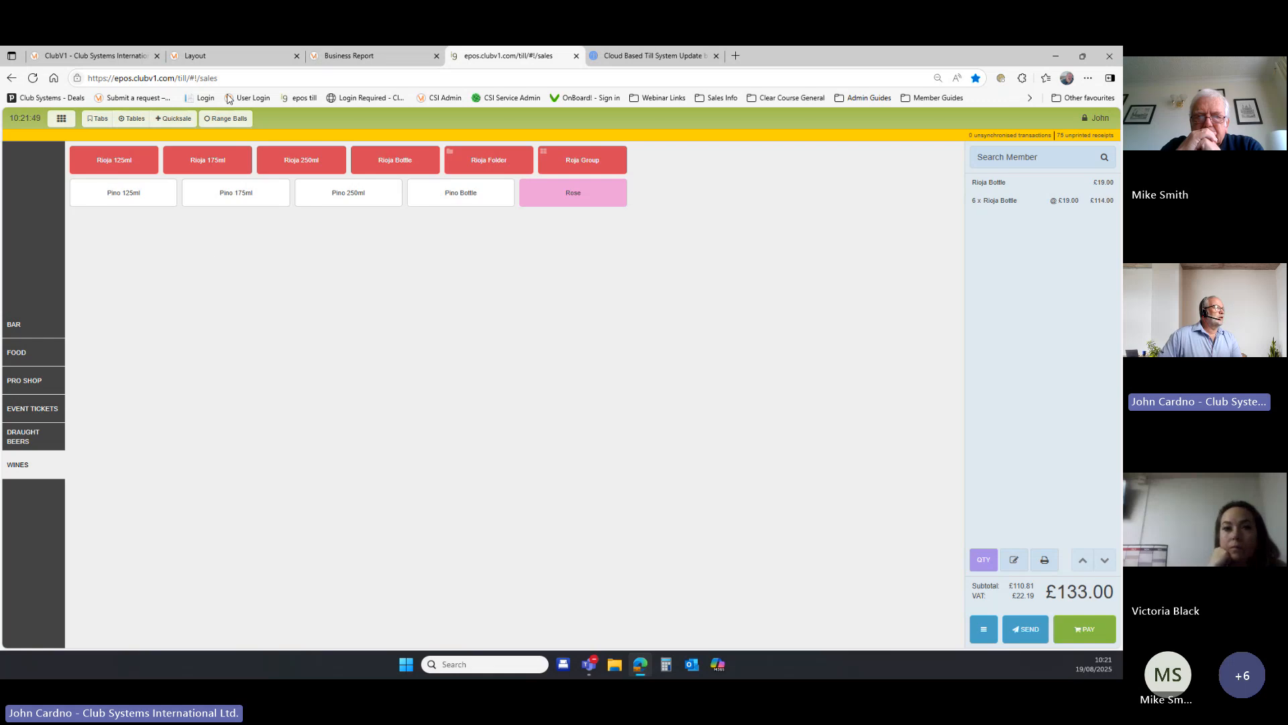
- Open the BAR config group in the back-office layout and view the till's Bar page to compare them
left_click(240, 60)
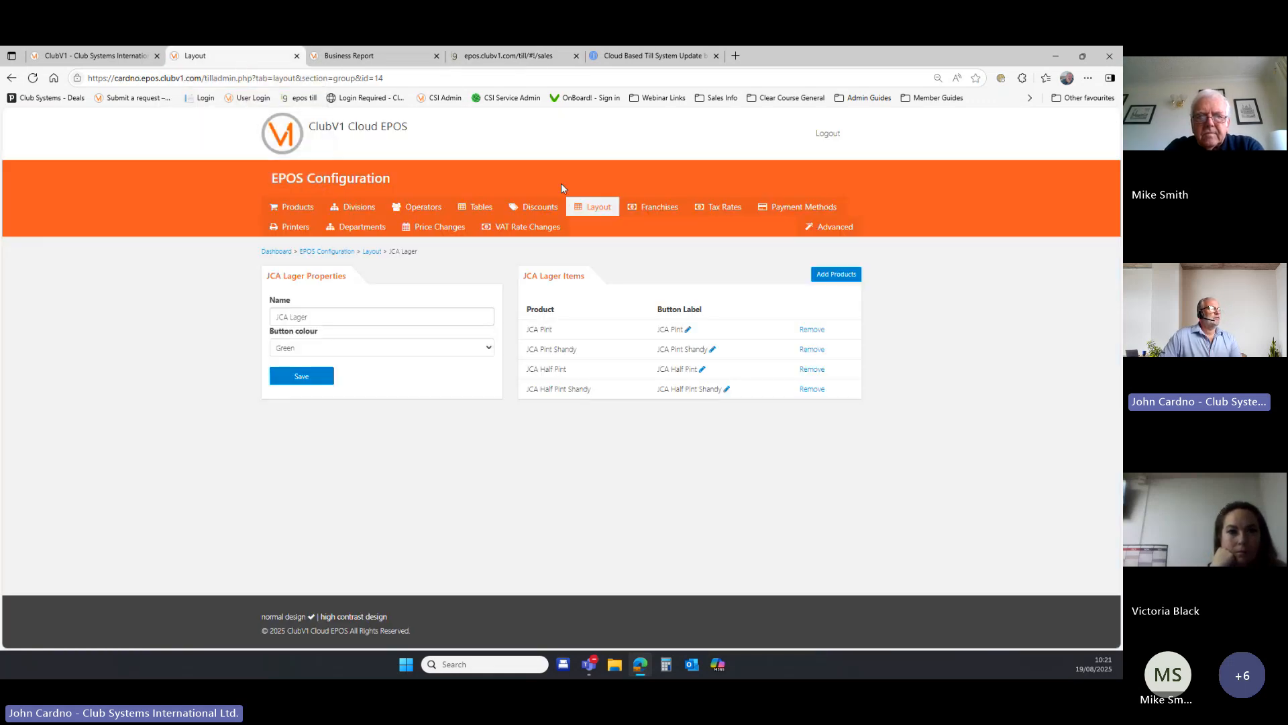
left_click(594, 209)
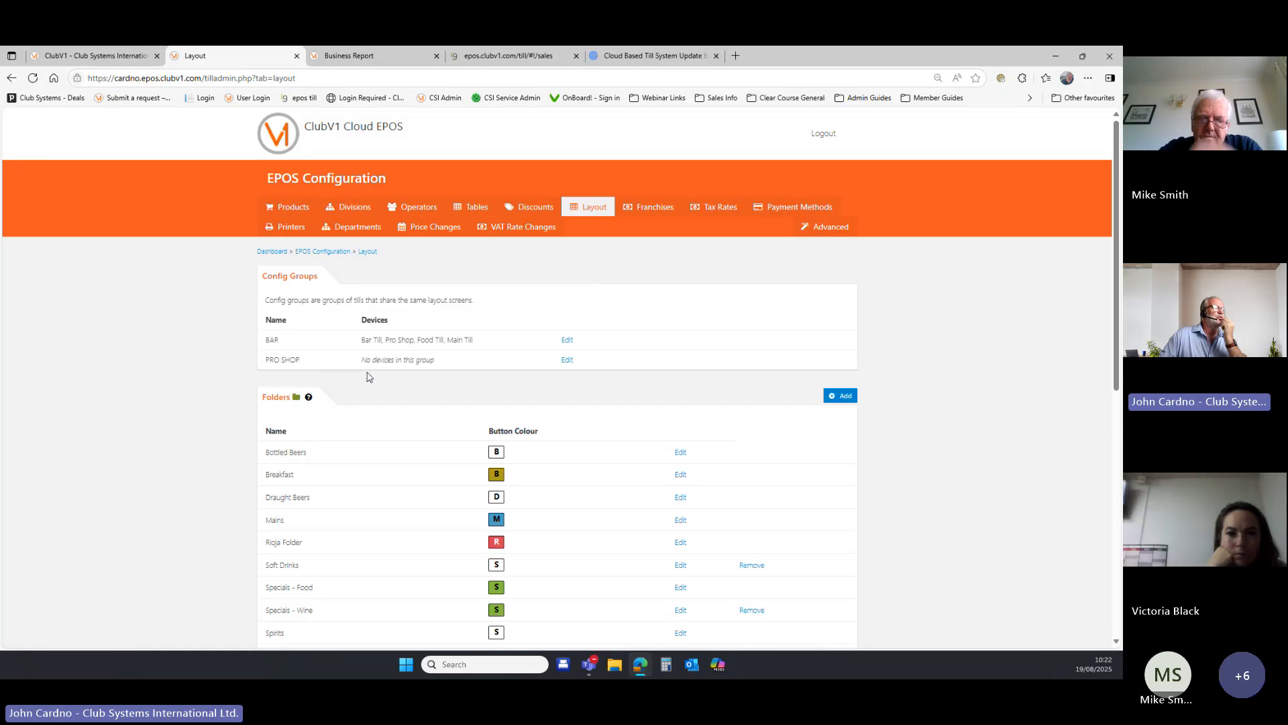
left_click(567, 341)
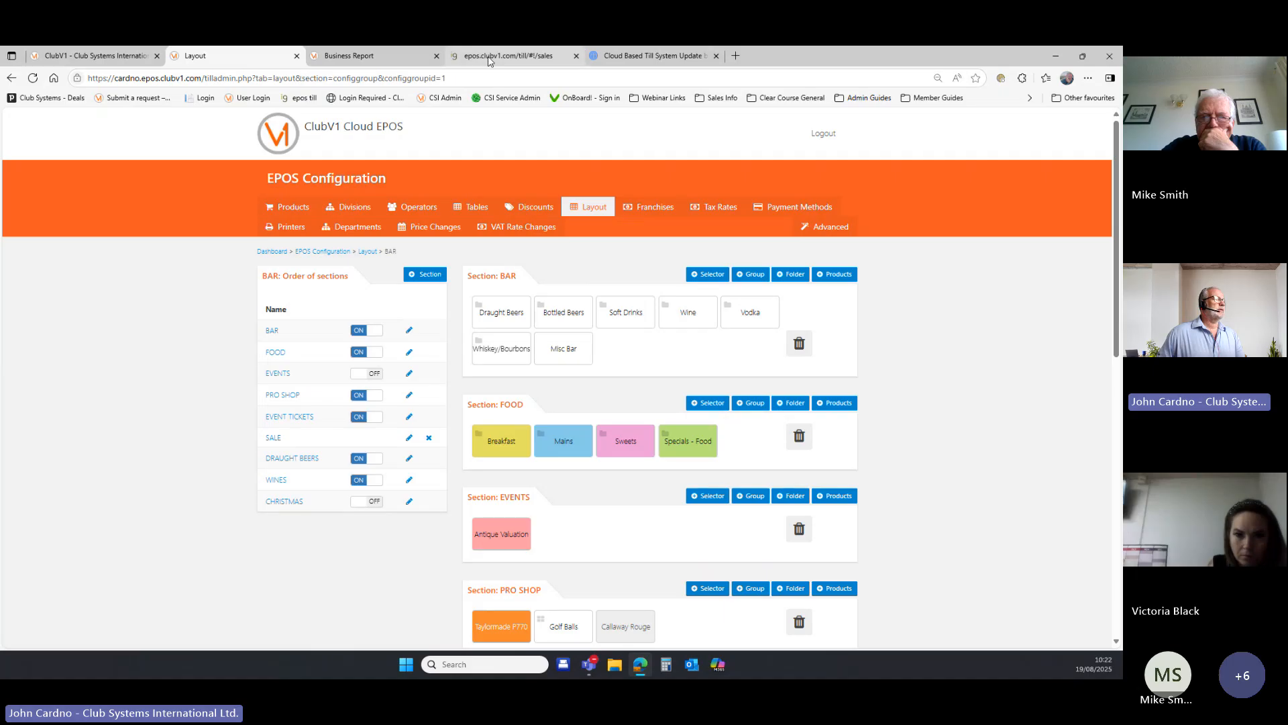
left_click(508, 56)
left_click(18, 326)
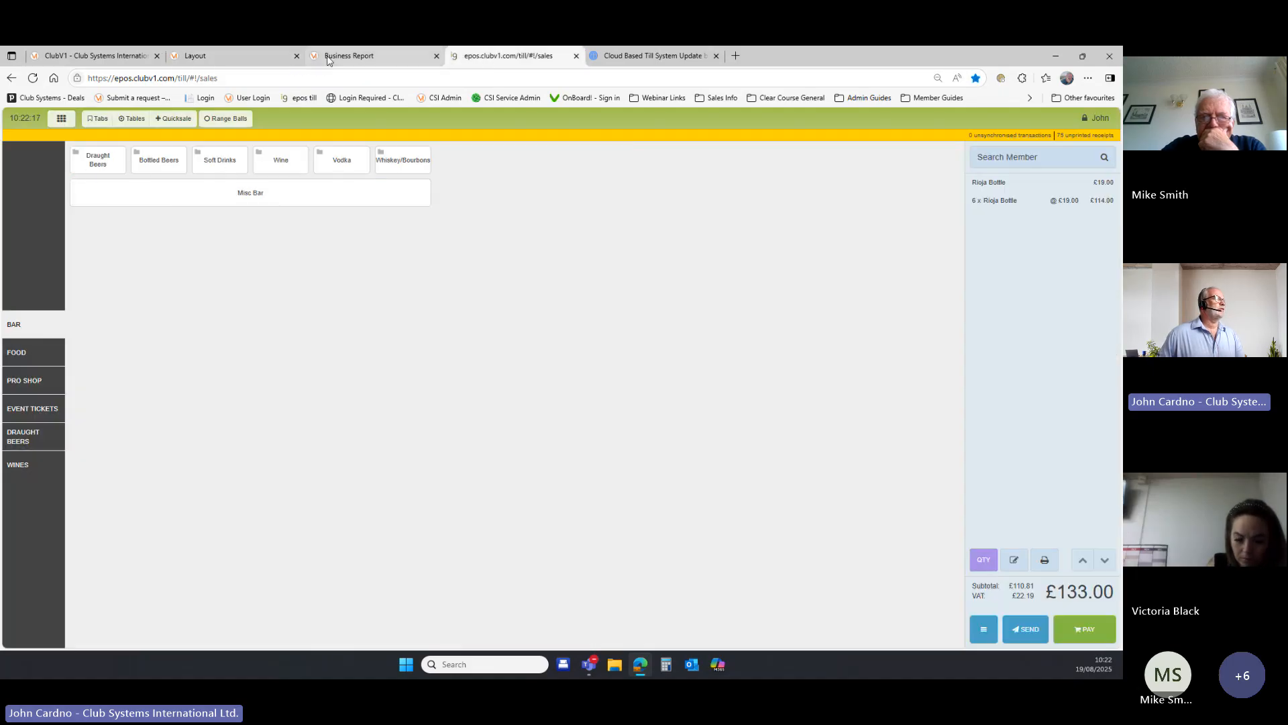
- Back in the BAR config group layout, review the buttons of each section down to Draught Beers and Wines
left_click(243, 59)
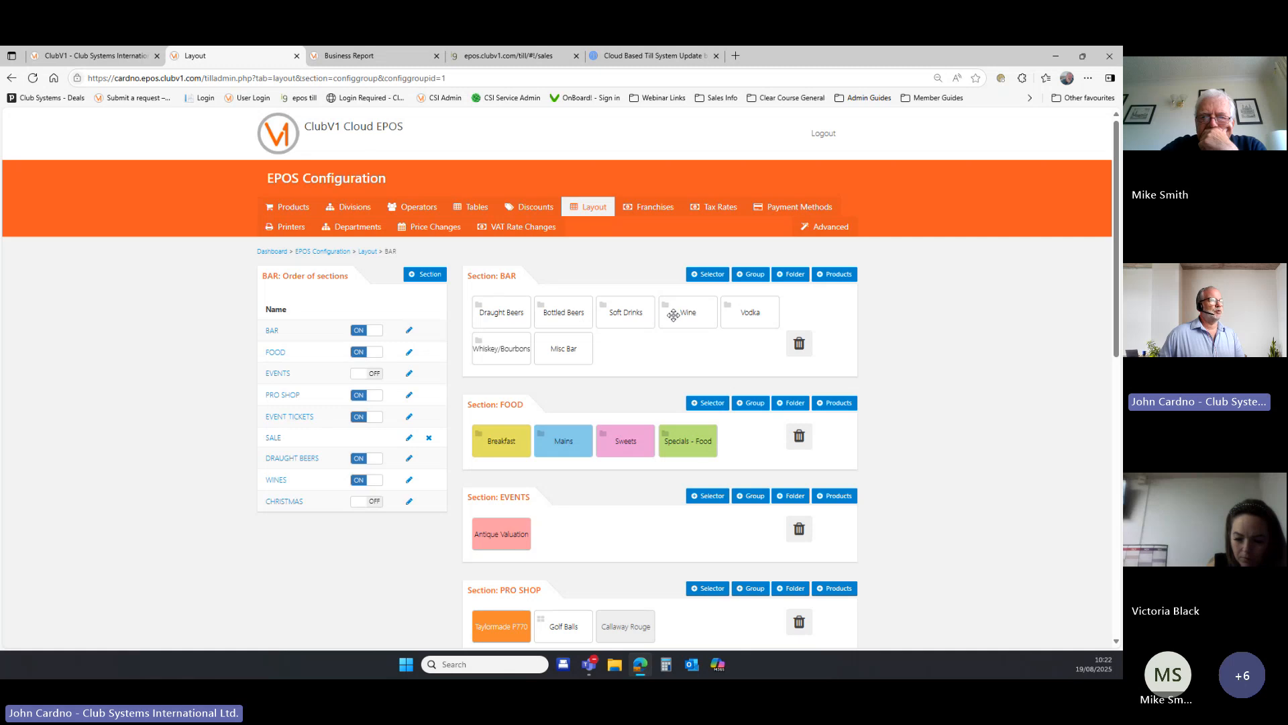
scroll(547, 457, "down", 3)
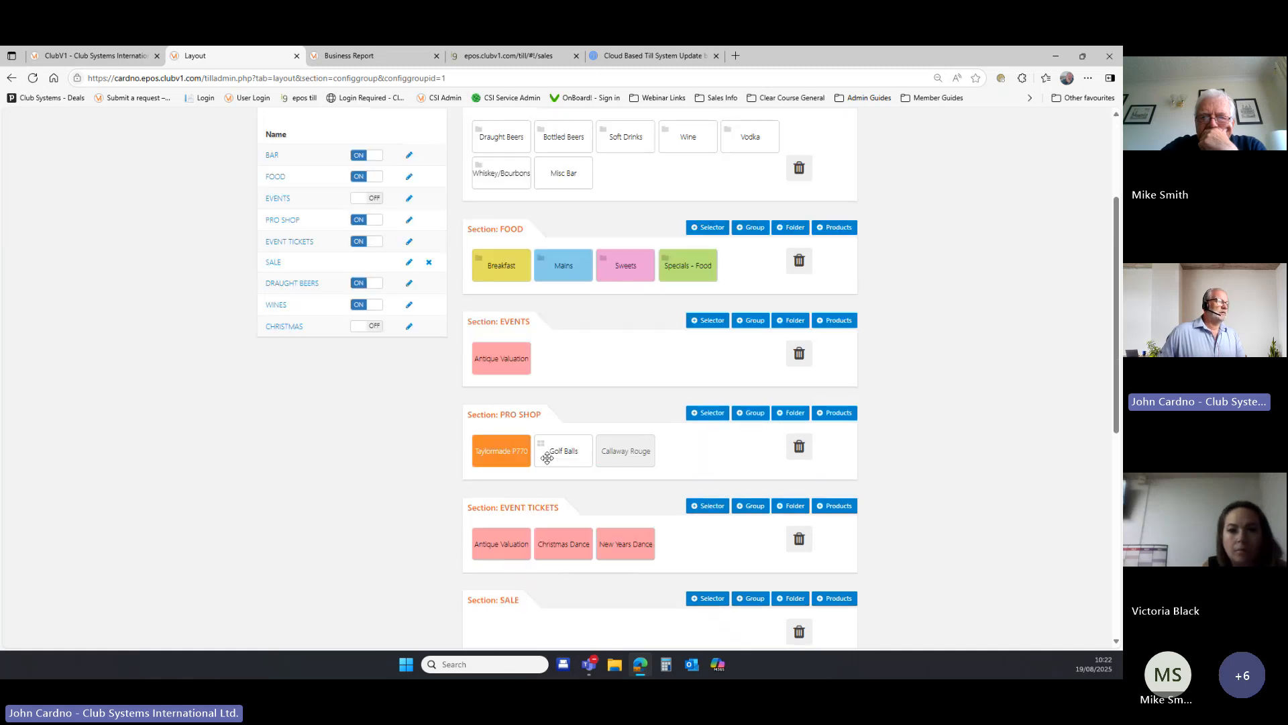
scroll(547, 457, "down", 4)
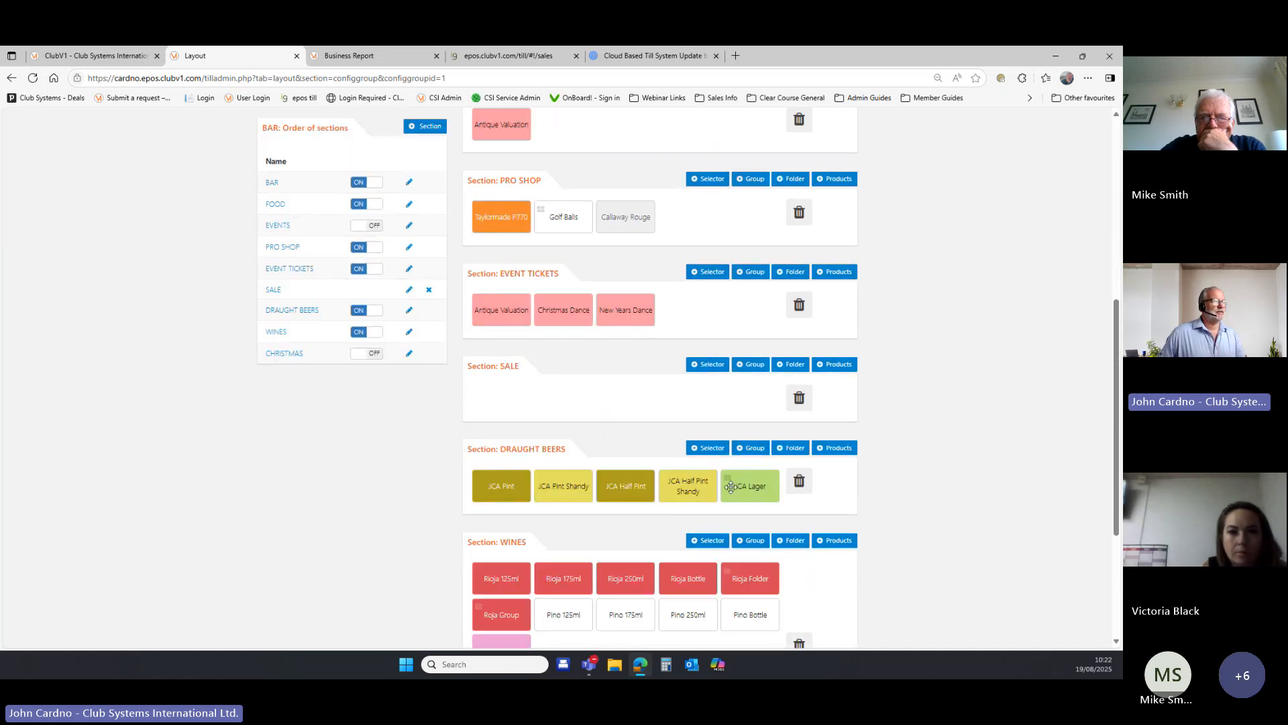
scroll(542, 495, "down", 1)
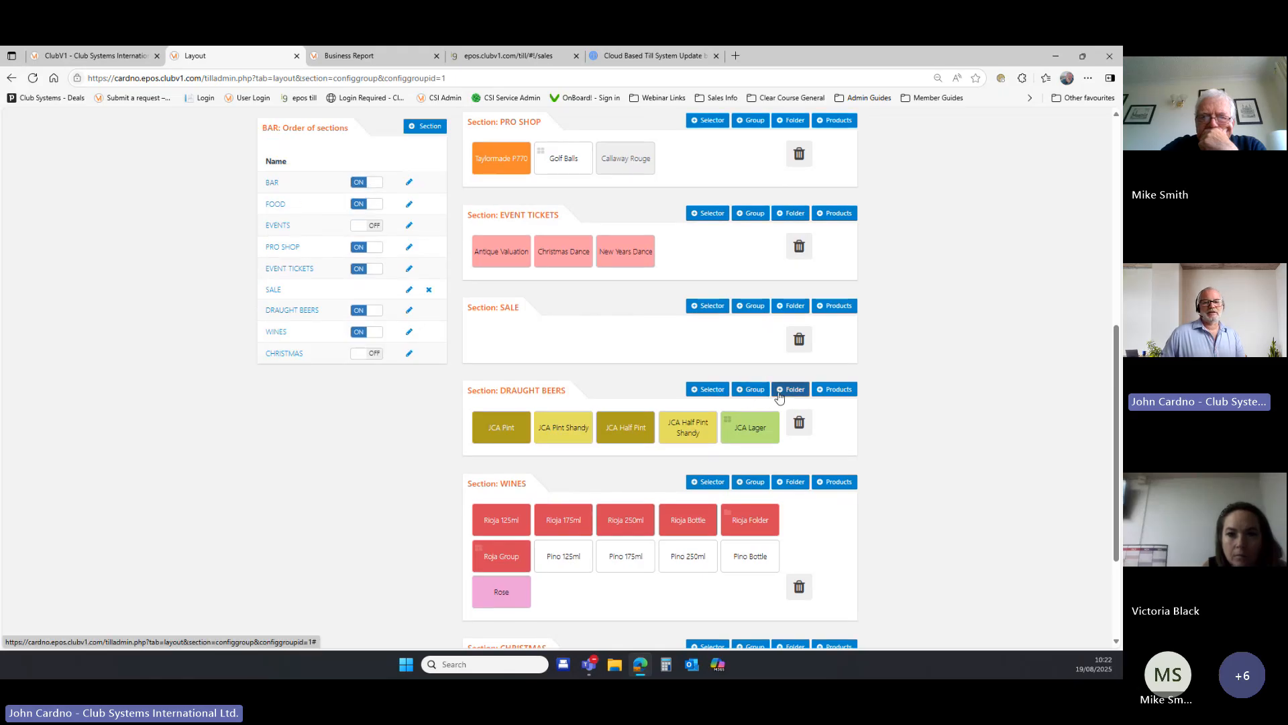
scroll(715, 401, "up", 8)
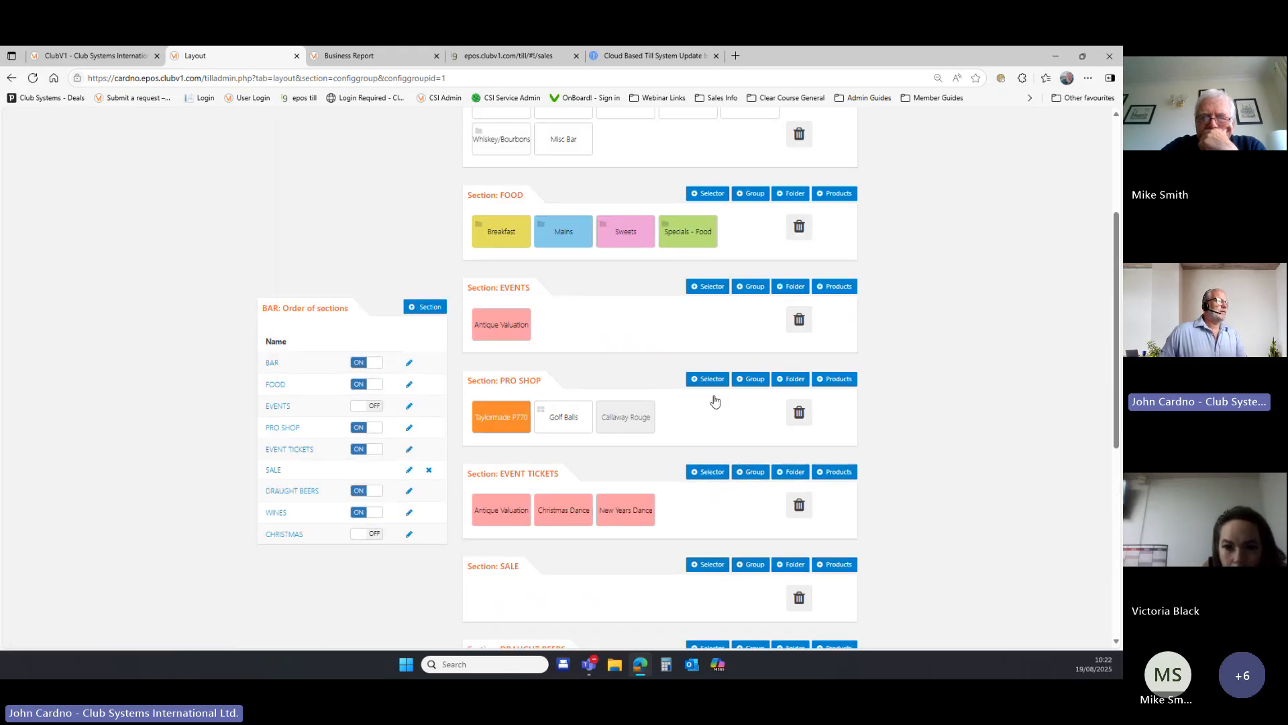
- Move the Draught Beers folder to the end of the BAR section and check the order on the till's Bar page
left_click_drag(491, 308, 564, 343)
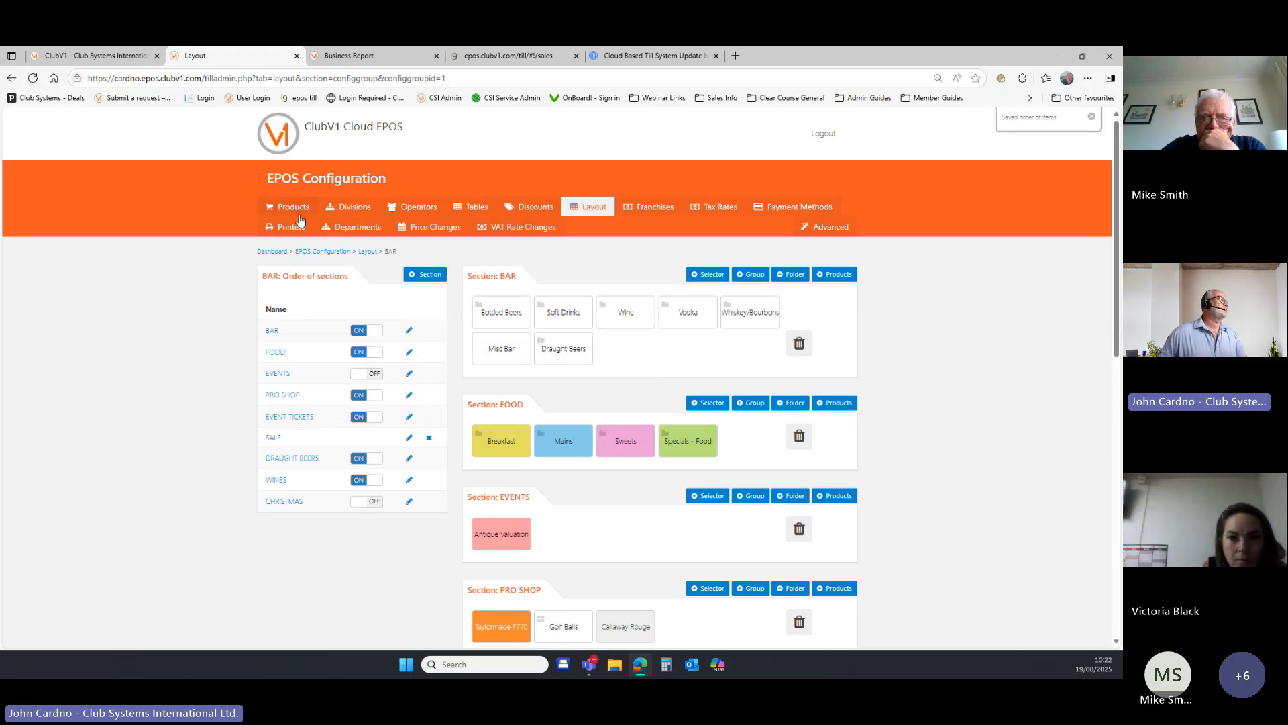
left_click(479, 59)
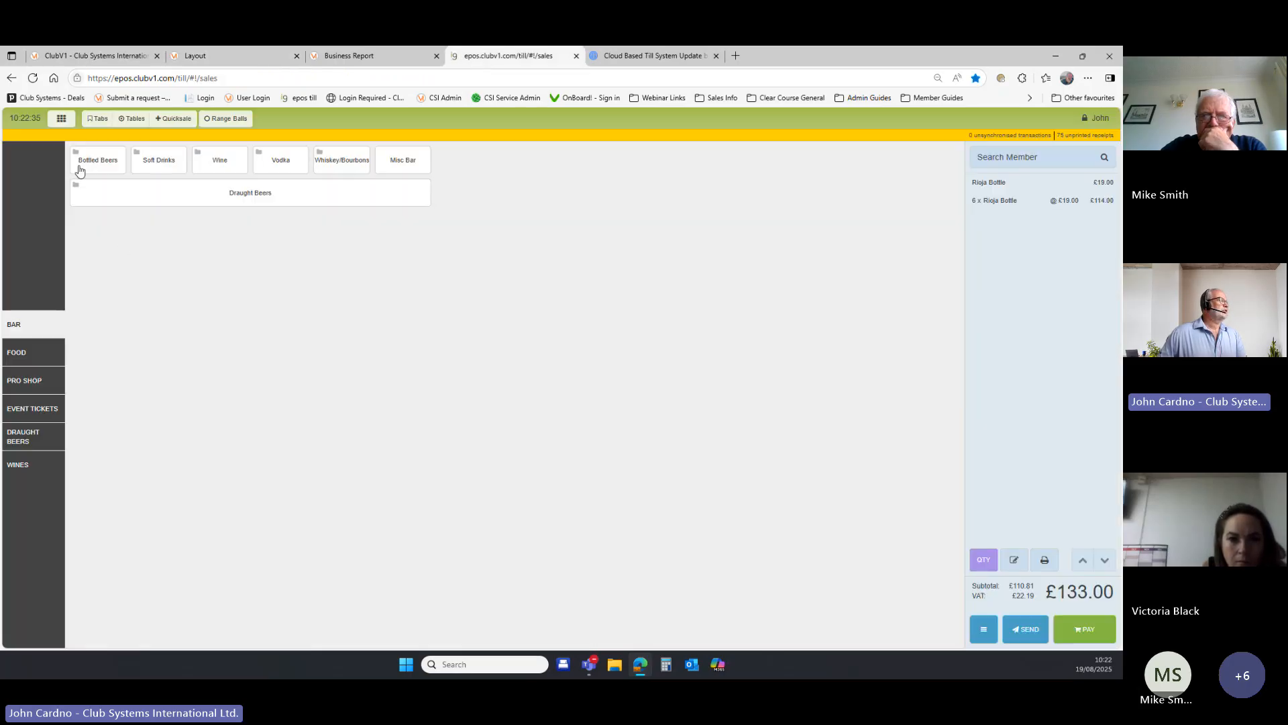
left_click(40, 380)
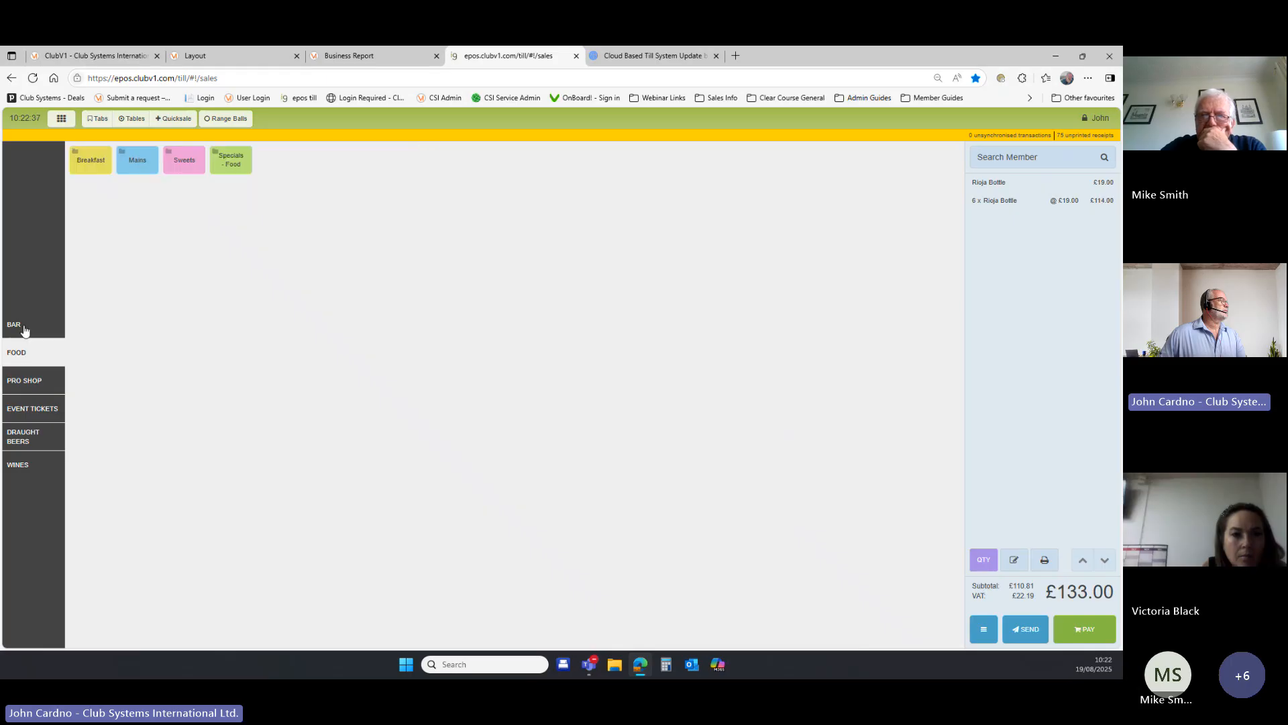
left_click(17, 325)
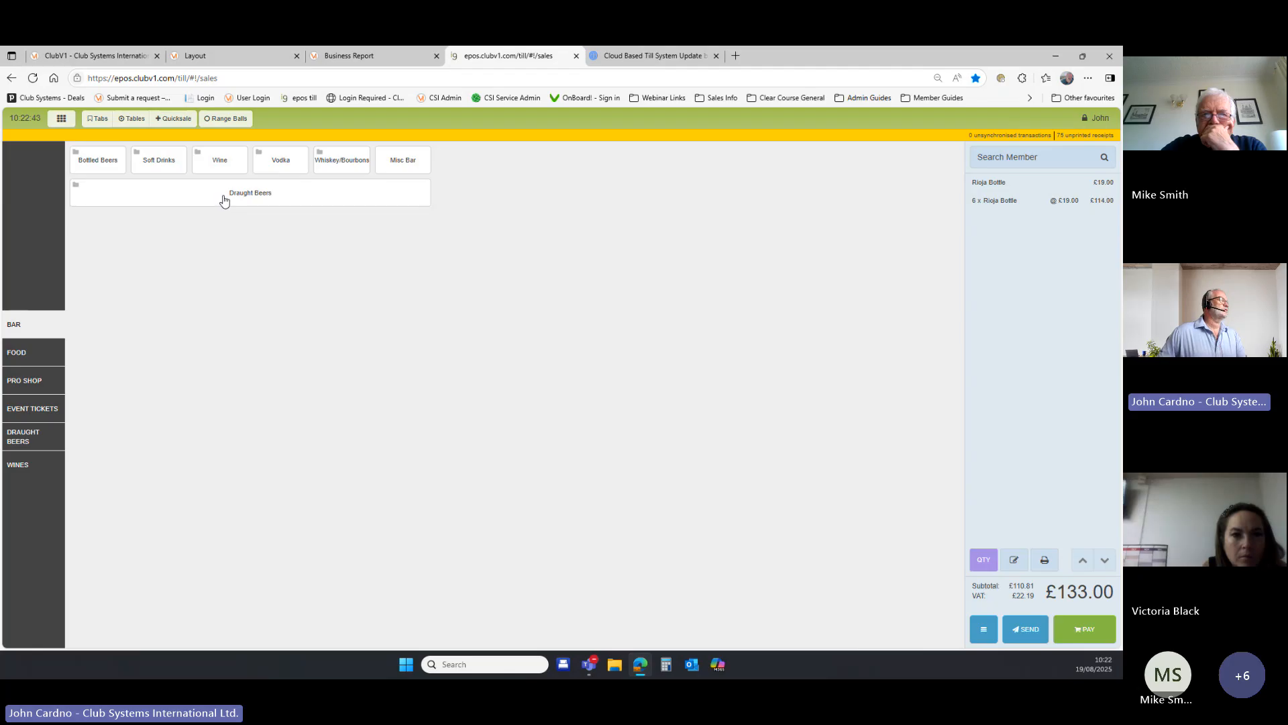
- Move the Draught Beers folder back to the start of the BAR section and check the till's Bar page
left_click(245, 57)
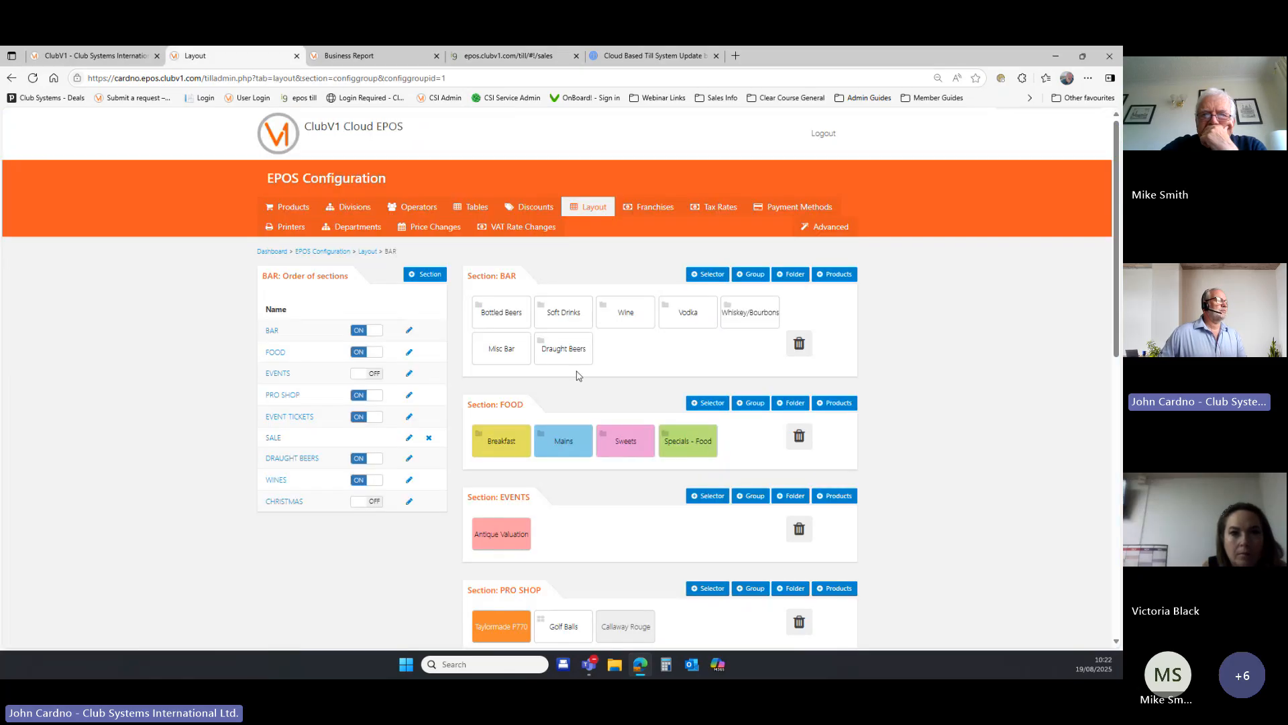
left_click_drag(564, 348, 507, 336)
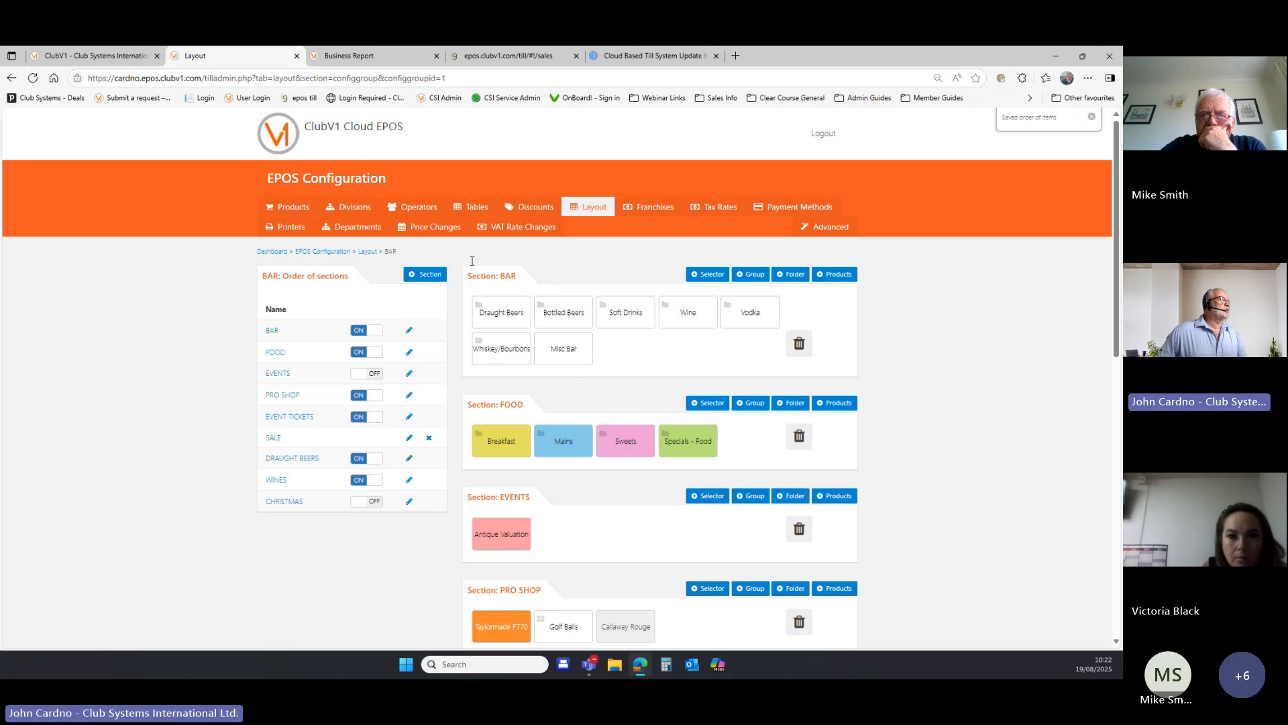
left_click(508, 56)
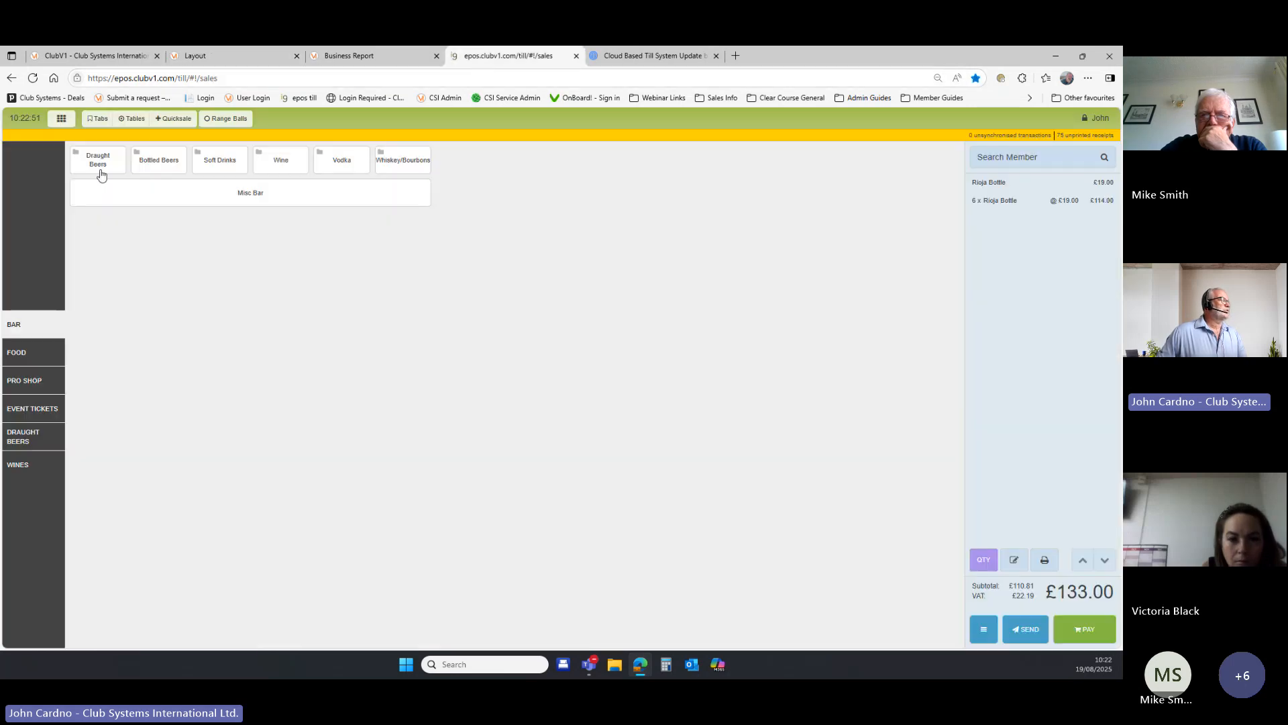
- Return to the back-office layout and open the BAR section's Draught Beers folder for editing
left_click(241, 58)
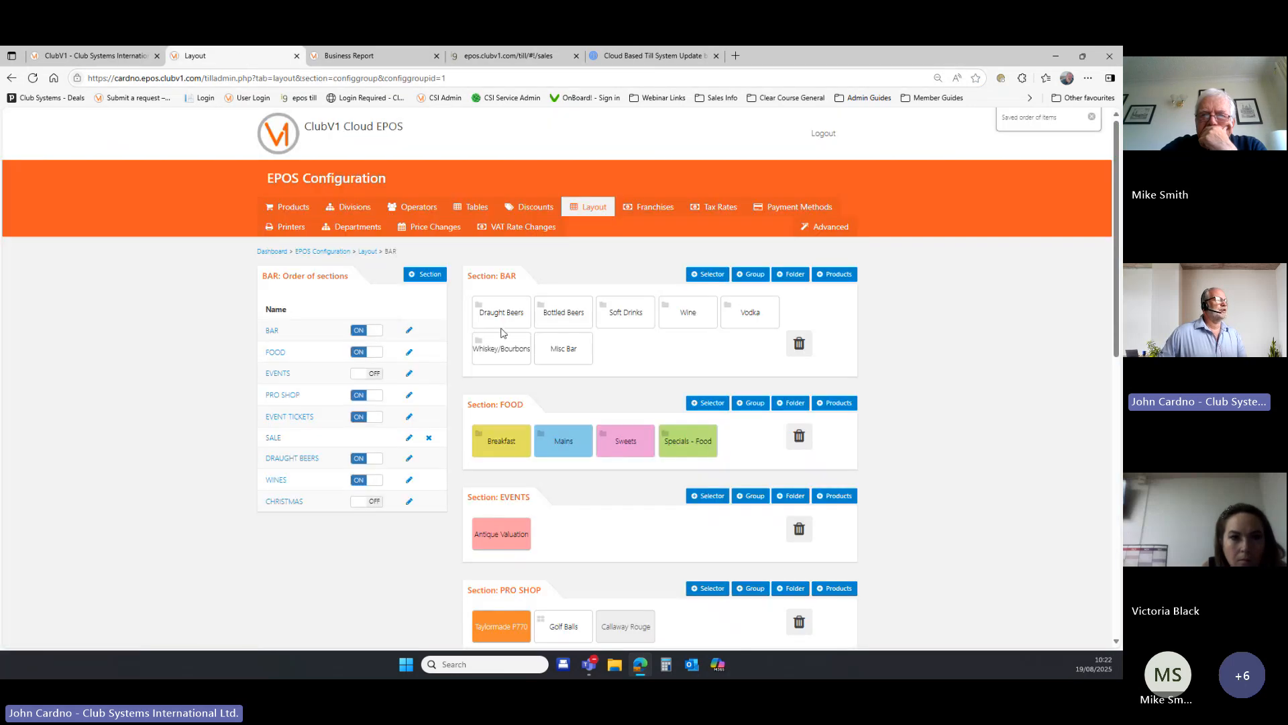
mouse_move(502, 315)
left_mouse_down()
mouse_move(714, 348)
mouse_move(793, 343)
mouse_move(484, 313)
mouse_move(511, 321)
left_mouse_up()
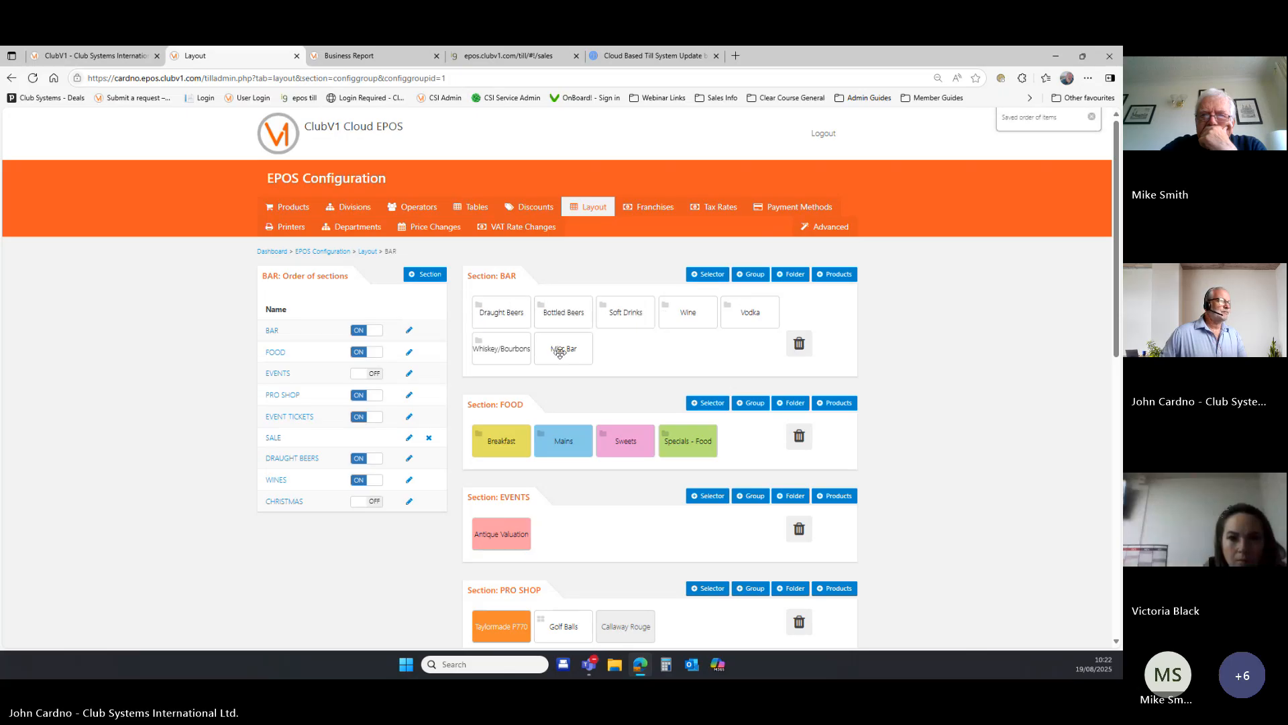
scroll(544, 395, "down", 7)
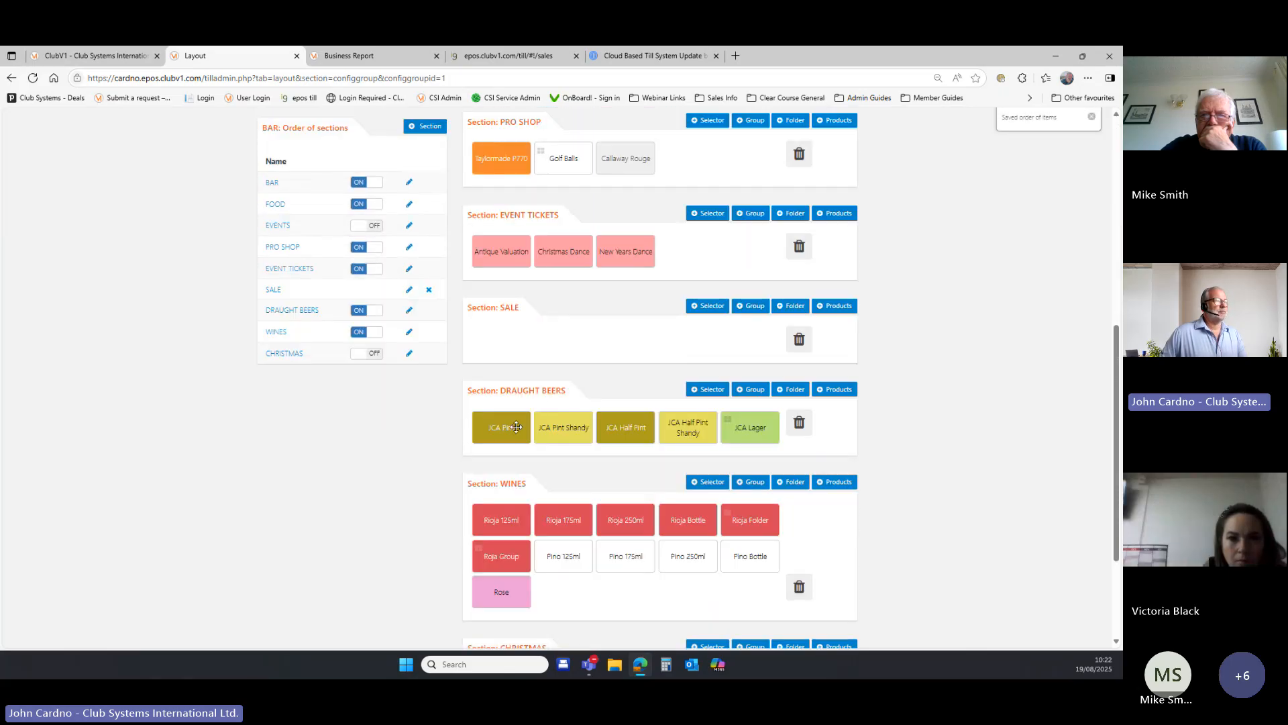
mouse_move(508, 431)
left_mouse_down()
mouse_move(704, 432)
mouse_move(499, 431)
left_mouse_up()
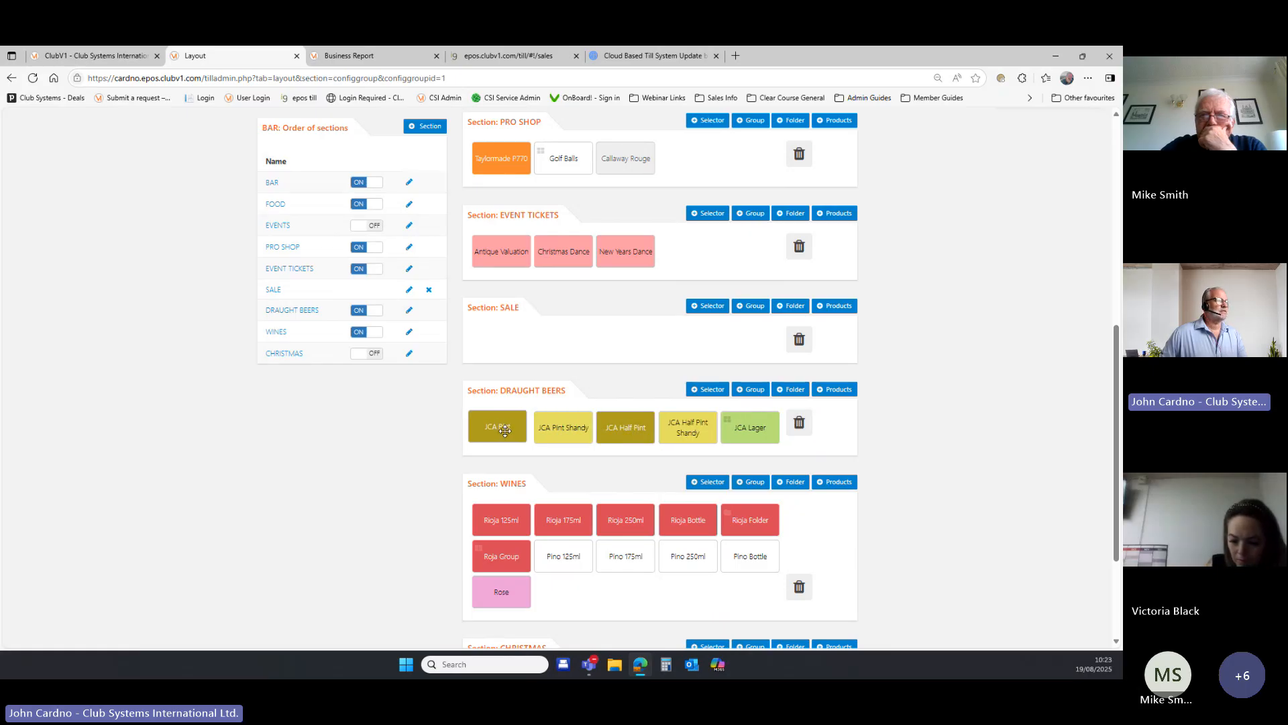
scroll(534, 420, "up", 7)
mouse_move(510, 314)
left_mouse_down()
mouse_move(527, 324)
mouse_move(511, 307)
mouse_move(529, 314)
mouse_move(504, 322)
left_mouse_up()
left_click(504, 321)
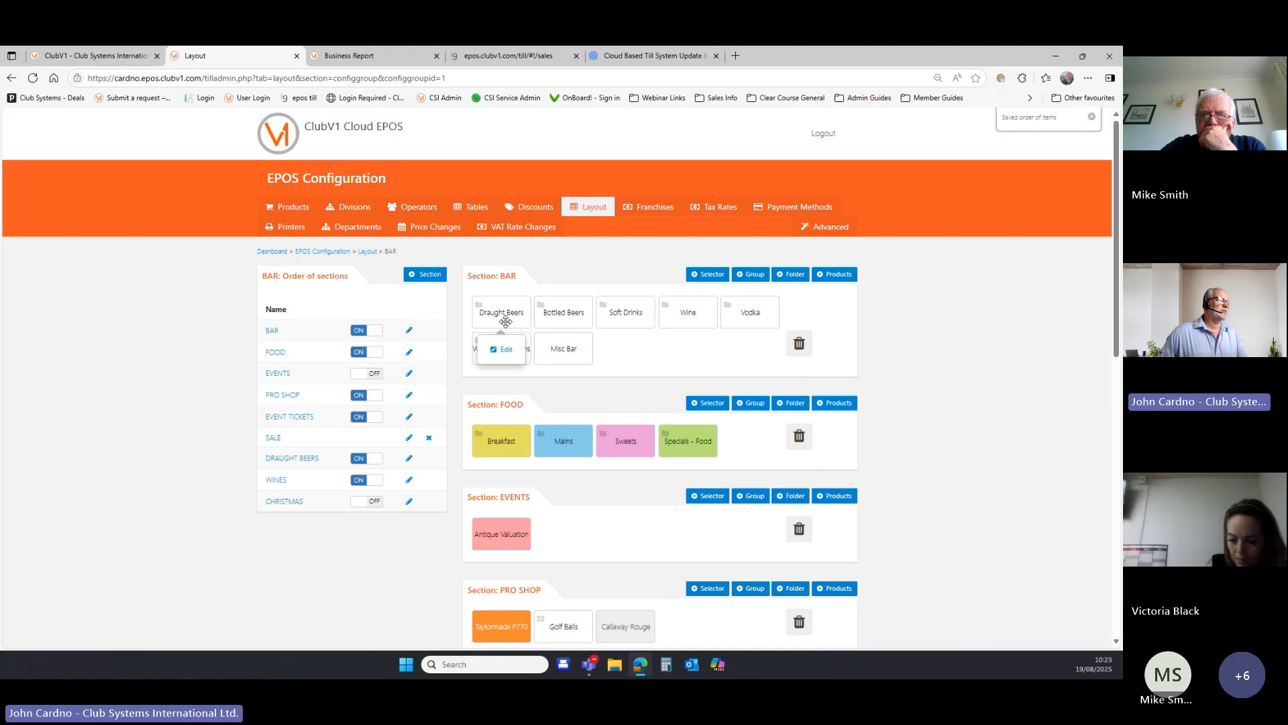
left_click(507, 349)
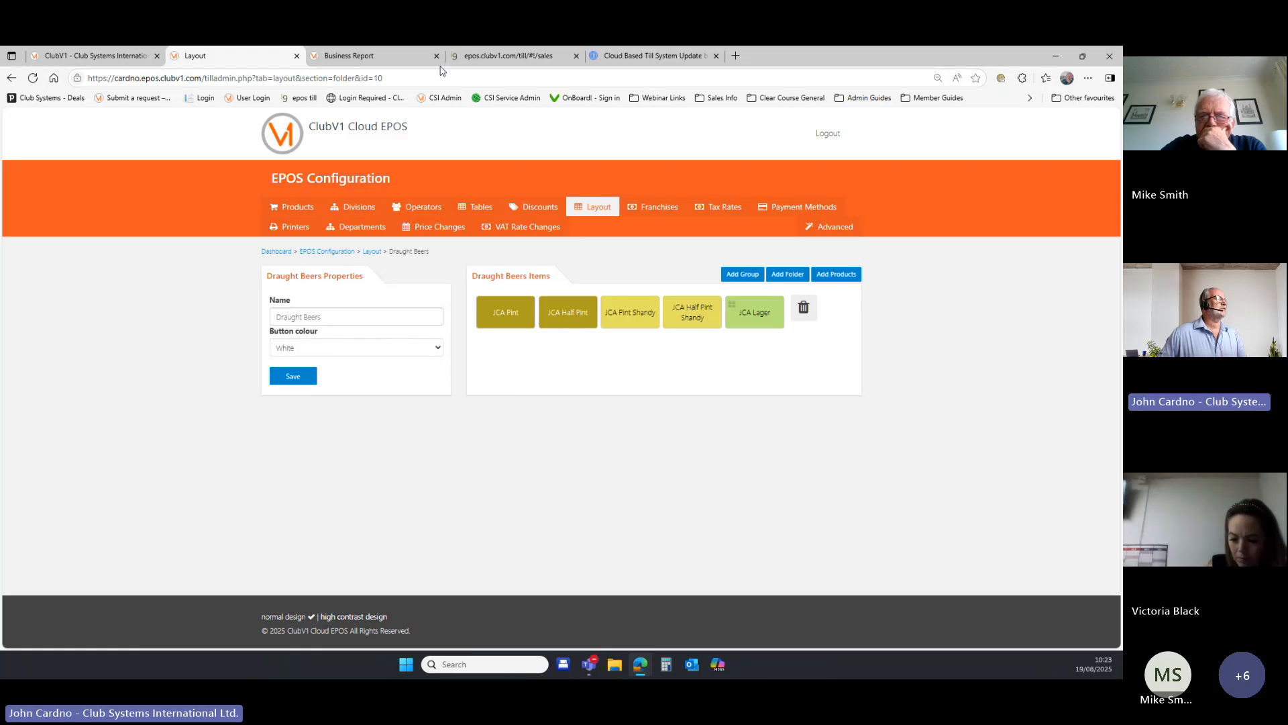
- Compare the Draught Beers folder with the till and move JCA Pint to directly after JCA Half Pint Shandy
left_click(469, 56)
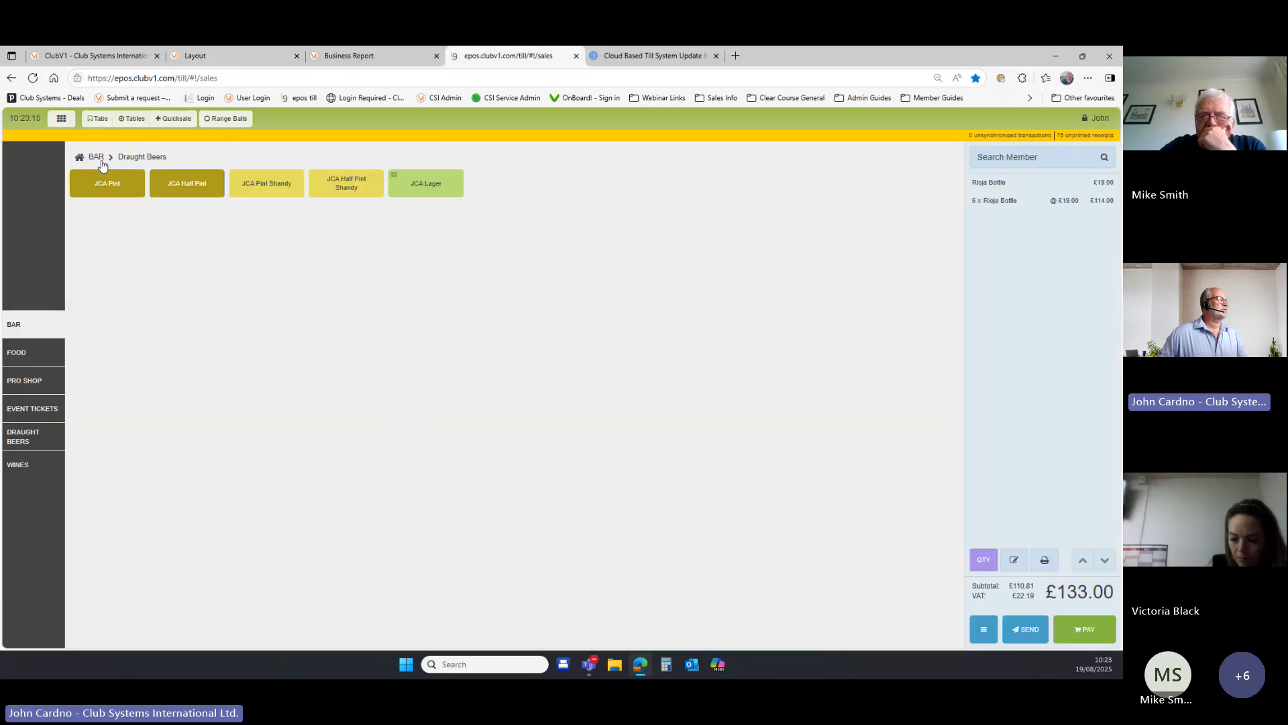
left_click(215, 57)
left_click_drag(530, 310, 698, 312)
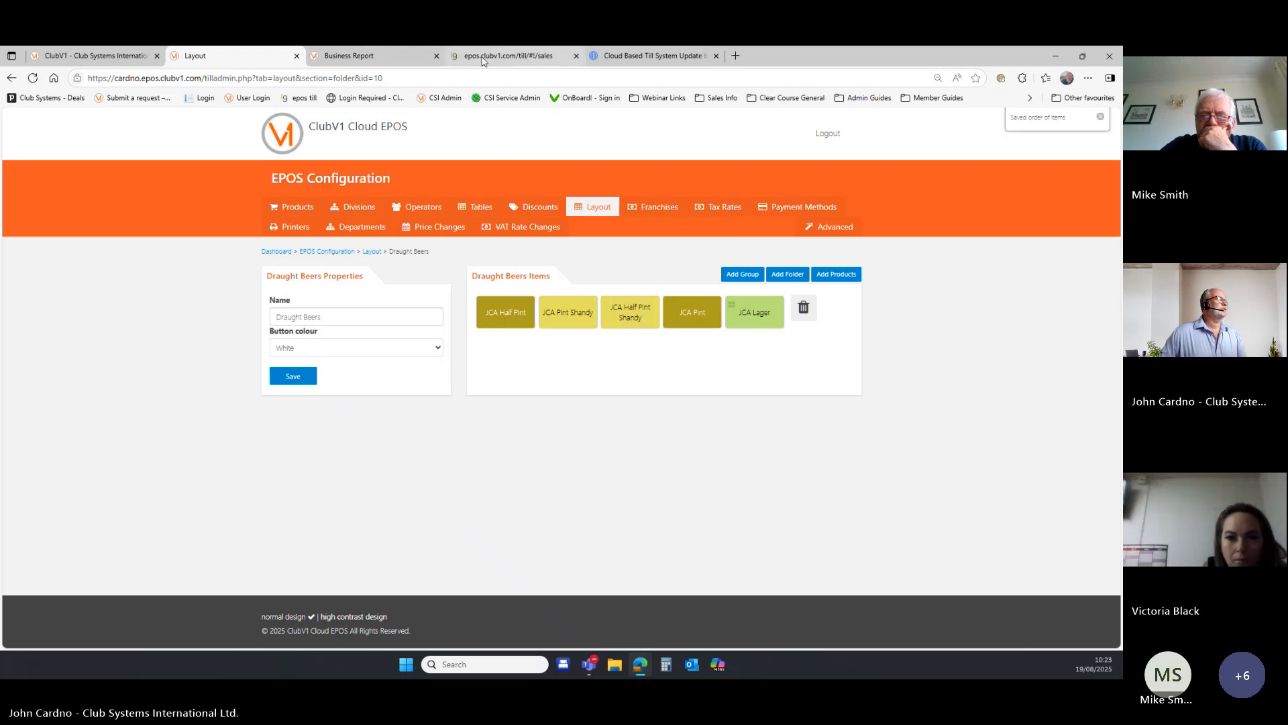
- On the till, reopen the Bar page's Draught Beers folder to check the button order
left_click(508, 56)
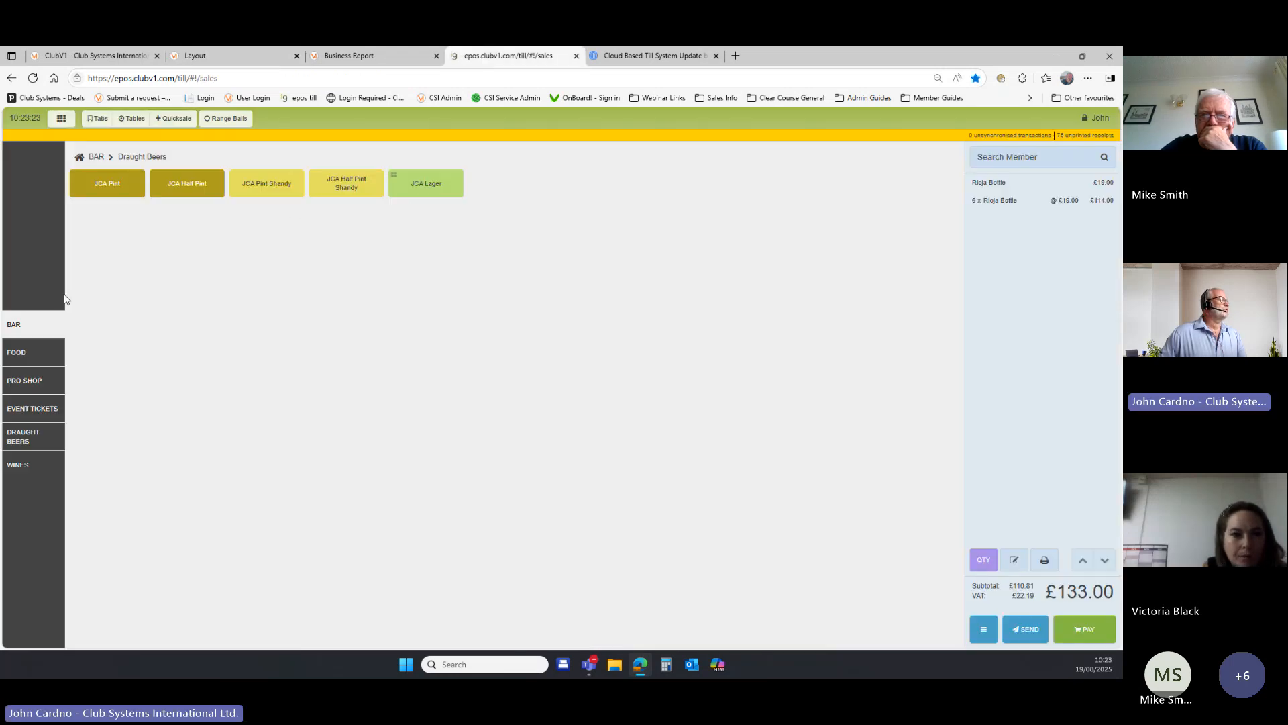
left_click(28, 324)
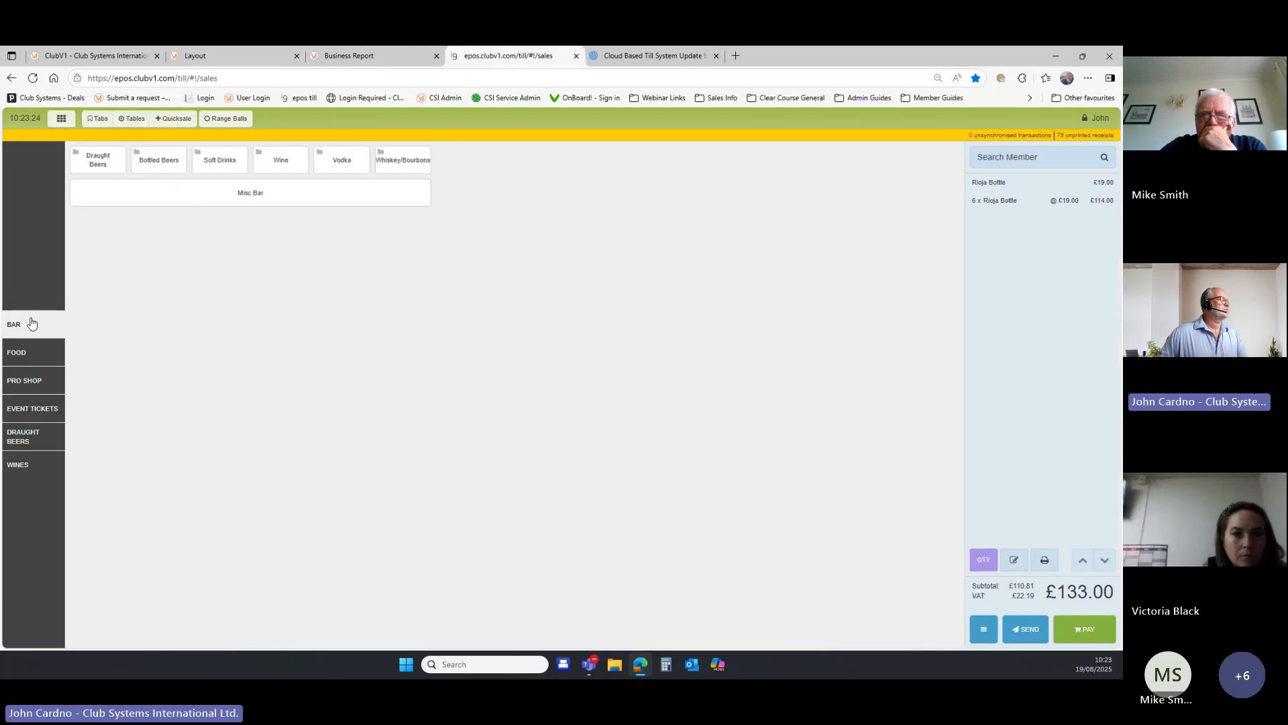
left_click(93, 169)
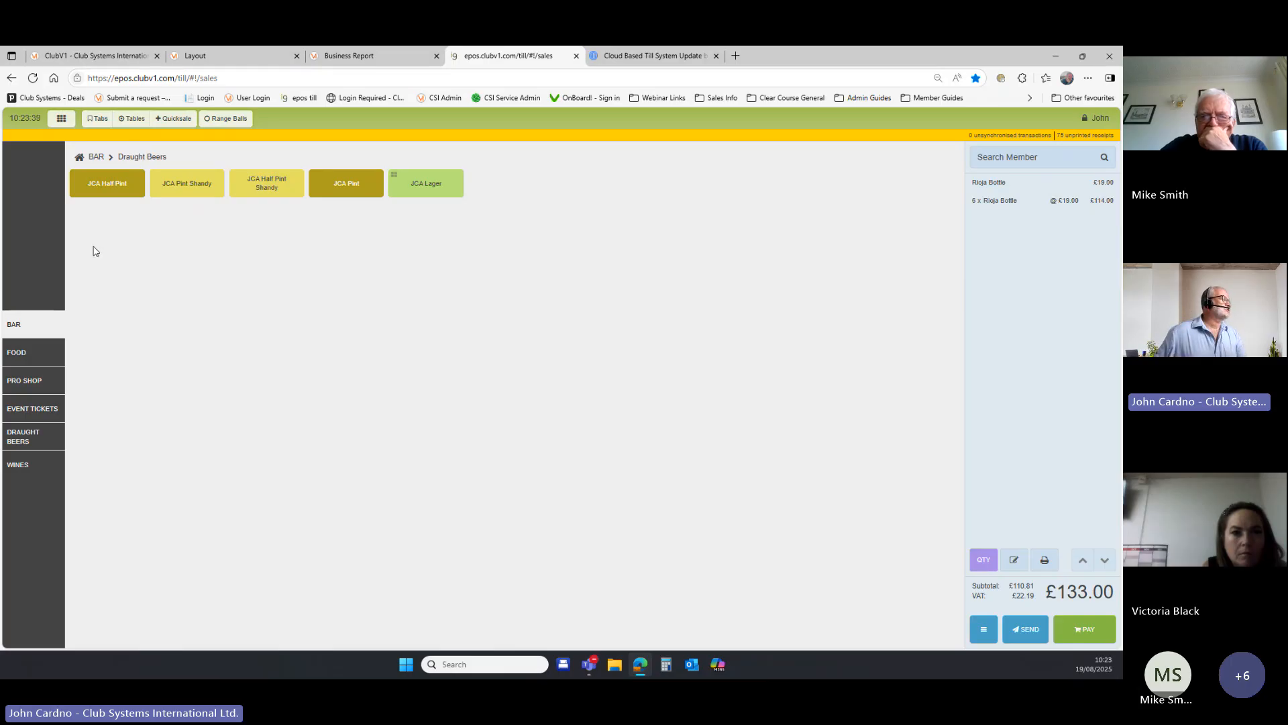
- From the Food page's Breakfast folder on the till, add a Roll In Egg with the Fried choice and two Extra Sausages
left_click(48, 355)
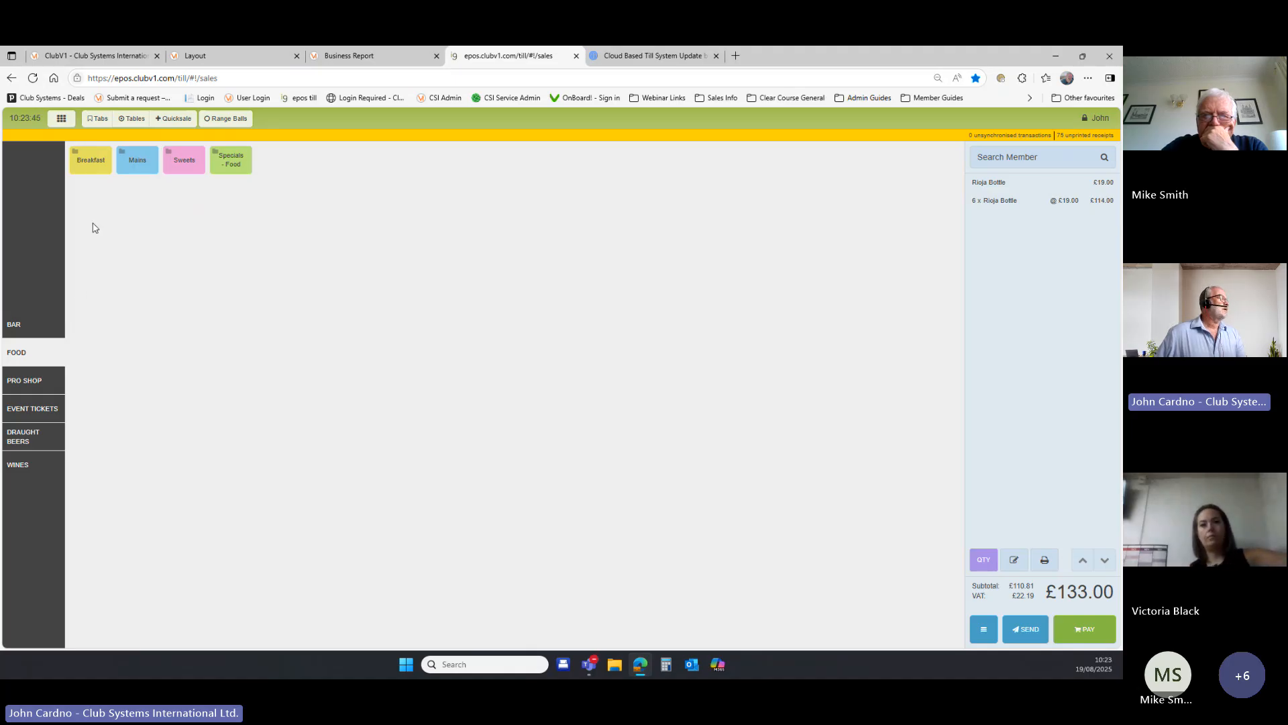
left_click(87, 165)
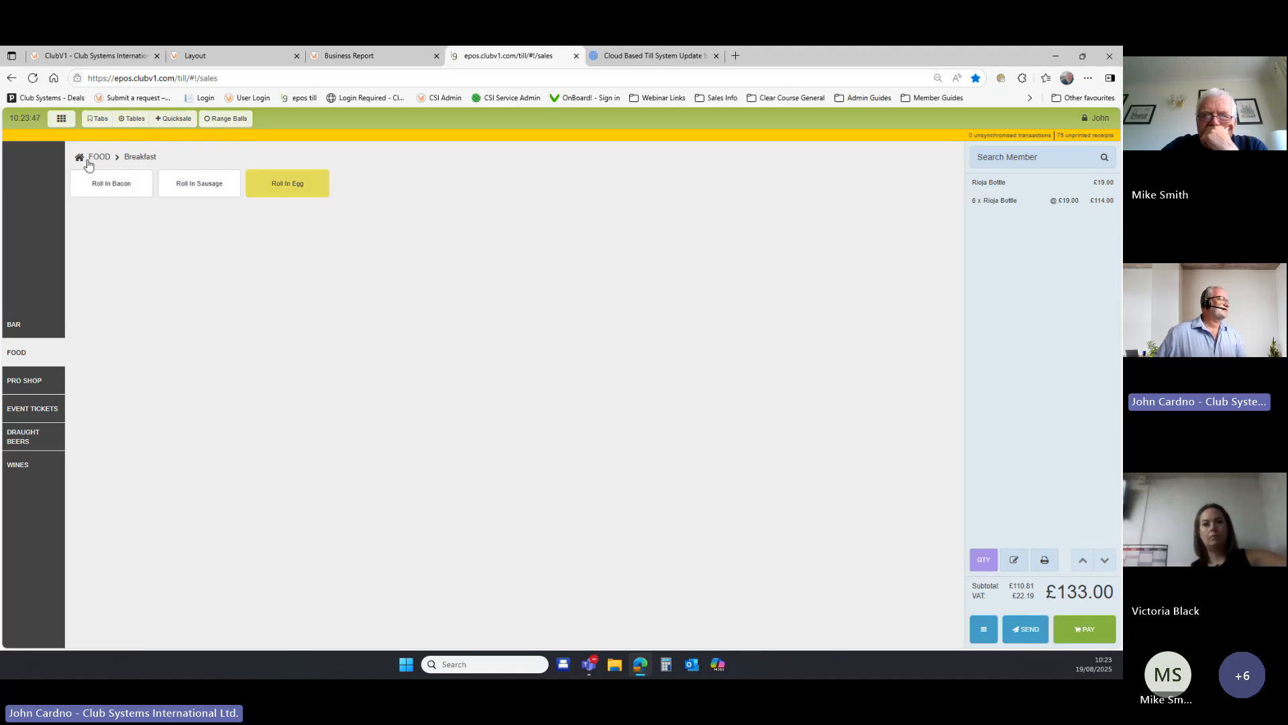
left_click(279, 192)
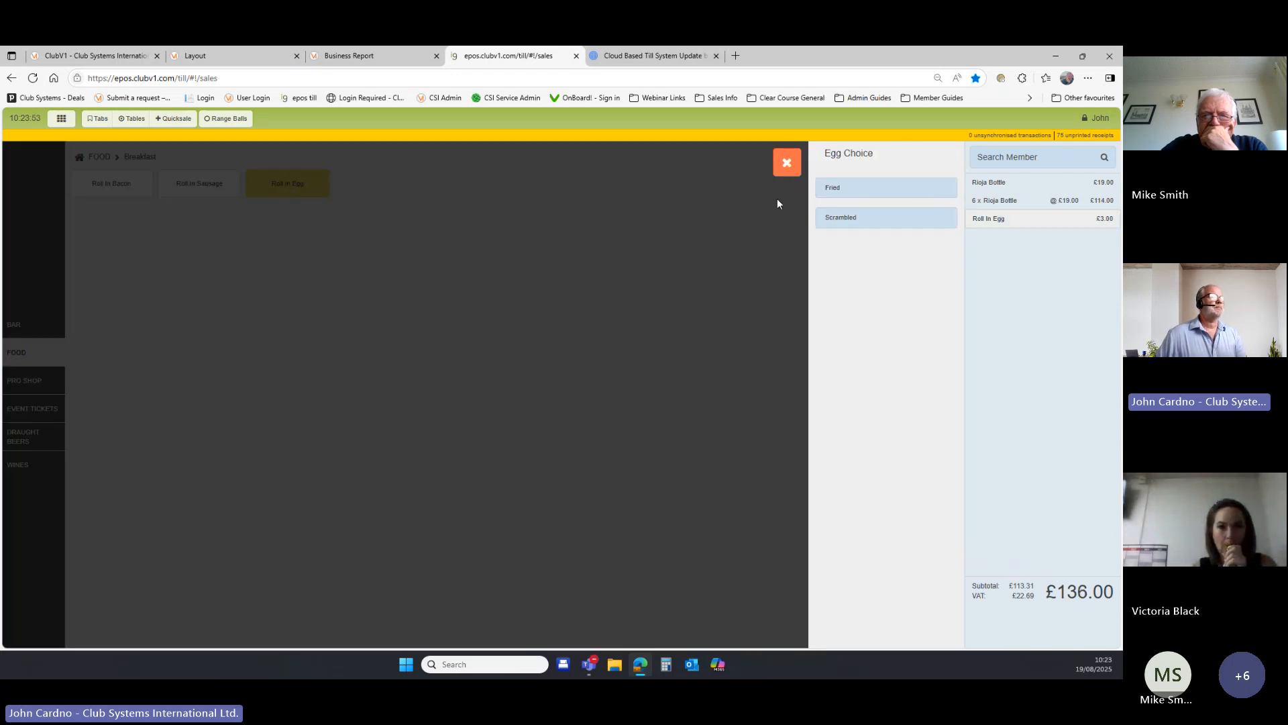
left_click(847, 193)
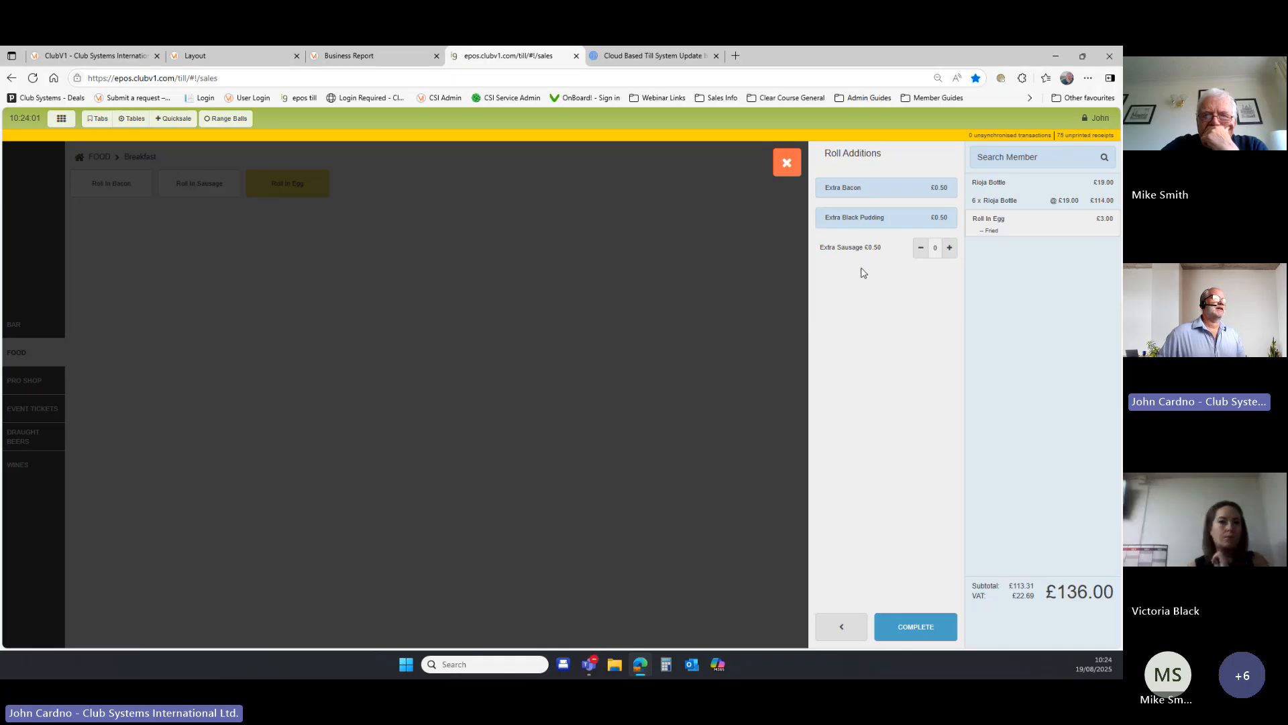
left_click(950, 248)
left_click(949, 248)
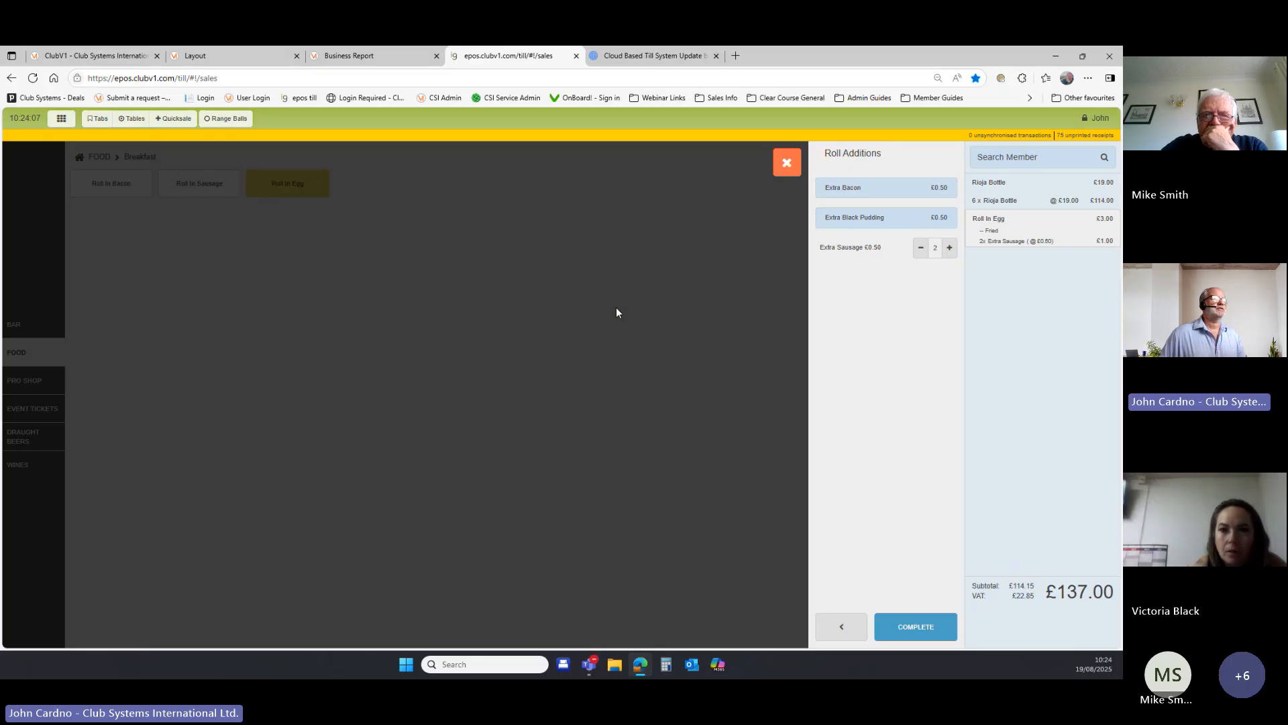
- Toggle the Extra Bacon and Extra Black Pudding additions on and off, and cancel the Roll In Egg item
left_click(838, 195)
left_click(838, 195)
left_click(838, 195)
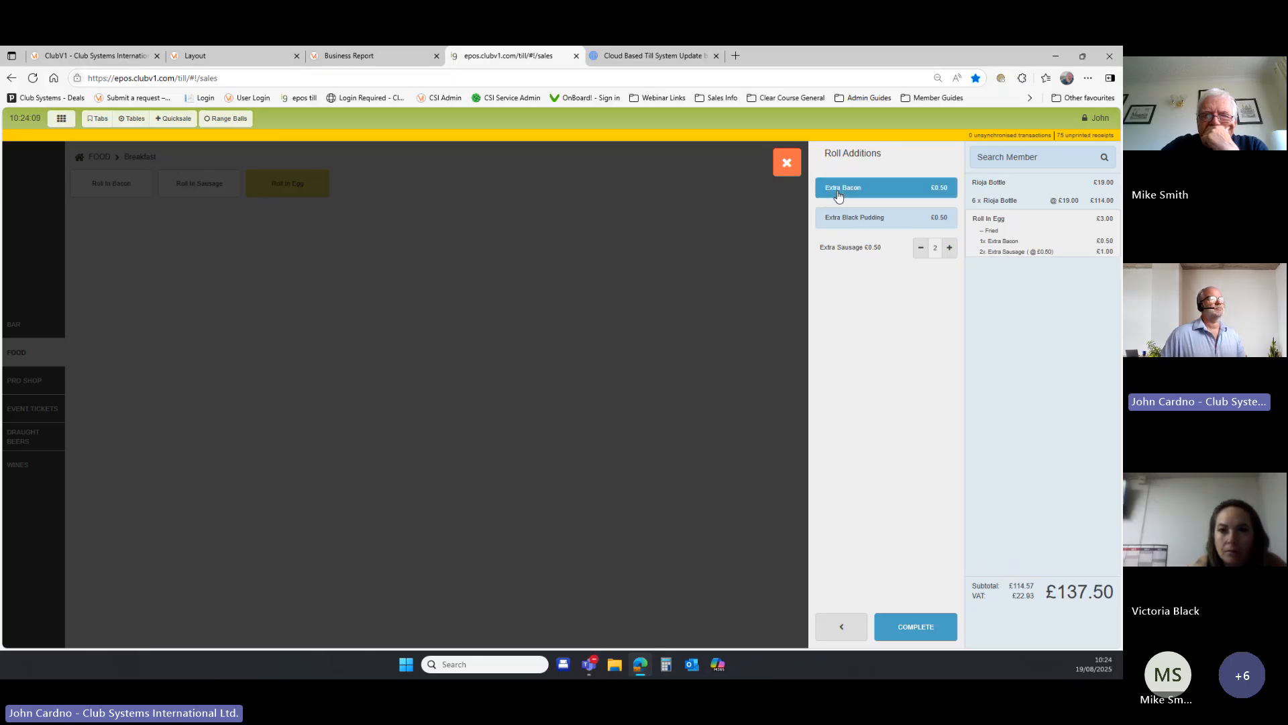
left_click(836, 219)
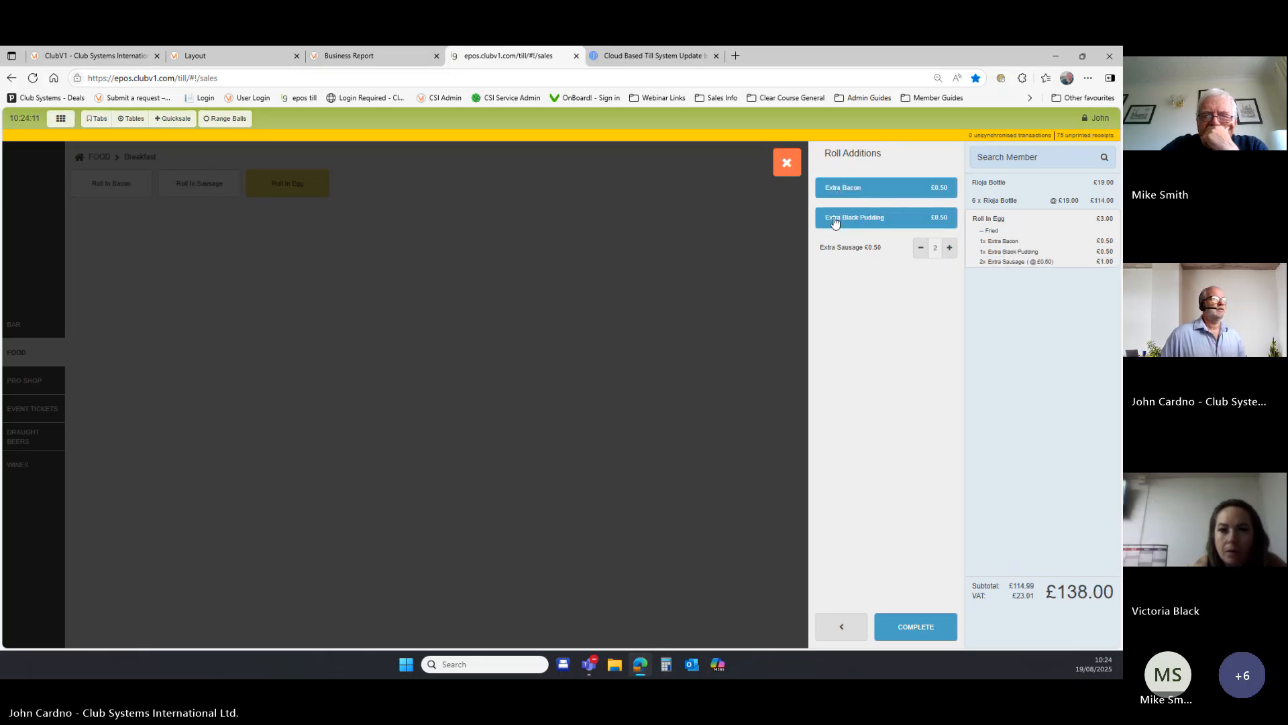
left_click(848, 189)
left_click(843, 216)
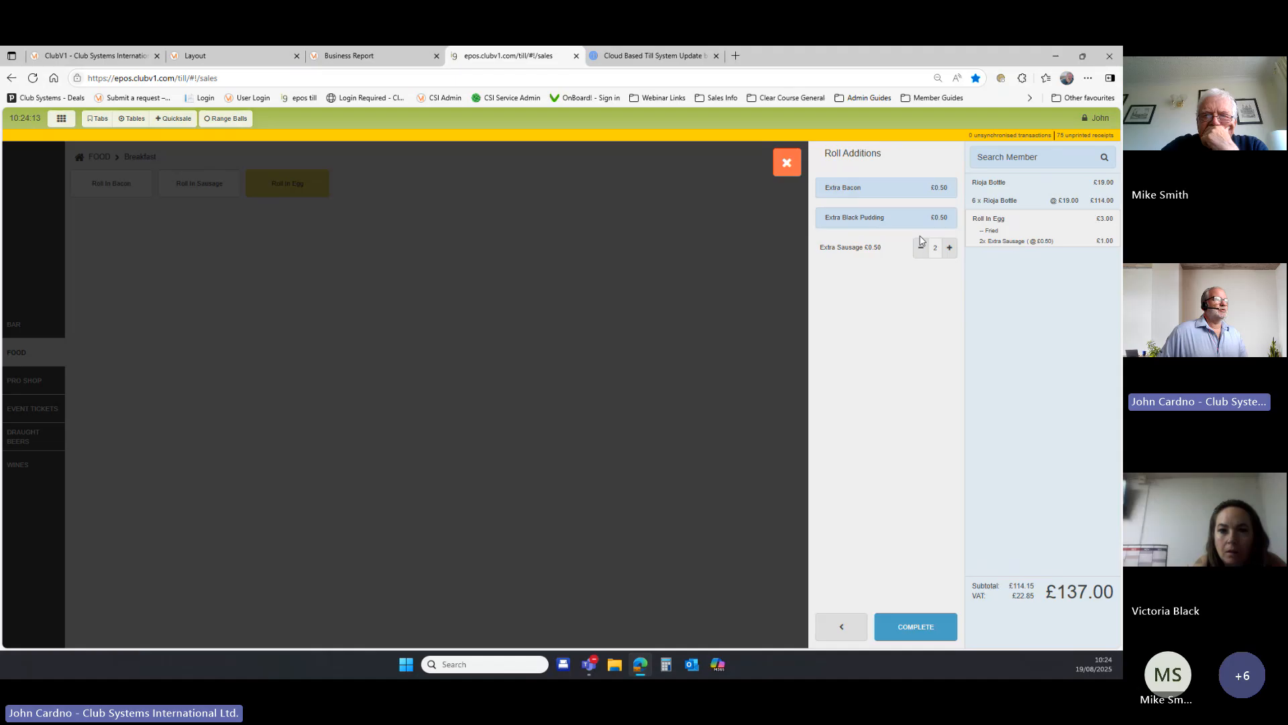
left_click(787, 166)
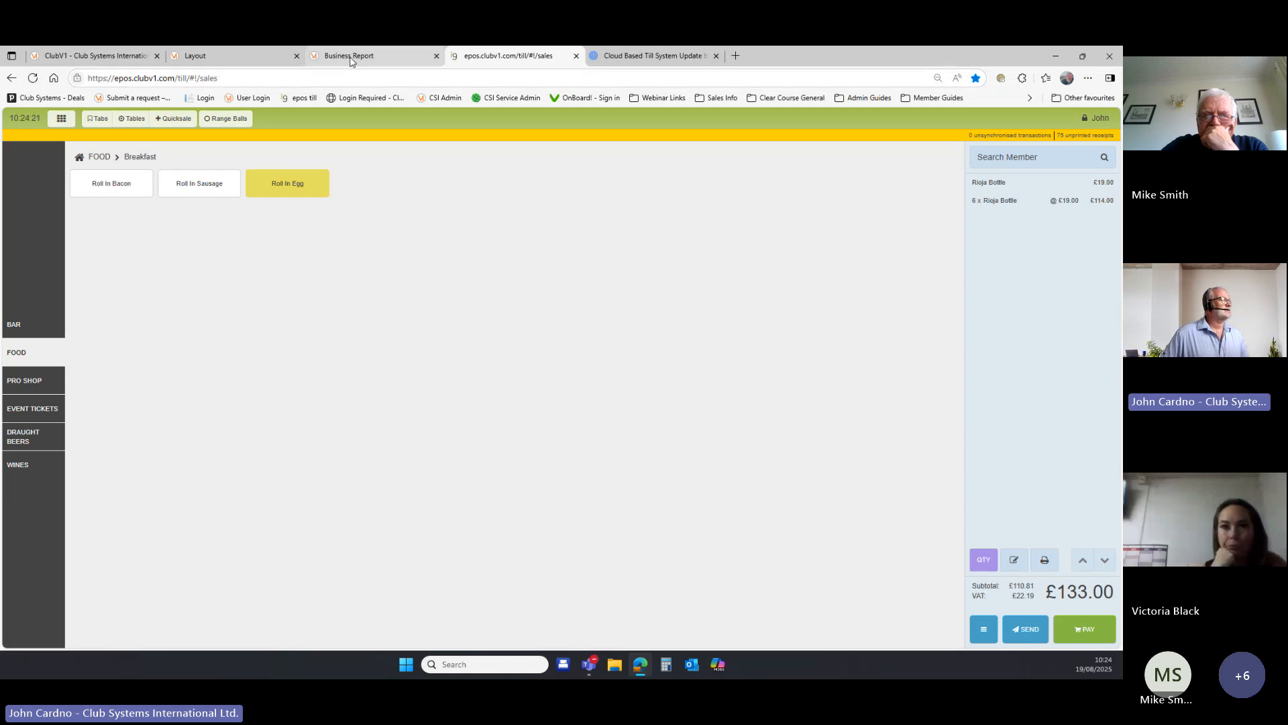
- Return to the back-office layout, open the BAR config group and examine its sections down to CHRISTMAS
left_click(230, 59)
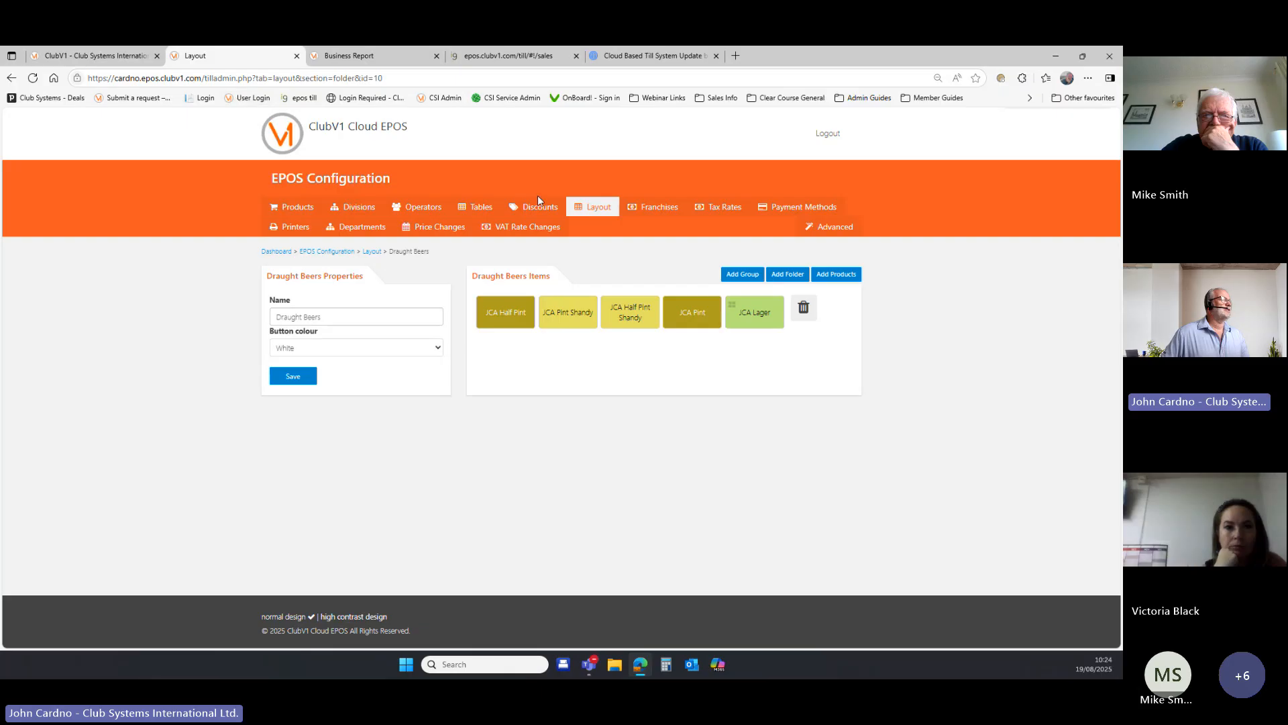
left_click(592, 210)
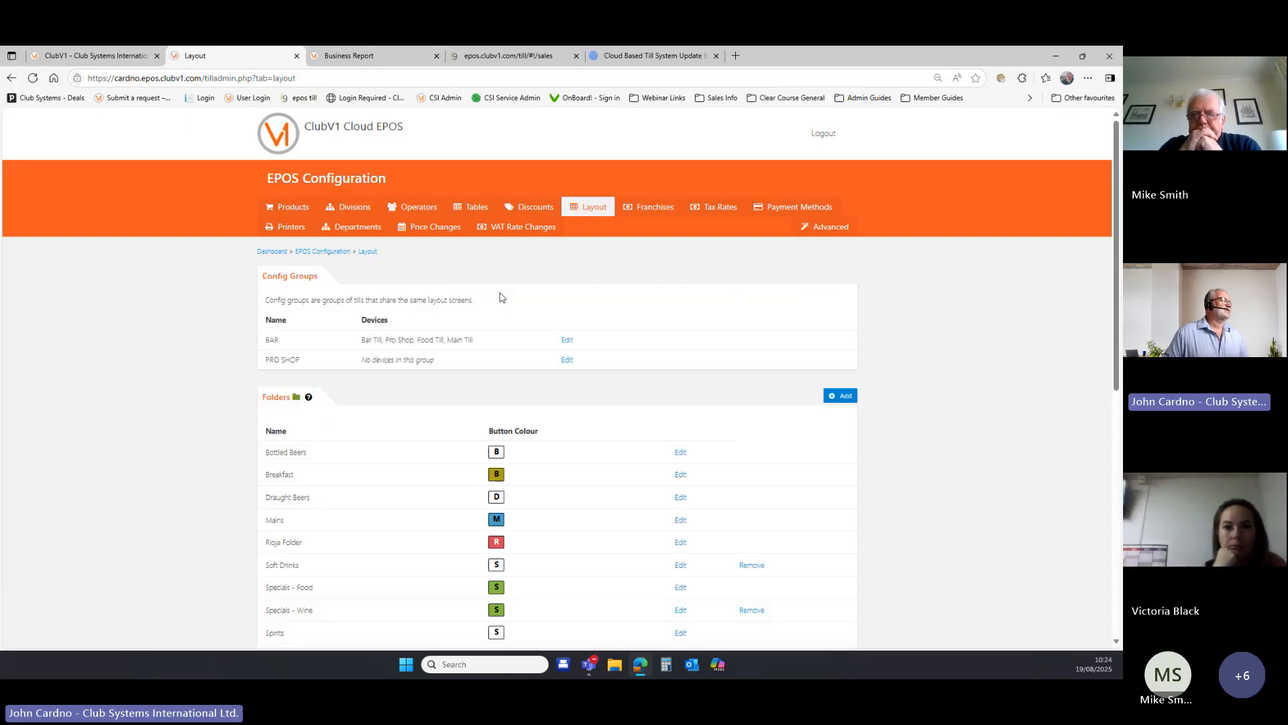
scroll(424, 389, "down", 1)
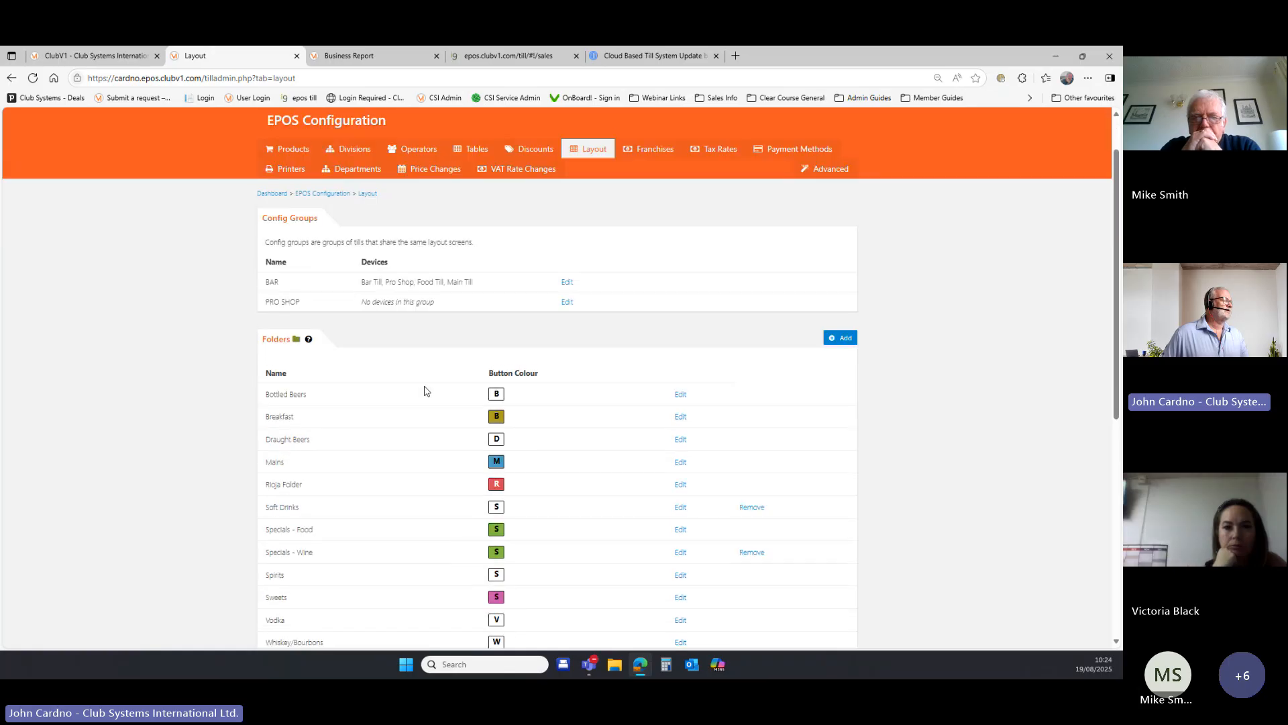
scroll(425, 389, "down", 4)
scroll(425, 389, "up", 5)
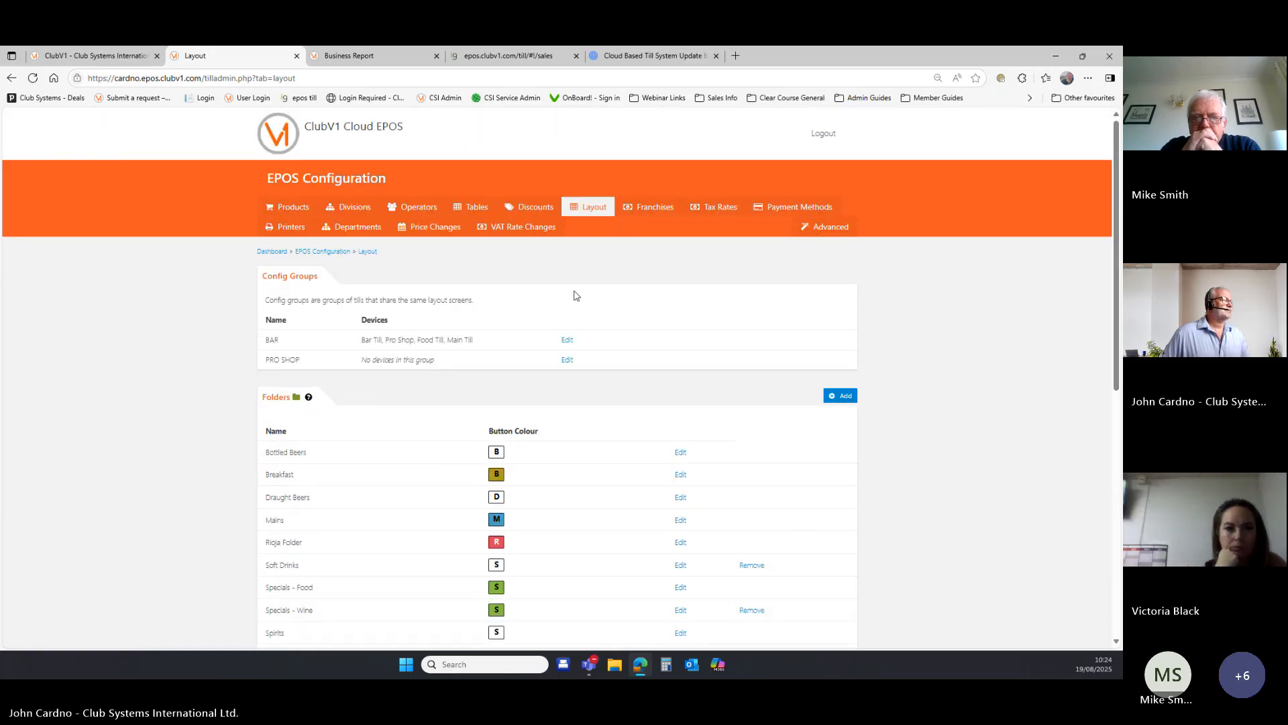
left_click(566, 341)
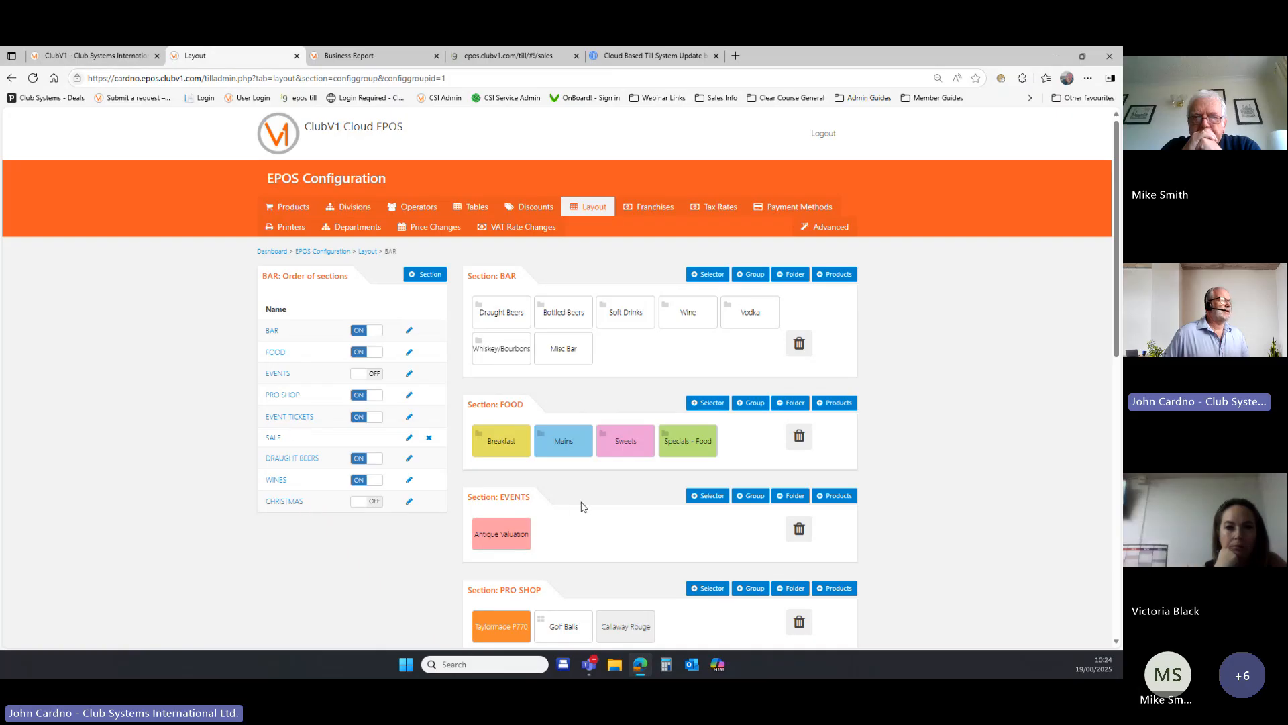
scroll(584, 506, "down", 12)
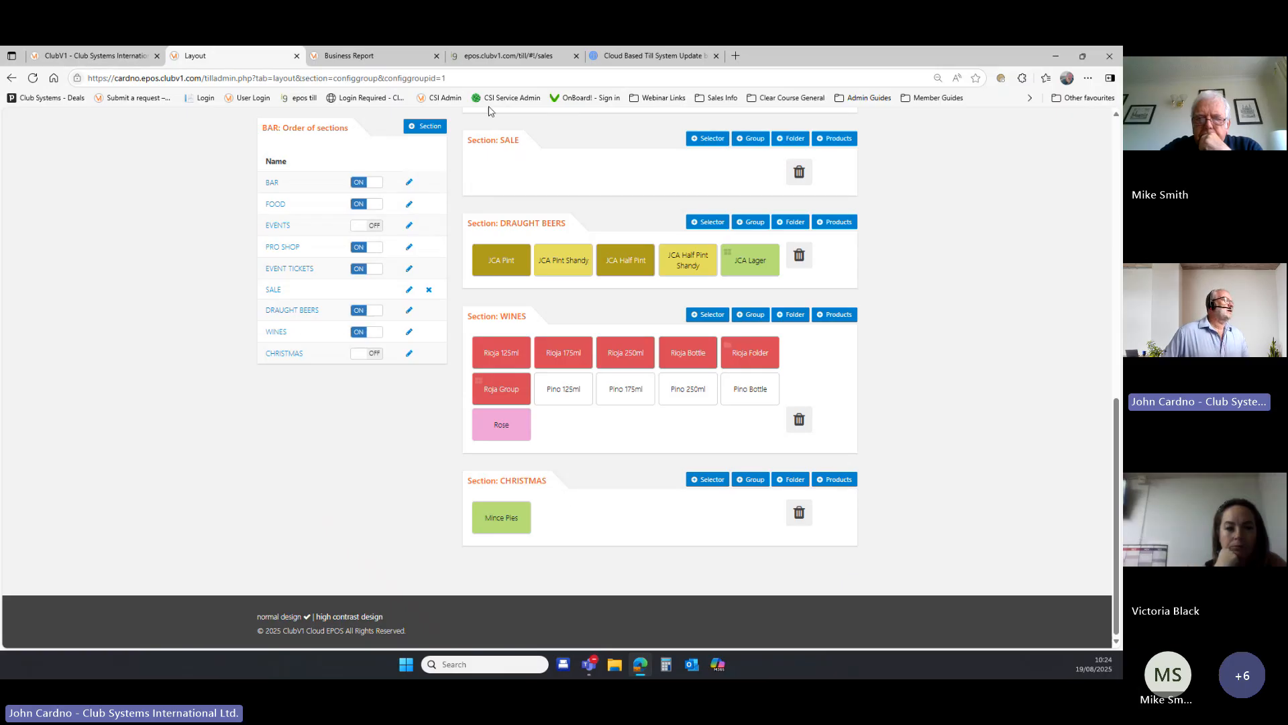
- Switch on the CHRISTMAS section in the BAR layout and open its page on the till
left_click(493, 59)
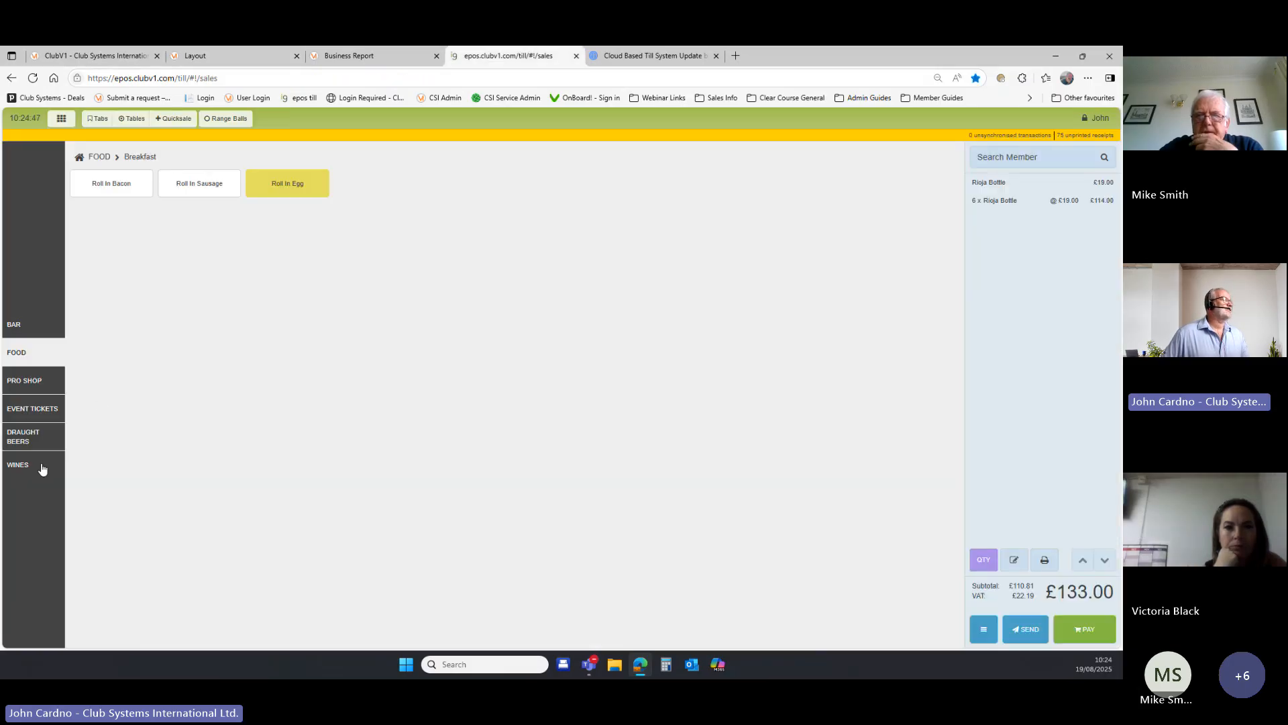
left_click(251, 55)
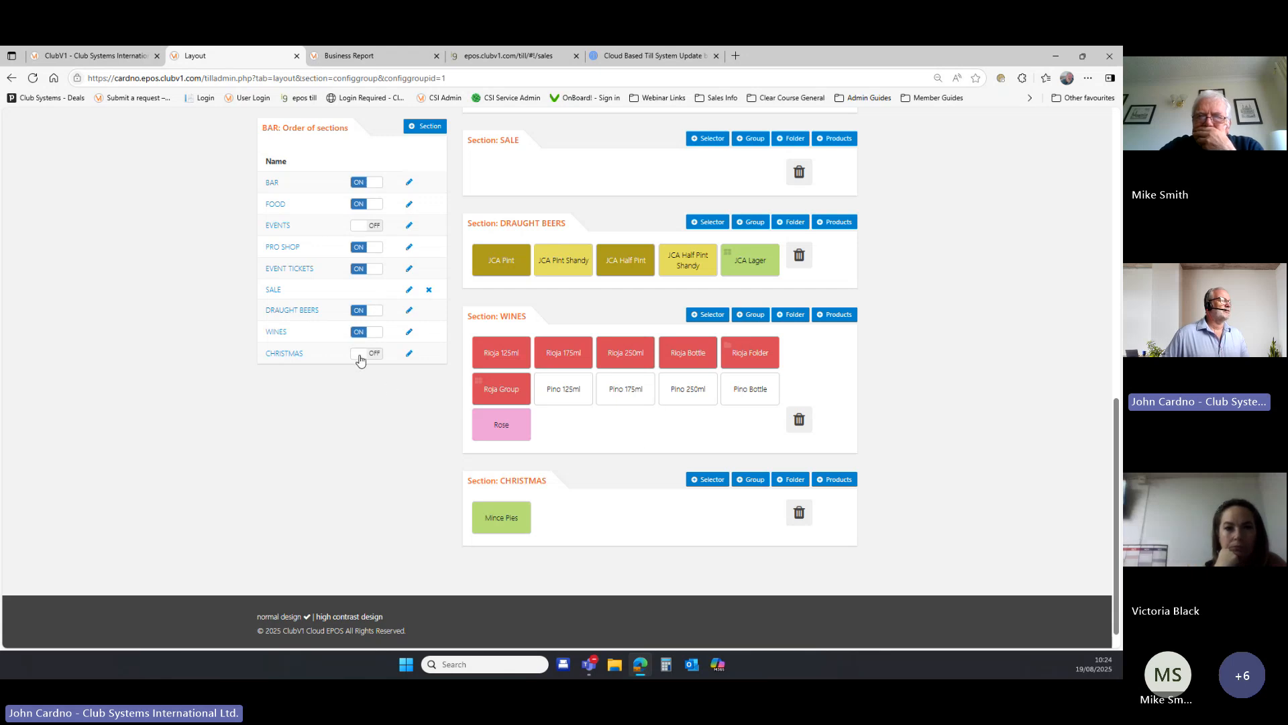
left_click(508, 56)
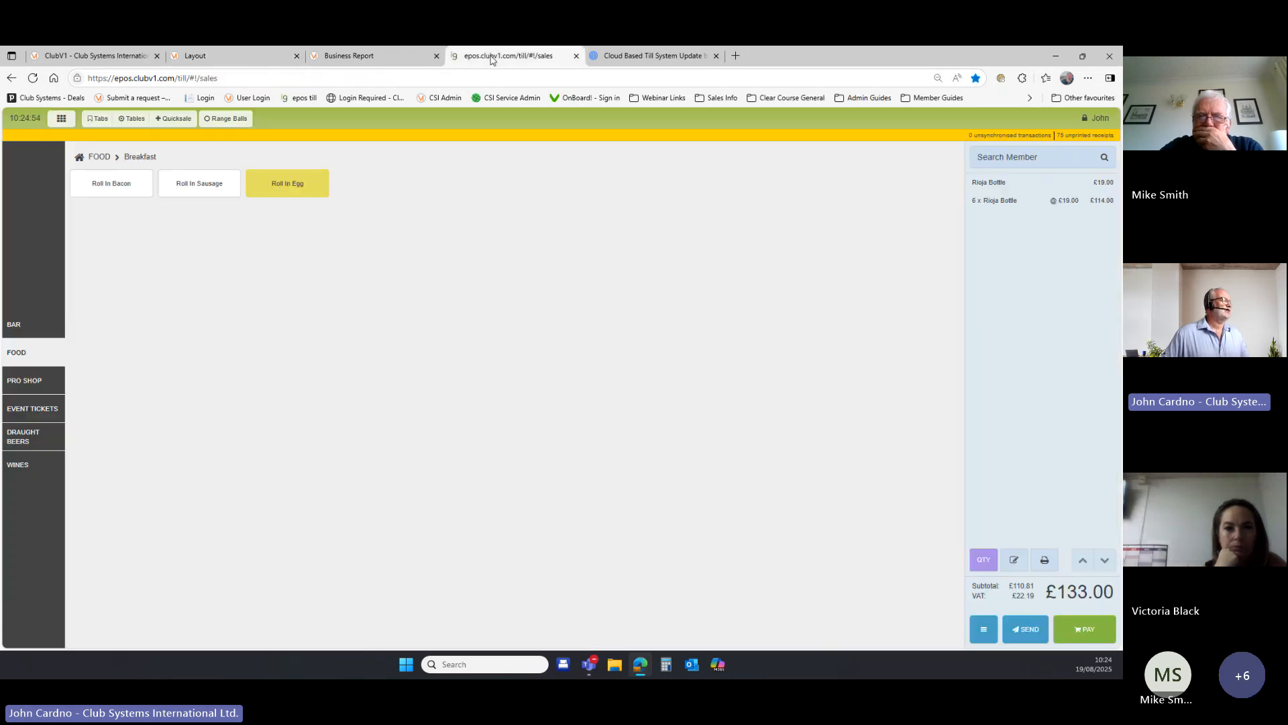
left_click(45, 479)
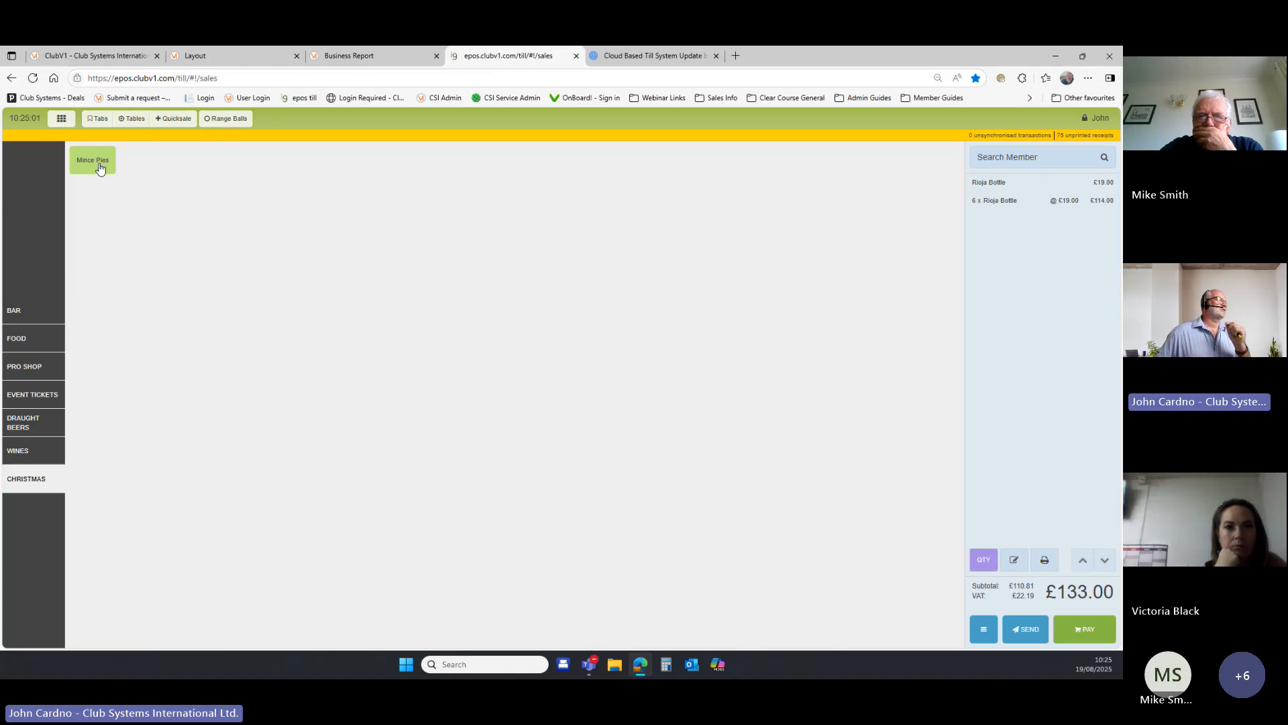
- Return to the back-office BAR layout and switch the CHRISTMAS section off again
left_click(238, 54)
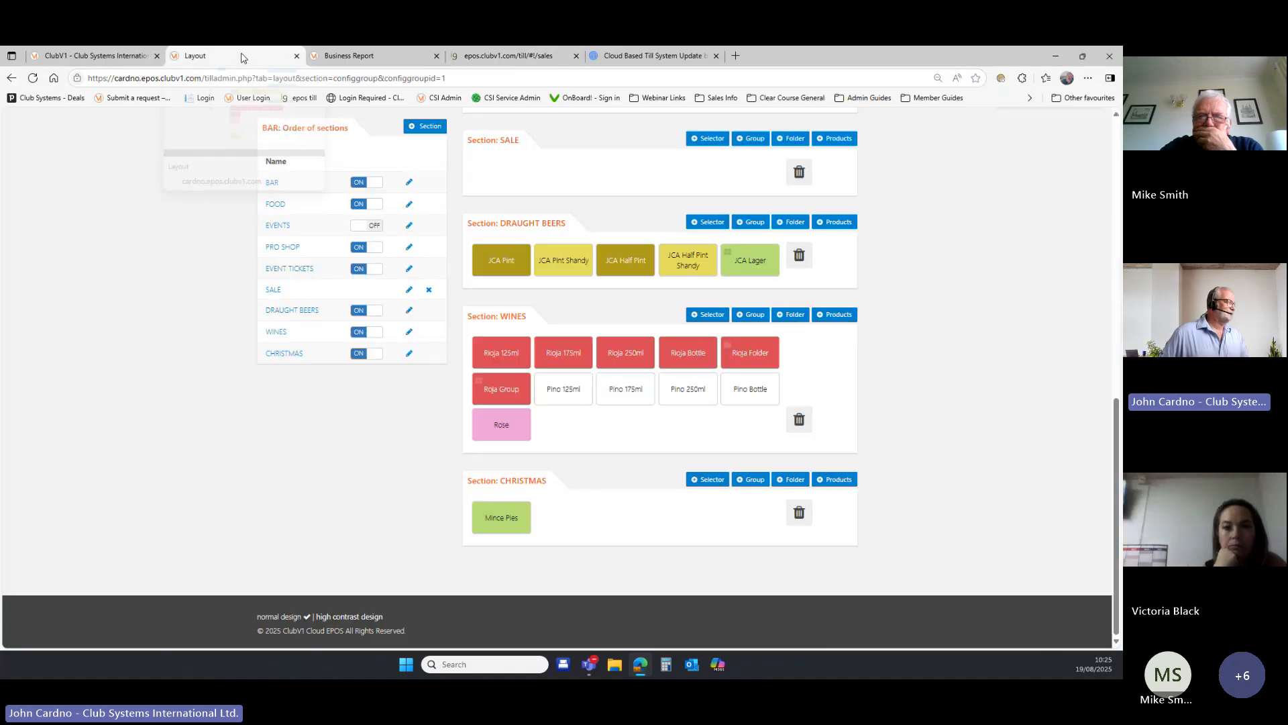
scroll(312, 248, "up", 1)
scroll(313, 248, "up", 4)
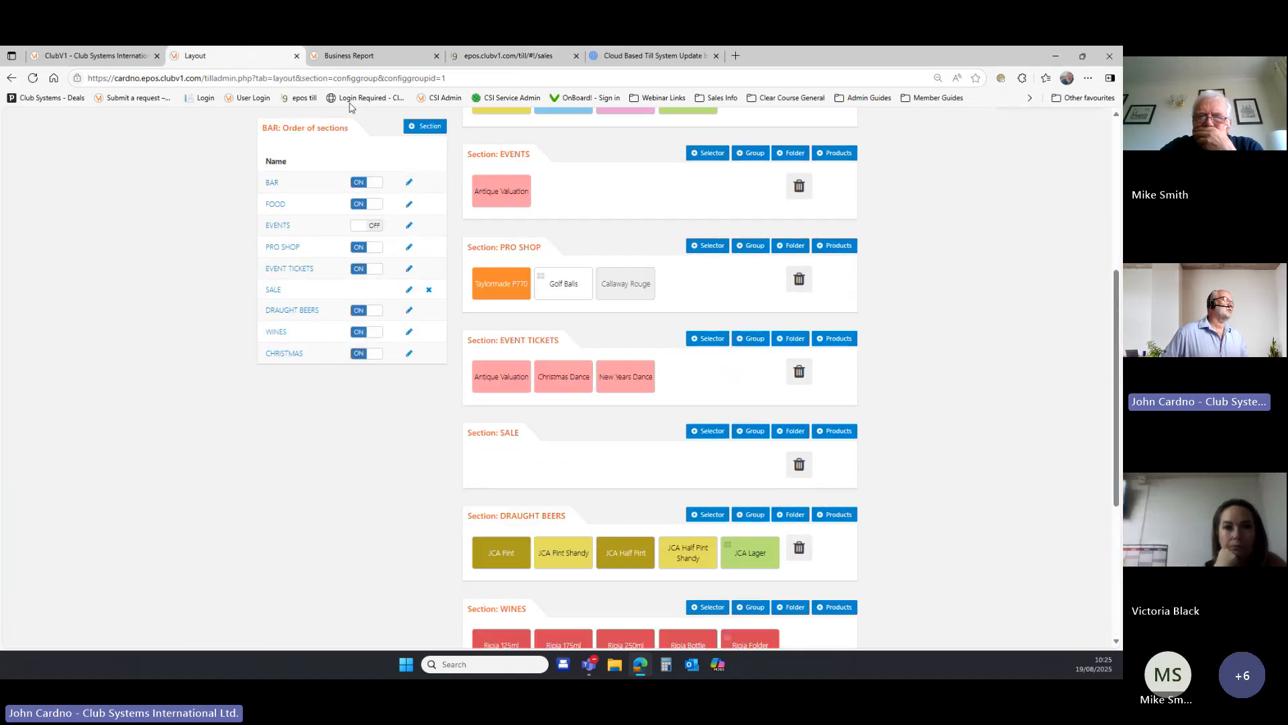
scroll(289, 131, "up", 5)
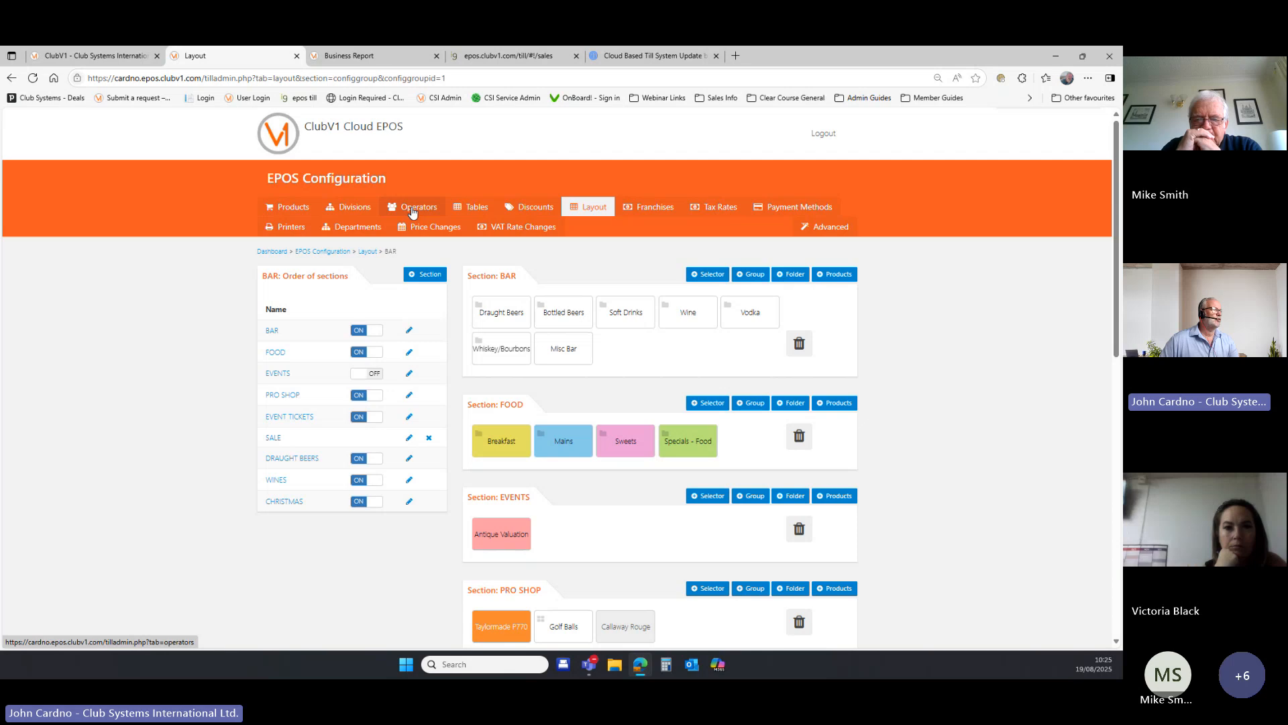
left_click(368, 503)
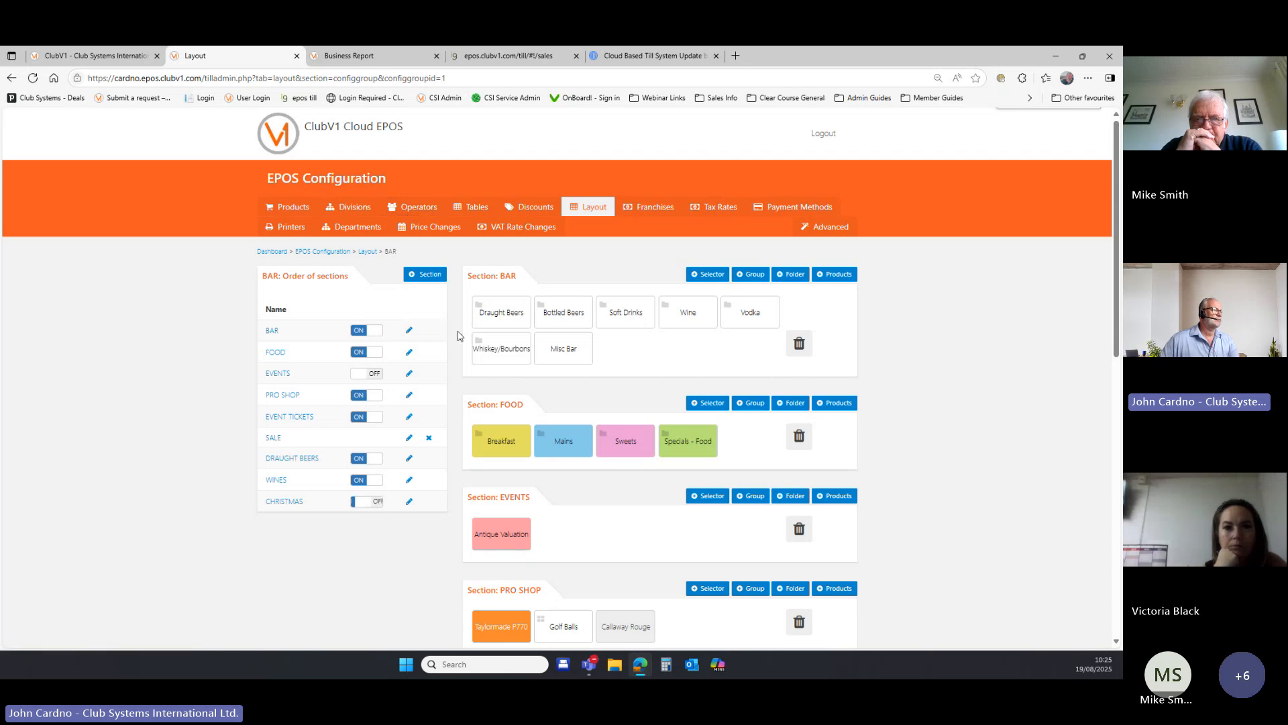
- Open the second active operator's settings, review the config group, login and role permissions, and close them without changes
left_click(420, 209)
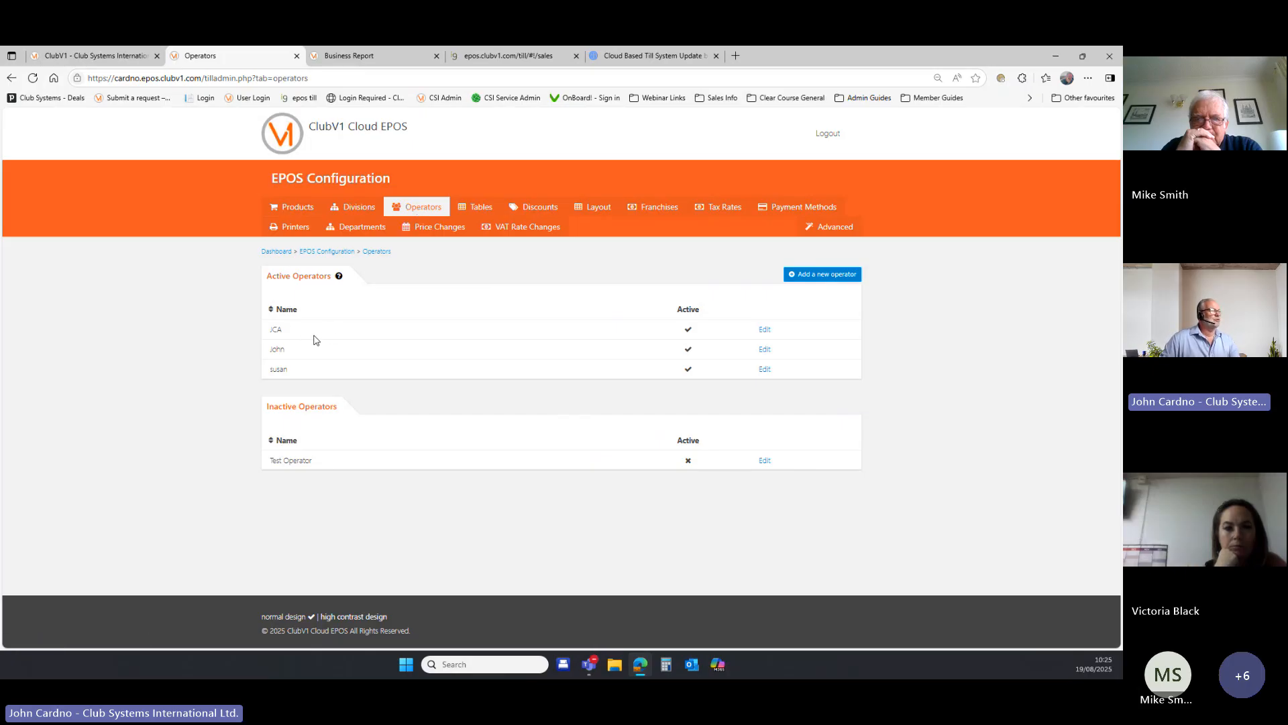
left_click(764, 349)
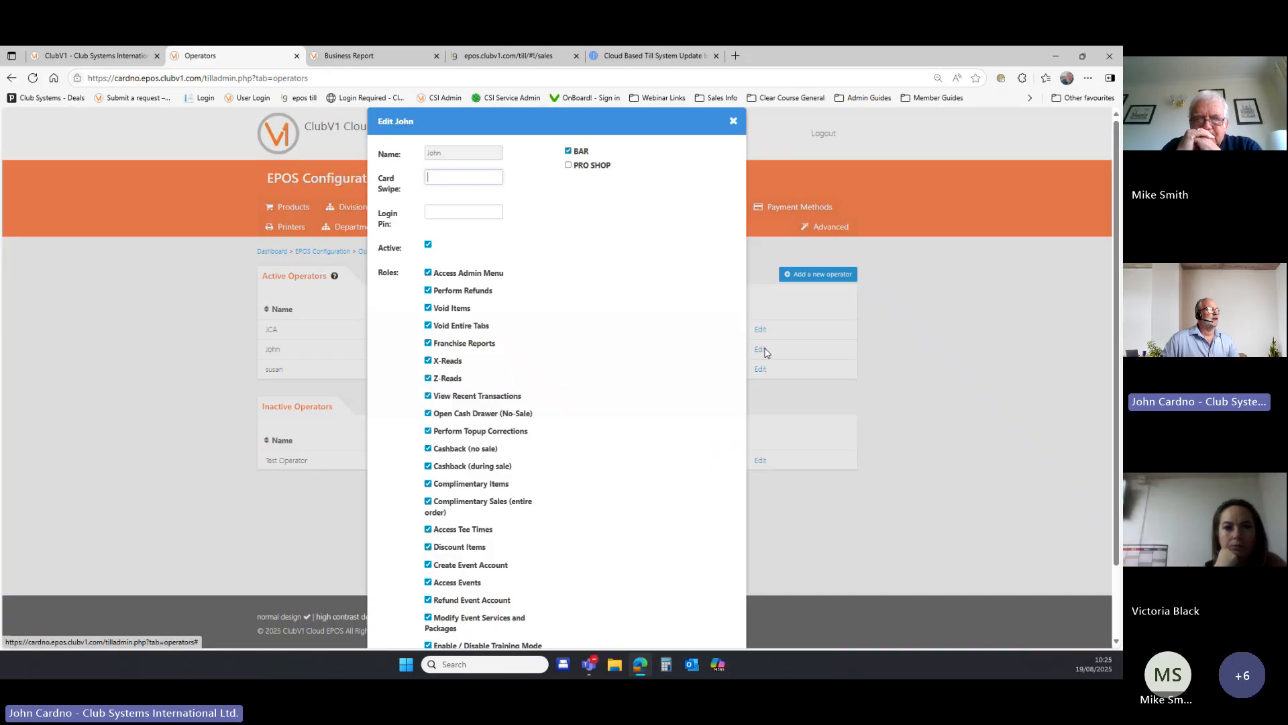
scroll(523, 533, "down", 1)
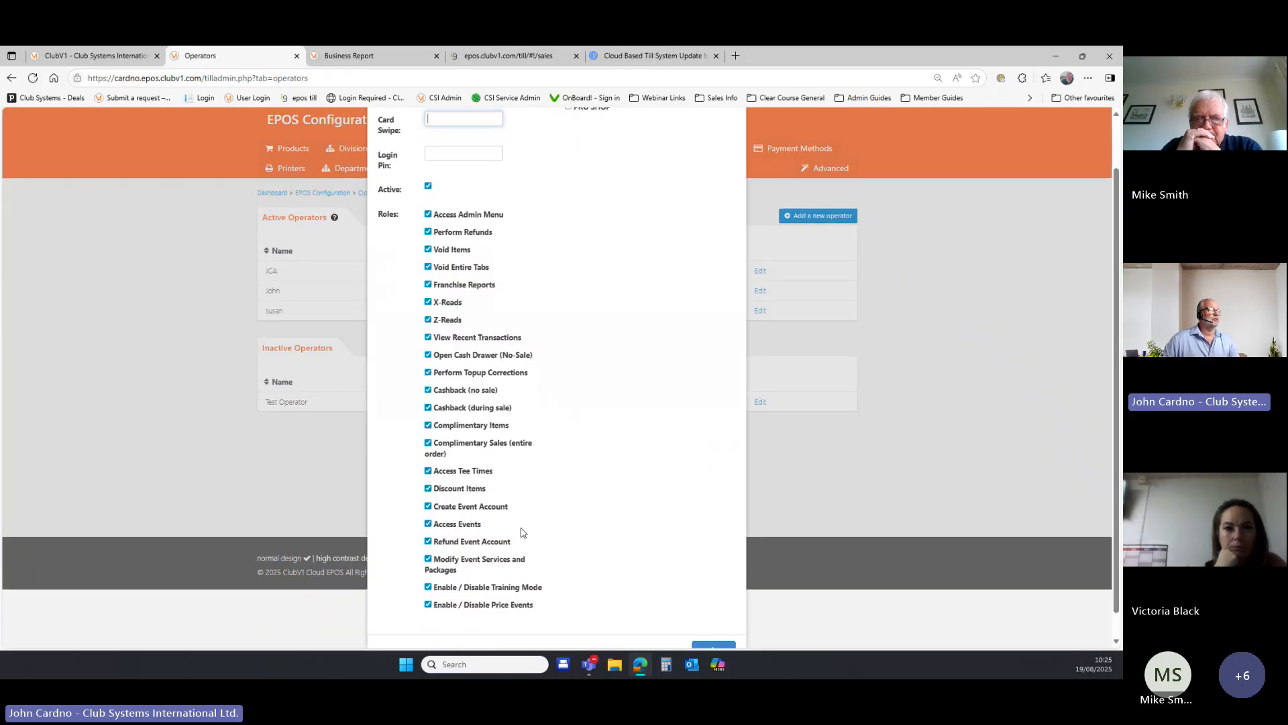
scroll(523, 532, "up", 1)
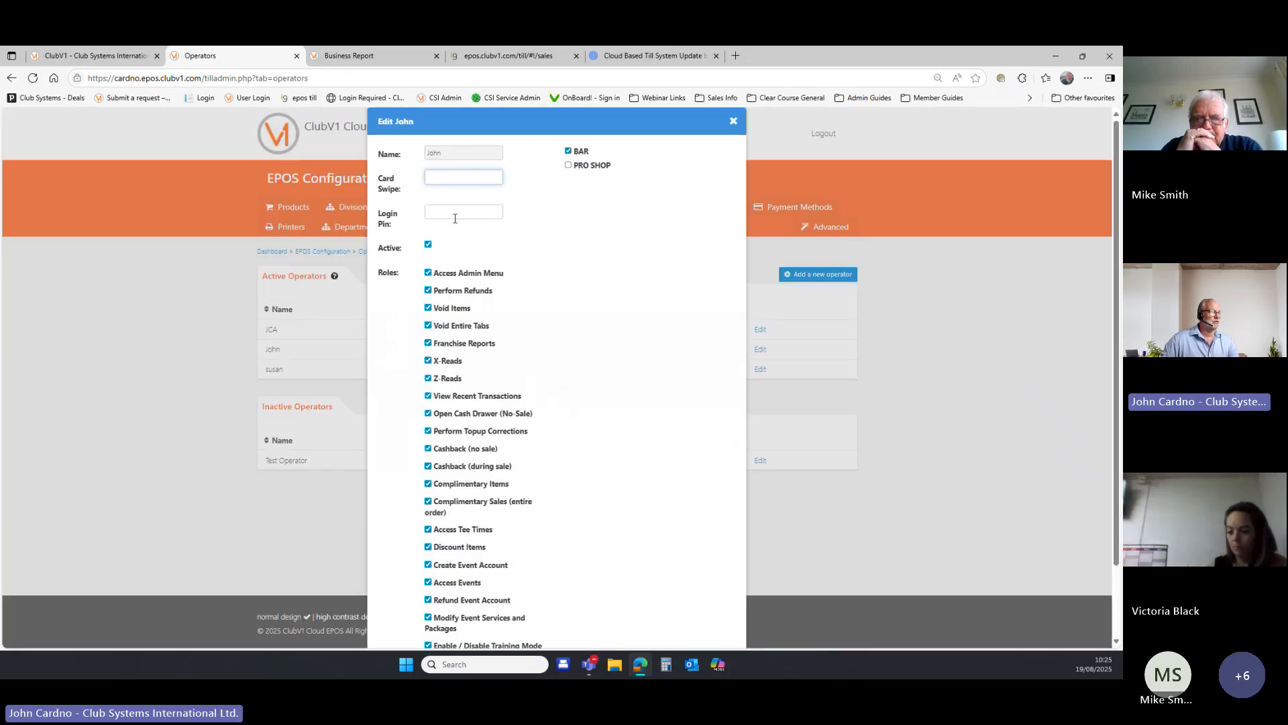
scroll(546, 388, "down", 1)
scroll(555, 403, "up", 1)
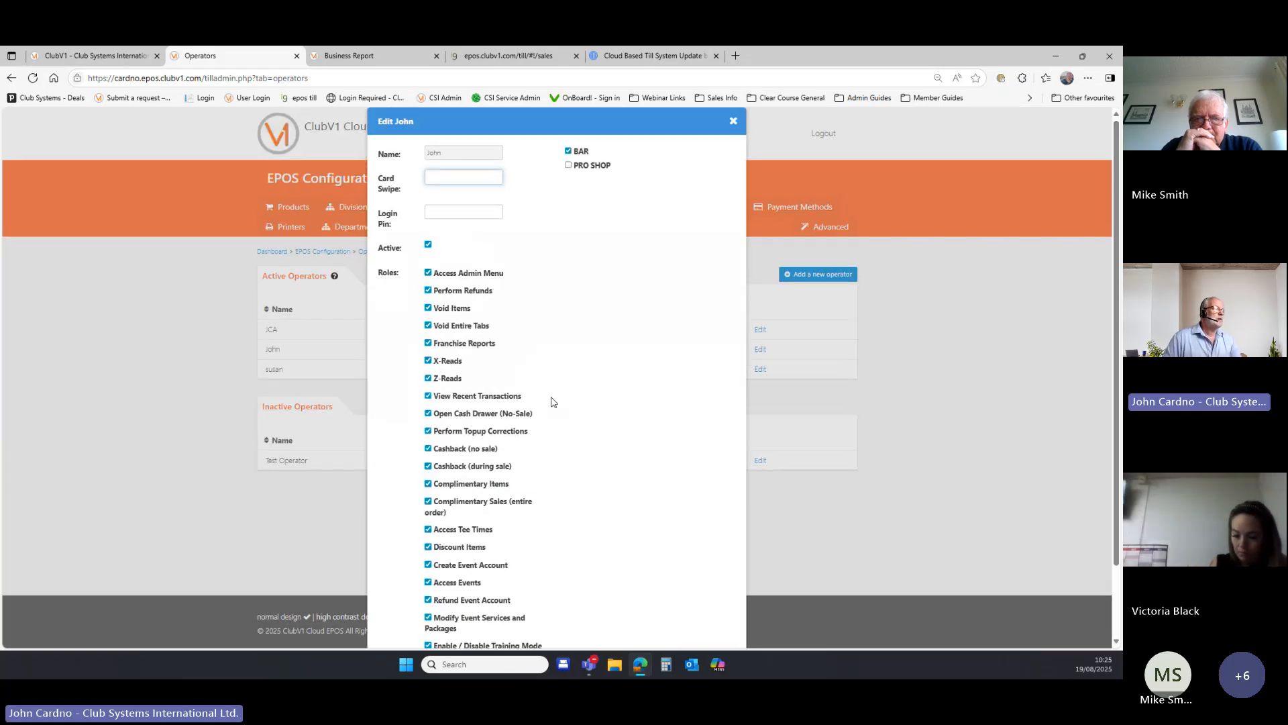
scroll(615, 368, "down", 1)
scroll(618, 366, "up", 1)
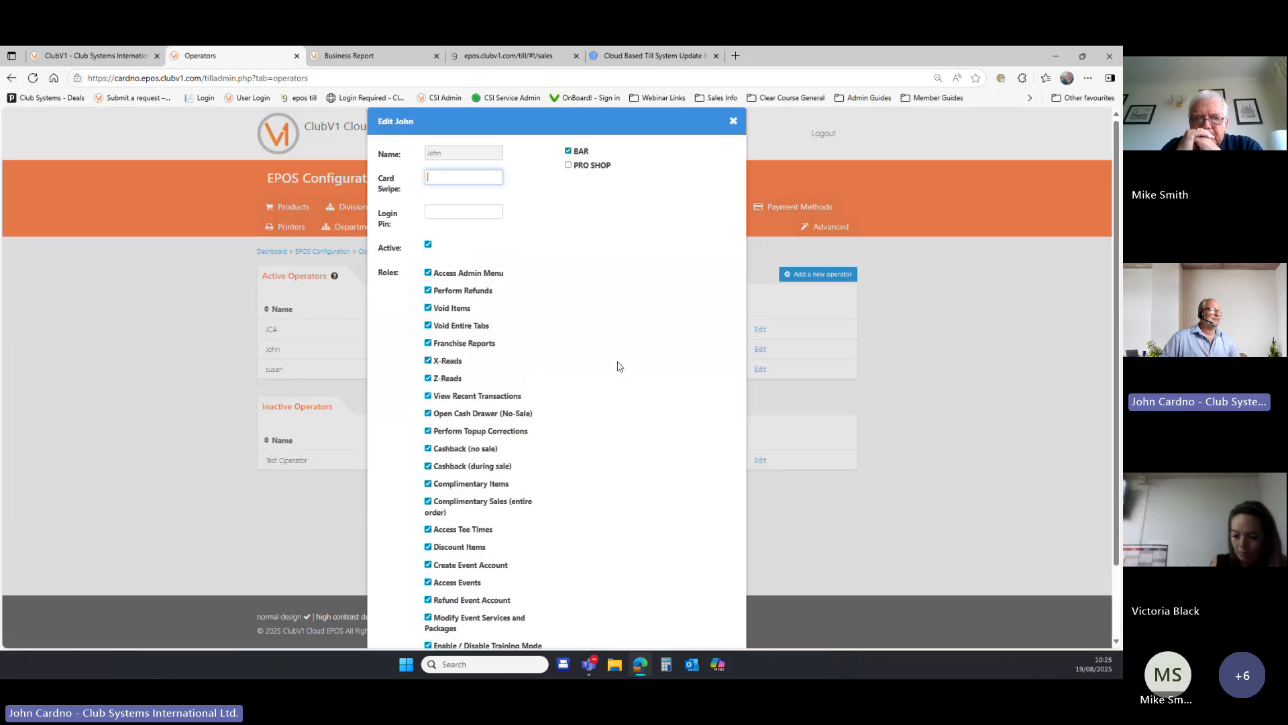
left_click(734, 121)
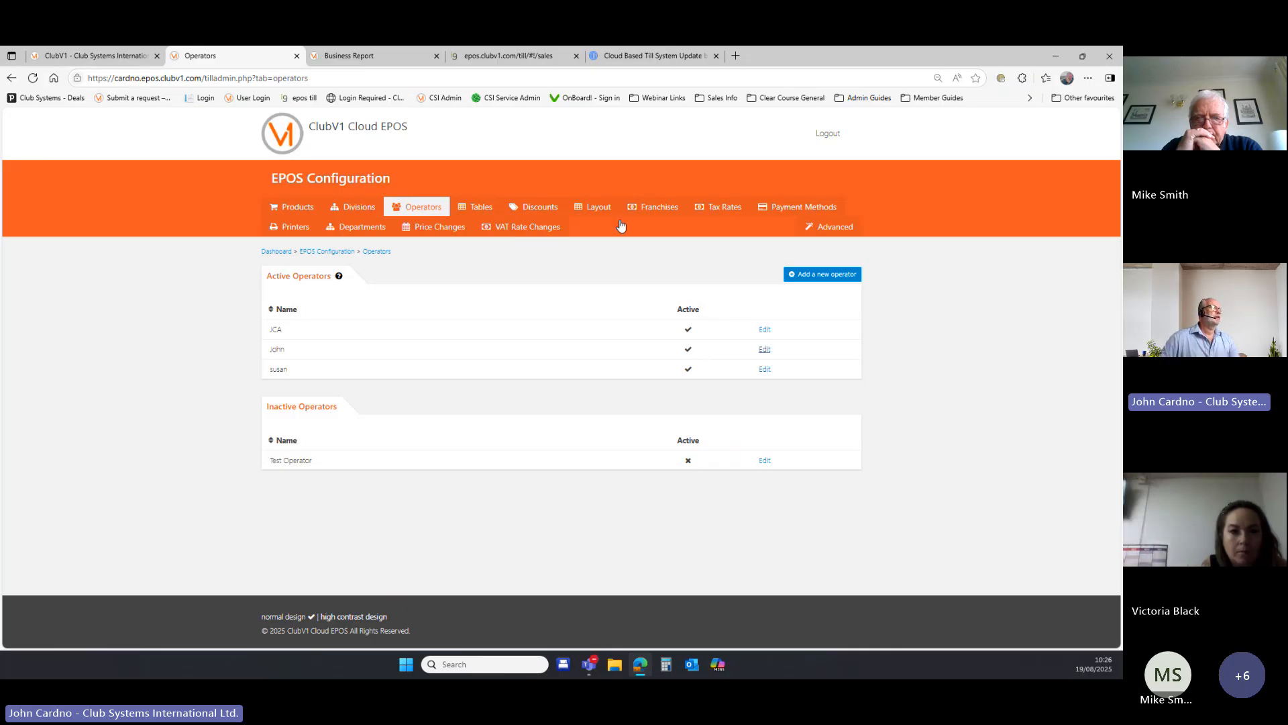
- View the admin menu options on the till and return to the sales screen
left_click(487, 57)
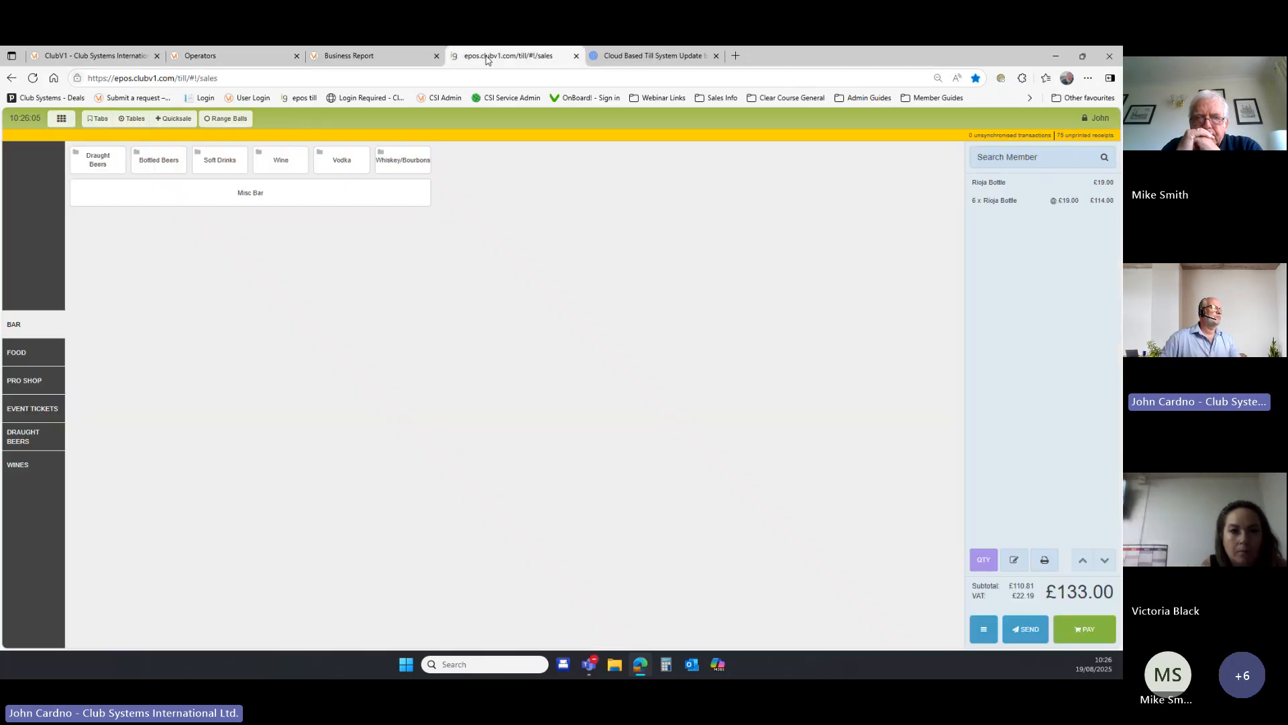
left_click(63, 119)
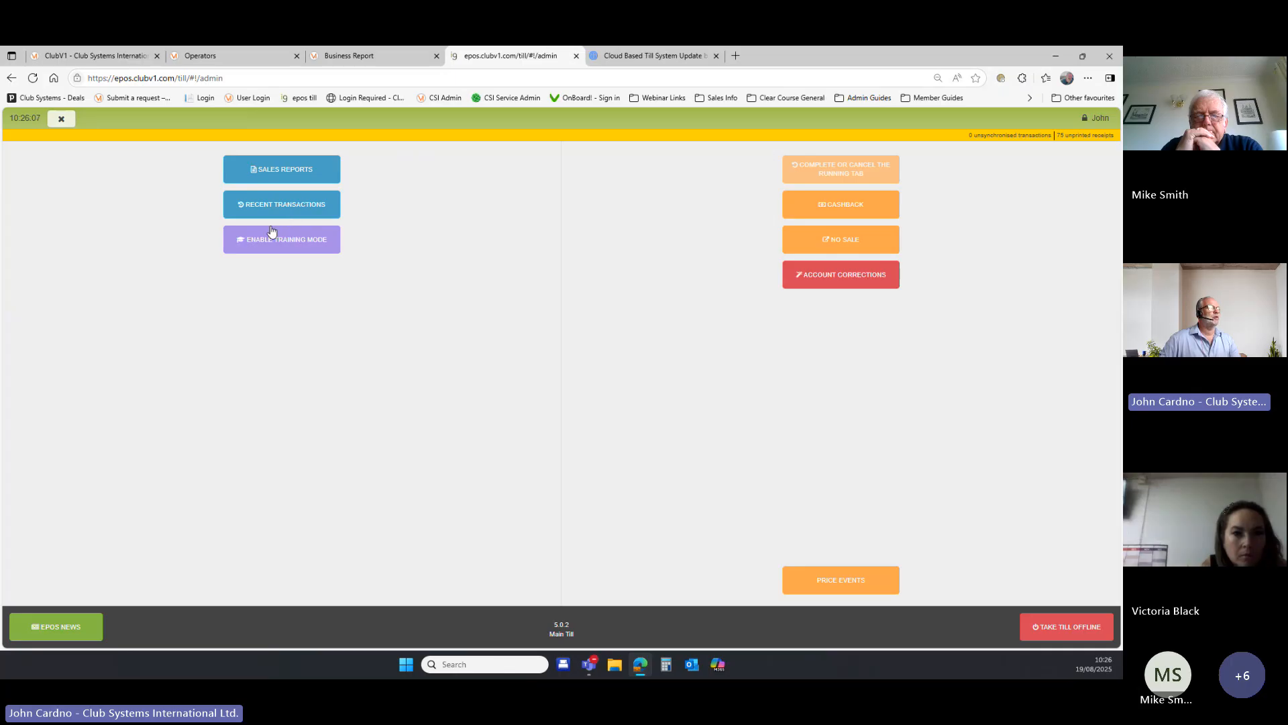
left_click(62, 120)
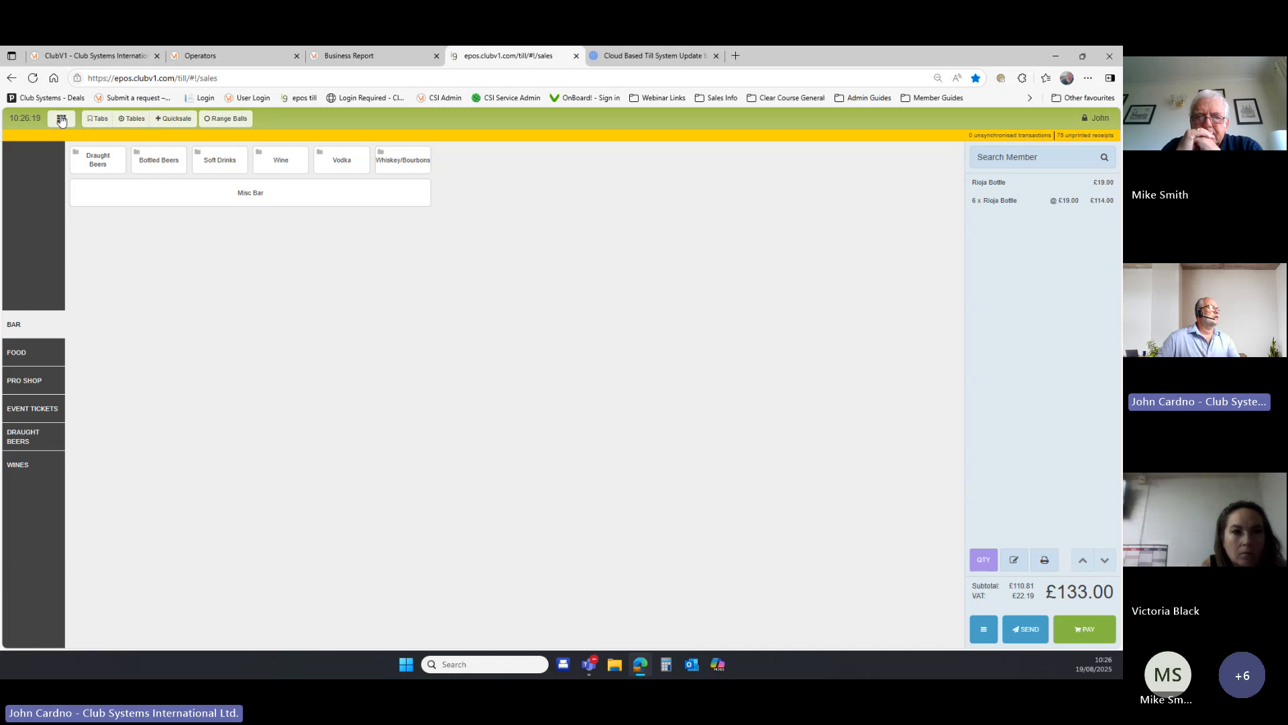
- Return to the back-office EPOS configuration and open the list of tables
left_click(216, 63)
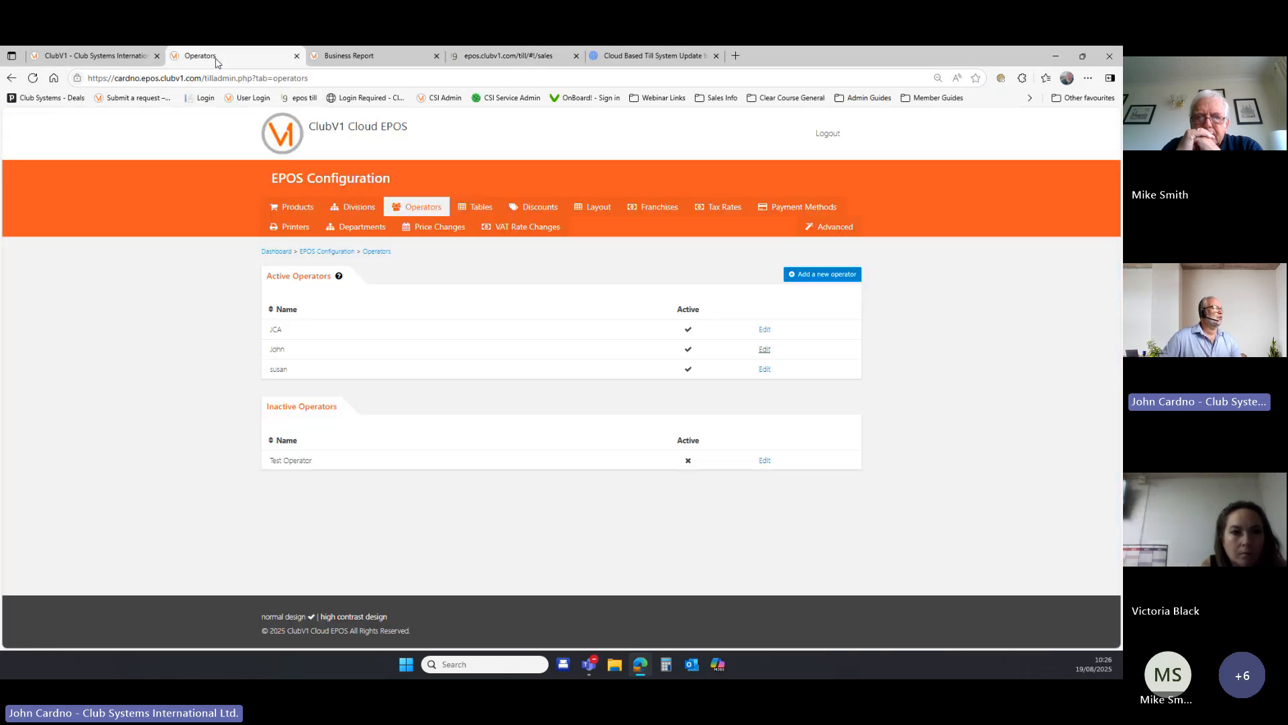
left_click(471, 210)
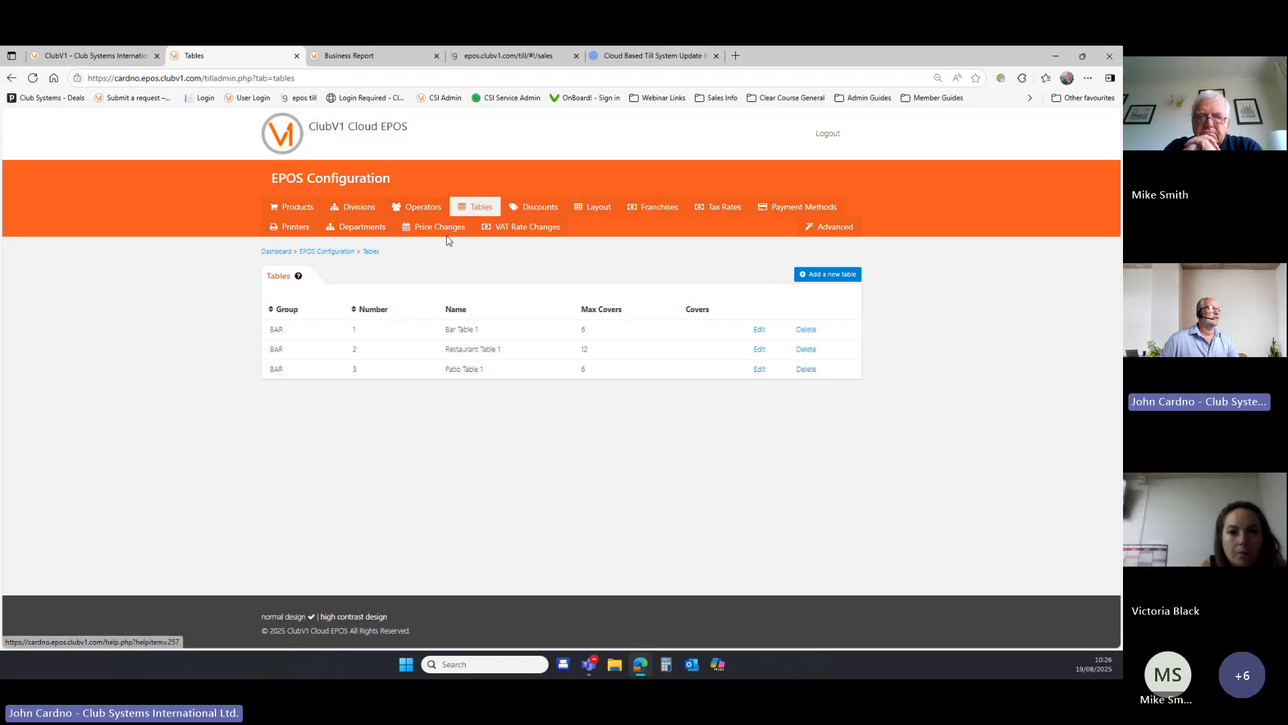
- Switch to the till, attach the recently used member to the Rioja Bottle sale, and save it as a tab under the member's name
left_click(482, 60)
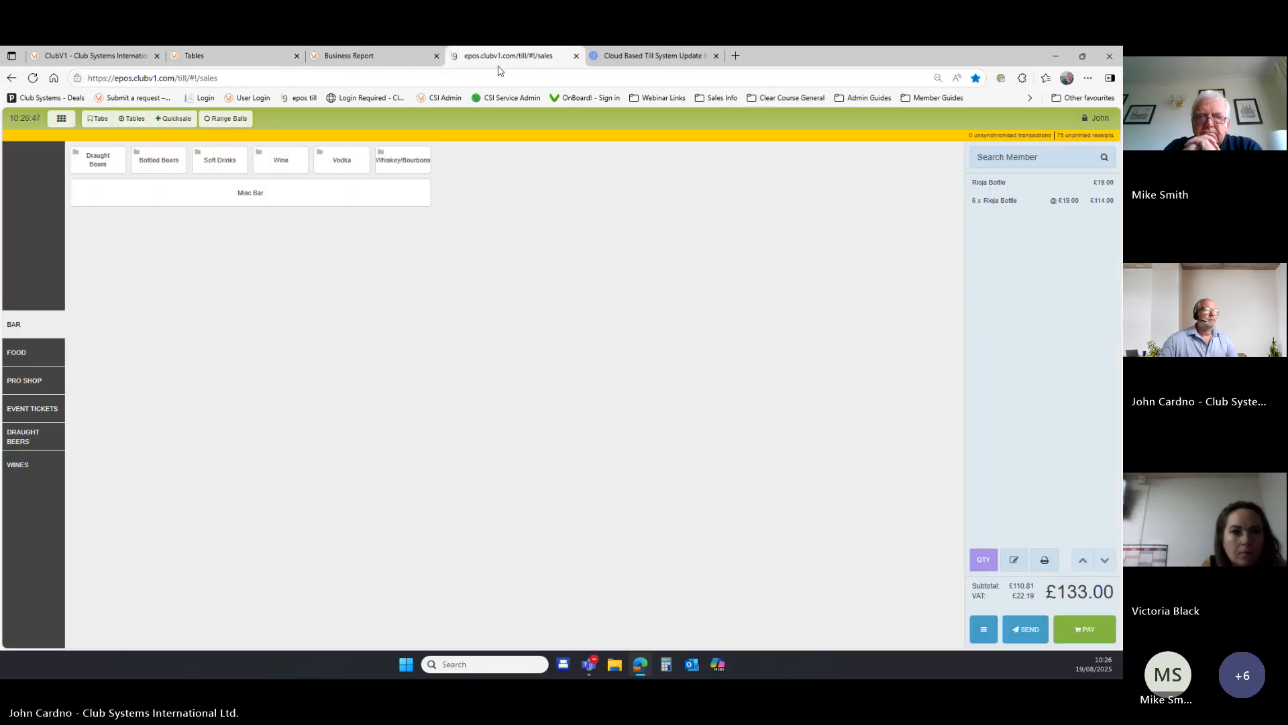
left_click(1002, 158)
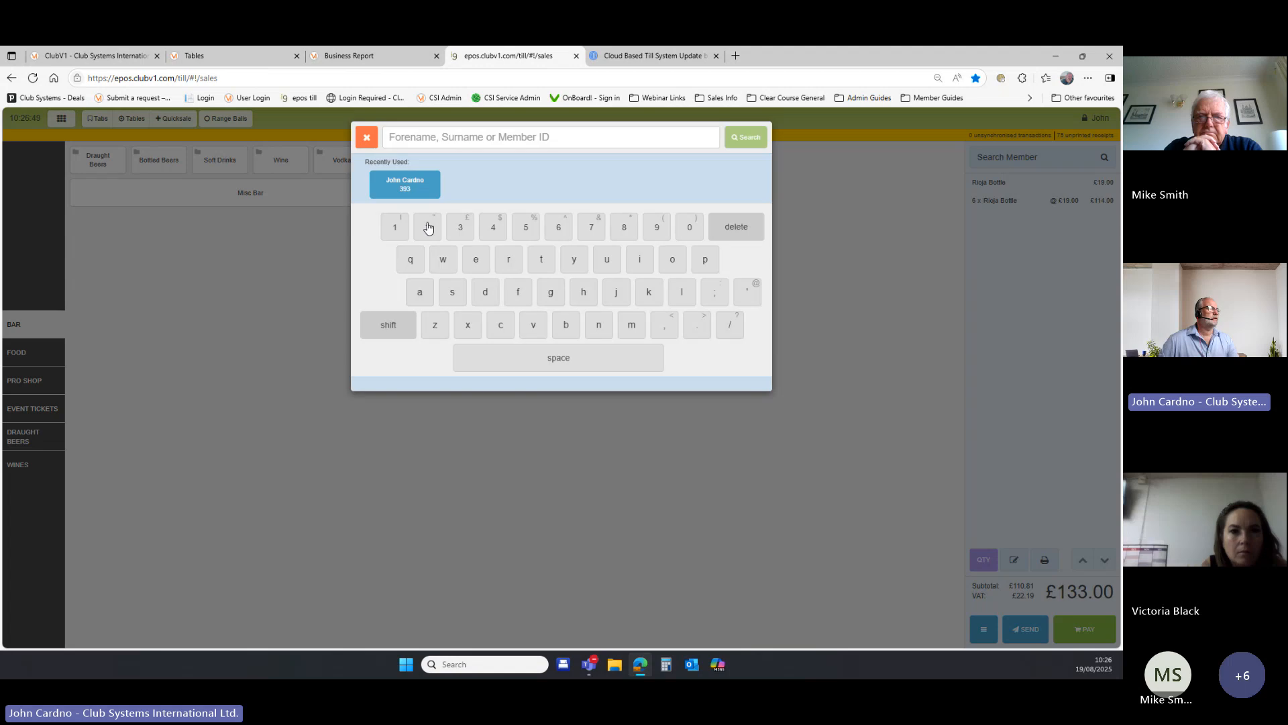
left_click(402, 185)
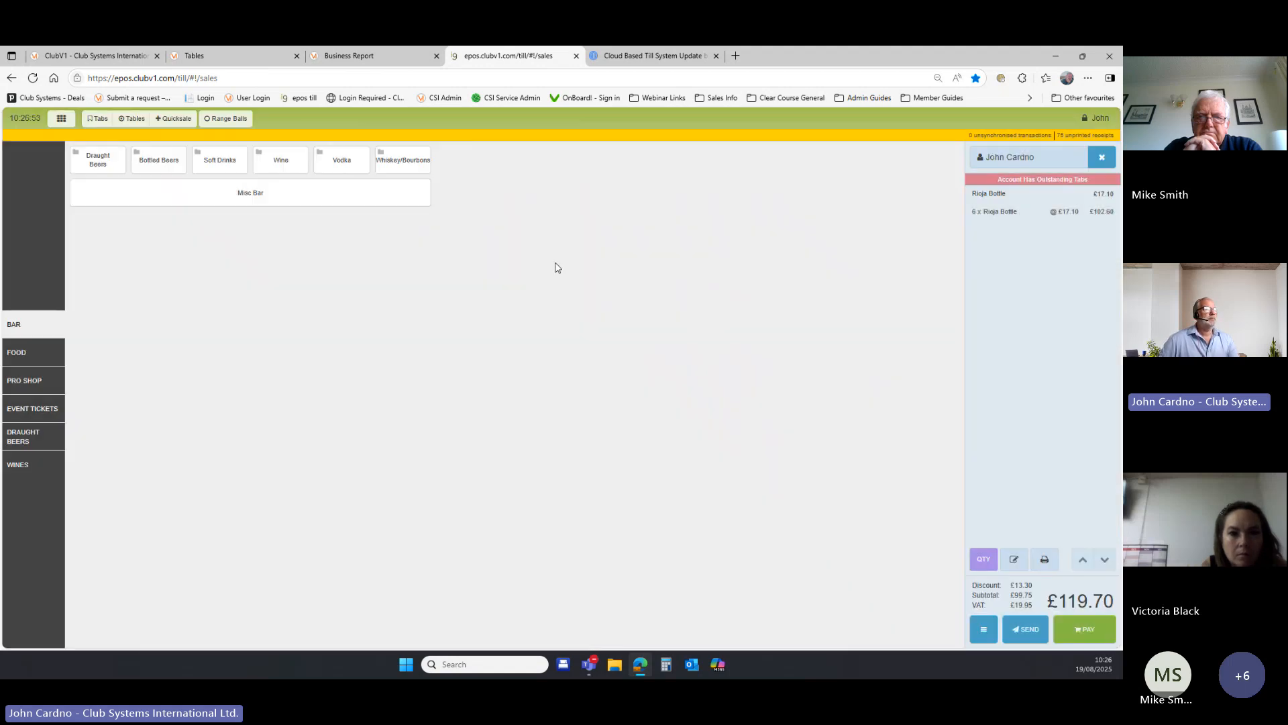
left_click(1017, 629)
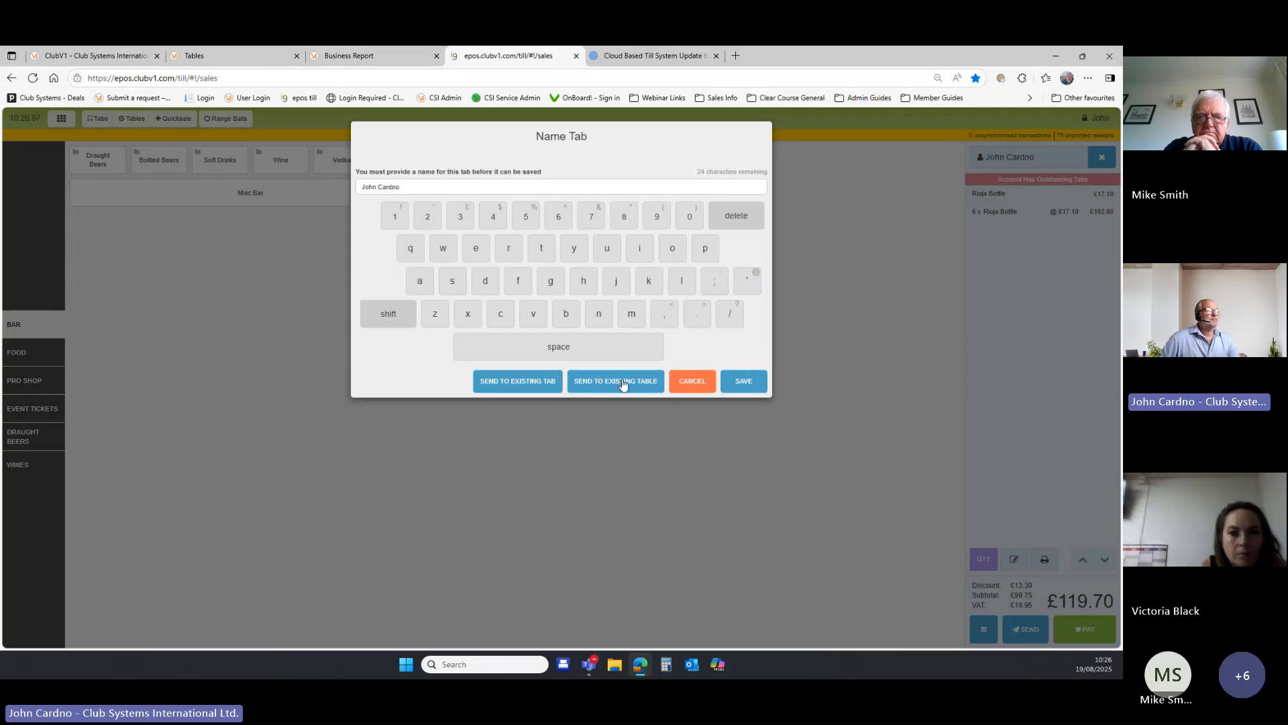
left_click(744, 381)
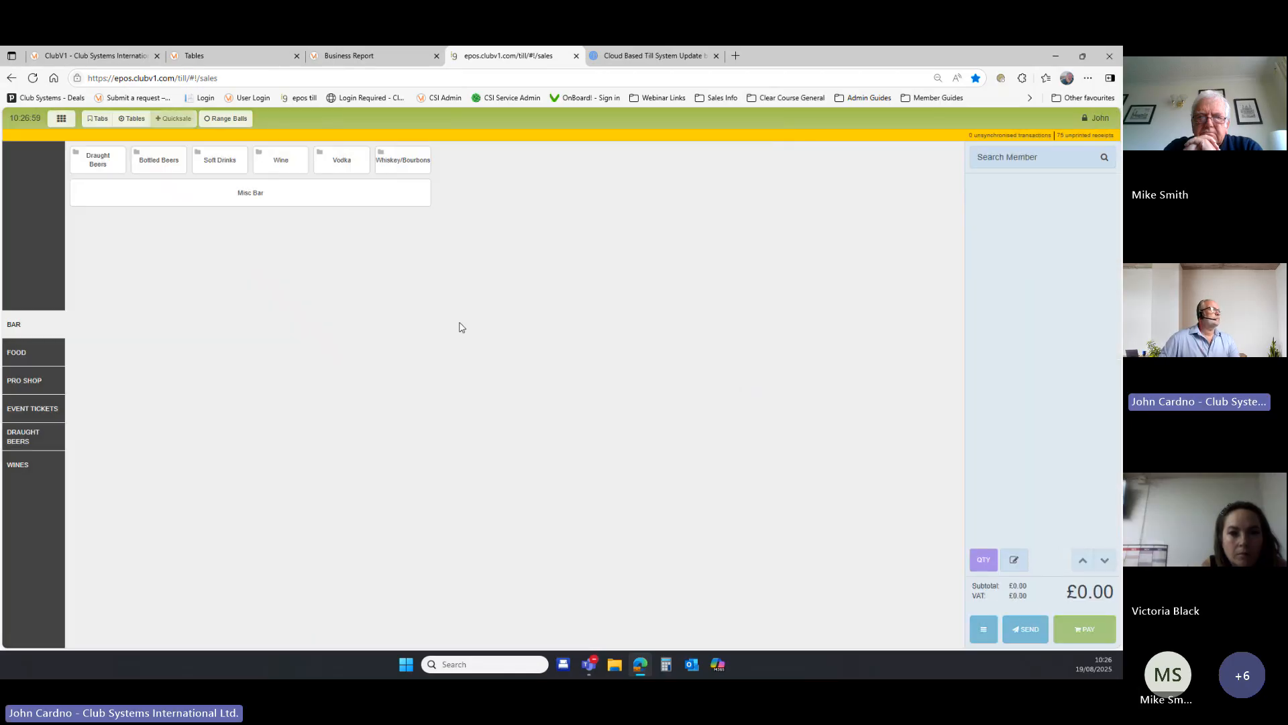
- Check the table availability on the till and return to the sales screen without selecting a member
left_click(128, 117)
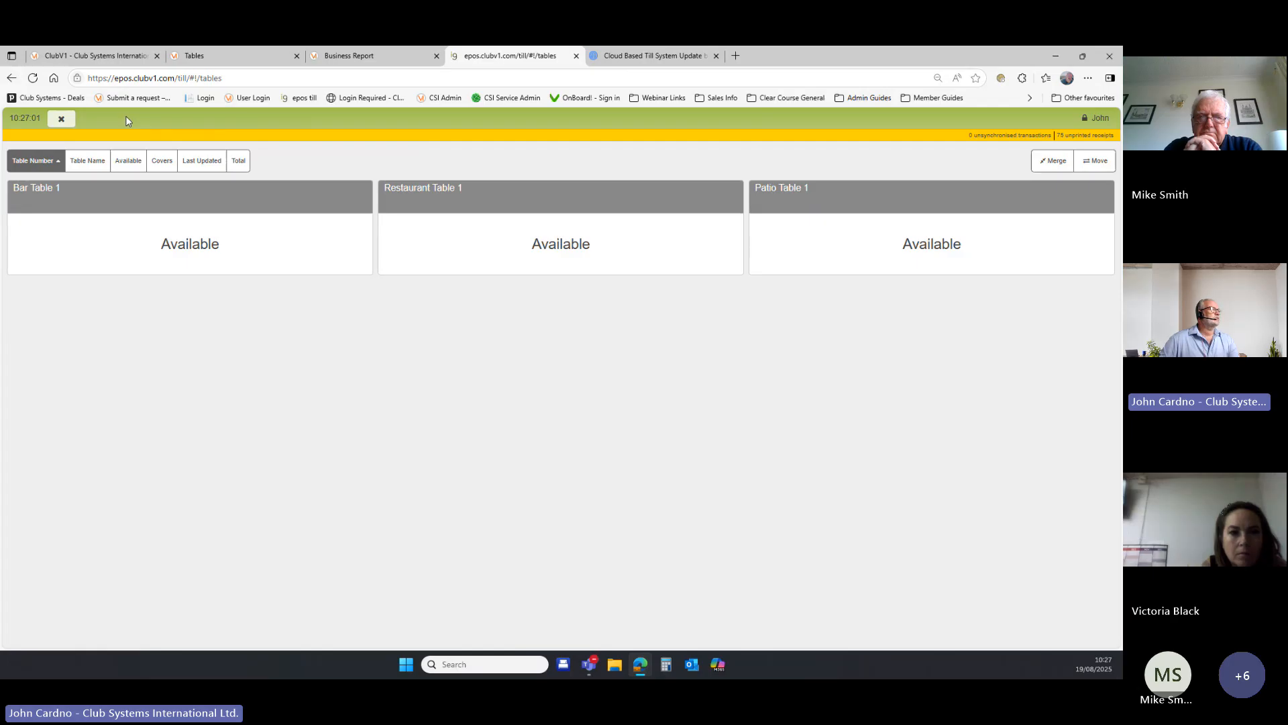
left_click(62, 120)
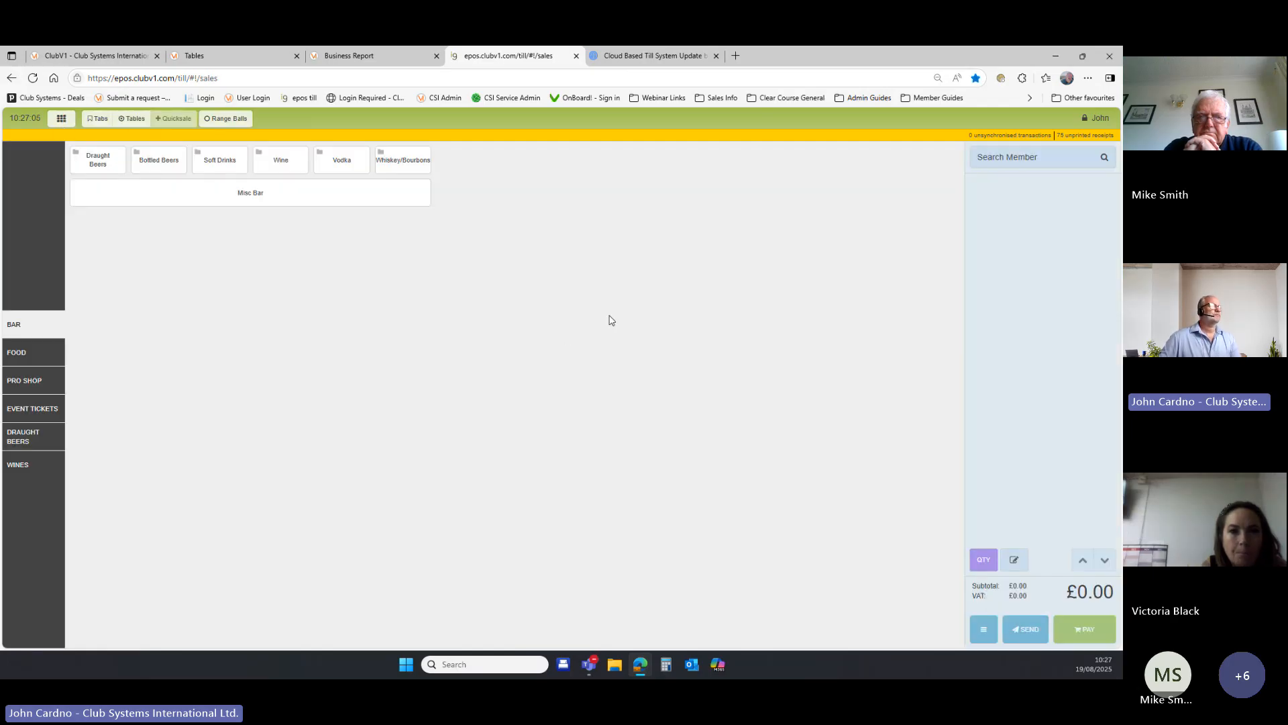
left_click(994, 159)
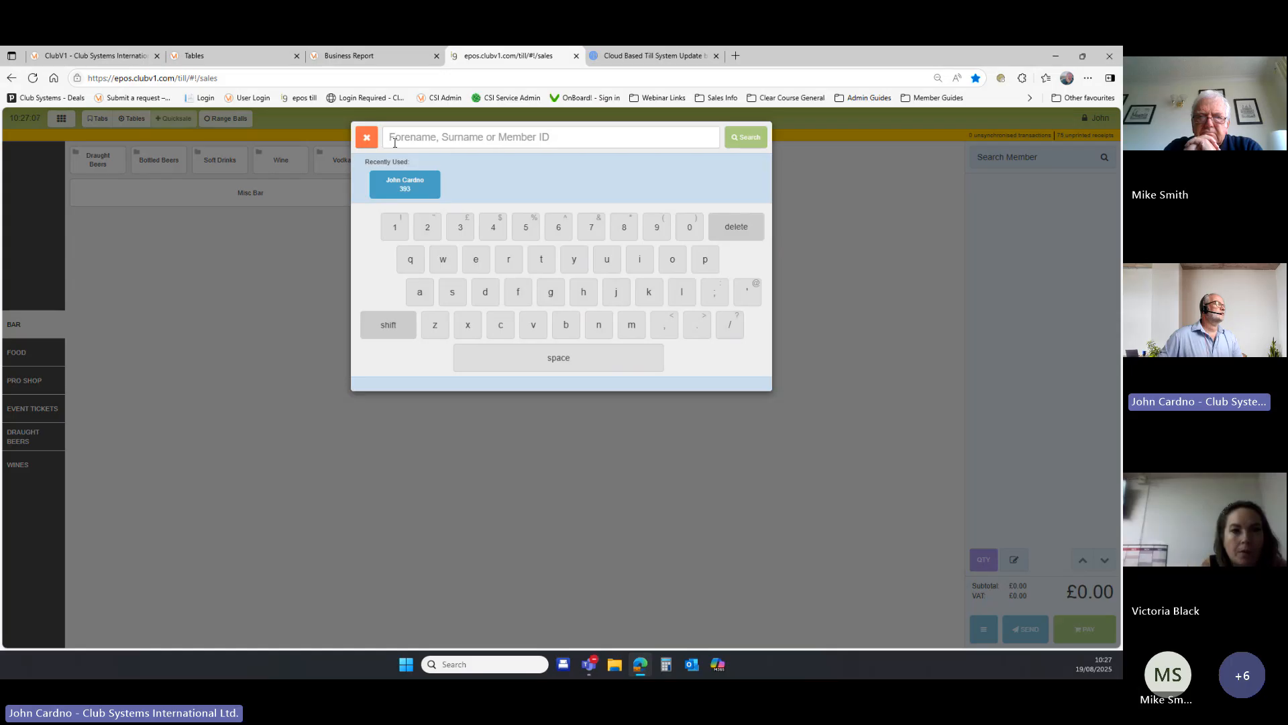
left_click(366, 137)
- Assign the member's most recently updated tab to Patio Table 1 and close the table details
left_click(94, 118)
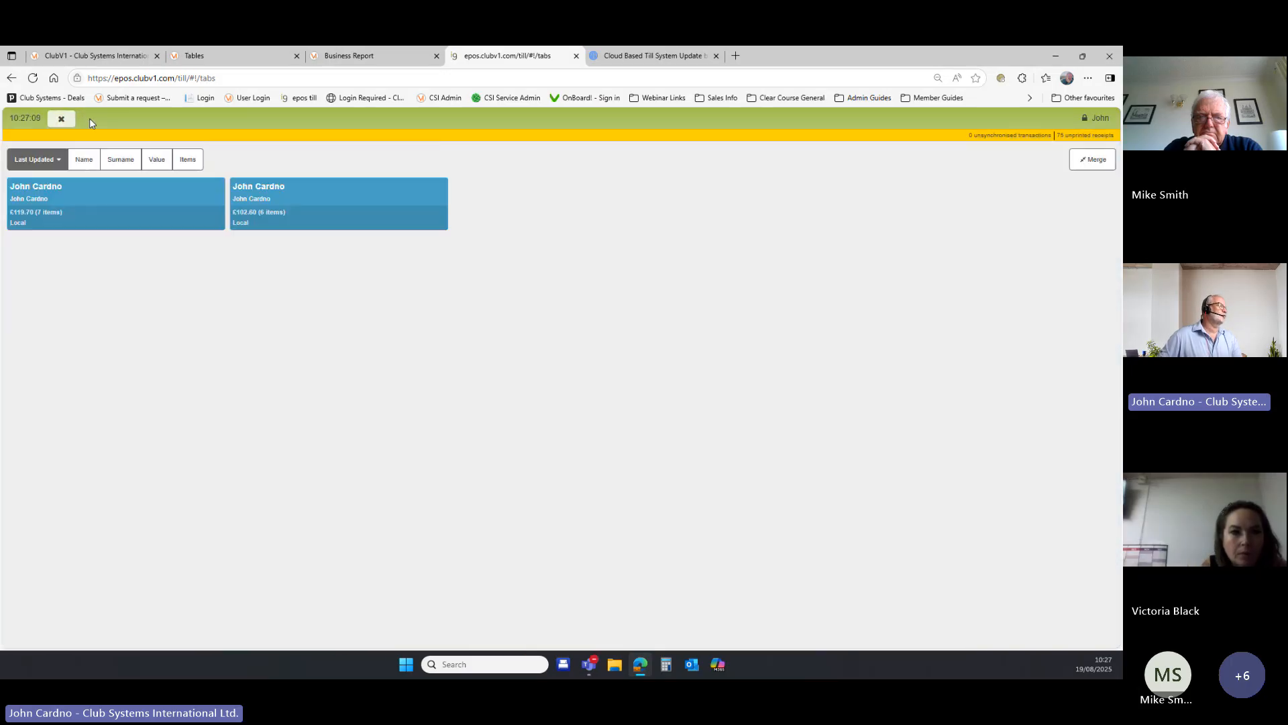
left_click(149, 209)
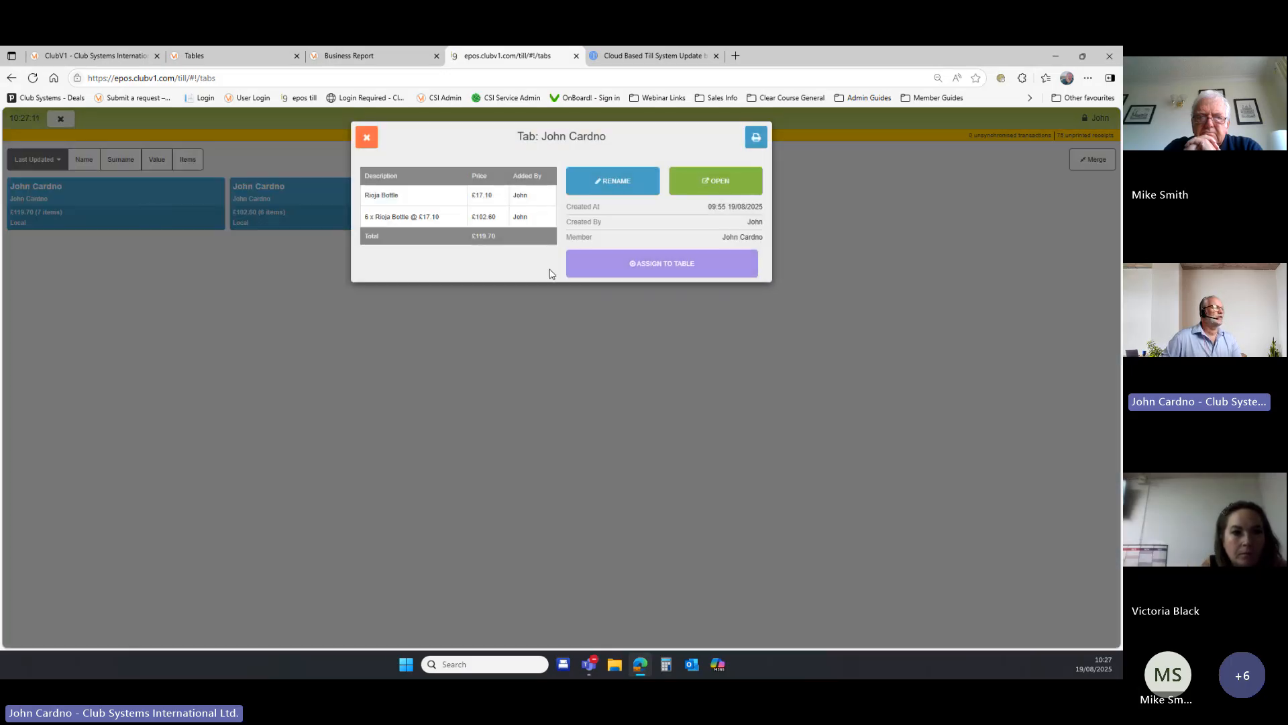
left_click(663, 259)
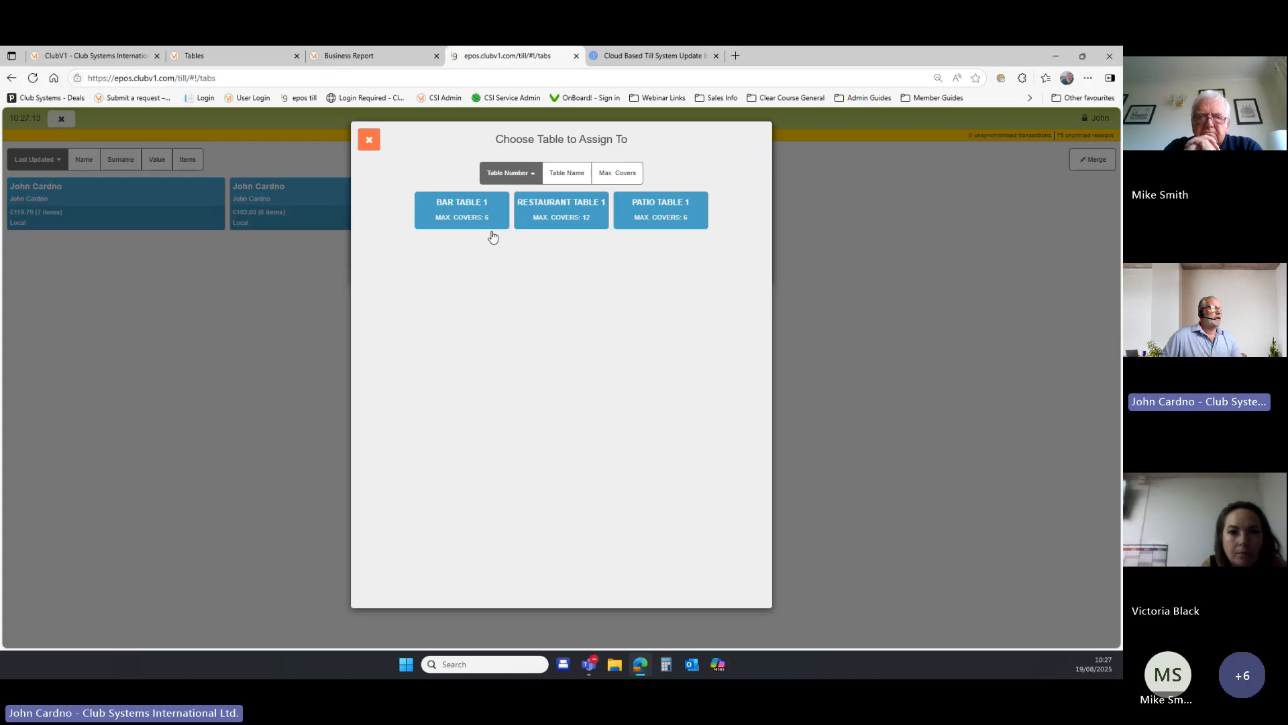
left_click(674, 218)
left_click(628, 362)
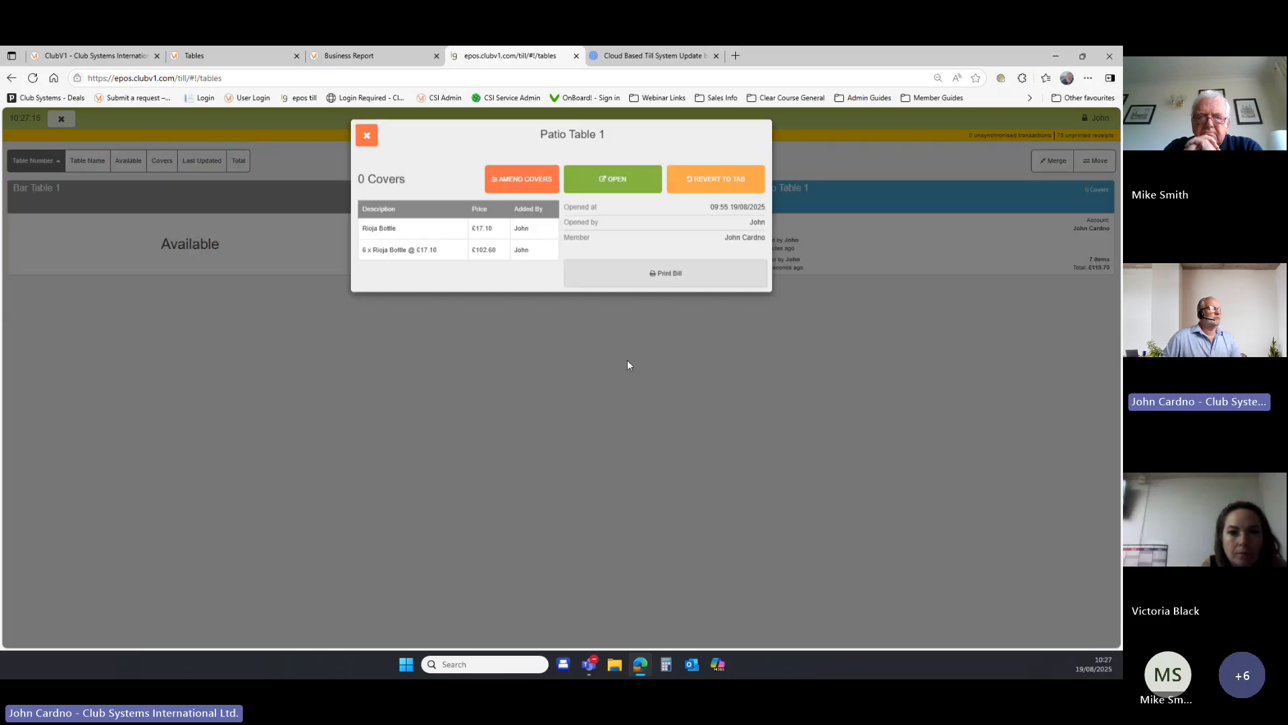
left_click(367, 139)
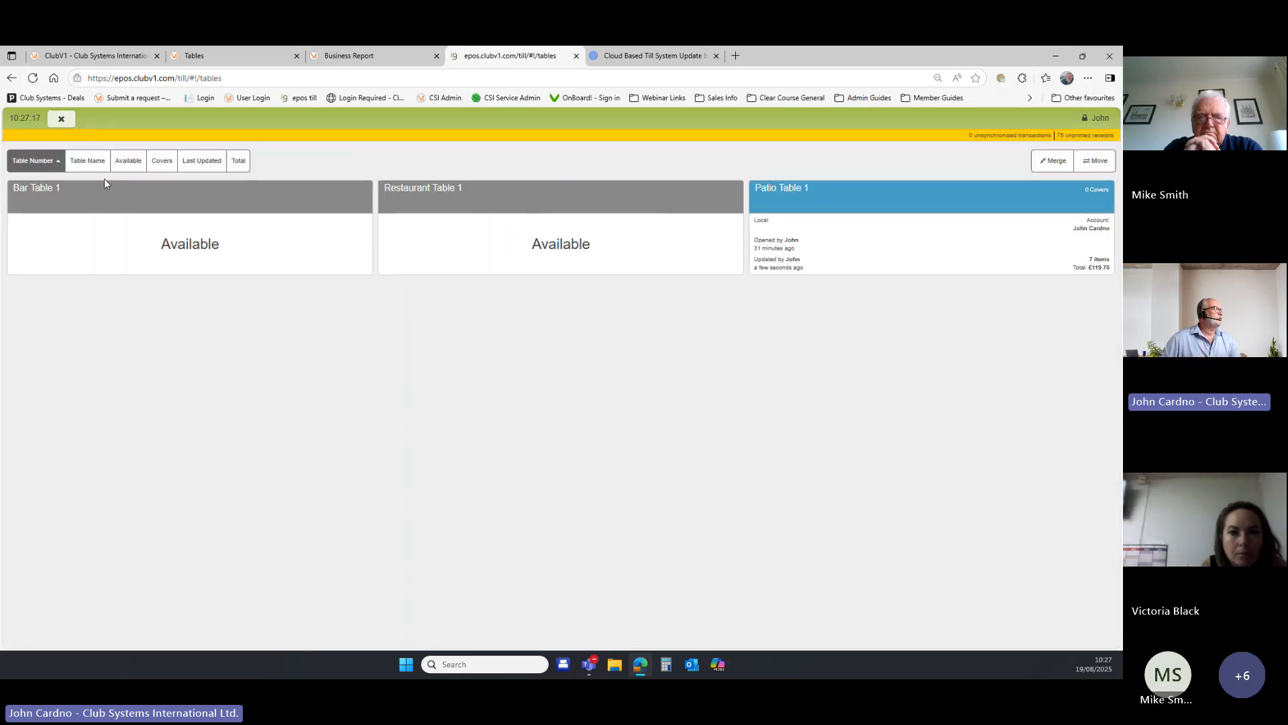
- Reopen the table overview and move the bill from Patio Table 1 to Bar Table 1
left_click(65, 124)
left_click(133, 121)
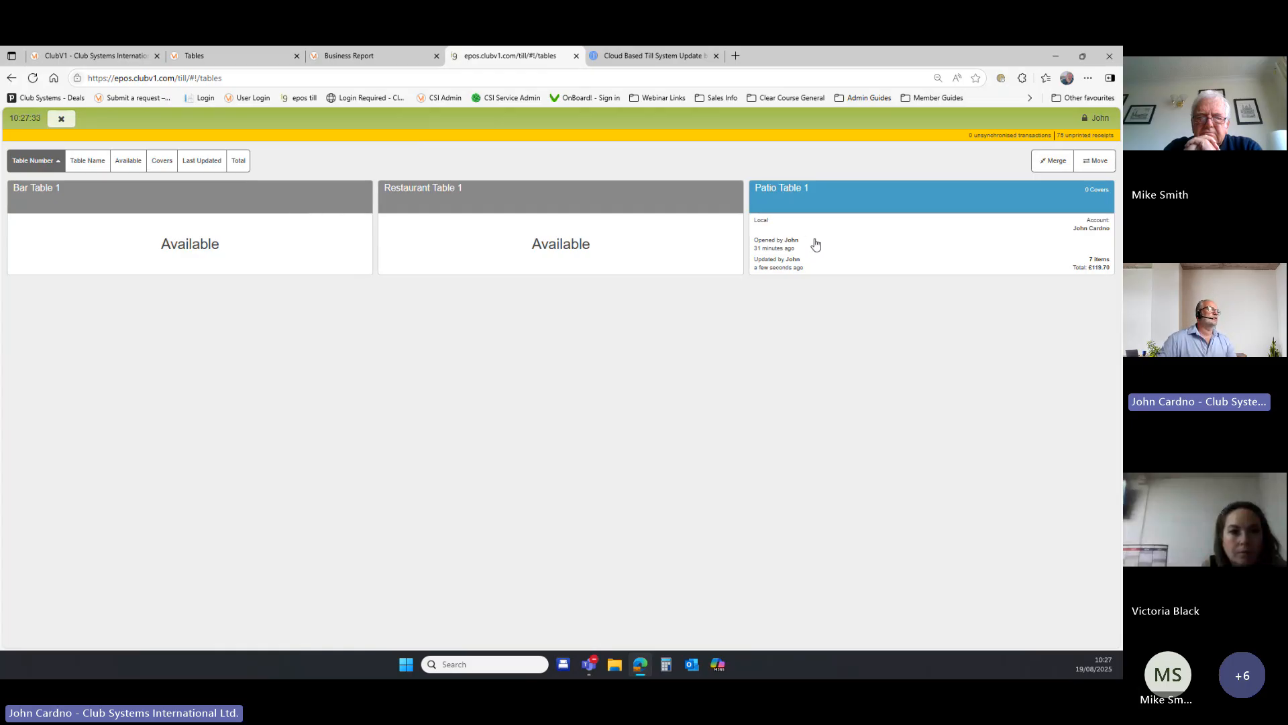
left_click(1087, 165)
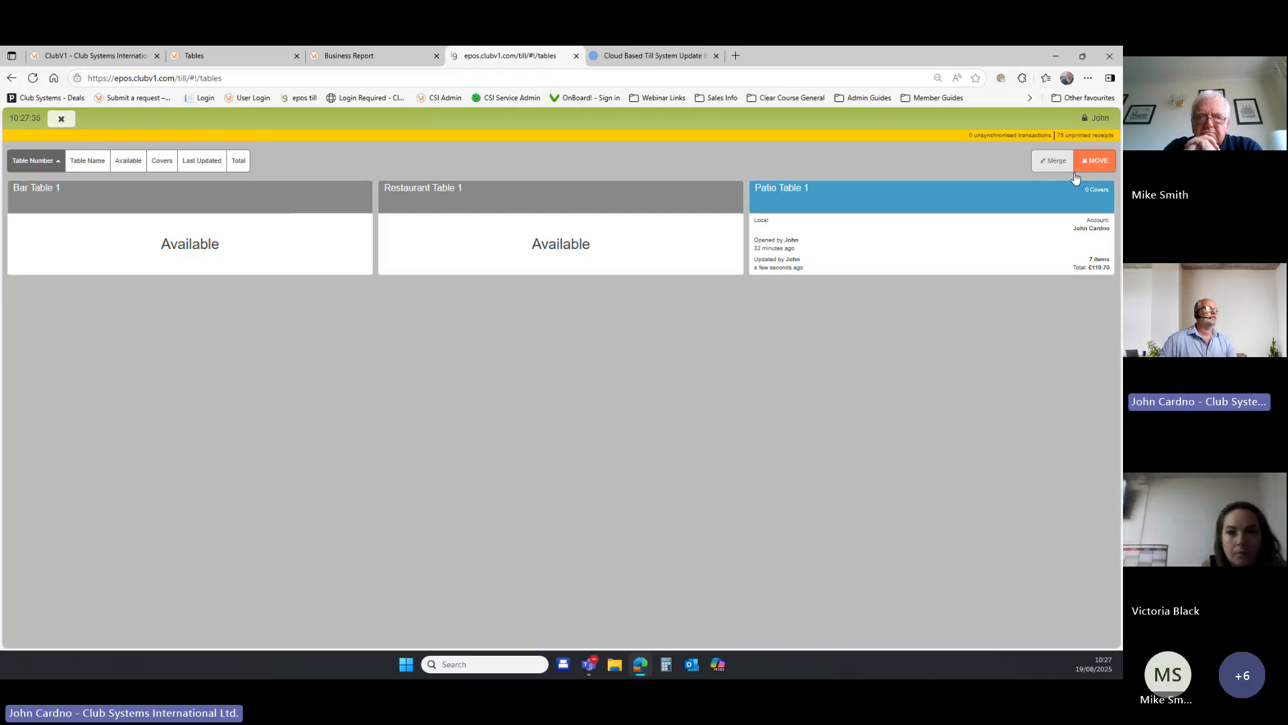
left_click(886, 212)
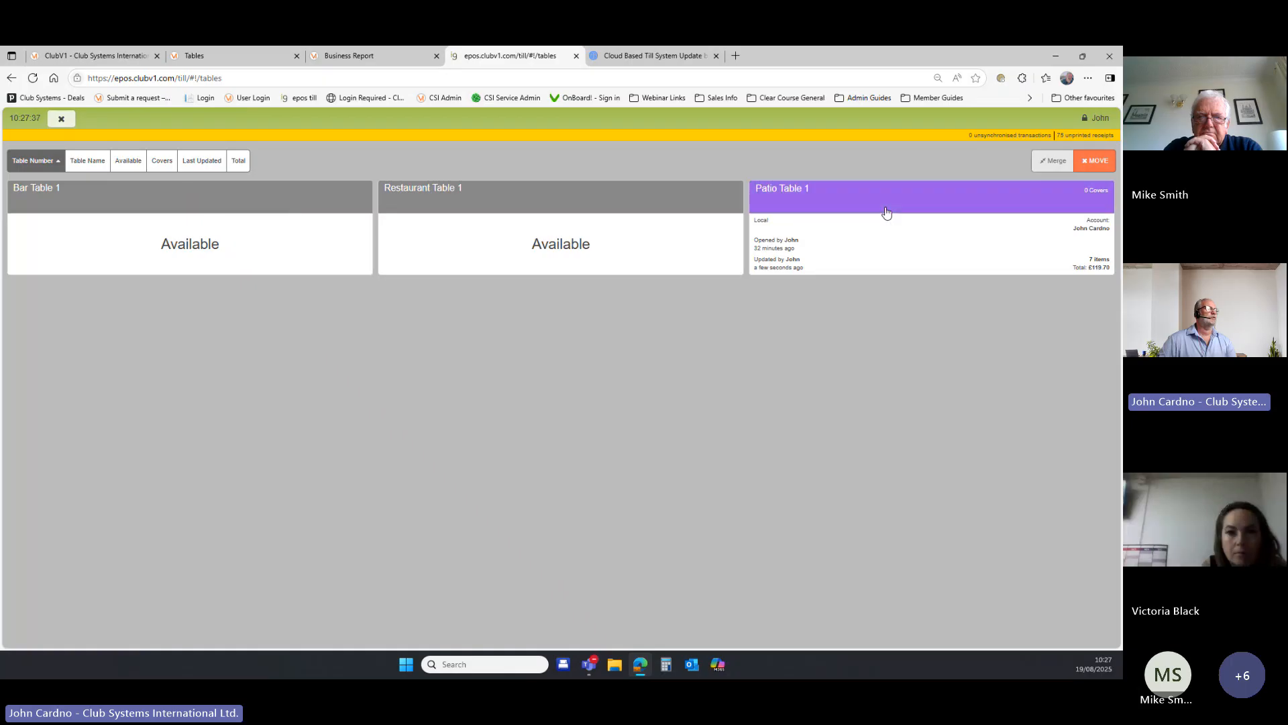
left_click(301, 195)
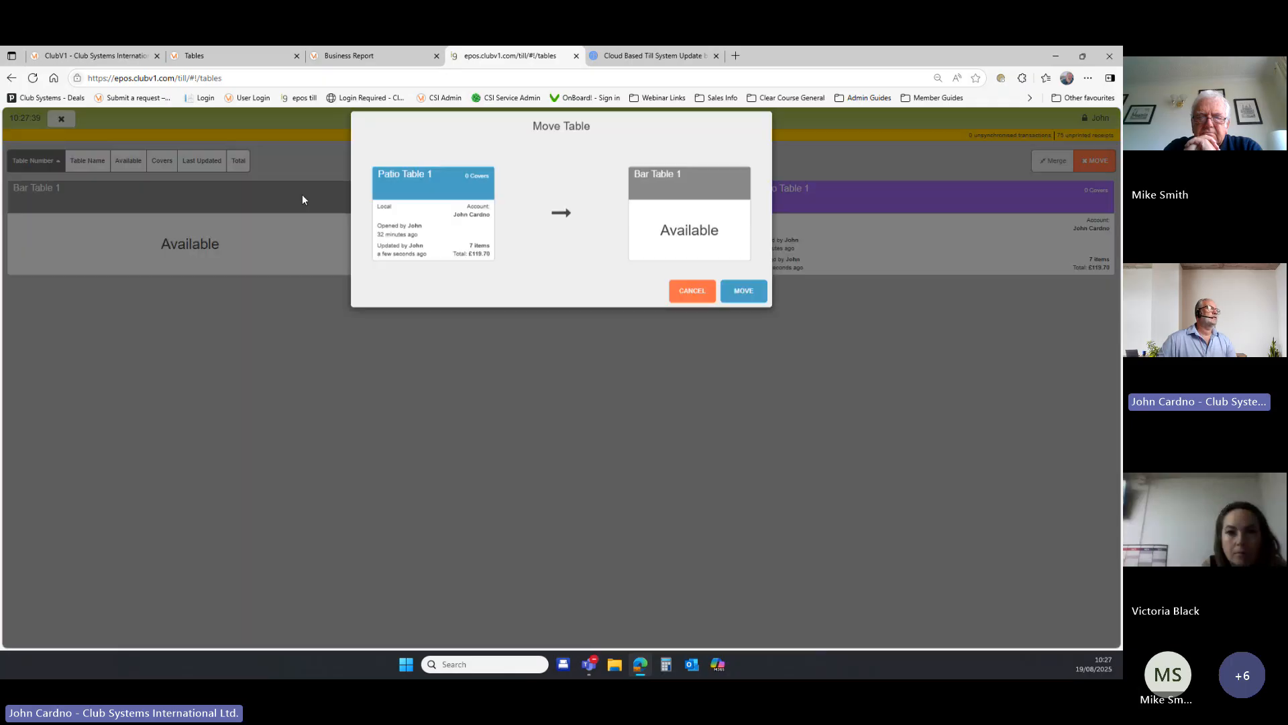
left_click(742, 292)
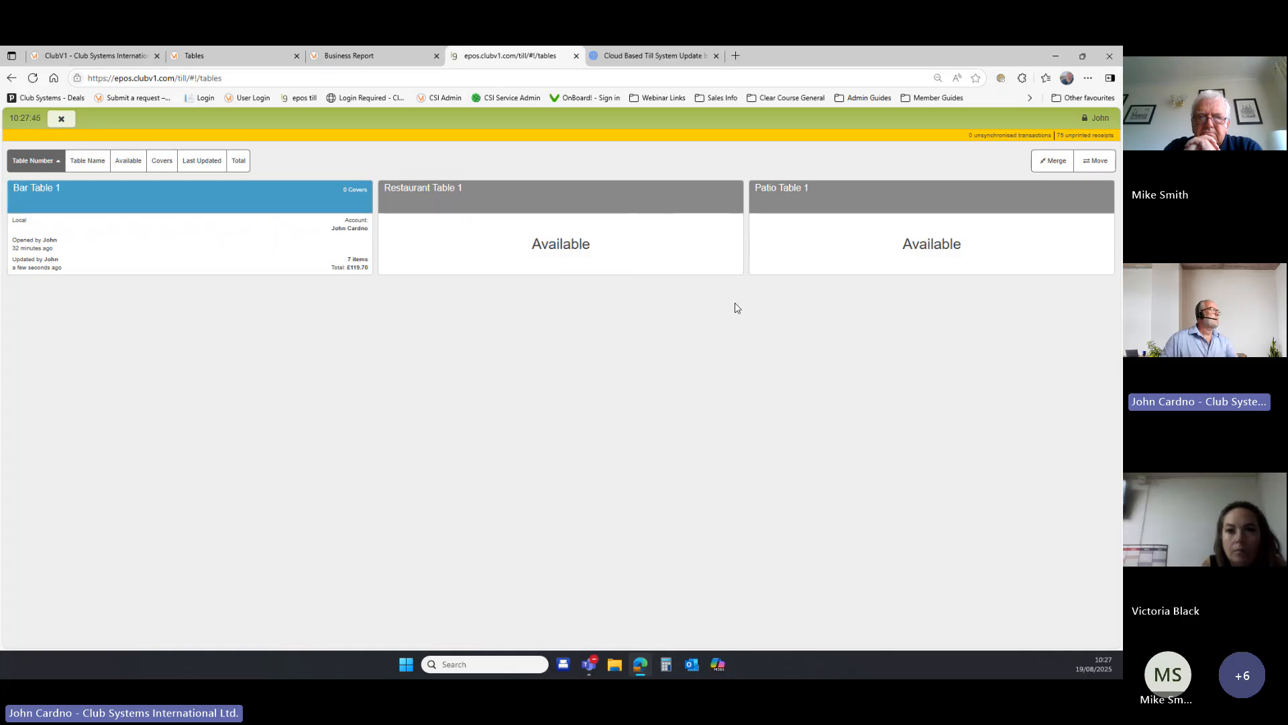
- Start a new sale with three JCA Pints from the Draught Beers page and attach the recently used member
left_click(61, 120)
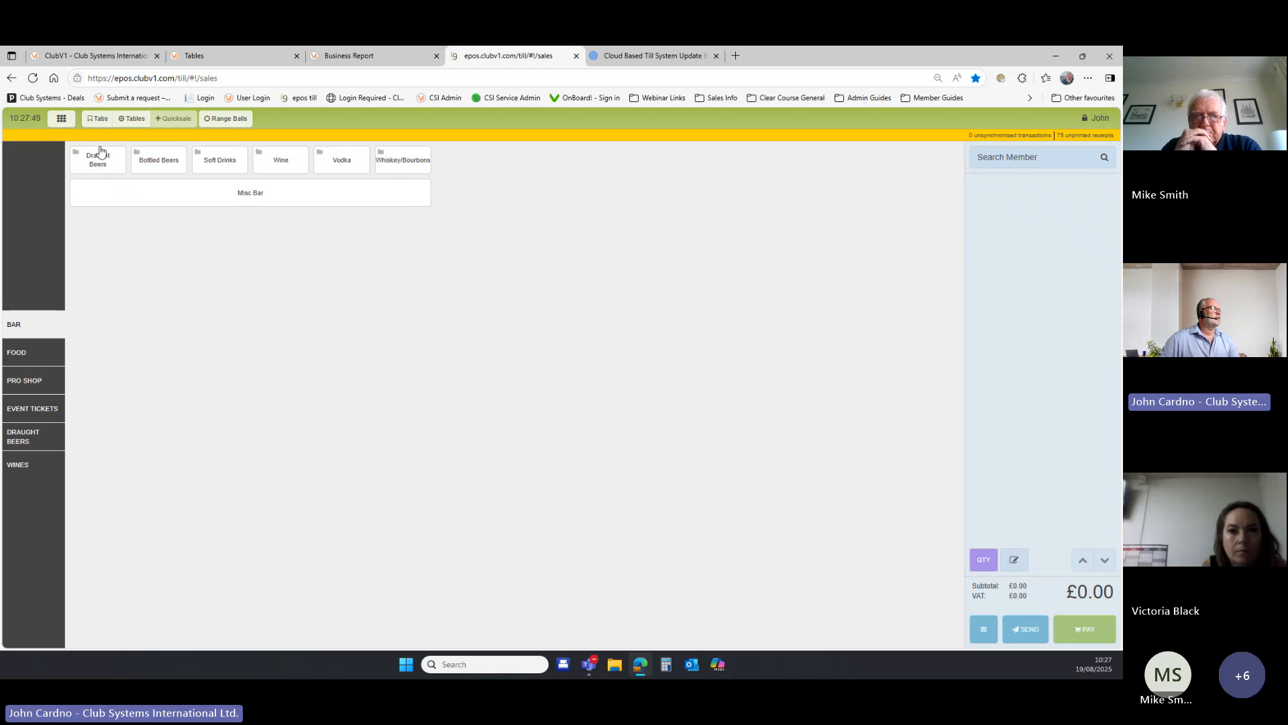
left_click(35, 437)
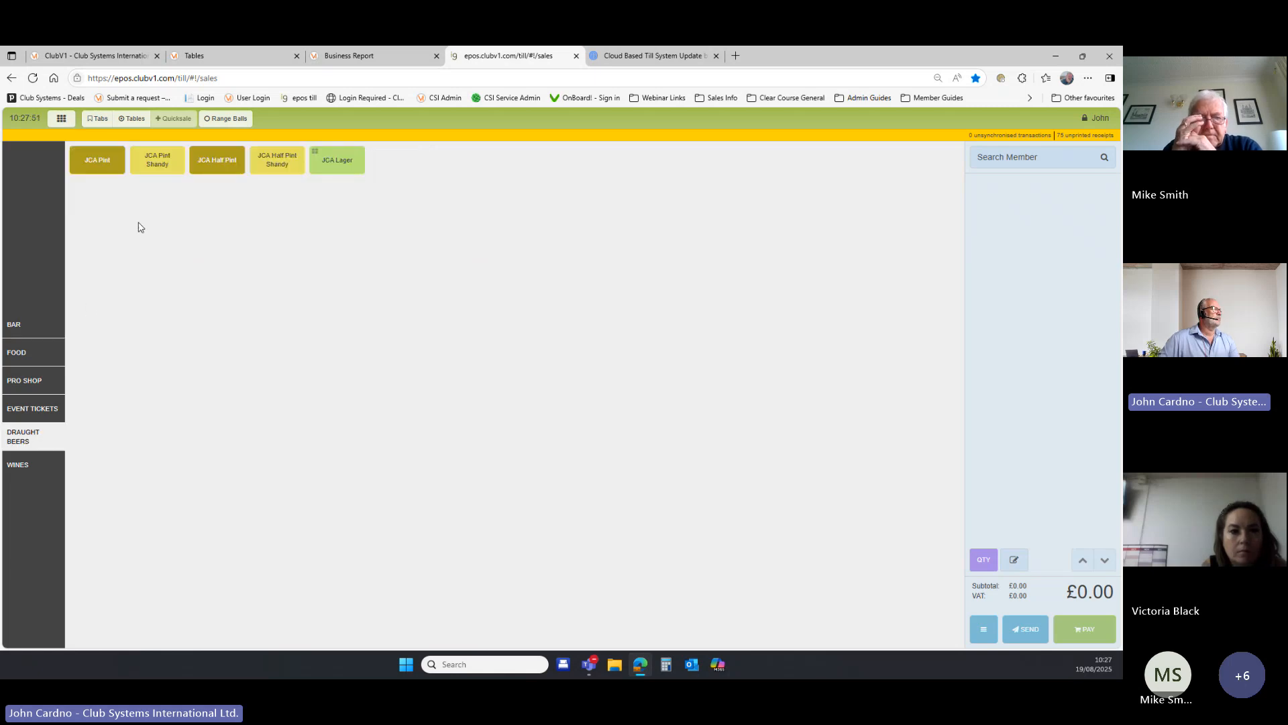
left_click(107, 165)
left_click(108, 164)
left_click(108, 165)
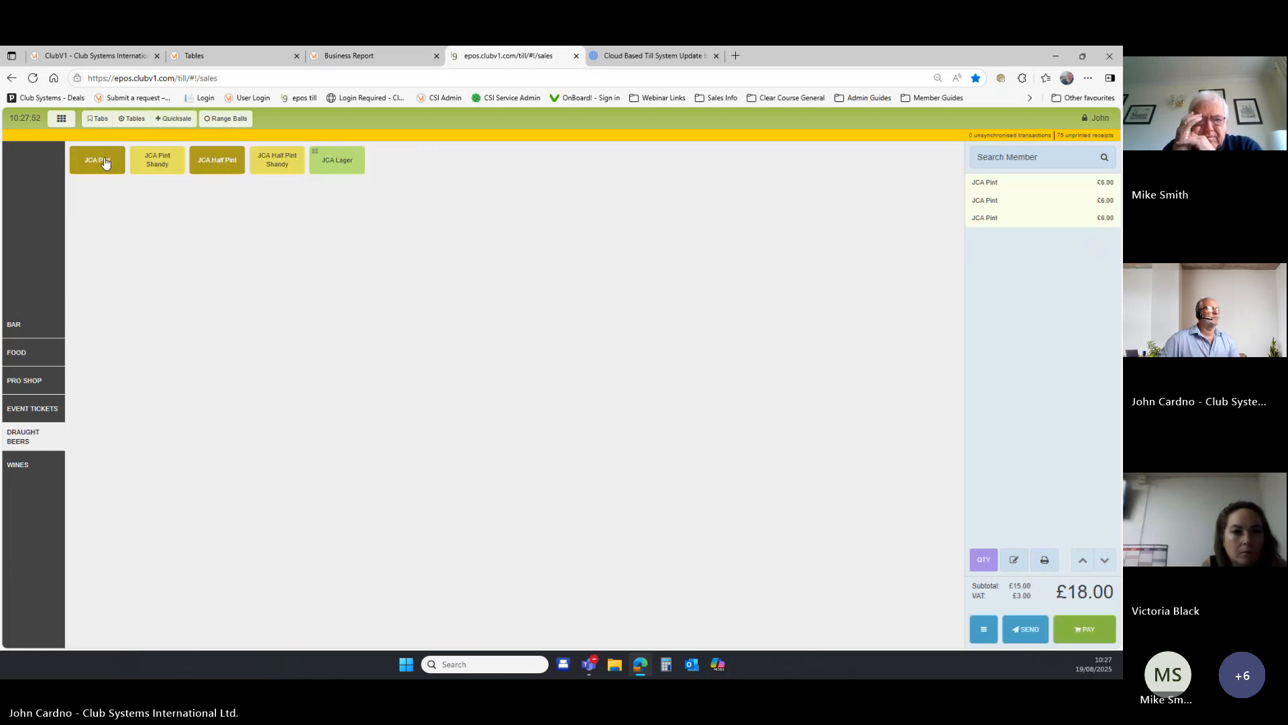
left_click(990, 158)
left_click(406, 188)
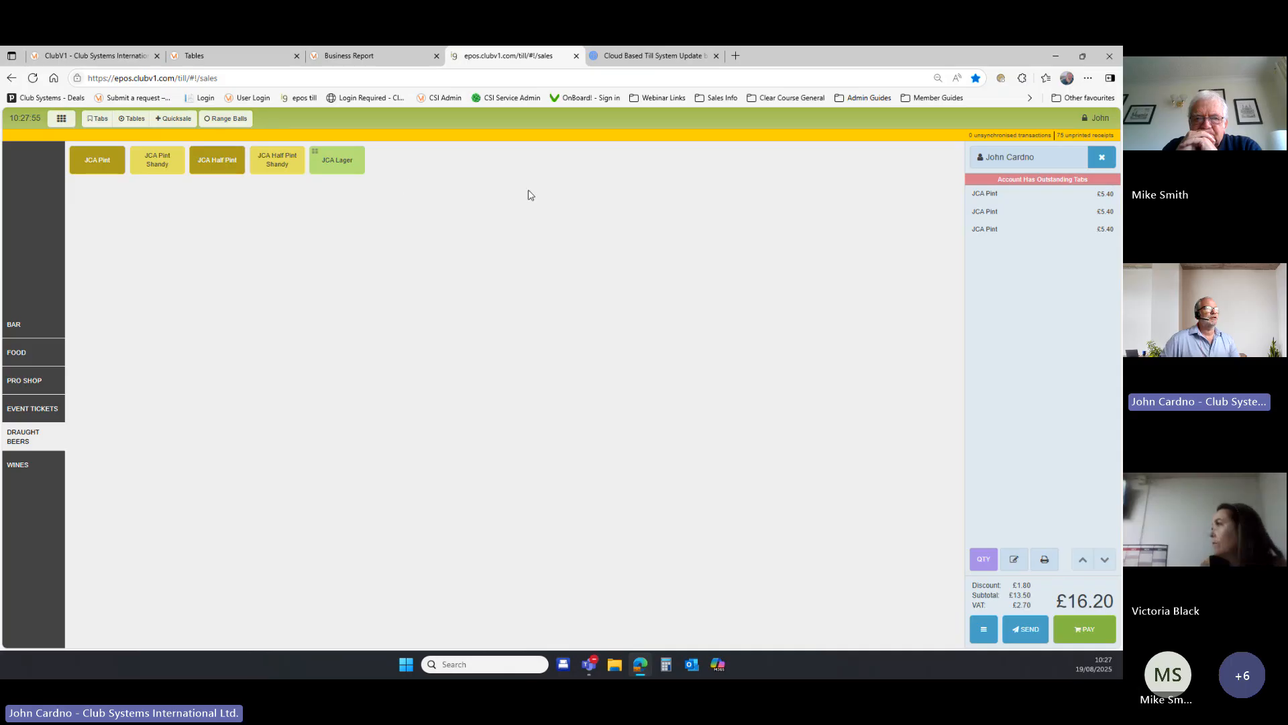
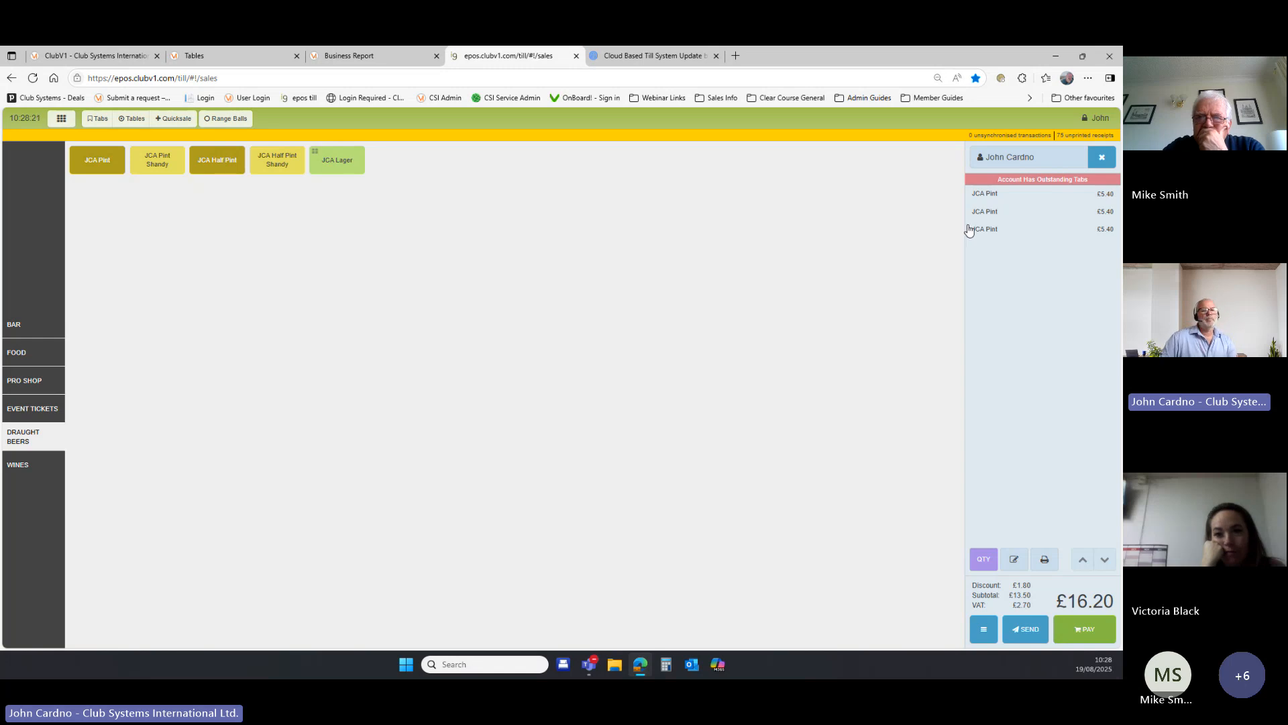
- Remove the last two JCA Pint lines from the current sale, one at a time
left_click(1115, 231)
left_click(1110, 231)
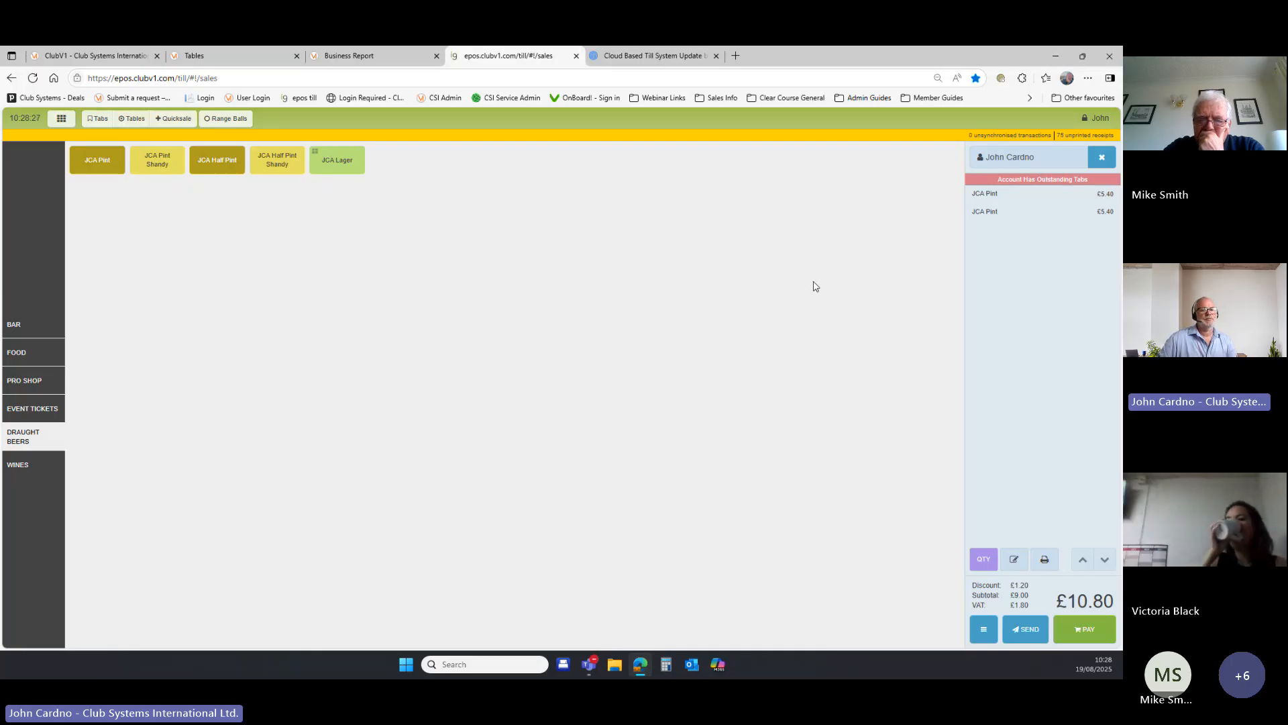
left_click(1011, 212)
left_click(1110, 212)
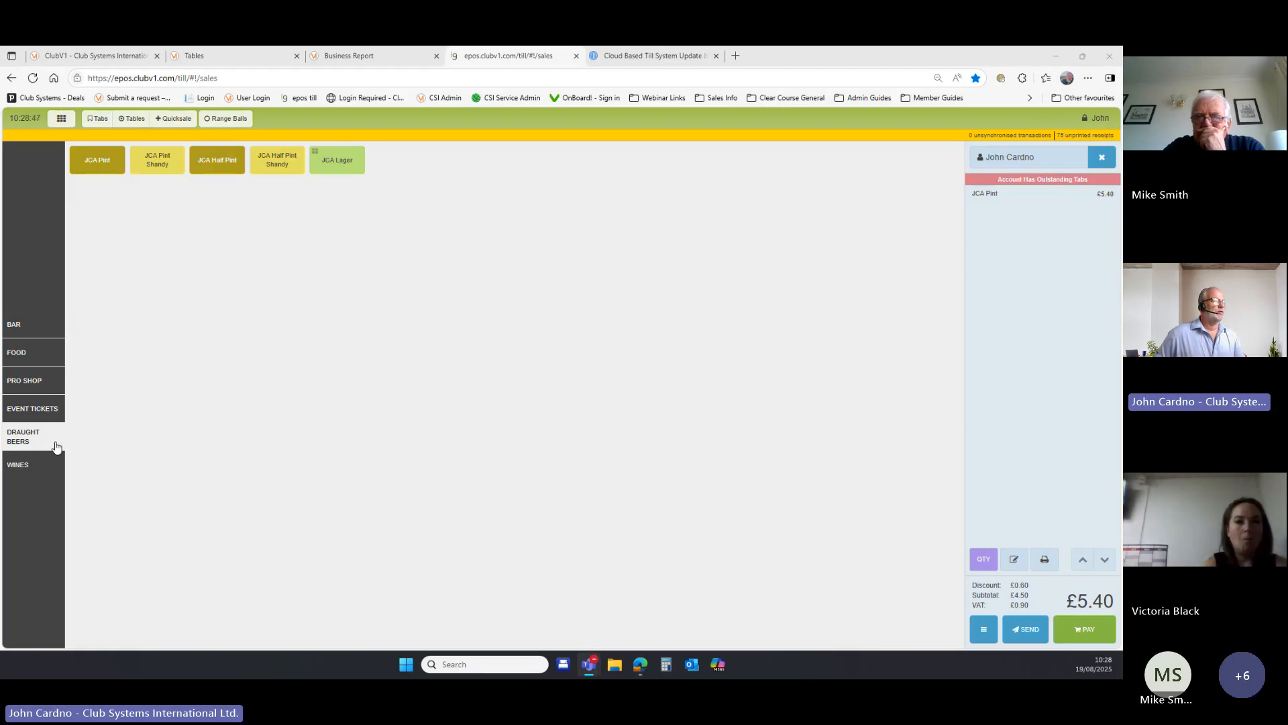
- Add four more JCA Pints to the sale, plus one JCA Pint Shandy from the JCA Lager product choices
left_click(97, 165)
left_click(96, 165)
left_click(97, 165)
left_click(96, 165)
left_click(336, 164)
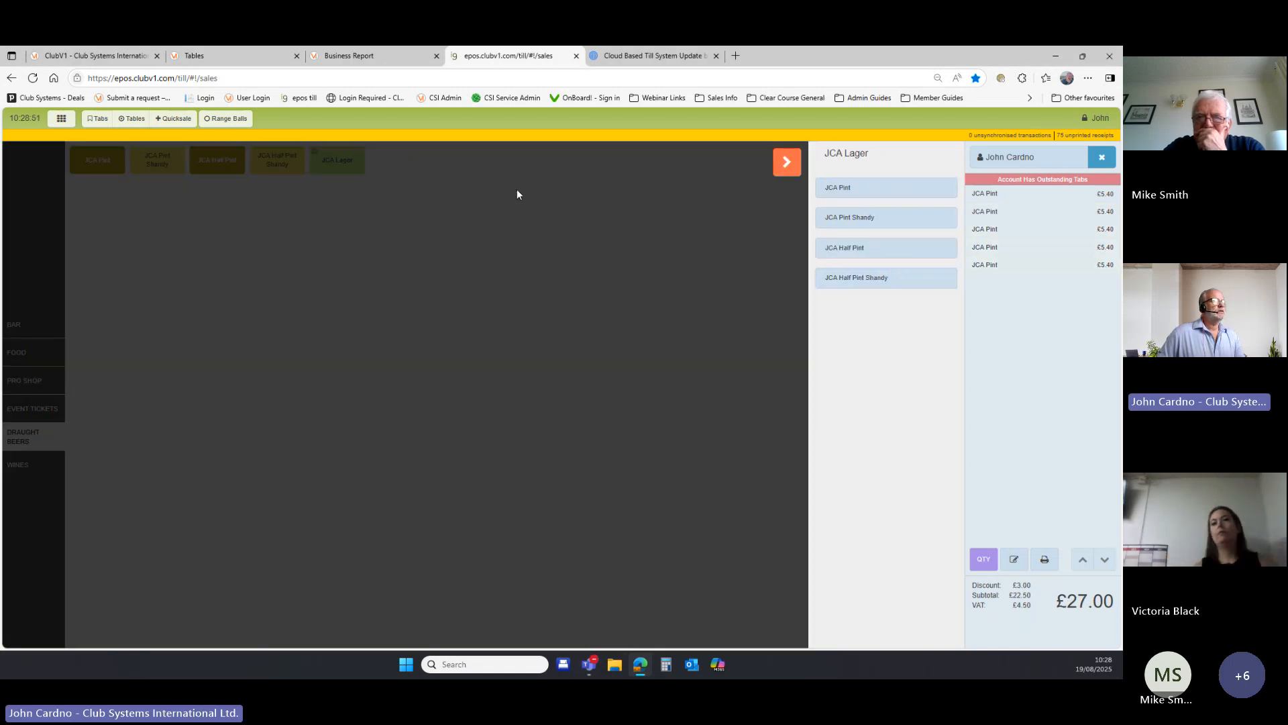
left_click(827, 216)
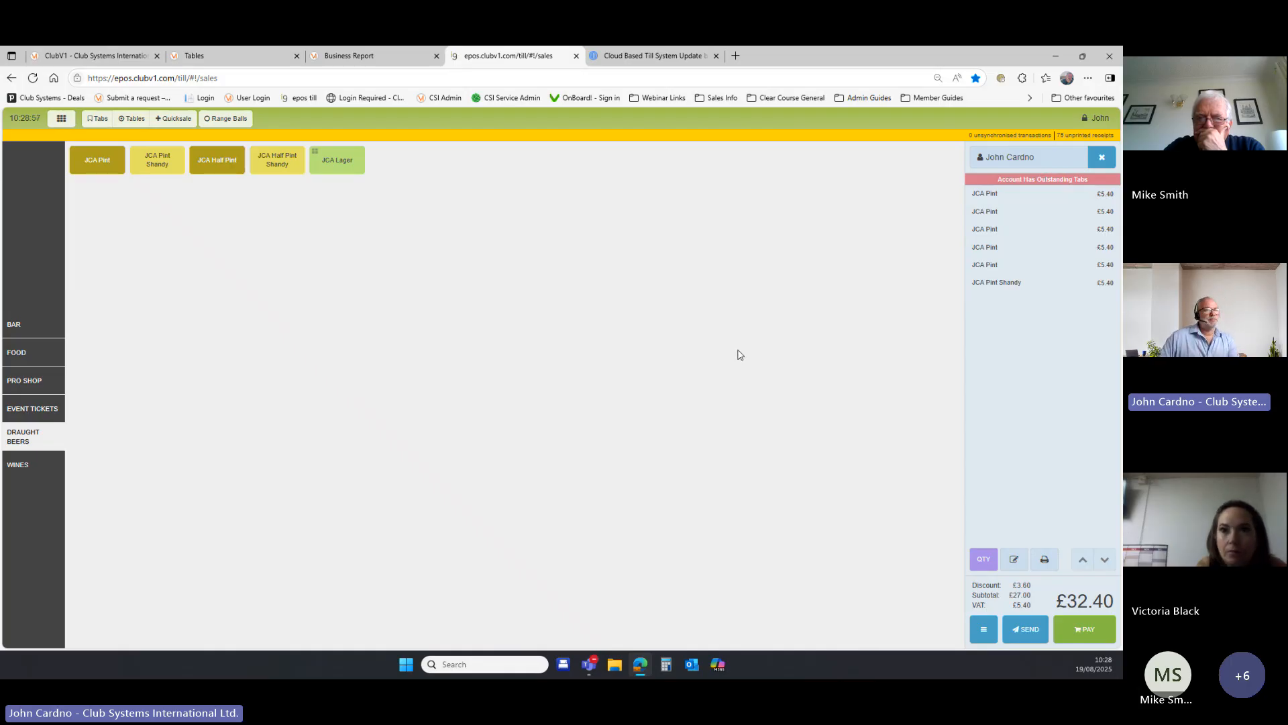
- Try sharing the bill between two payments with two covers each, then close the share view
left_click(984, 631)
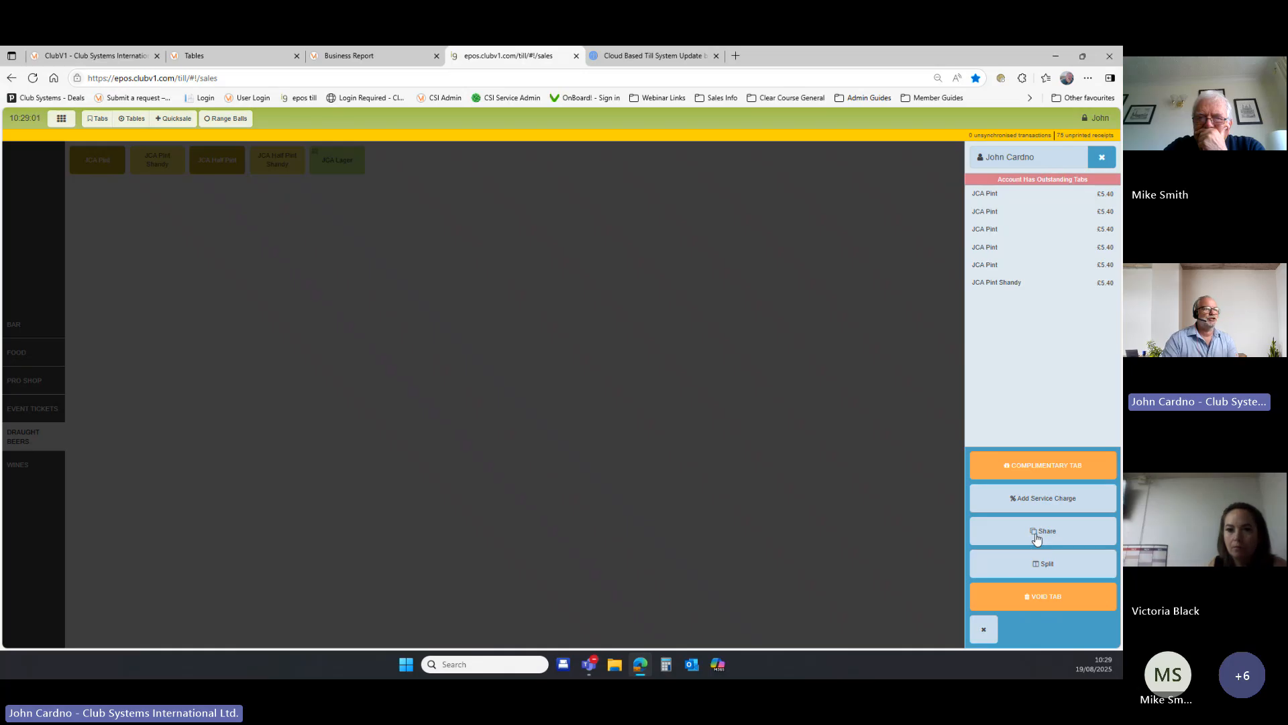
left_click(1037, 534)
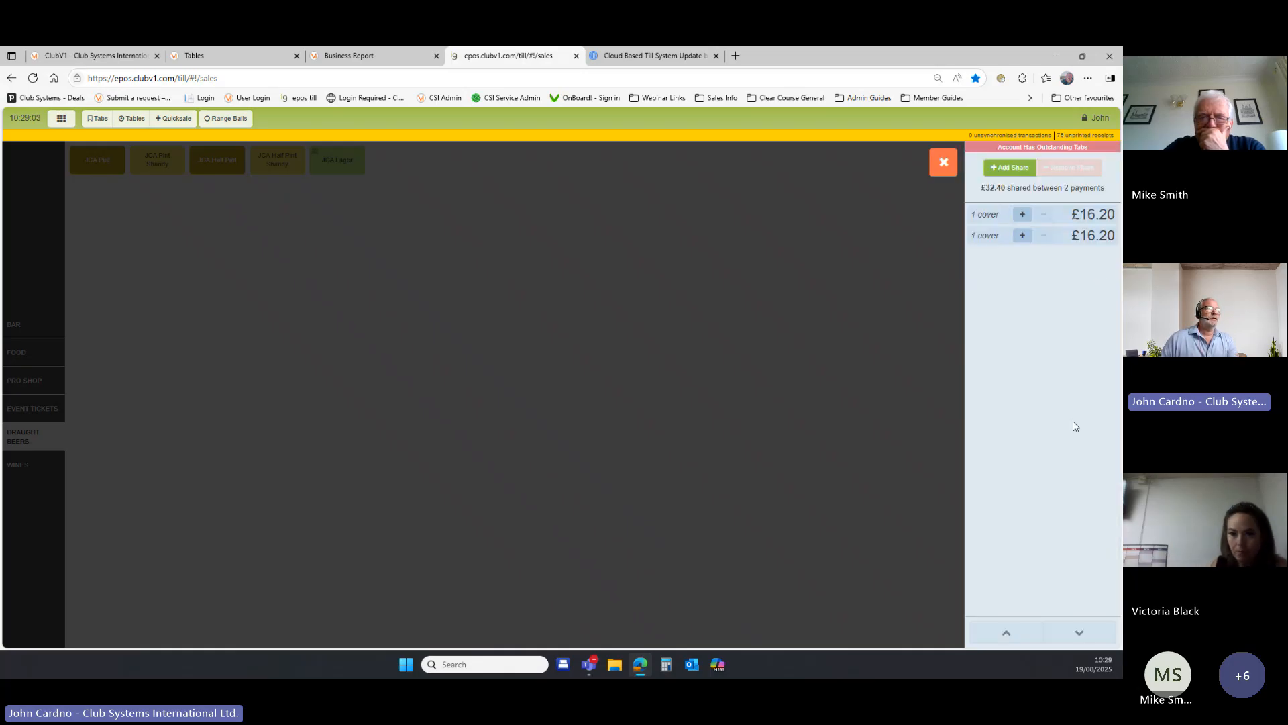
left_click(1022, 214)
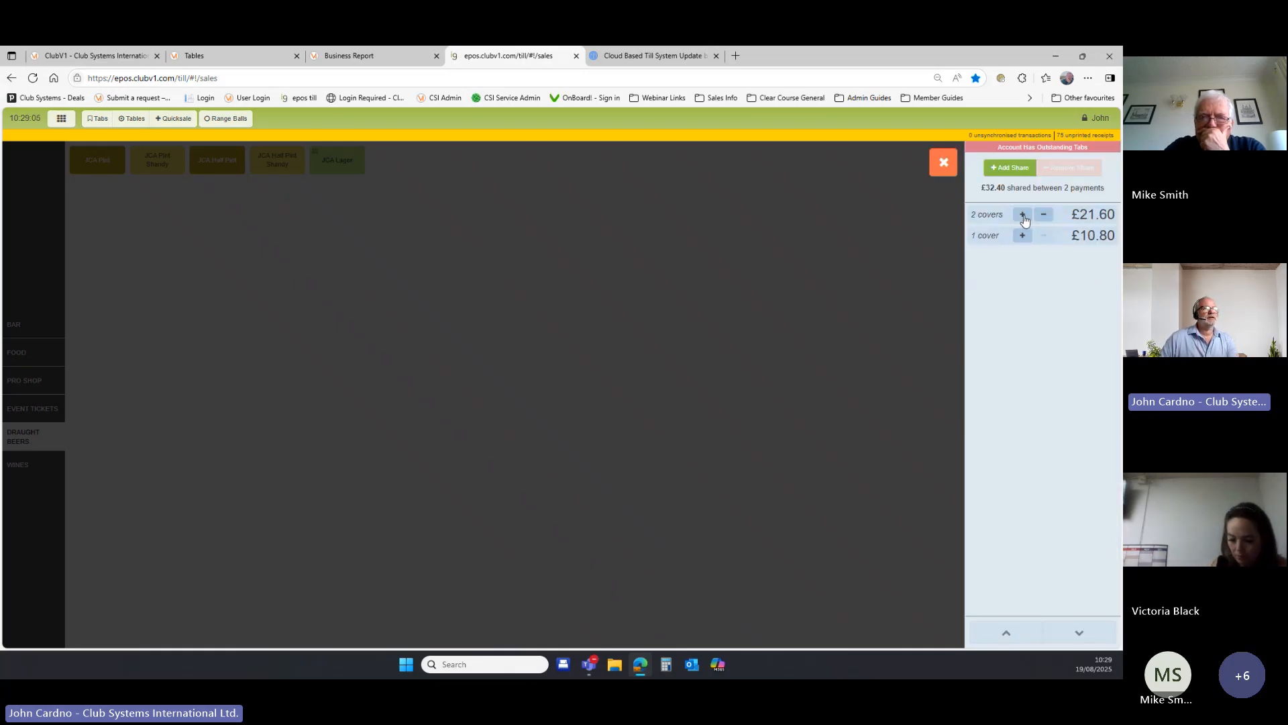
left_click(1022, 235)
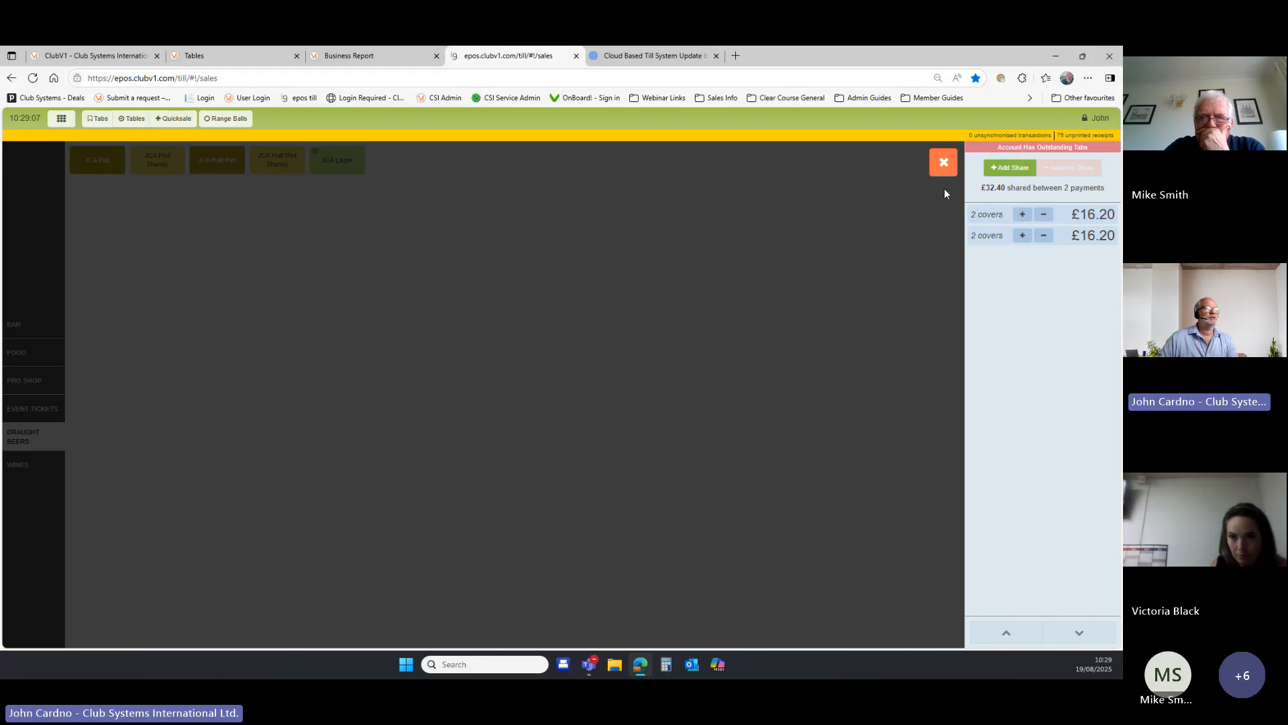
left_click(943, 162)
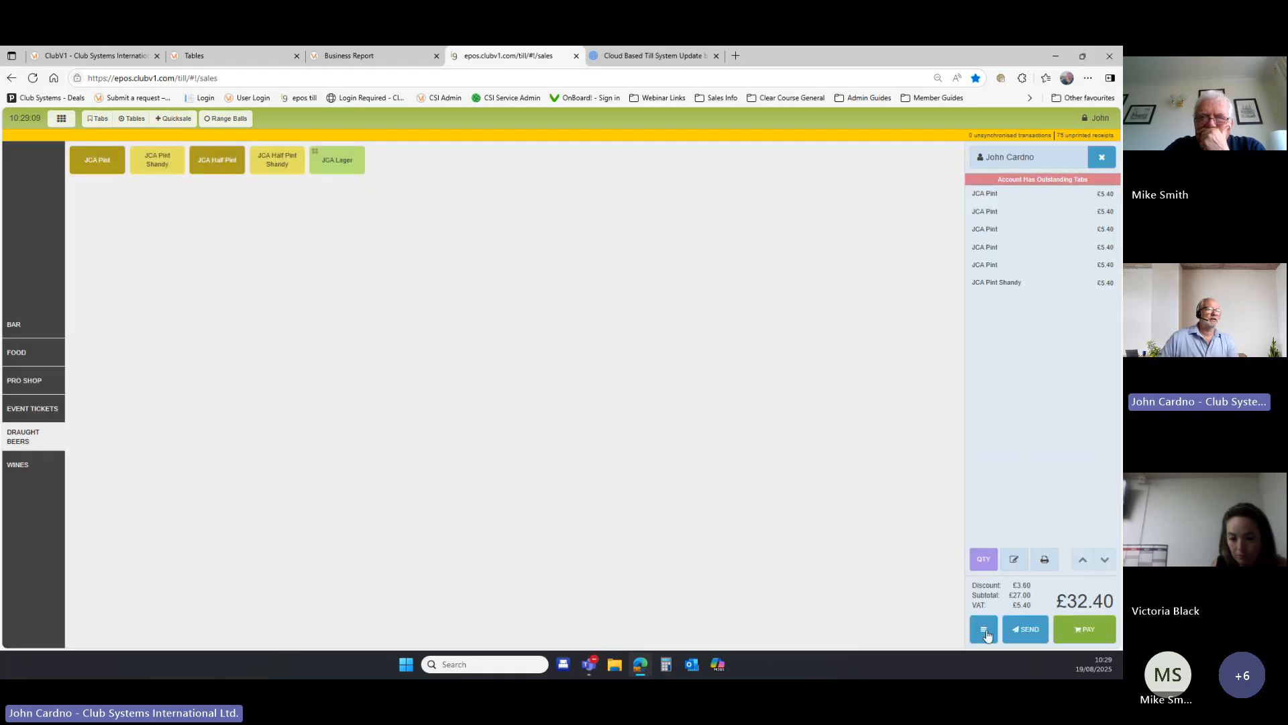
- Split the JCA Pint Shandy off the member's bill onto a separate bill and proceed to pay it
left_click(985, 631)
left_click(995, 578)
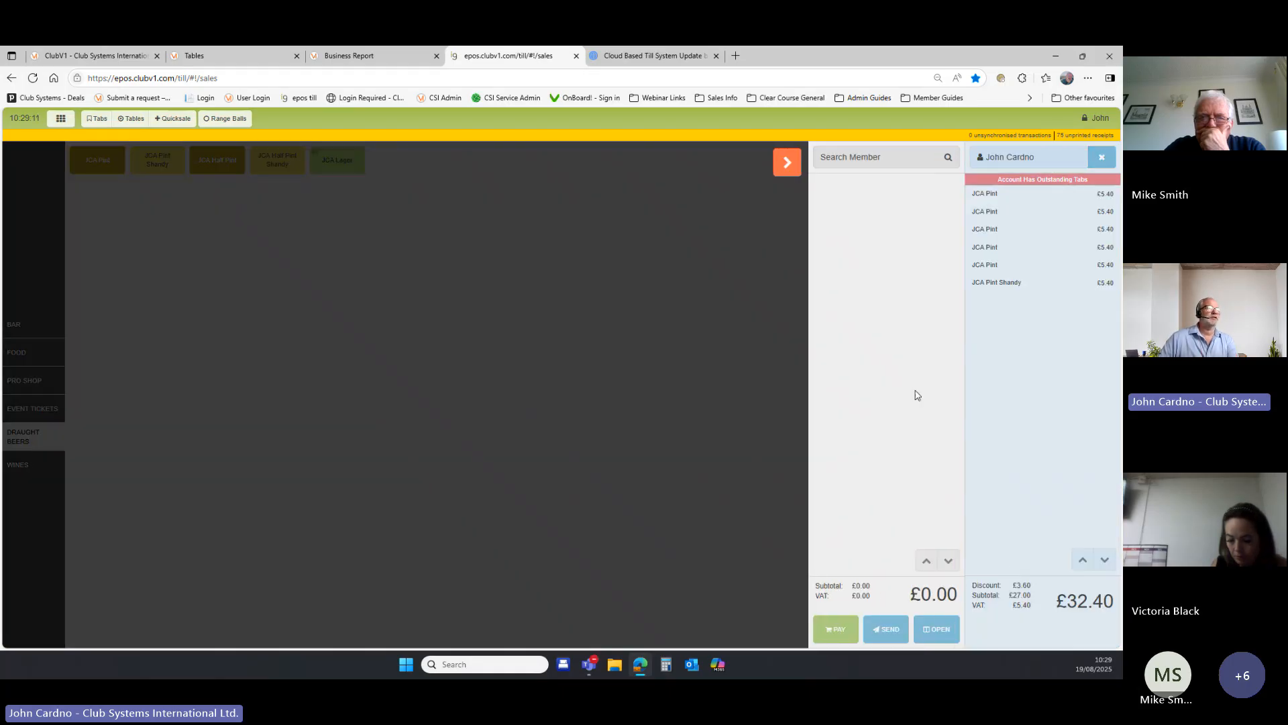
left_click(1003, 283)
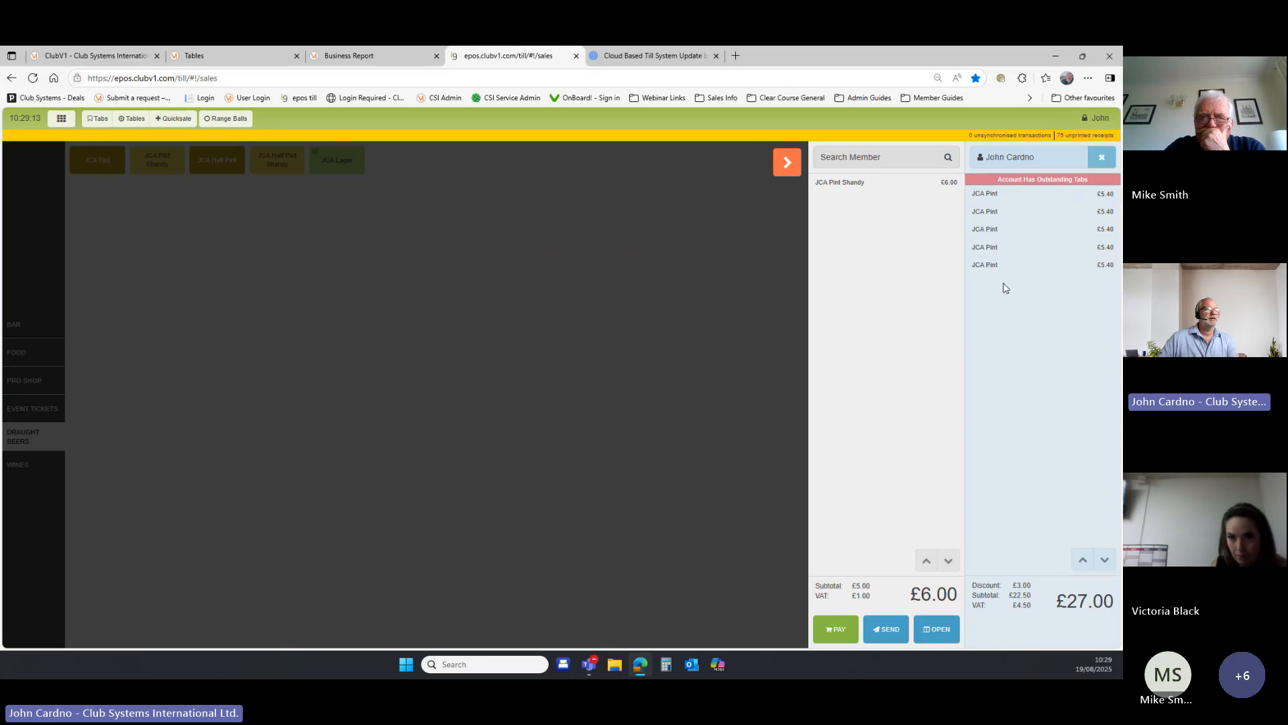
left_click(851, 619)
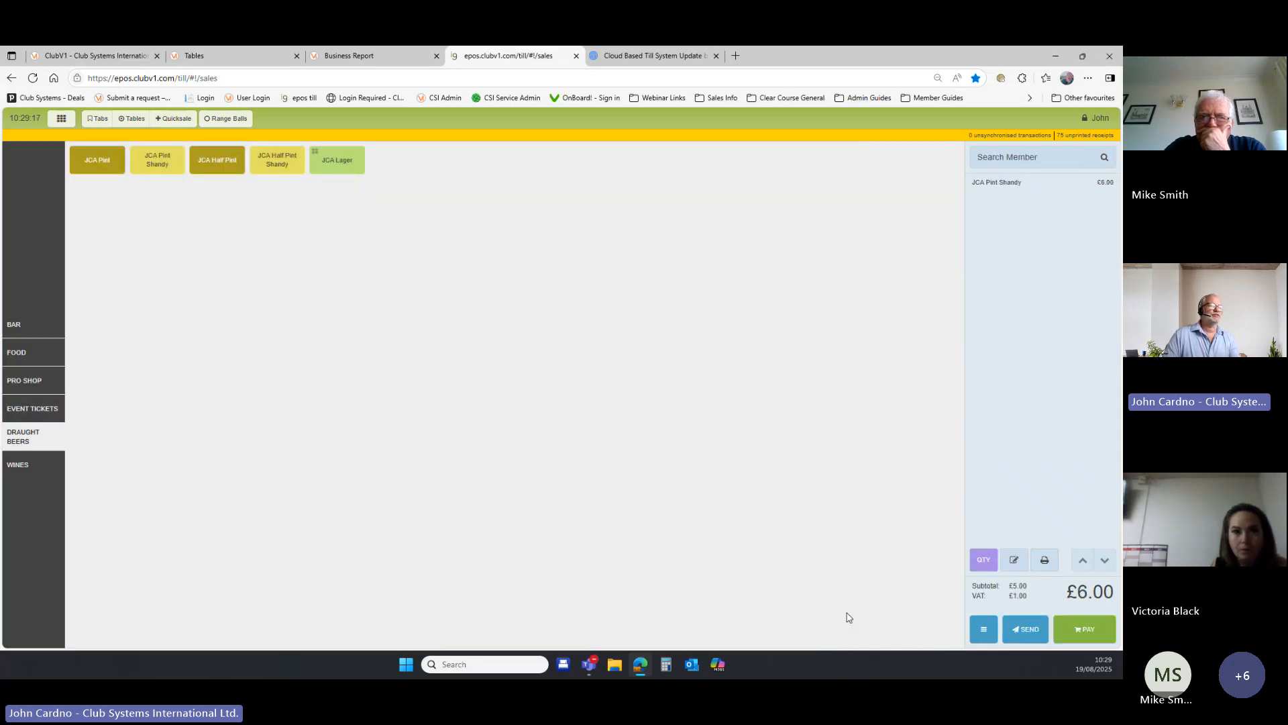
- Pay the split-off JCA Pint Shandy bill with £6.00 cash and return to the pending tab
left_click(1063, 634)
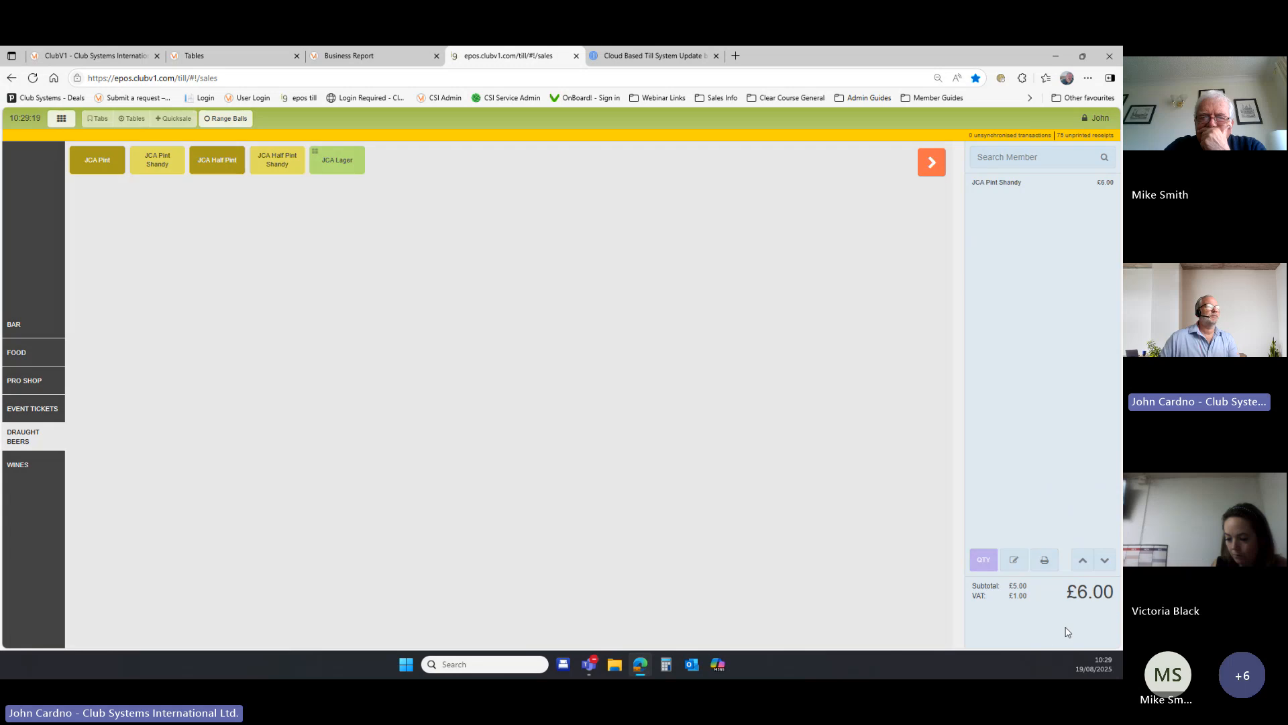
left_click(583, 240)
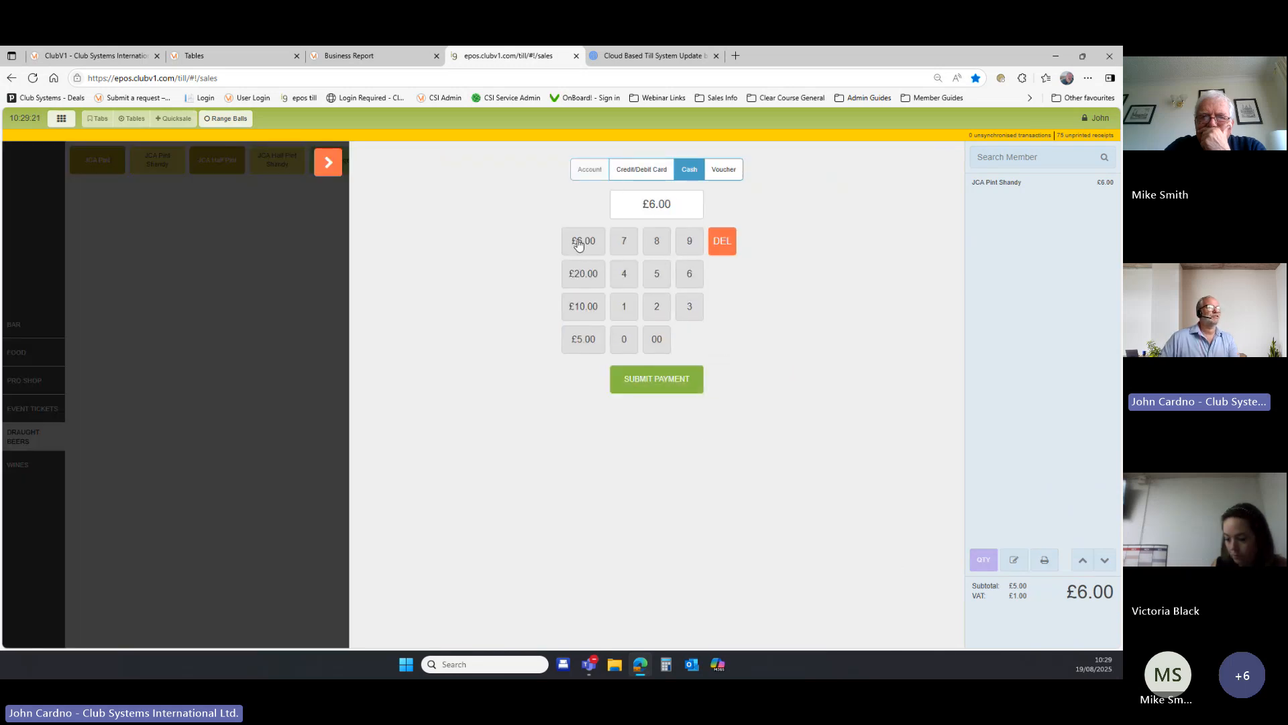
left_click(657, 378)
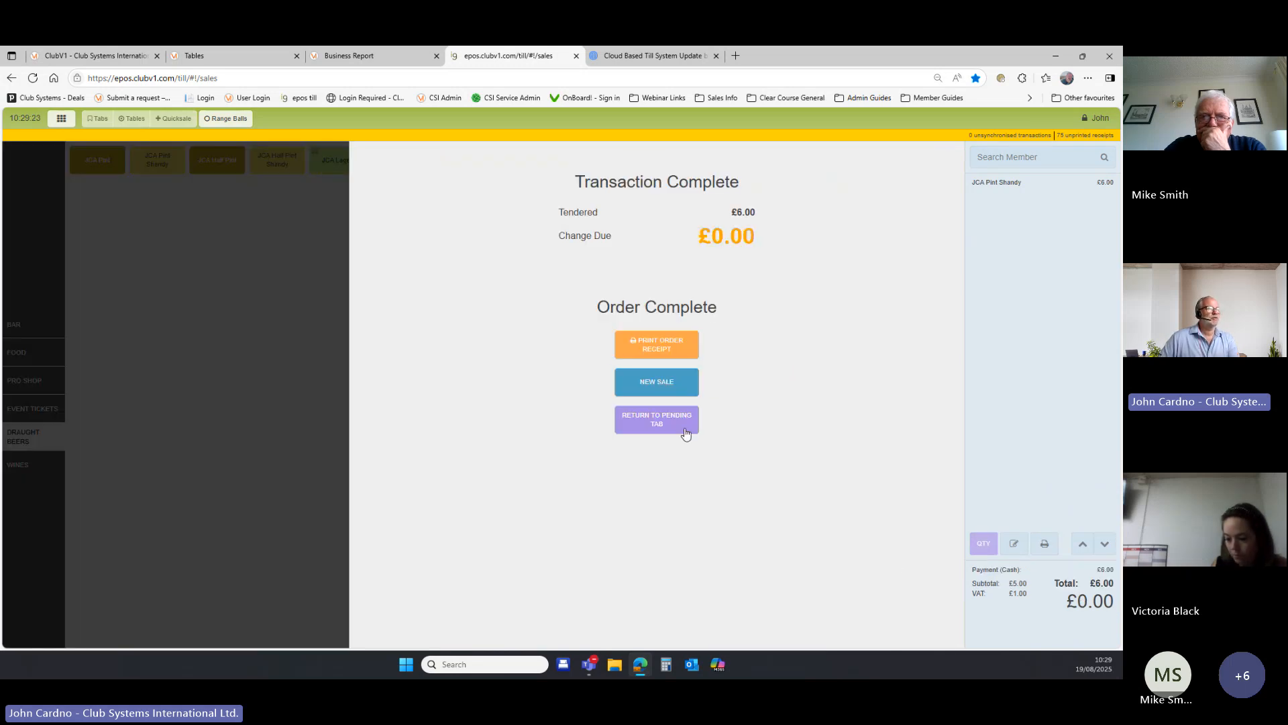
left_click(684, 430)
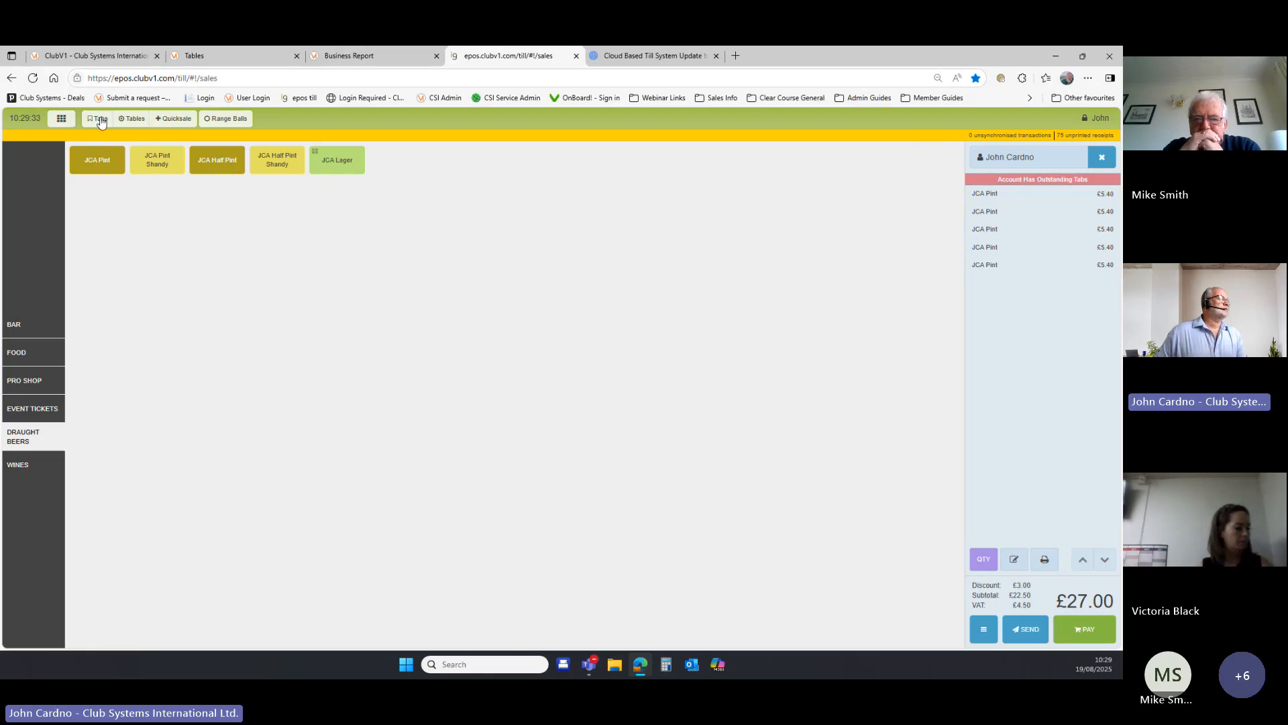
- Add 10 Rioja bottles to the member's tab from the Roja Group choices in Wines
left_click(30, 464)
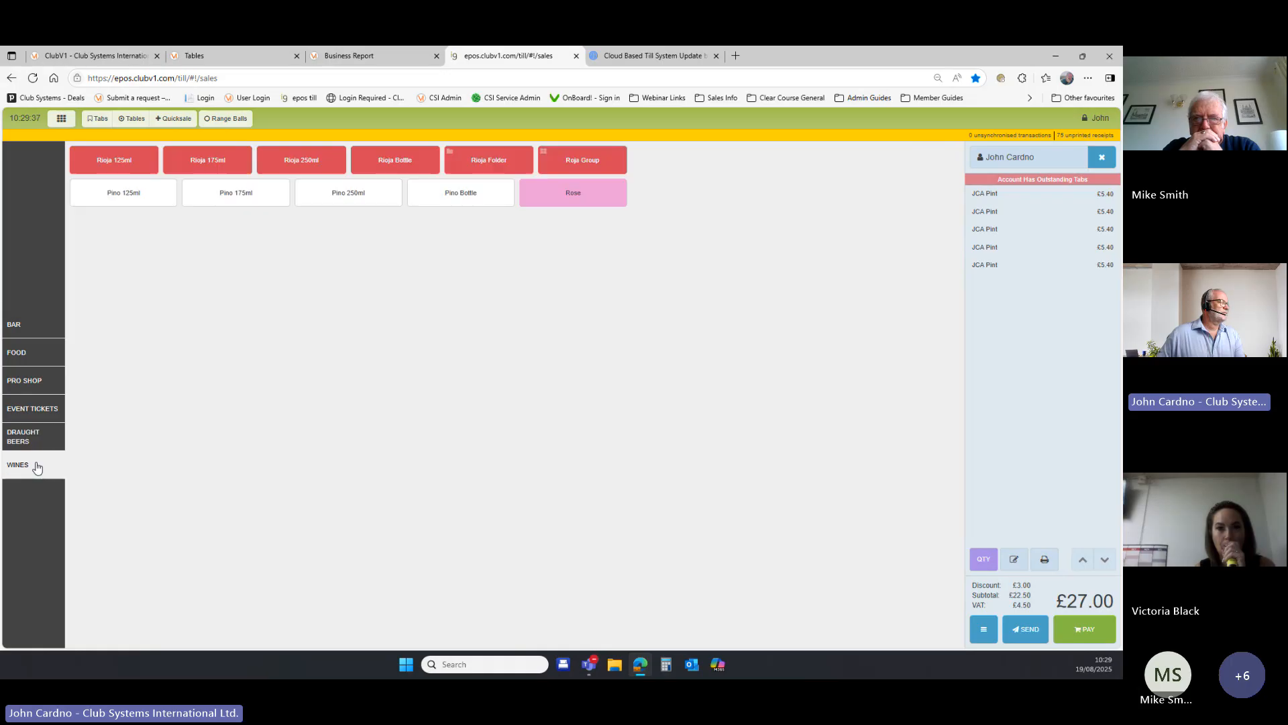
left_click(983, 563)
left_click(1010, 310)
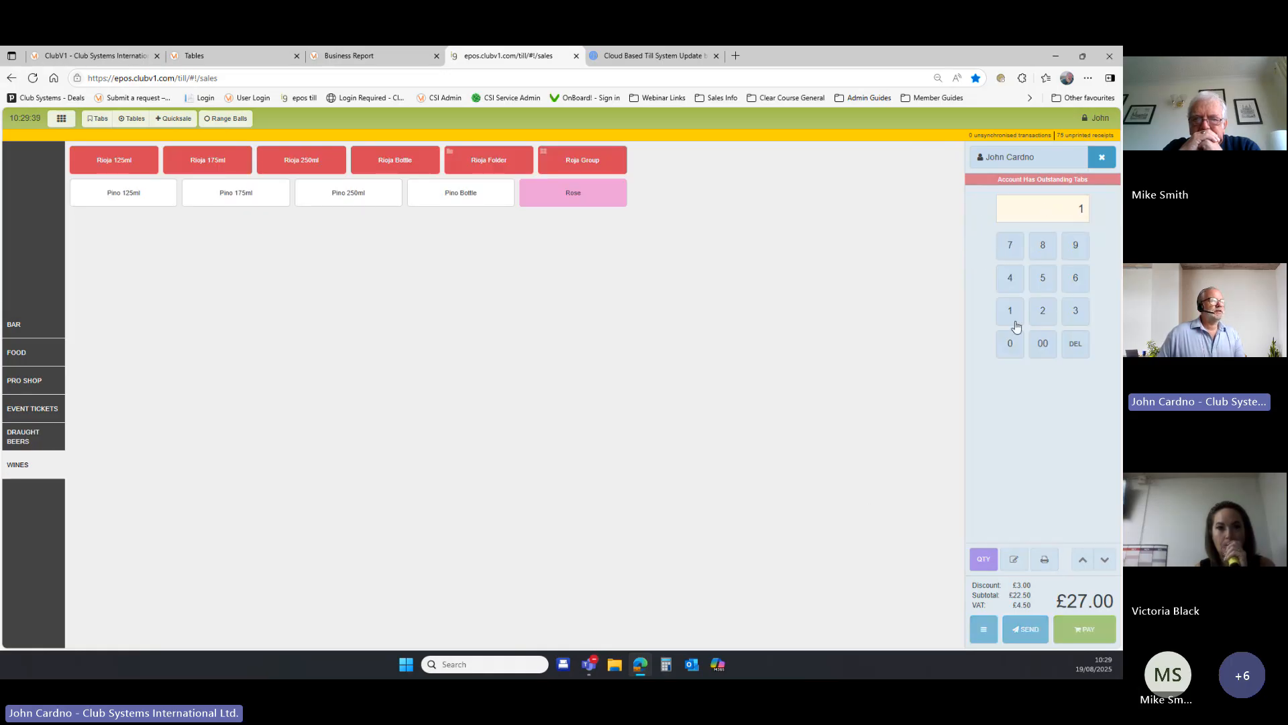
left_click(1009, 343)
left_click(581, 164)
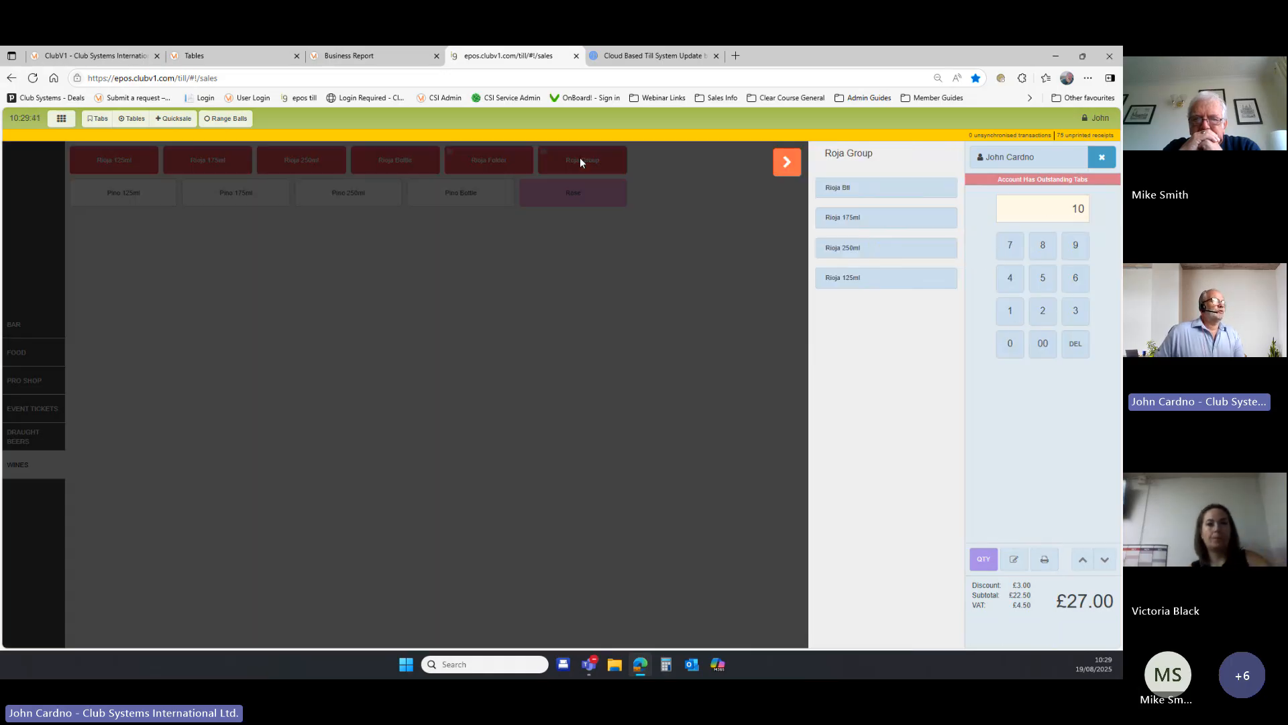
left_click(843, 188)
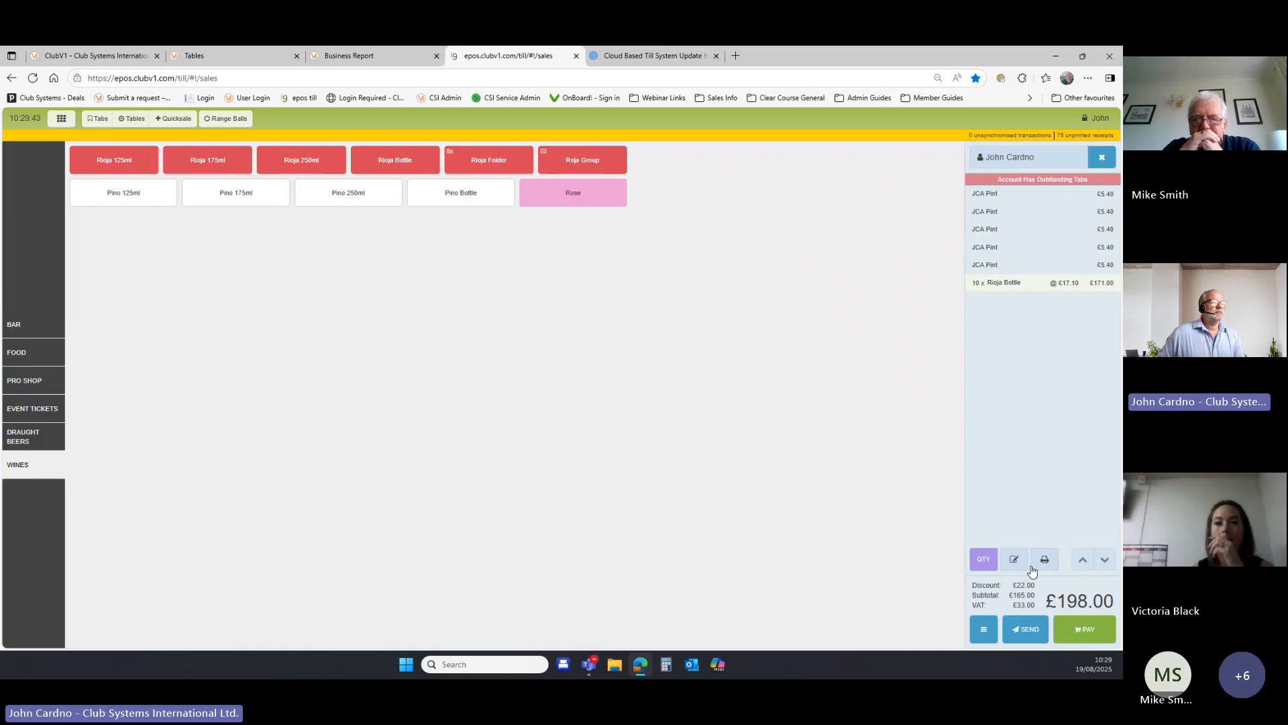
- Open the bill's payment and top up the member's Clubhouse account by £200.00, paid in cash
left_click(1081, 629)
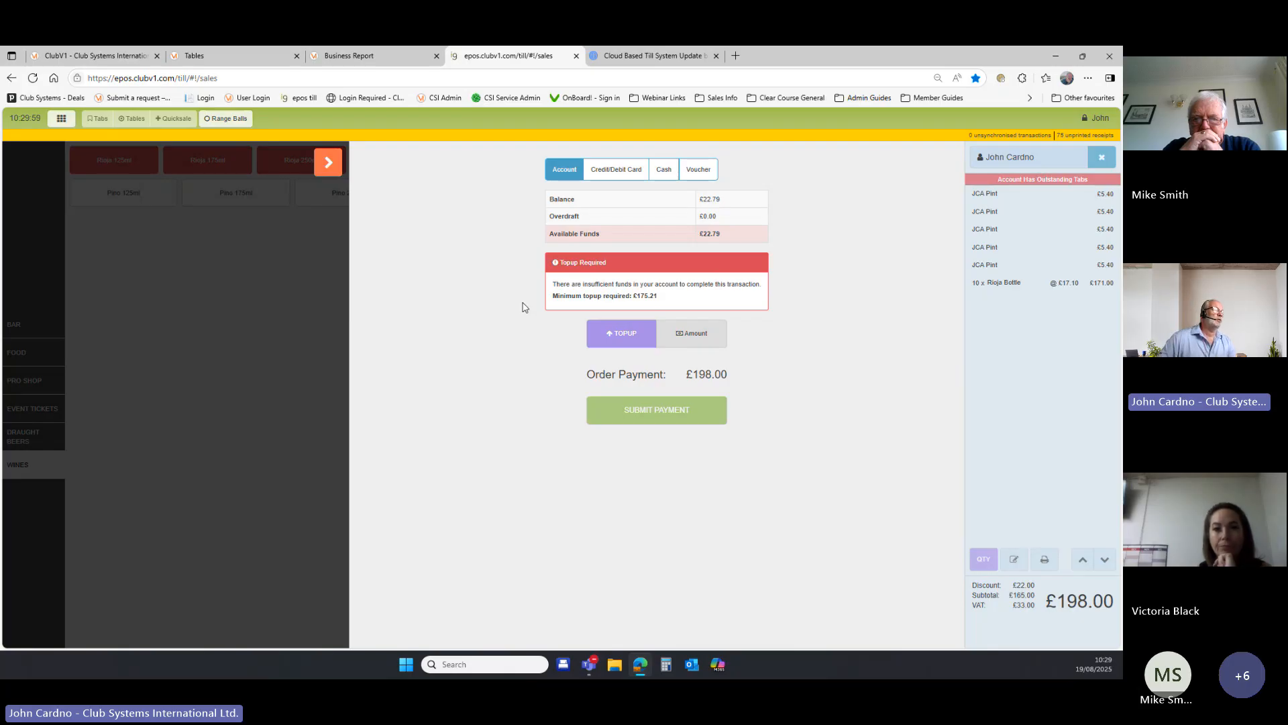
left_click(610, 340)
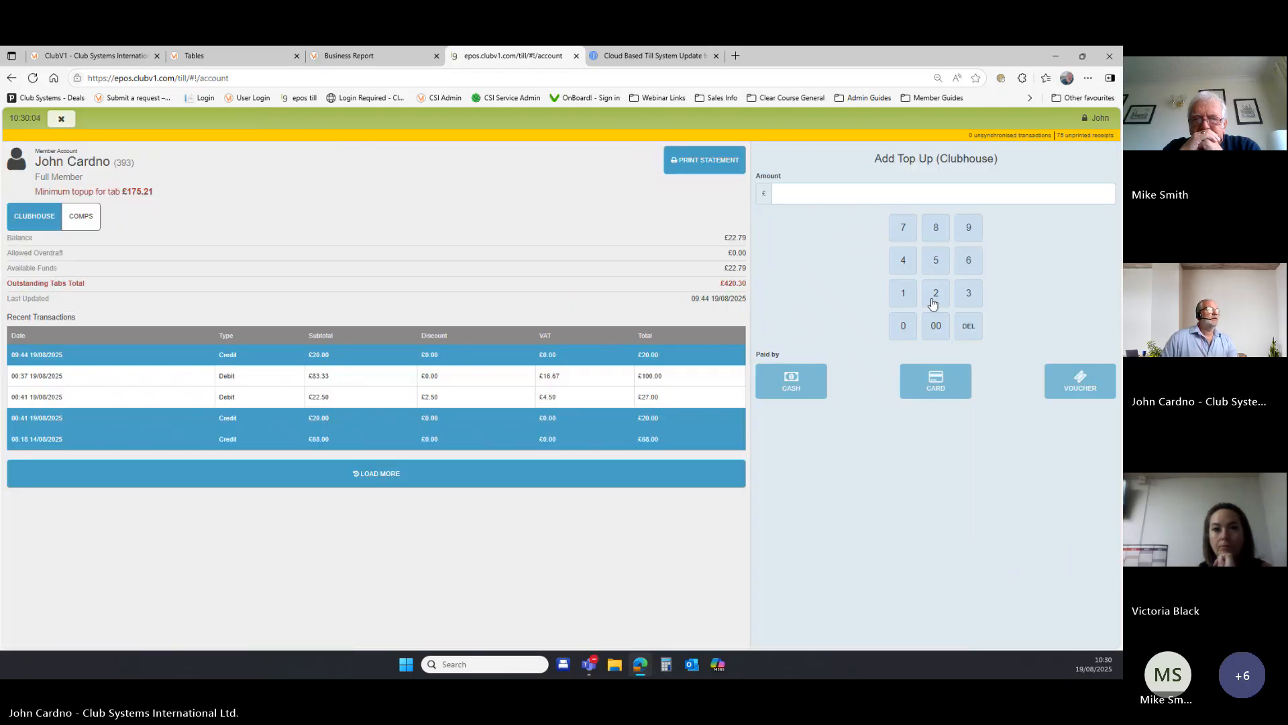
left_click(934, 298)
left_click(937, 326)
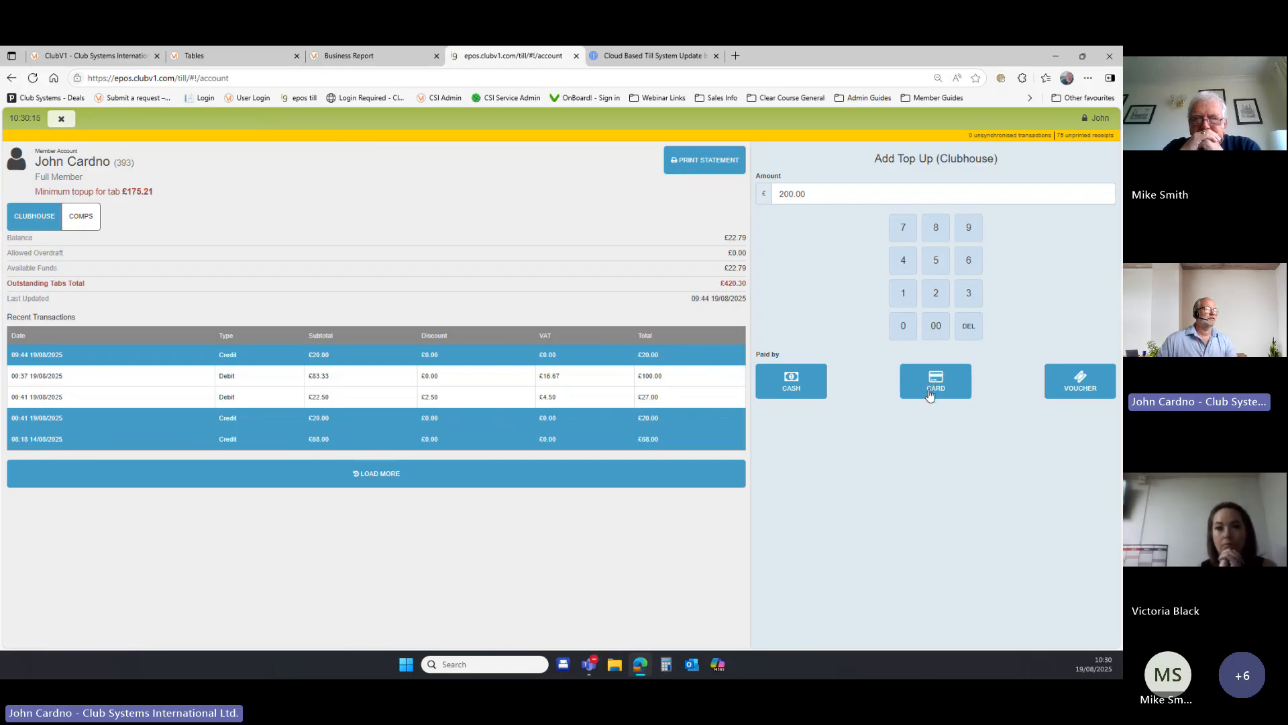
left_click(793, 381)
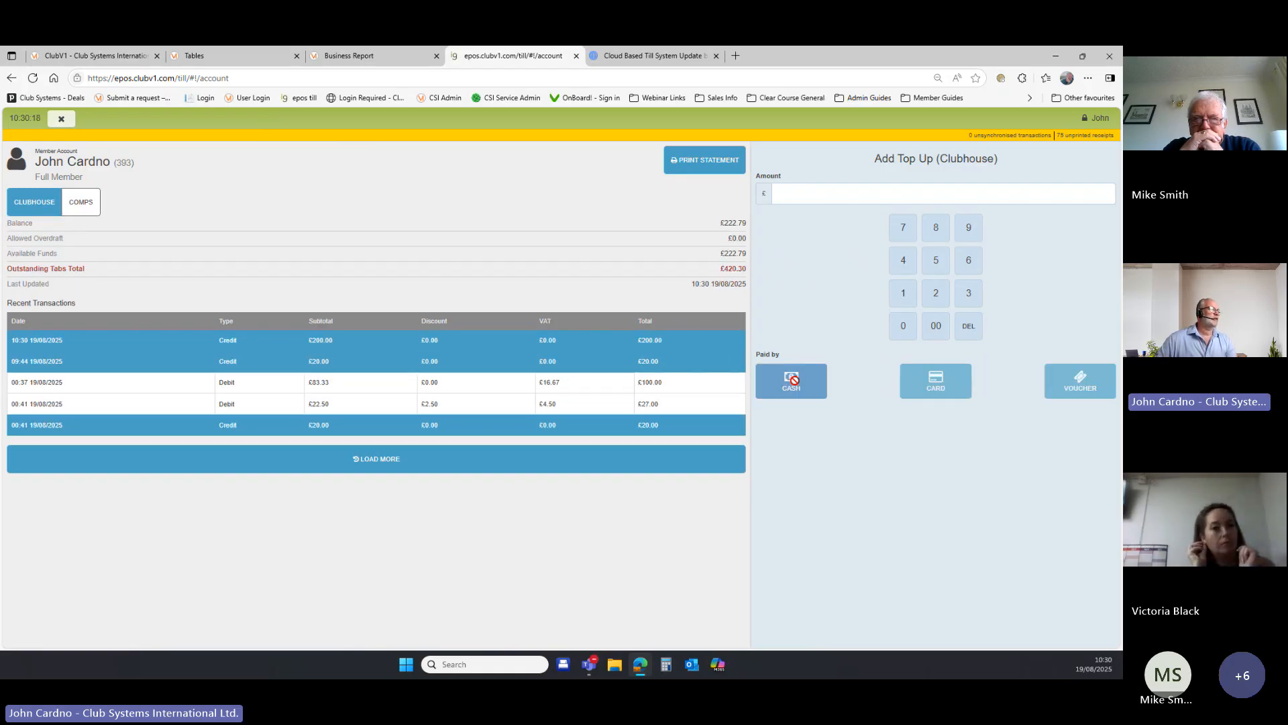
- Return to the bill, settle the £198.00 from the member's account and start a new sale
left_click(61, 119)
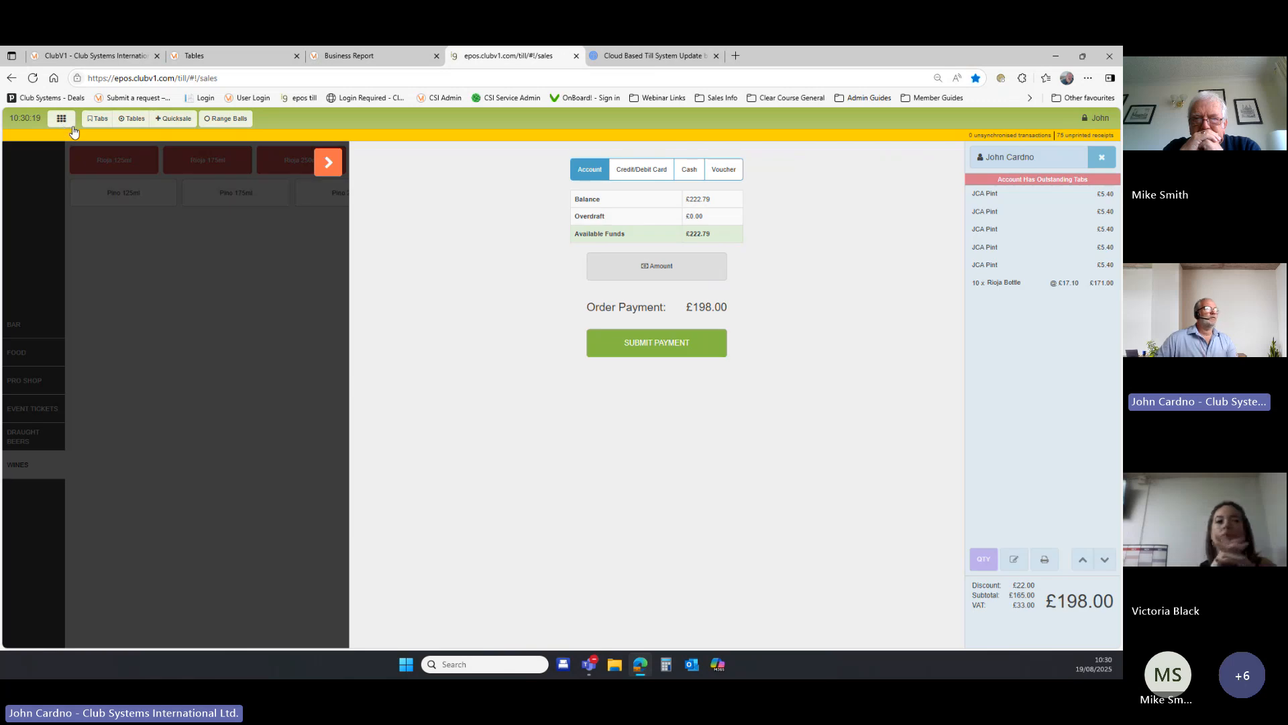
left_click(642, 336)
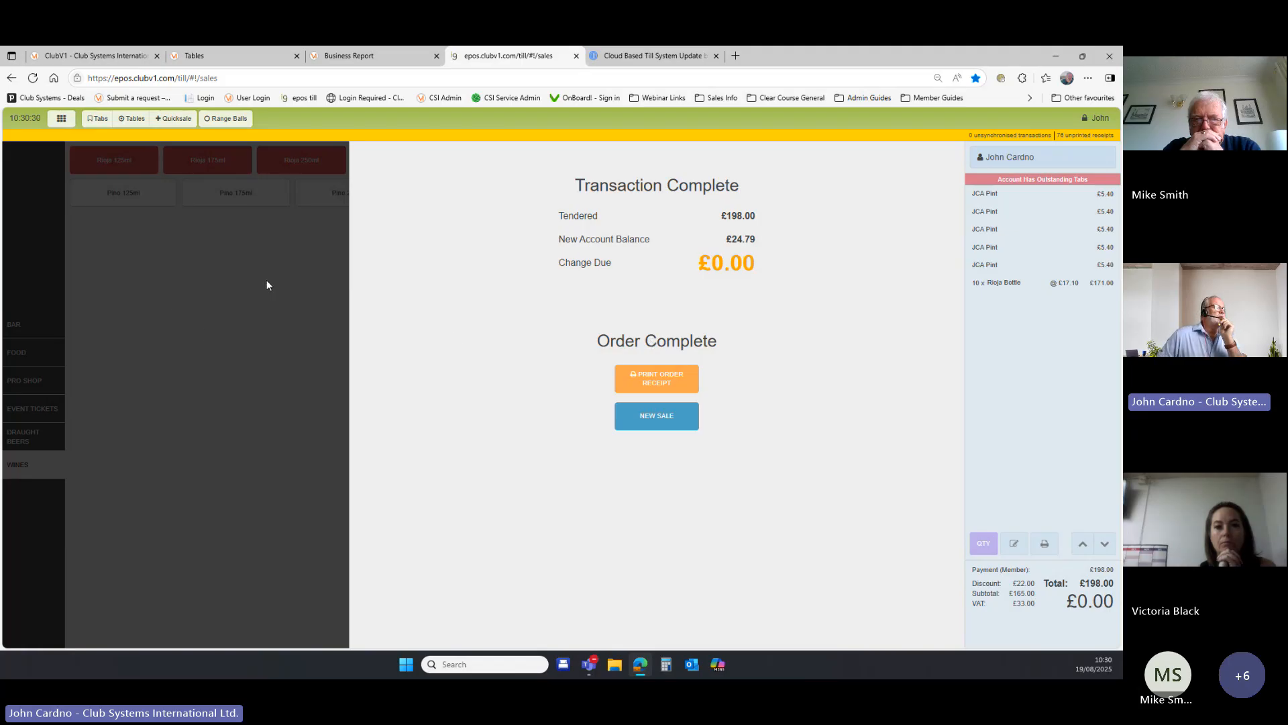
left_click(654, 417)
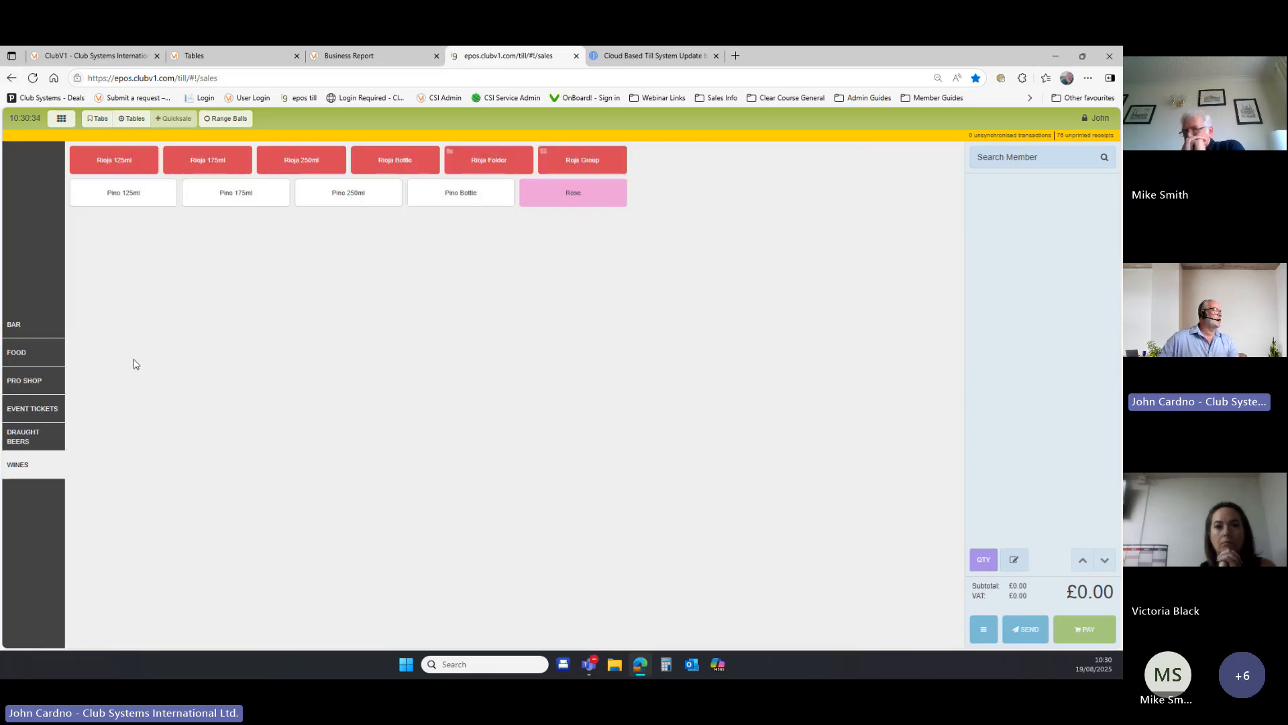
- Add four Rioja 125ml glasses to the new sale and apply a 10% service charge to the tab
left_click(134, 165)
left_click(134, 164)
left_click(134, 164)
left_click(134, 164)
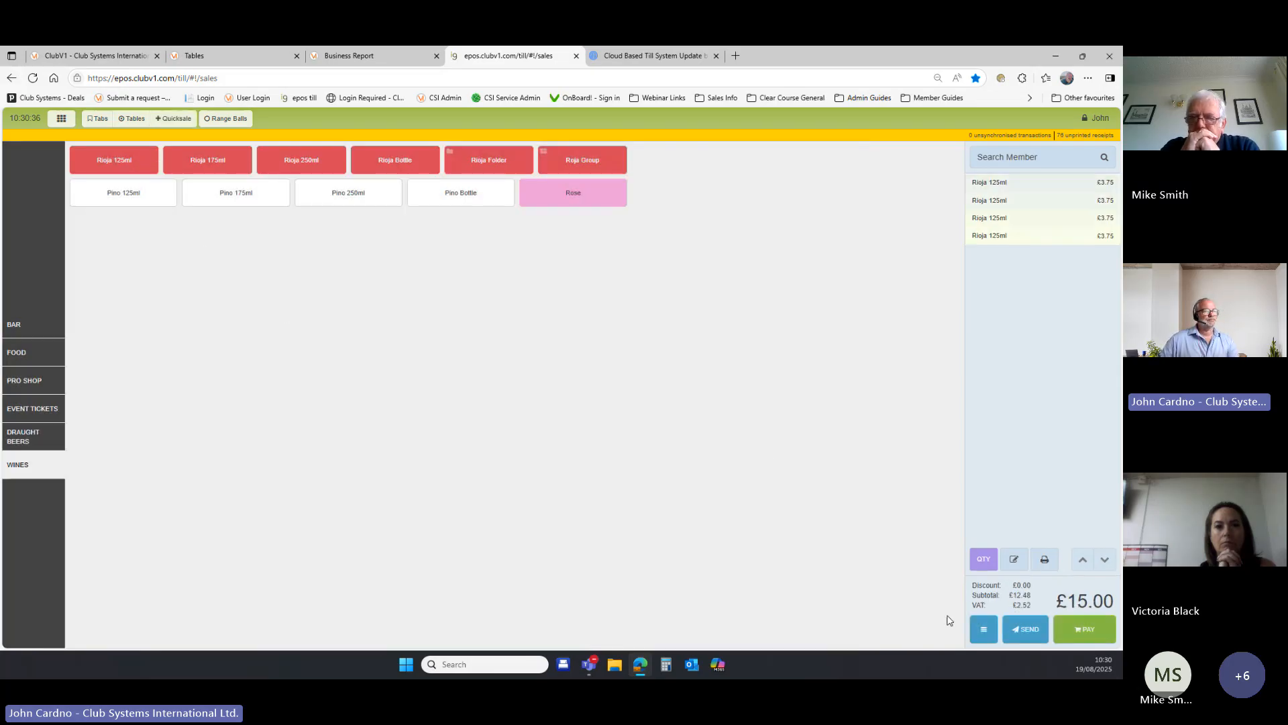
left_click(984, 629)
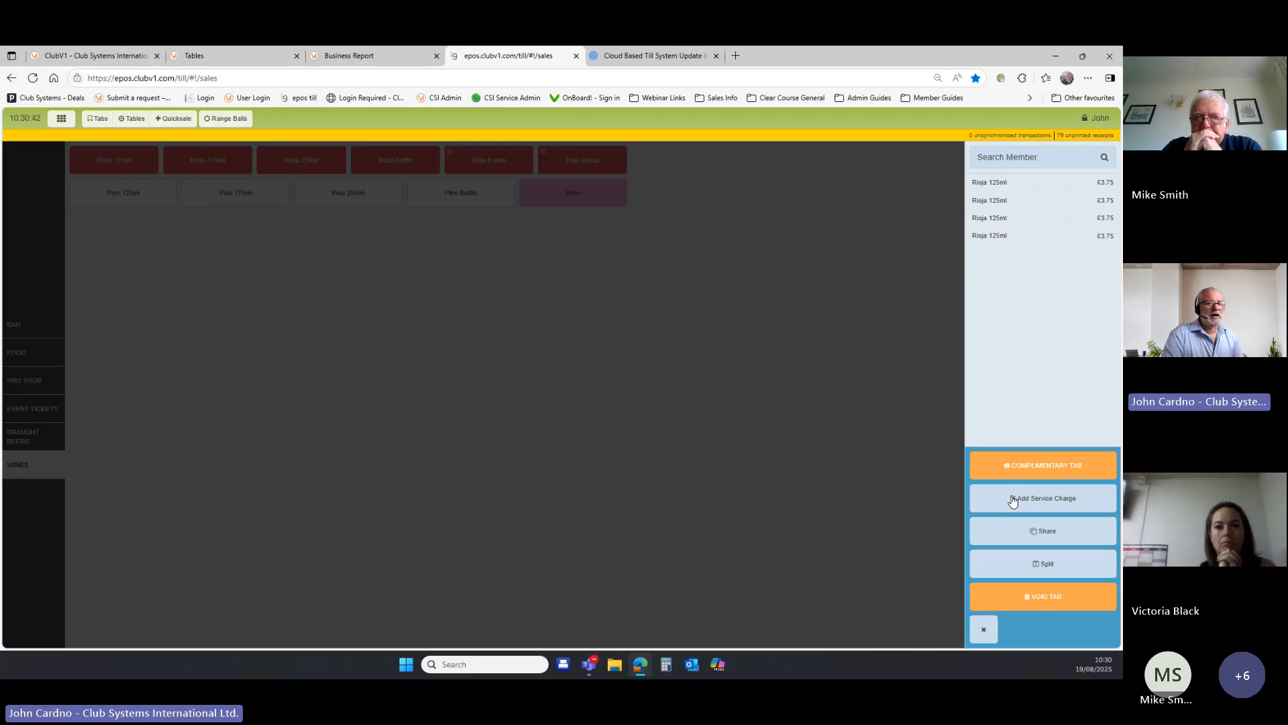
left_click(1013, 498)
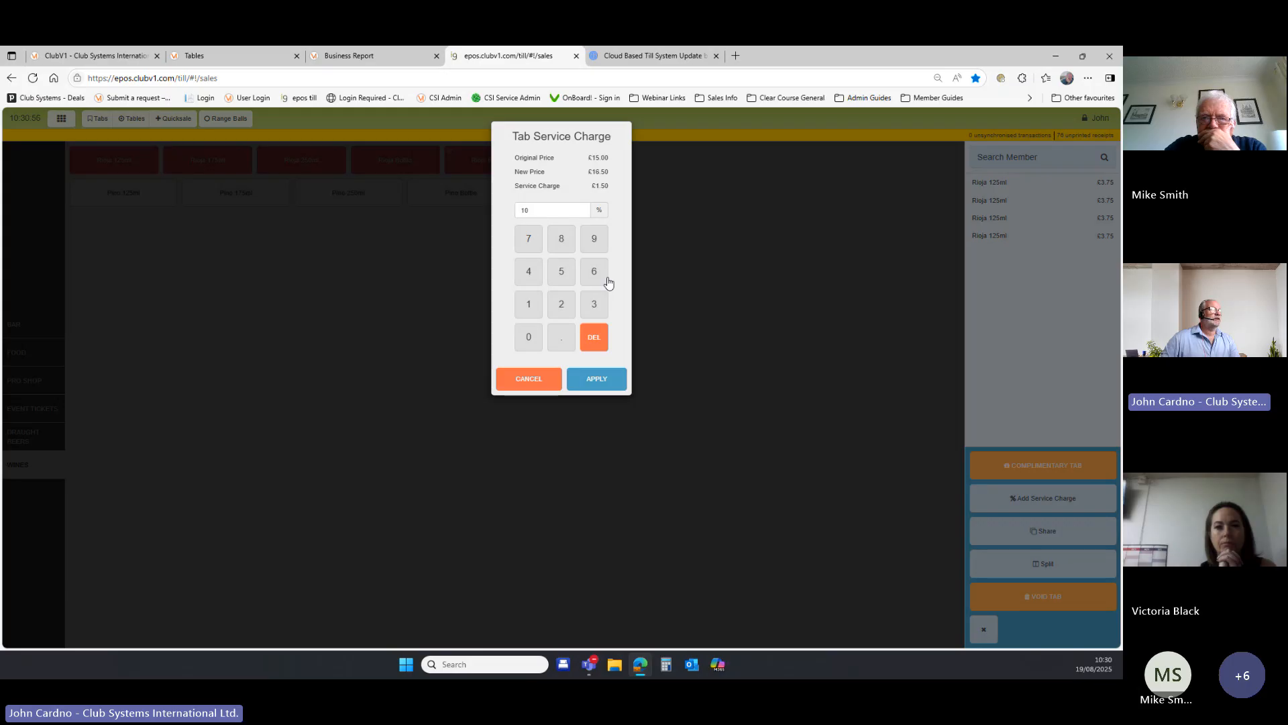
left_click(588, 384)
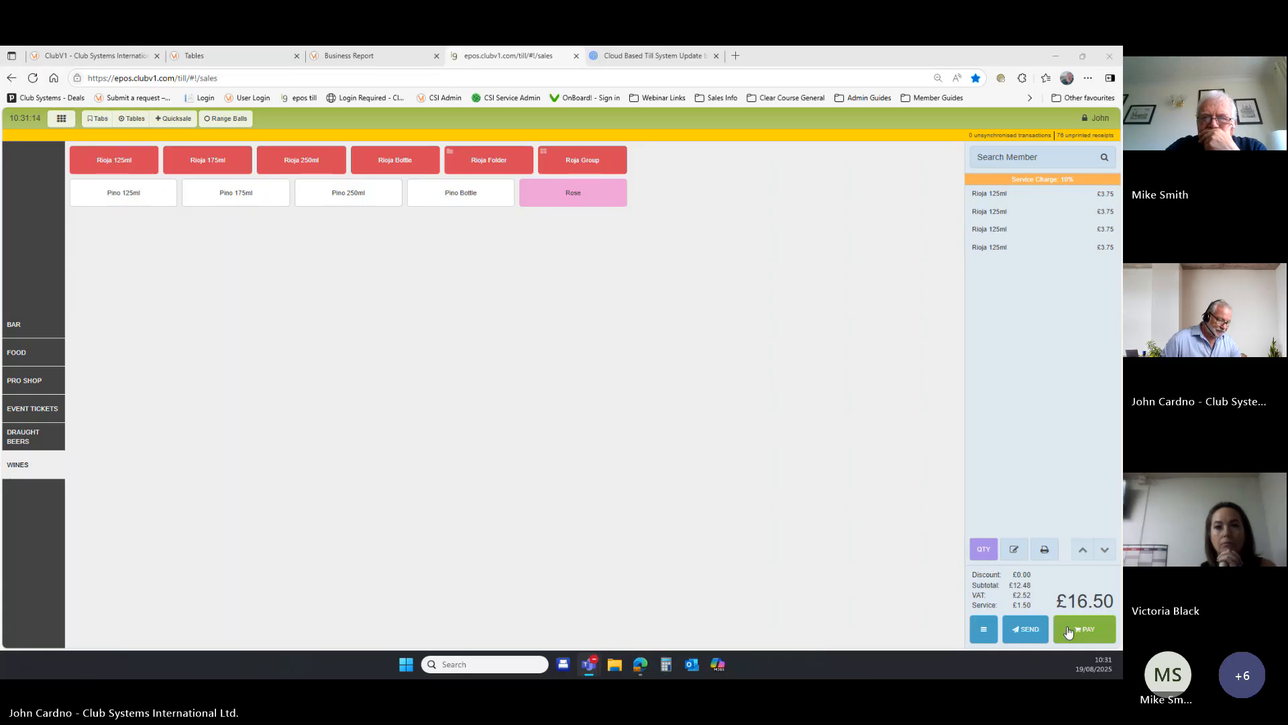
- Check the cash and credit/debit card payment options for the wine bill, returning to the sale without submitting payment
left_click(1071, 632)
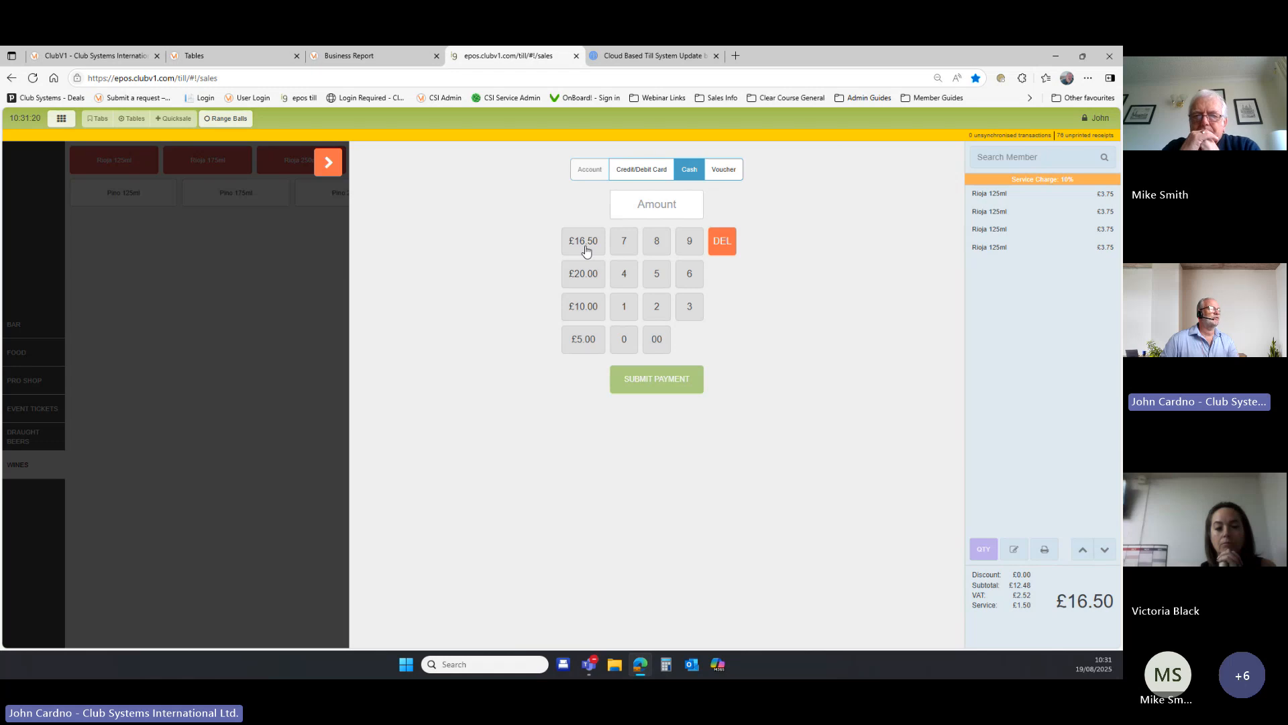
left_click(635, 170)
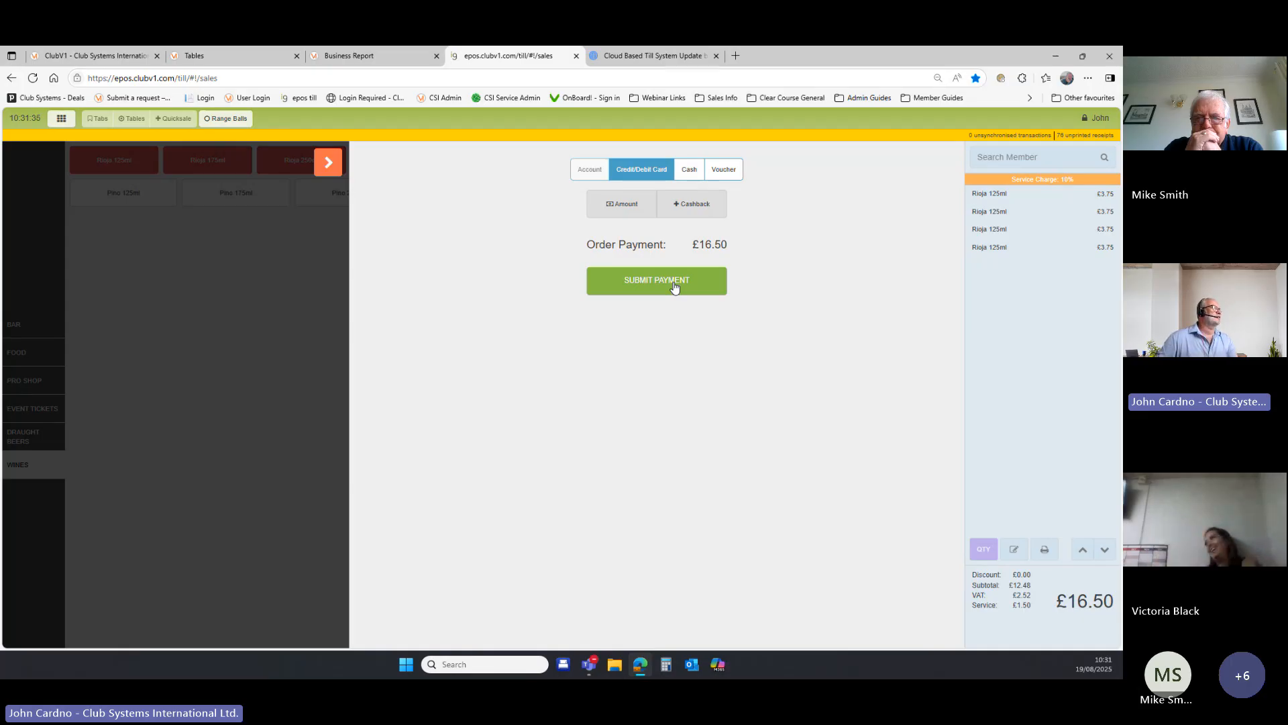
left_click(328, 163)
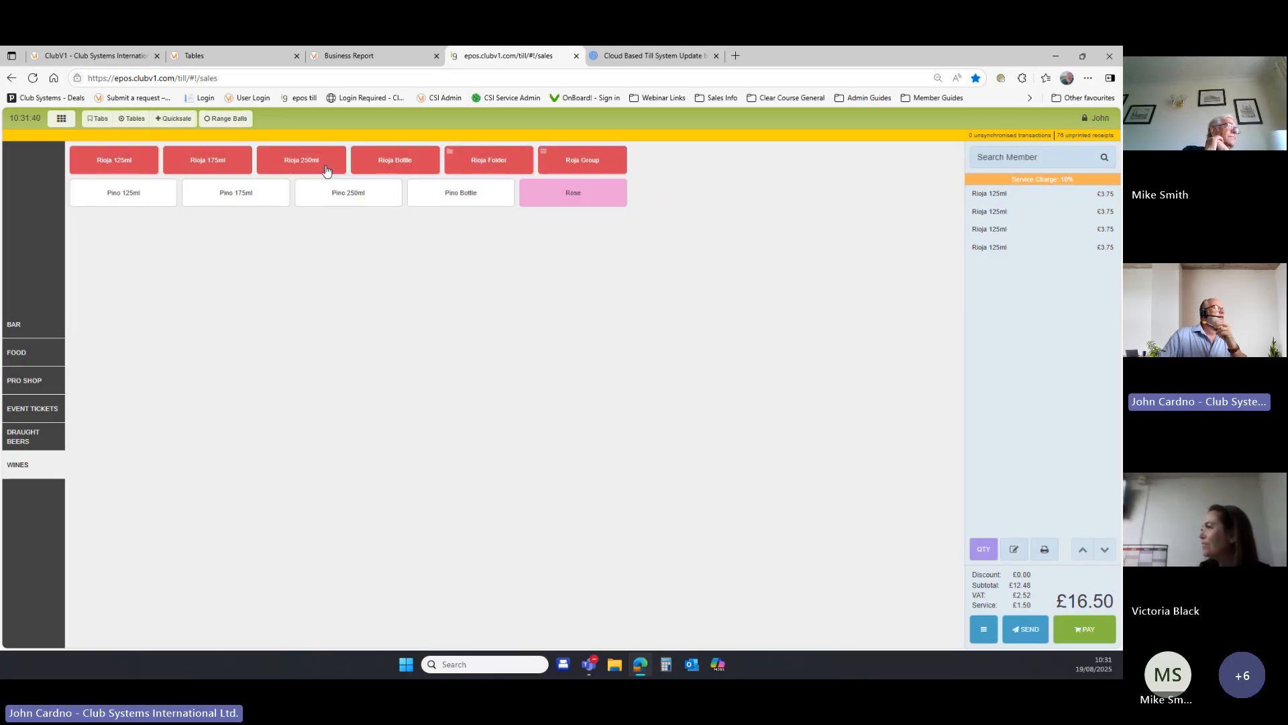
- Switch to the ClubV1 Cloud EPOS back office and open its dashboard to view the transaction and product summaries
left_click(108, 56)
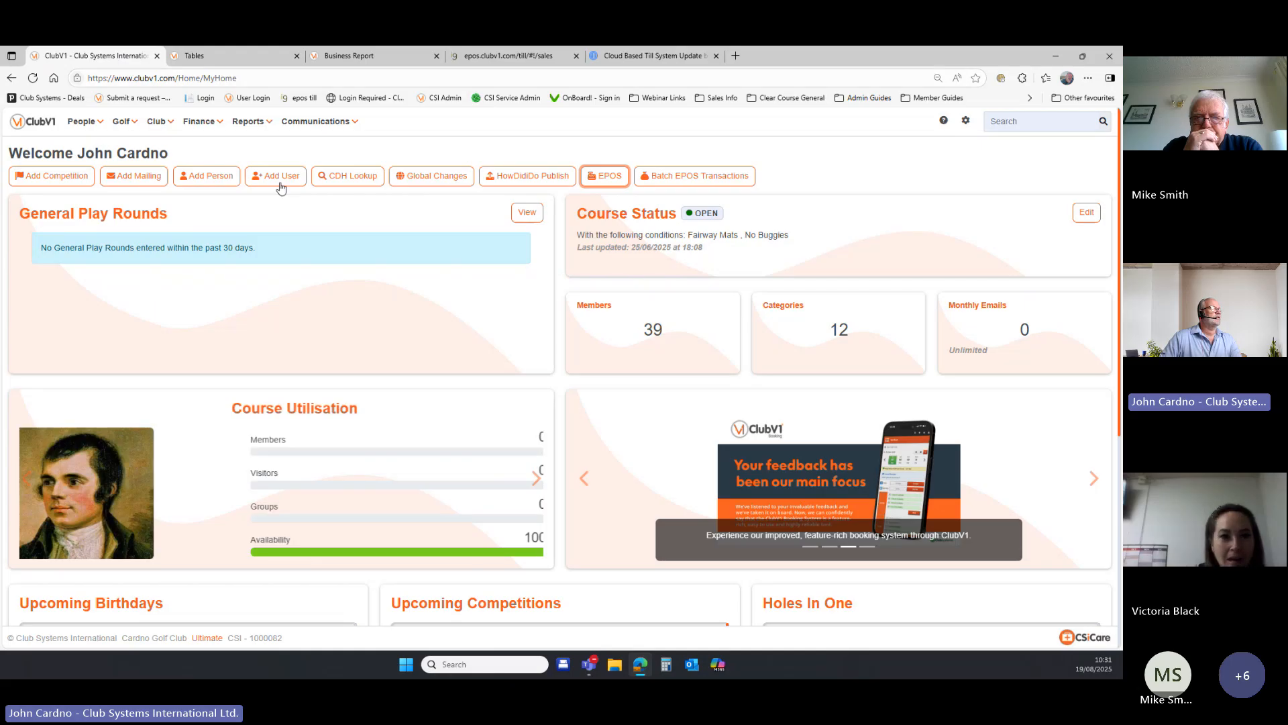
left_click(610, 180)
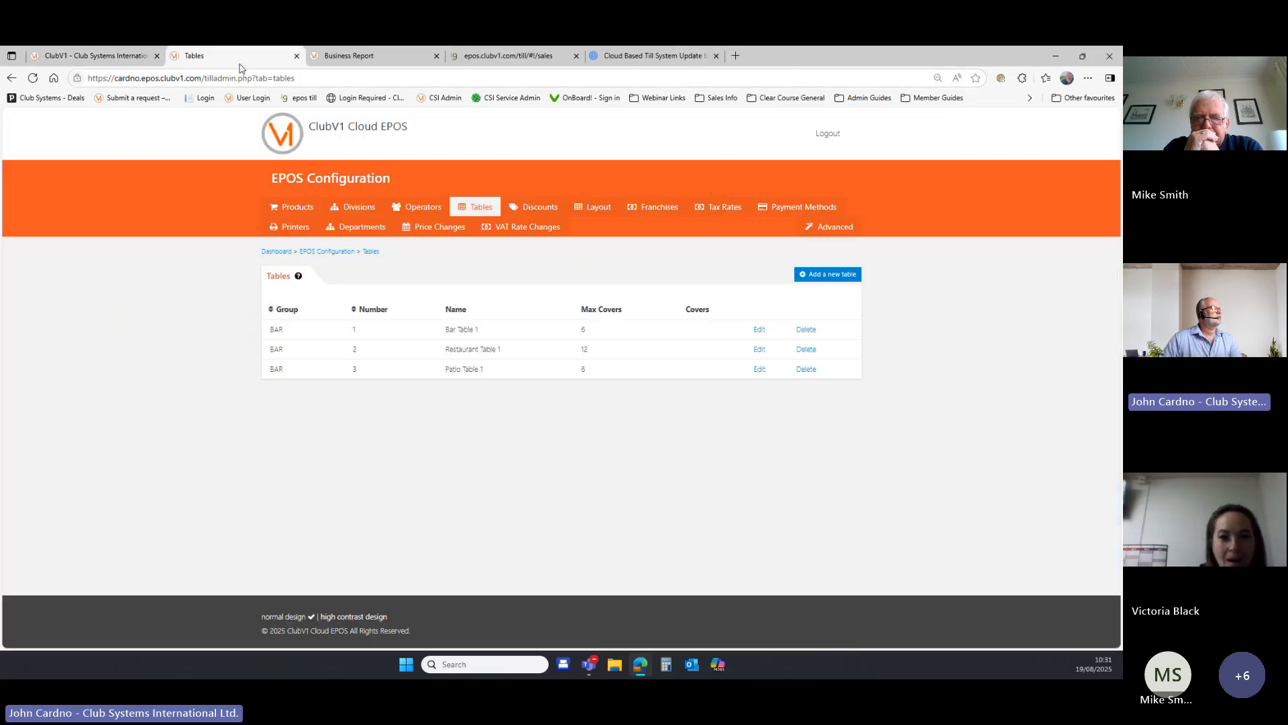
left_click(352, 57)
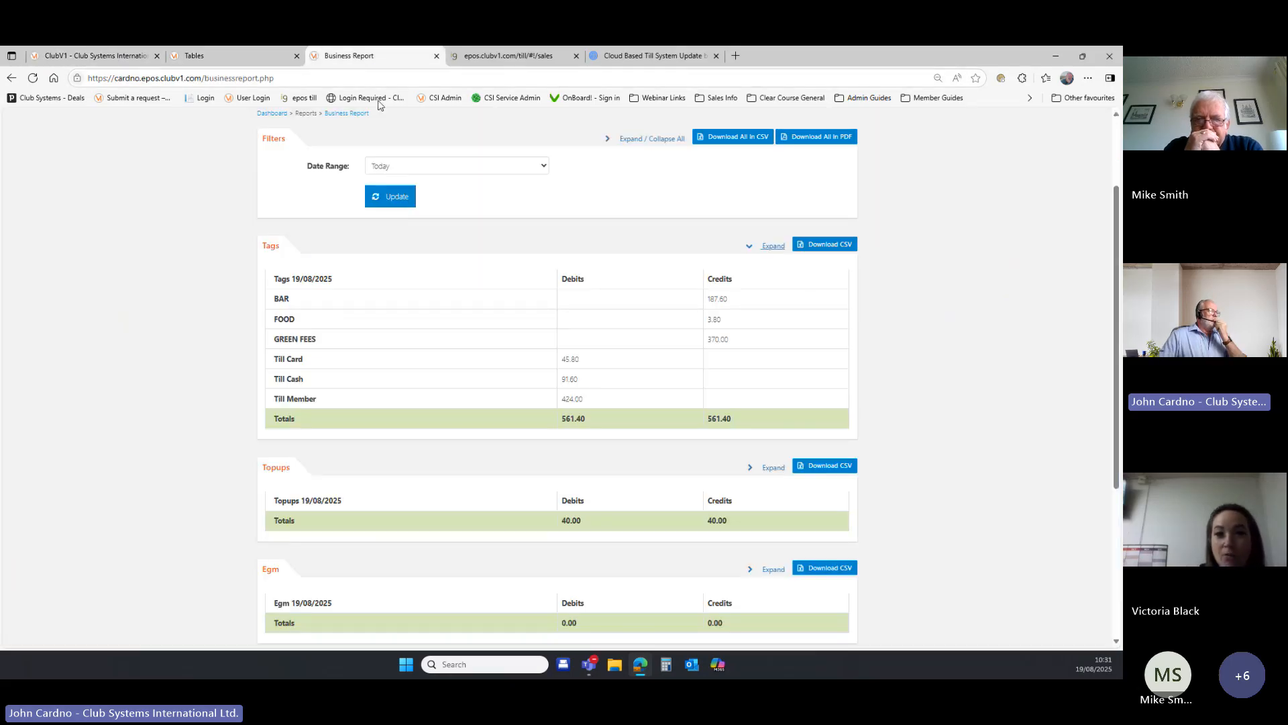
scroll(267, 230, "up", 2)
left_click(270, 231)
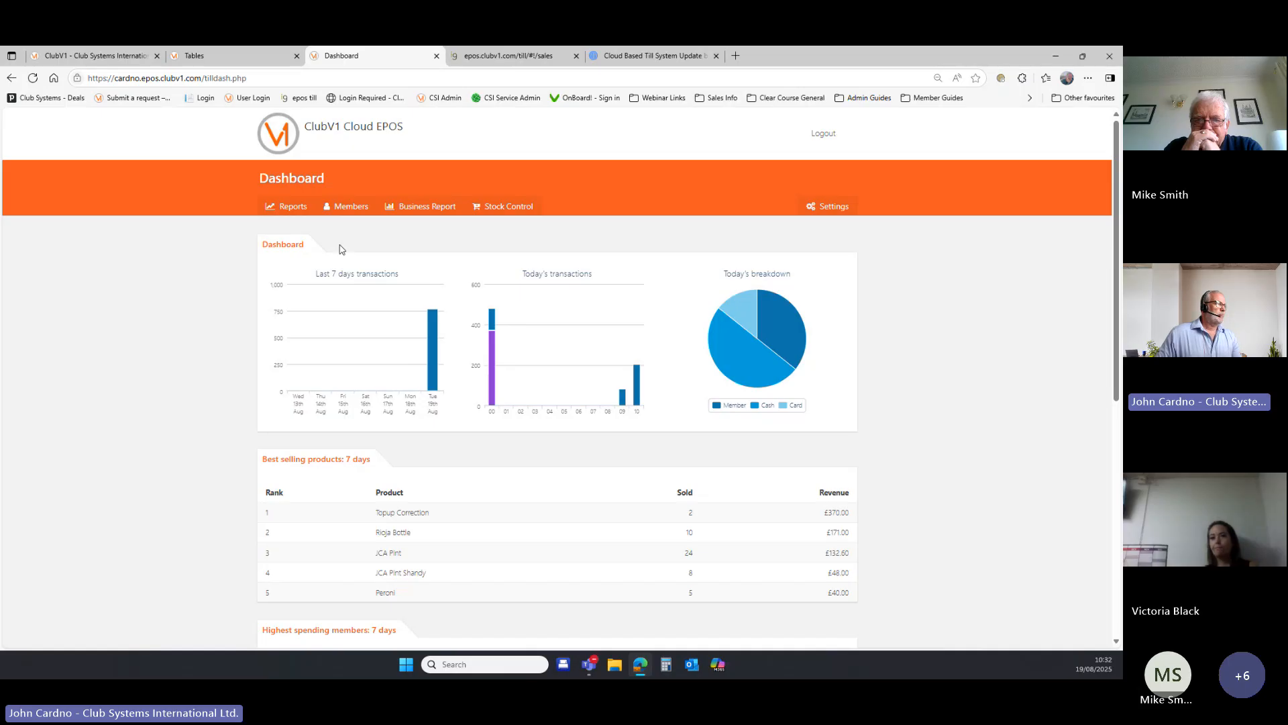
scroll(604, 374, "down", 2)
scroll(561, 365, "up", 2)
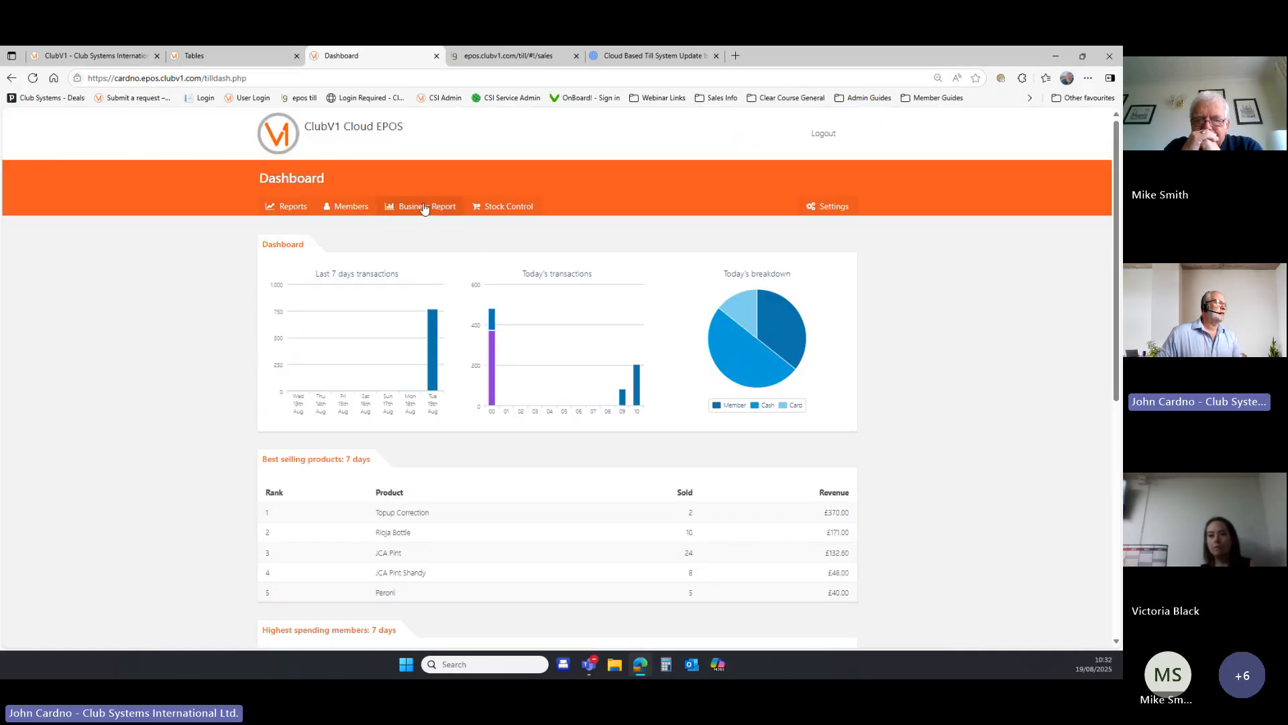
- Generate the Business Report with the date range set to Today
left_click(424, 207)
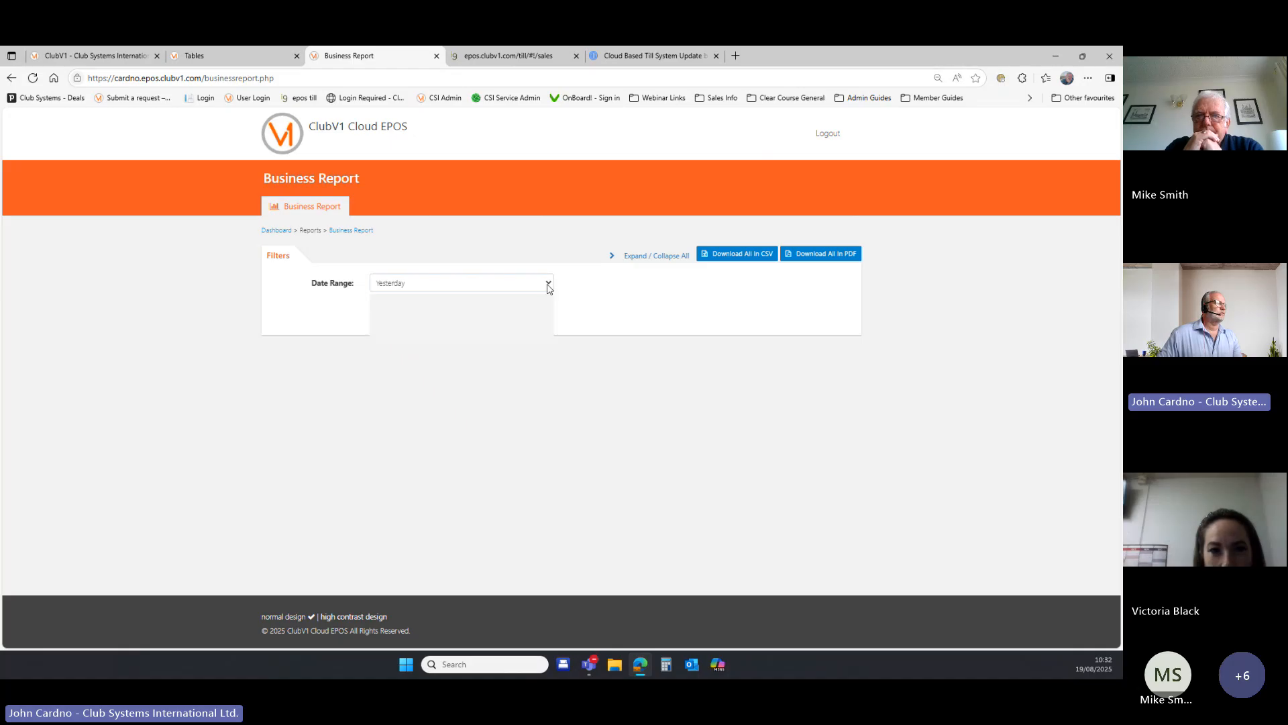
left_click(470, 283)
left_click(463, 361)
left_click(396, 313)
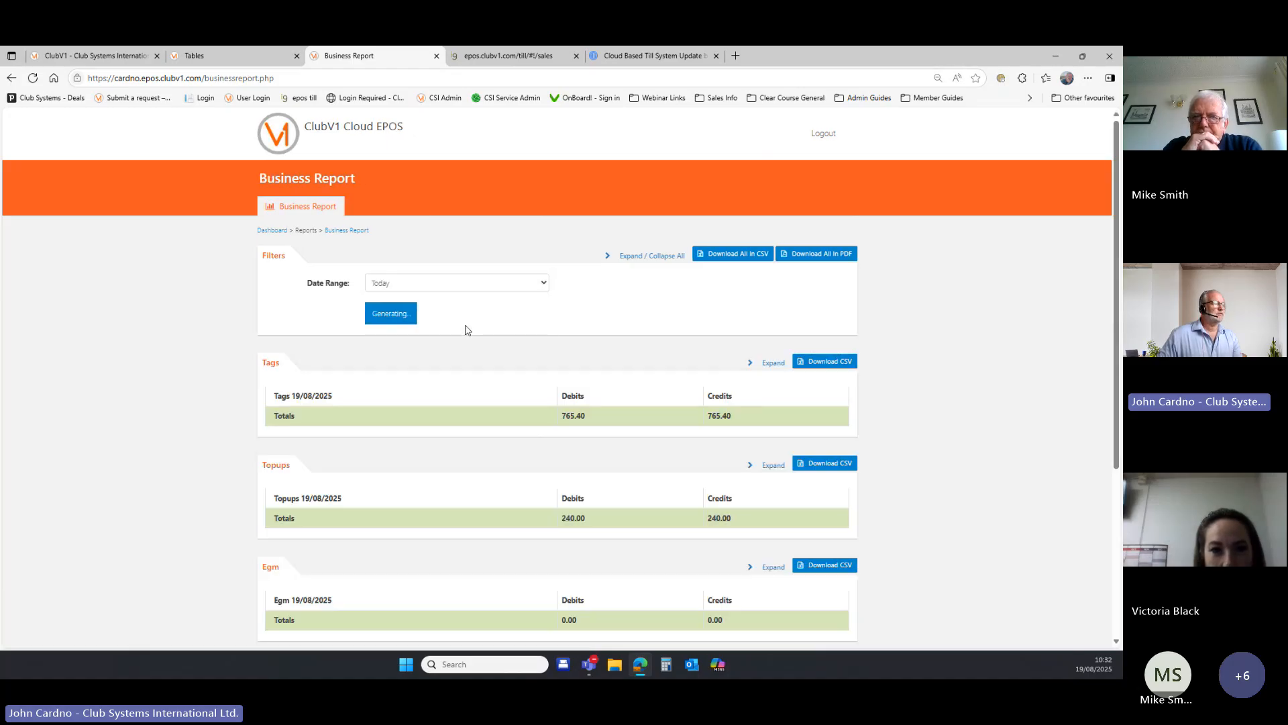
- Review the section totals and expanded Tags breakdown in today's Business Report, and return to the dashboard
scroll(498, 337, "down", 1)
scroll(500, 338, "down", 2)
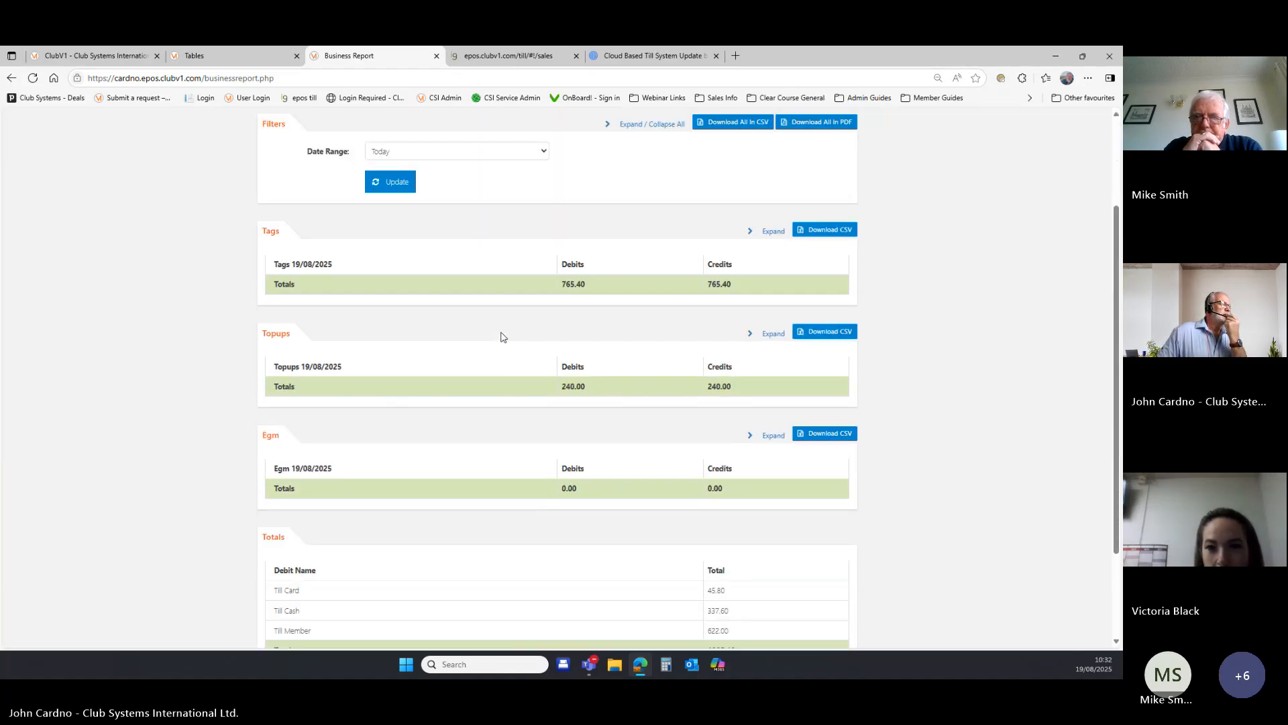
scroll(530, 339, "down", 2)
scroll(536, 339, "down", 1)
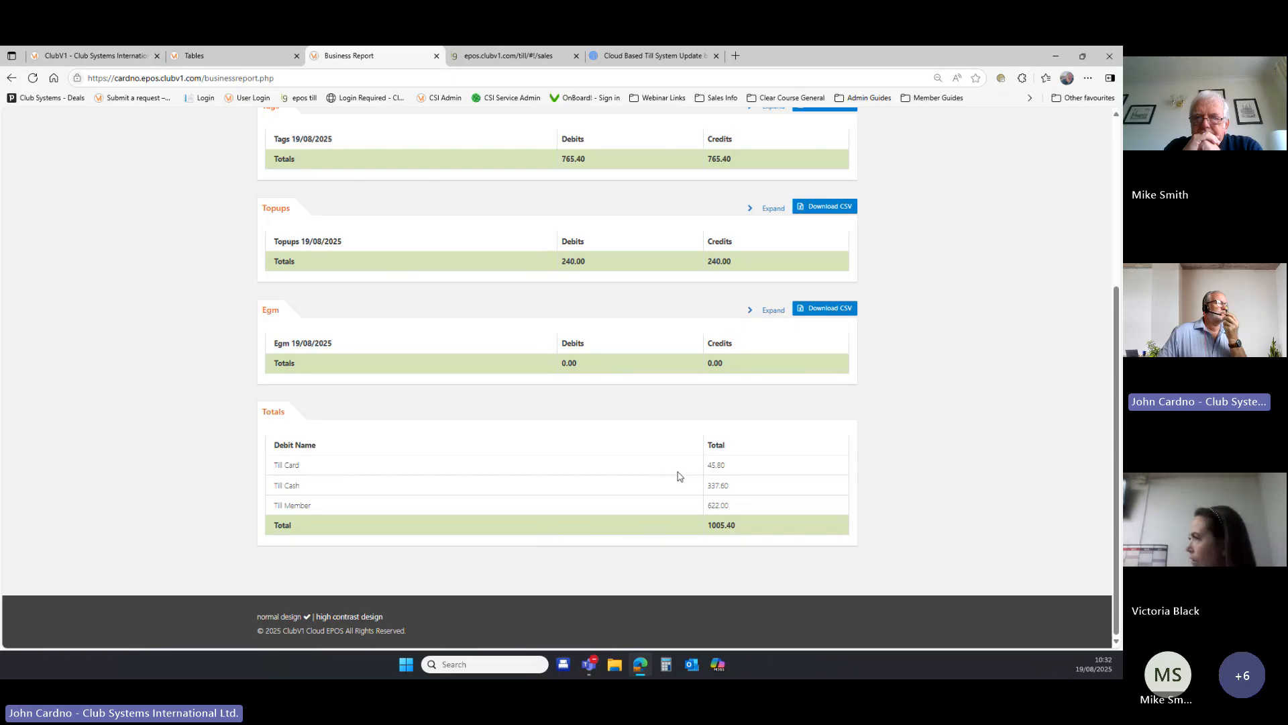
scroll(679, 469, "up", 1)
scroll(671, 375, "up", 2)
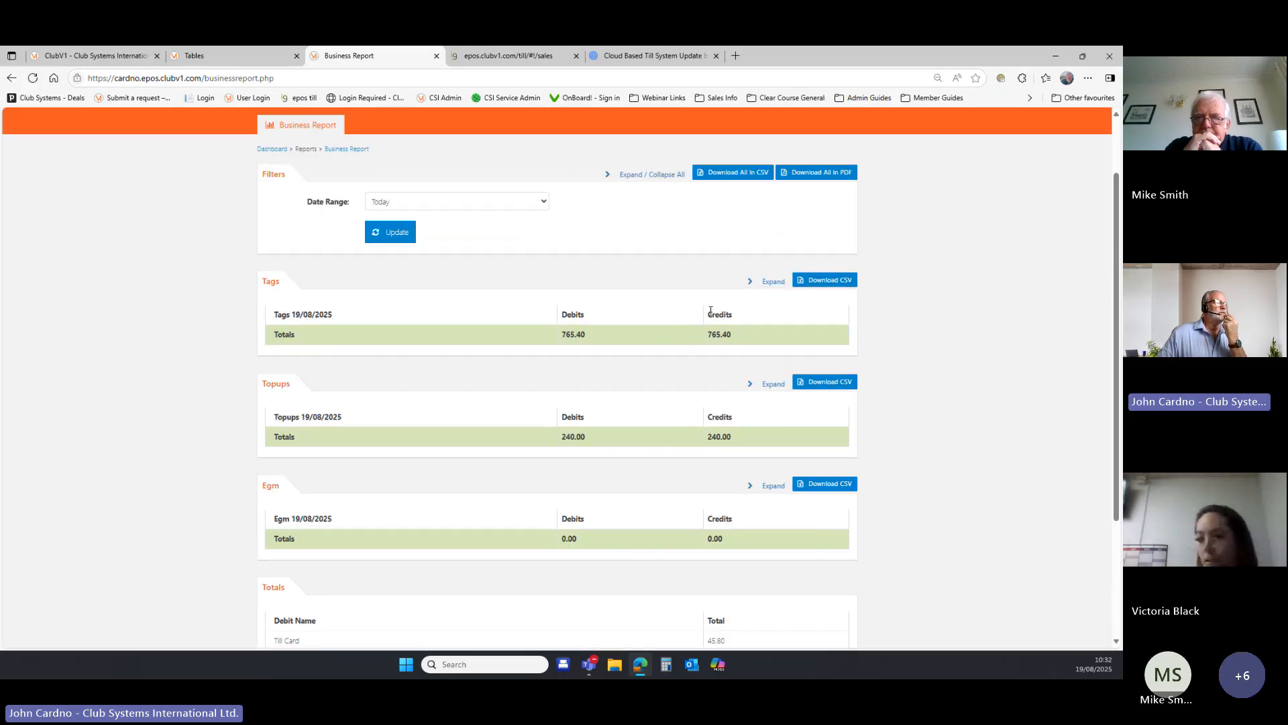
left_click(750, 284)
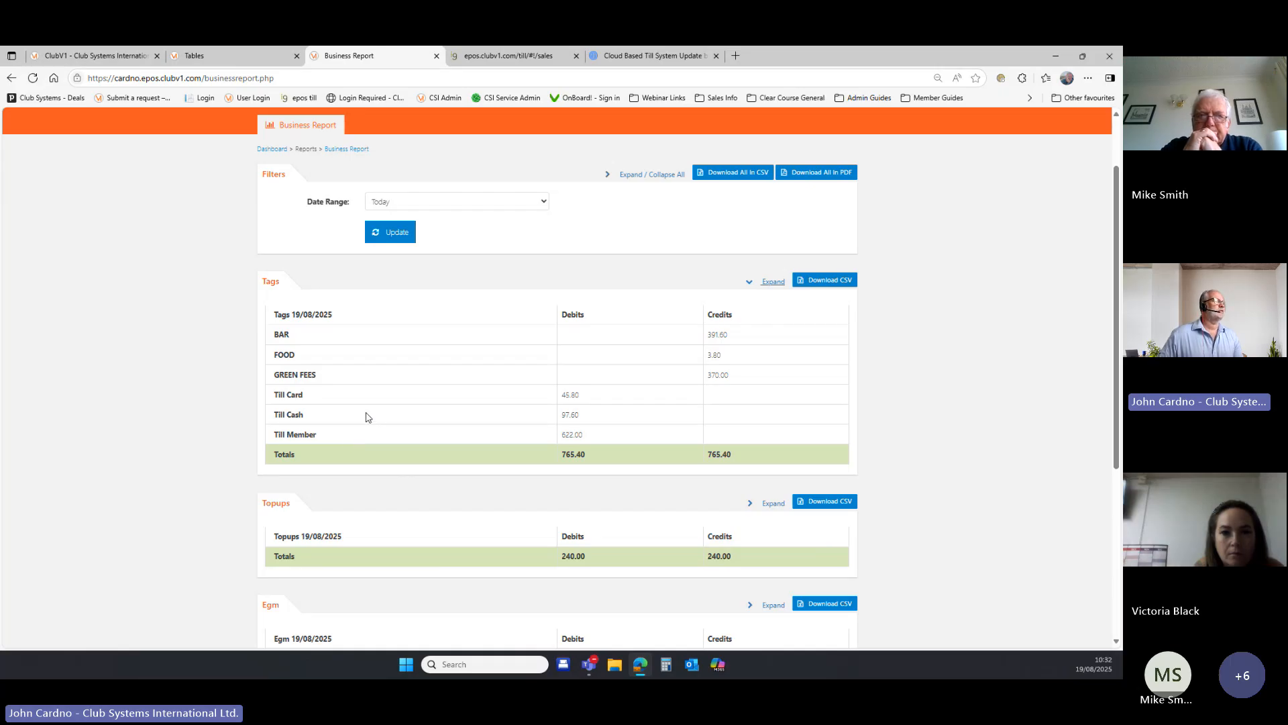
scroll(368, 417, "up", 1)
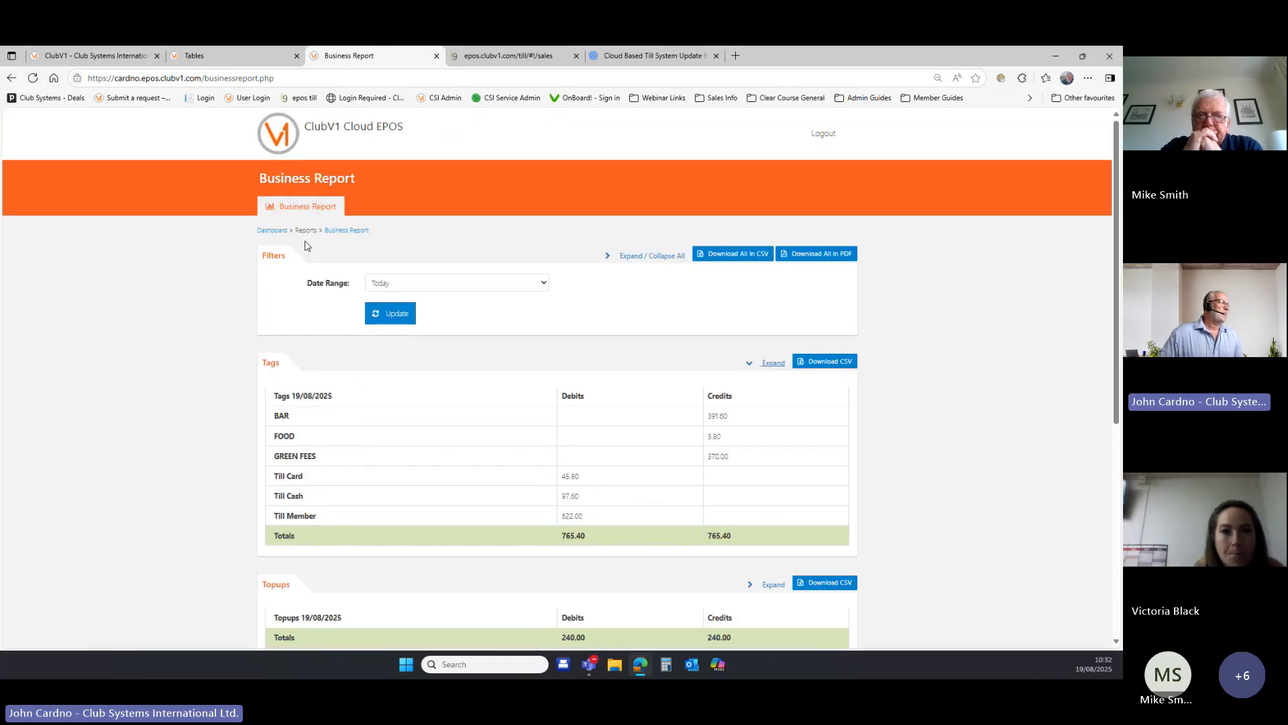
left_click(280, 231)
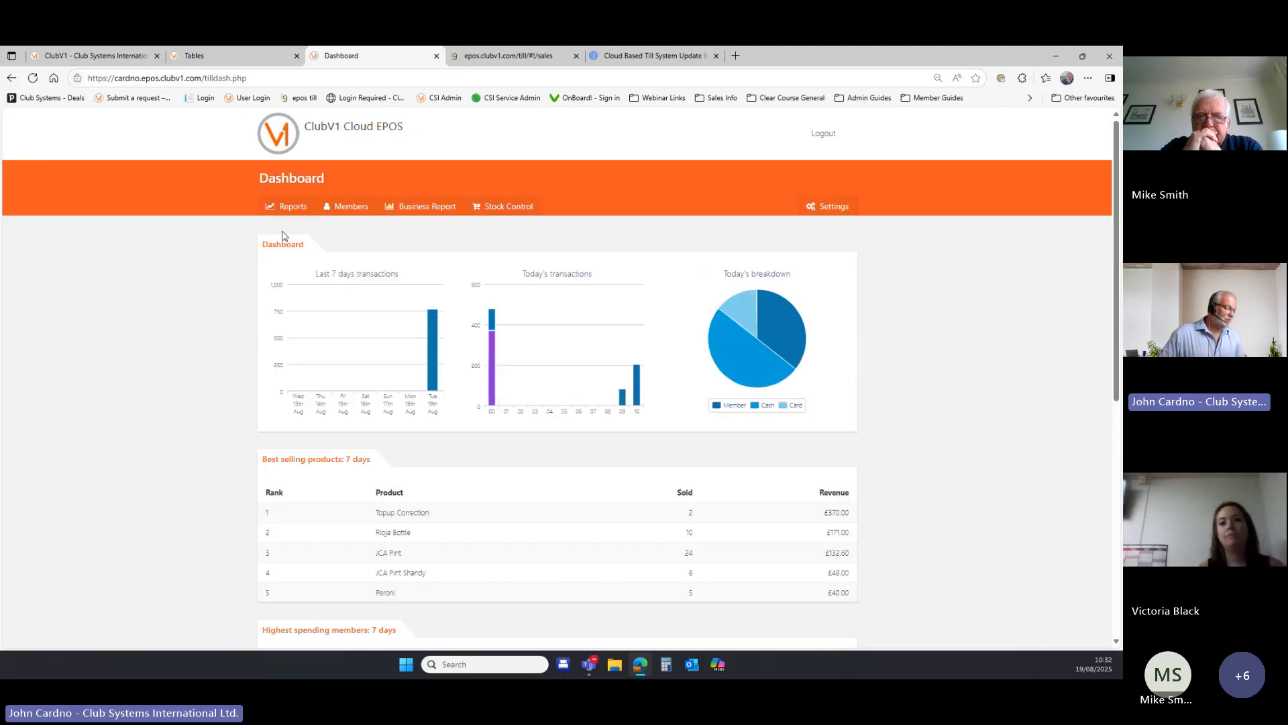
- Open the Members reports and review the highest-spending customers chart and customer spend table for the last 7 days
left_click(357, 209)
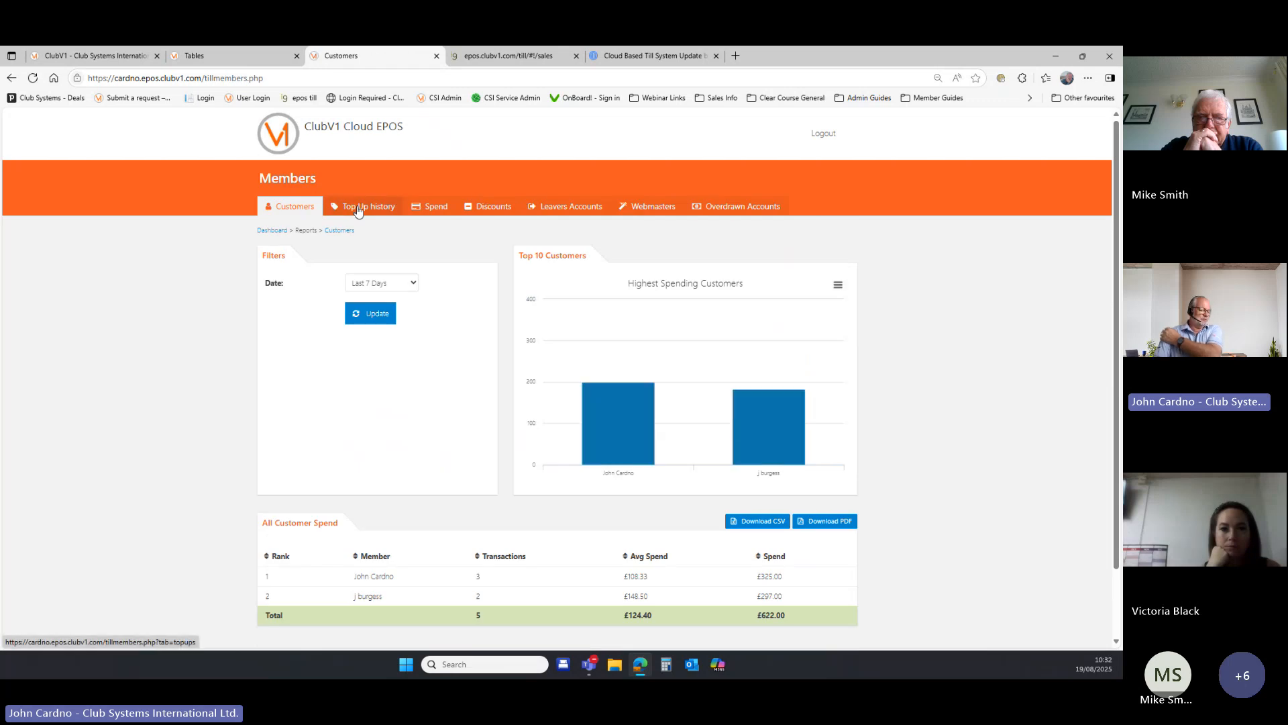
scroll(476, 345, "down", 2)
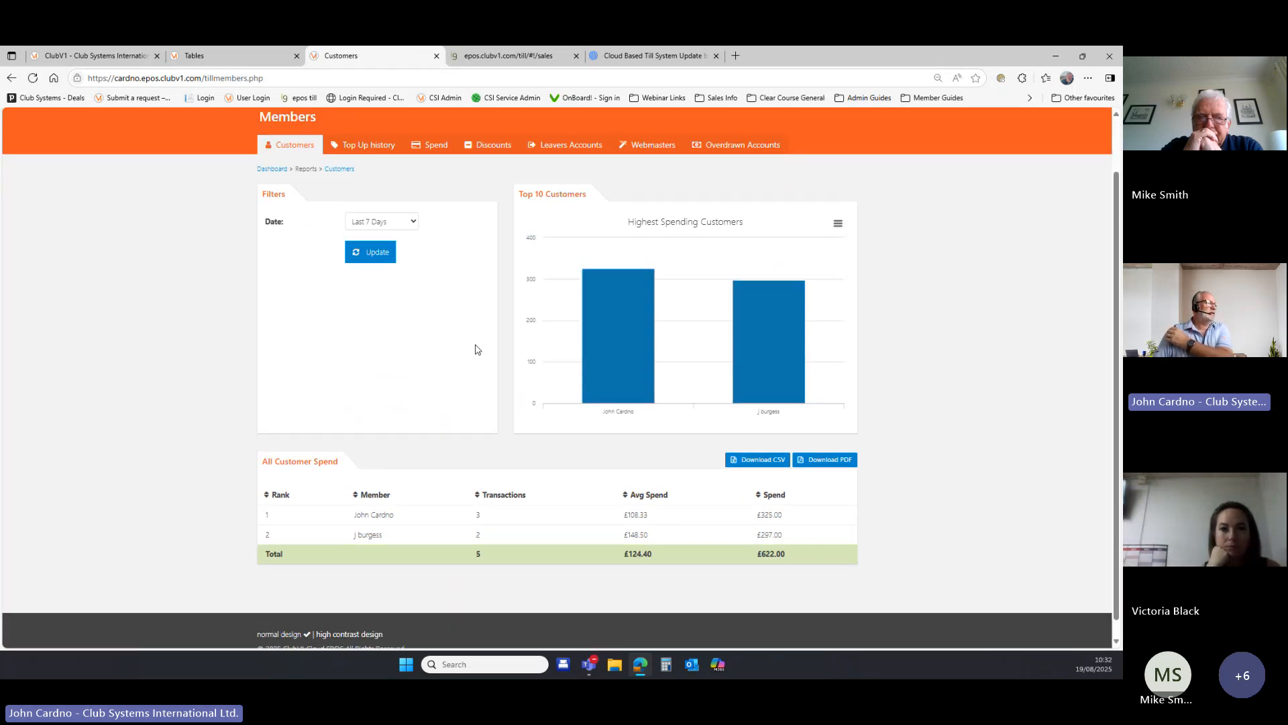
scroll(657, 378, "up", 2)
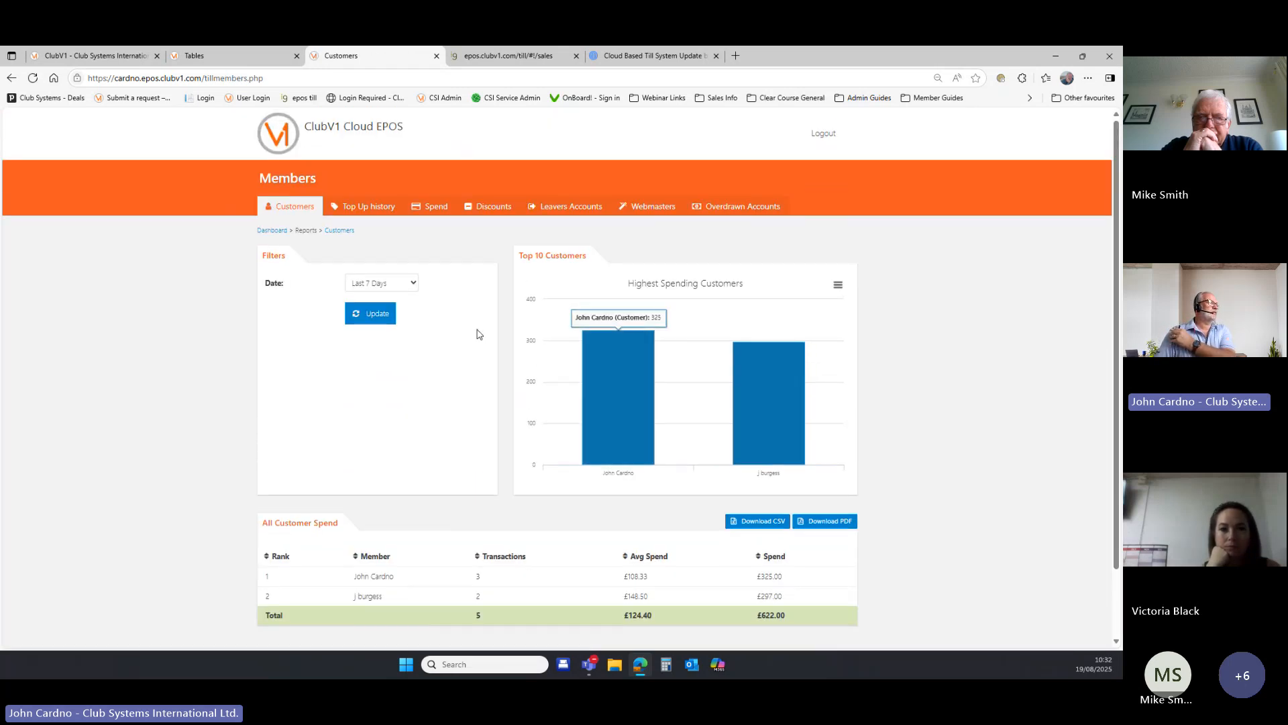
- Review the members' top-up history, expand the Tue 19th Aug breakdown to its individual top-ups, and return to the dashboard
left_click(374, 209)
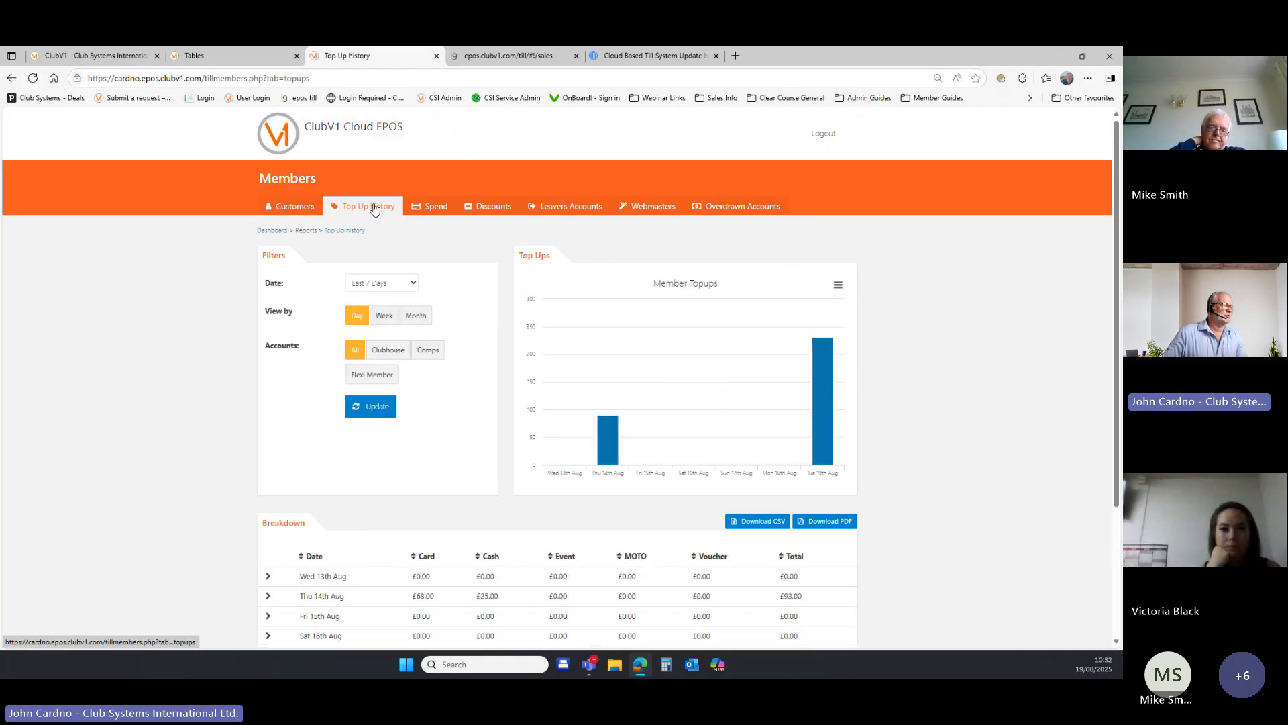
scroll(339, 557, "down", 3)
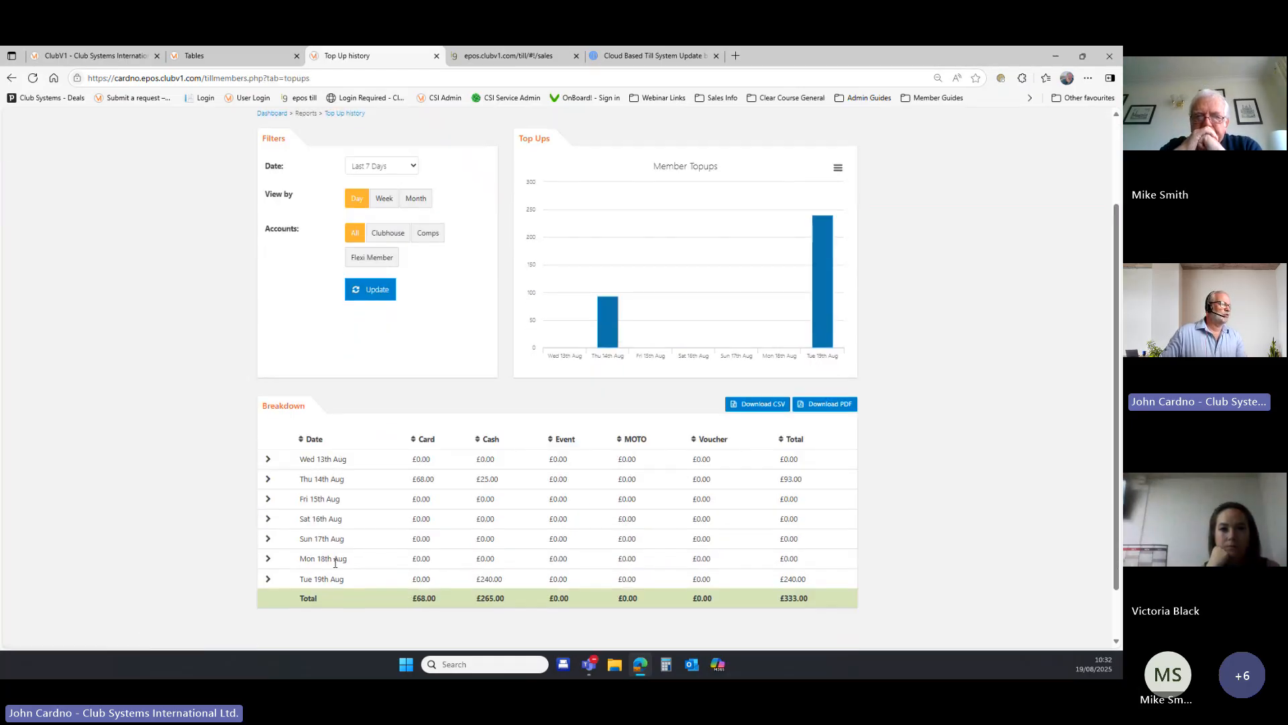
left_click(267, 578)
scroll(301, 581, "down", 1)
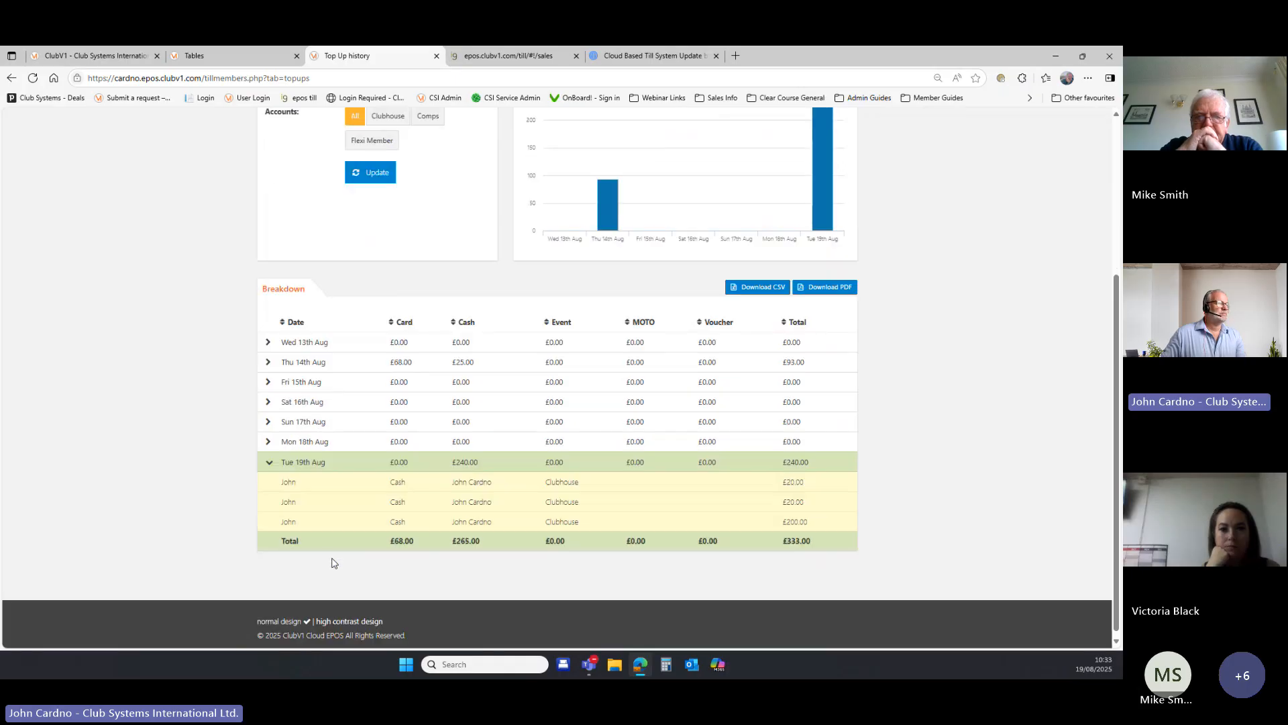
scroll(349, 564, "up", 1)
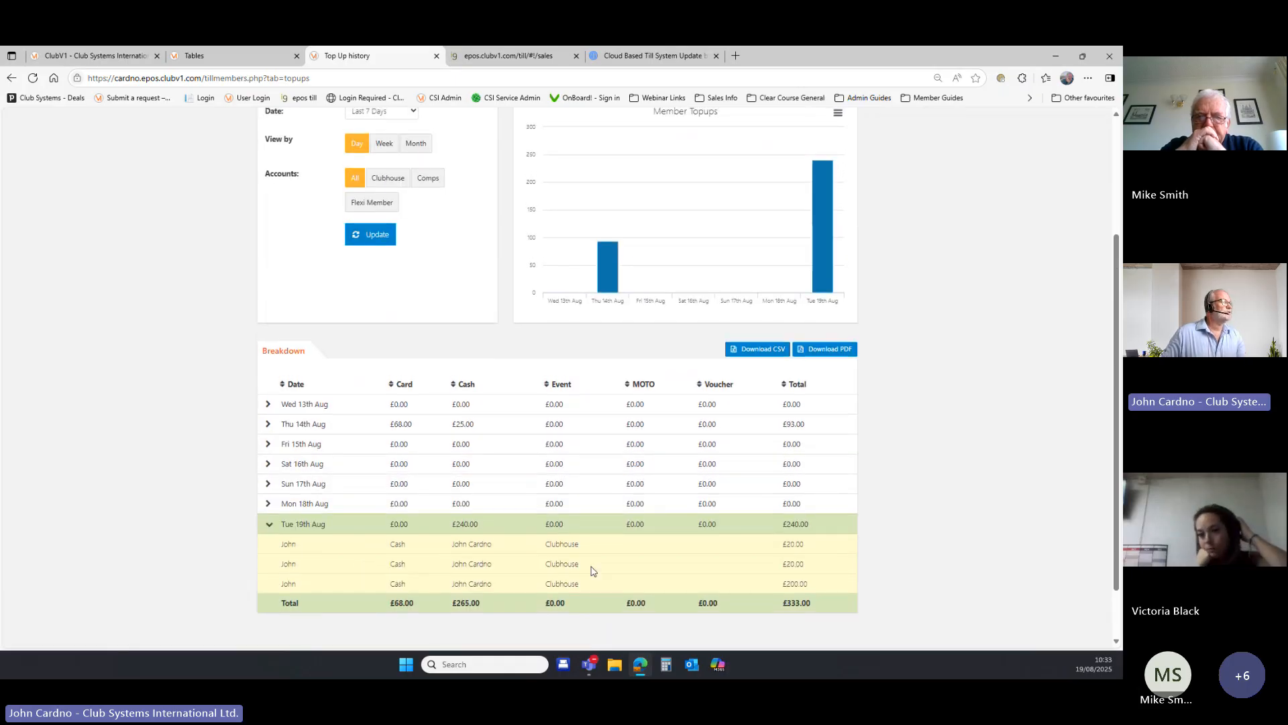
scroll(517, 524, "up", 3)
left_click(280, 232)
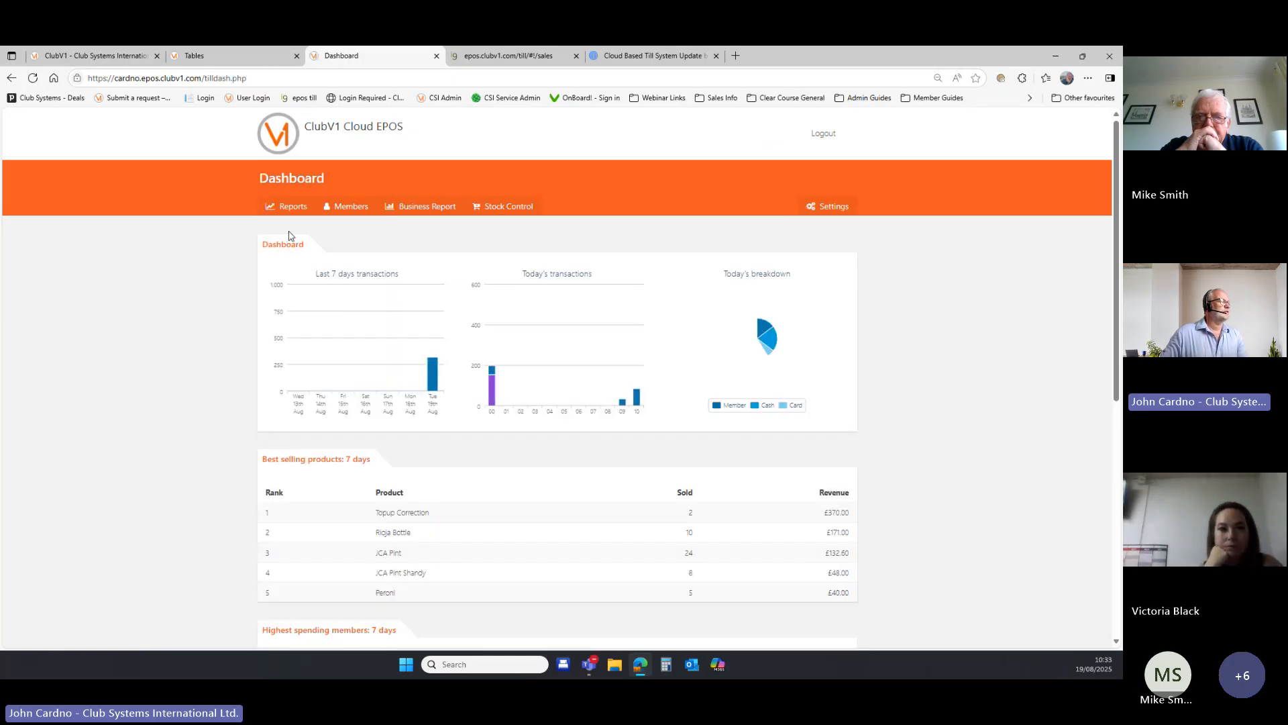
- Generate the Business Report for Yesterday and again for Today, and look through its section totals
left_click(420, 210)
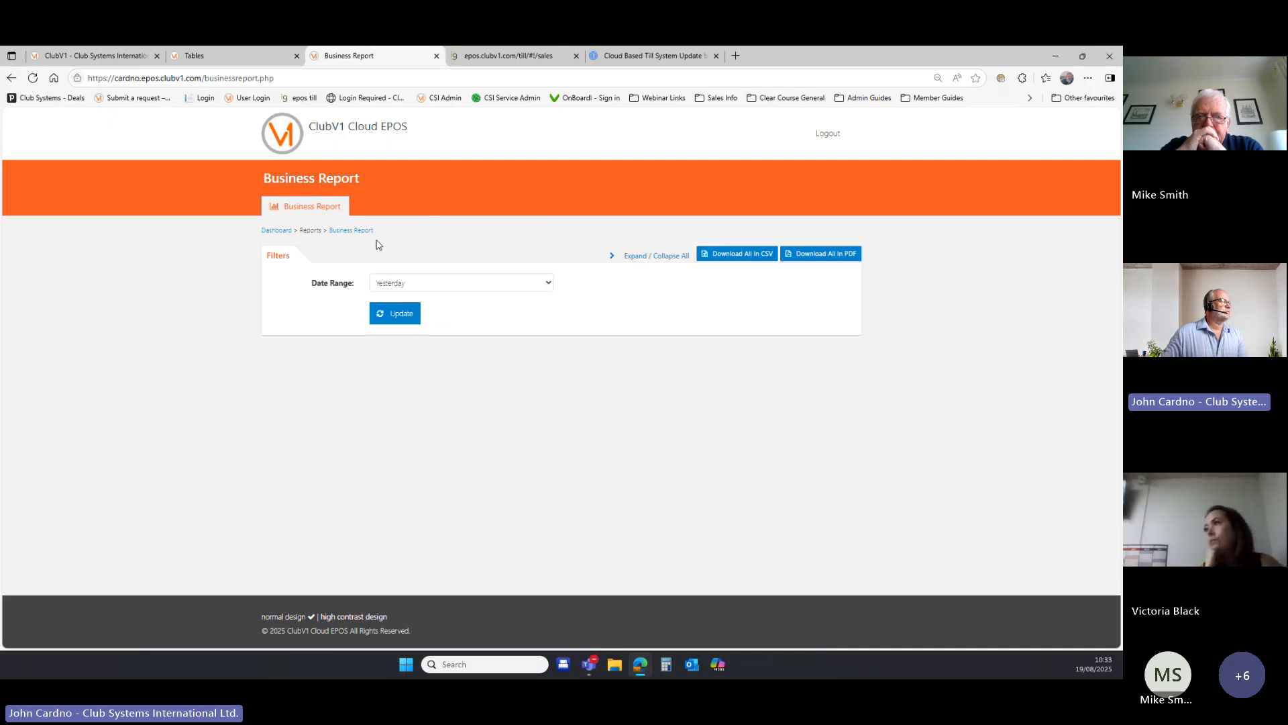
left_click(380, 322)
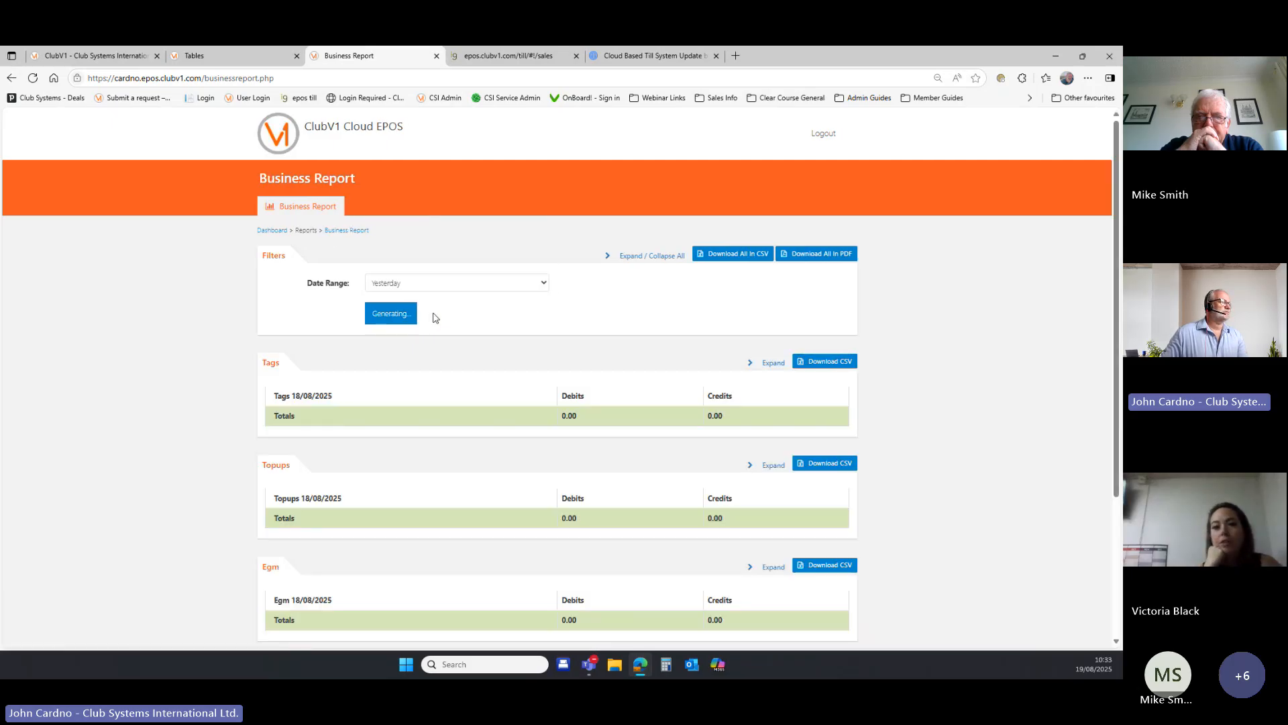
left_click(545, 284)
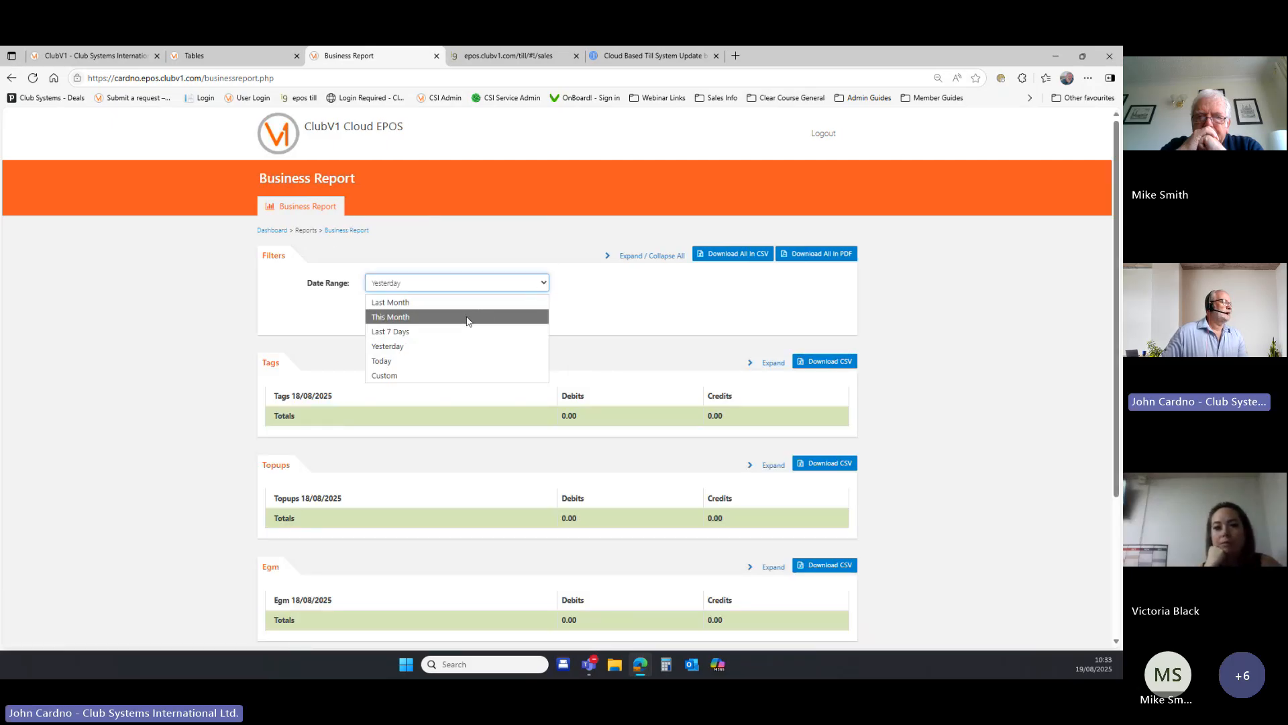
left_click(449, 358)
left_click(402, 319)
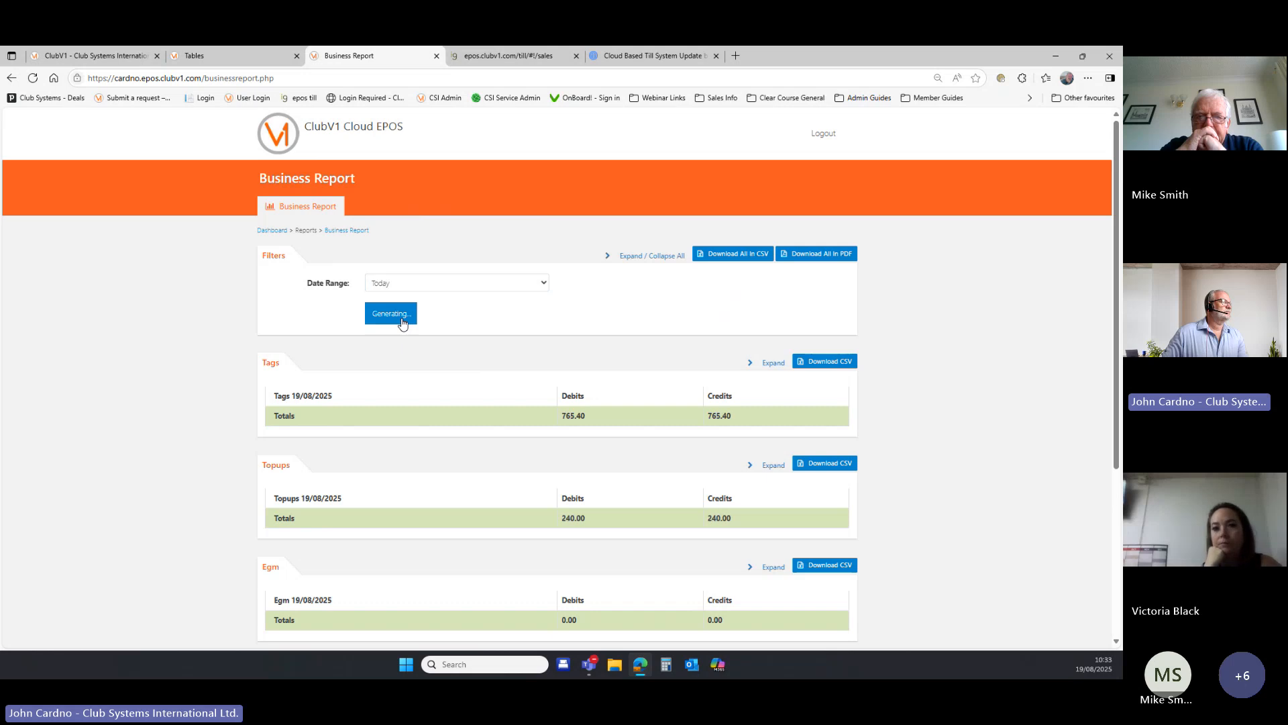
scroll(405, 324, "down", 4)
scroll(407, 325, "up", 4)
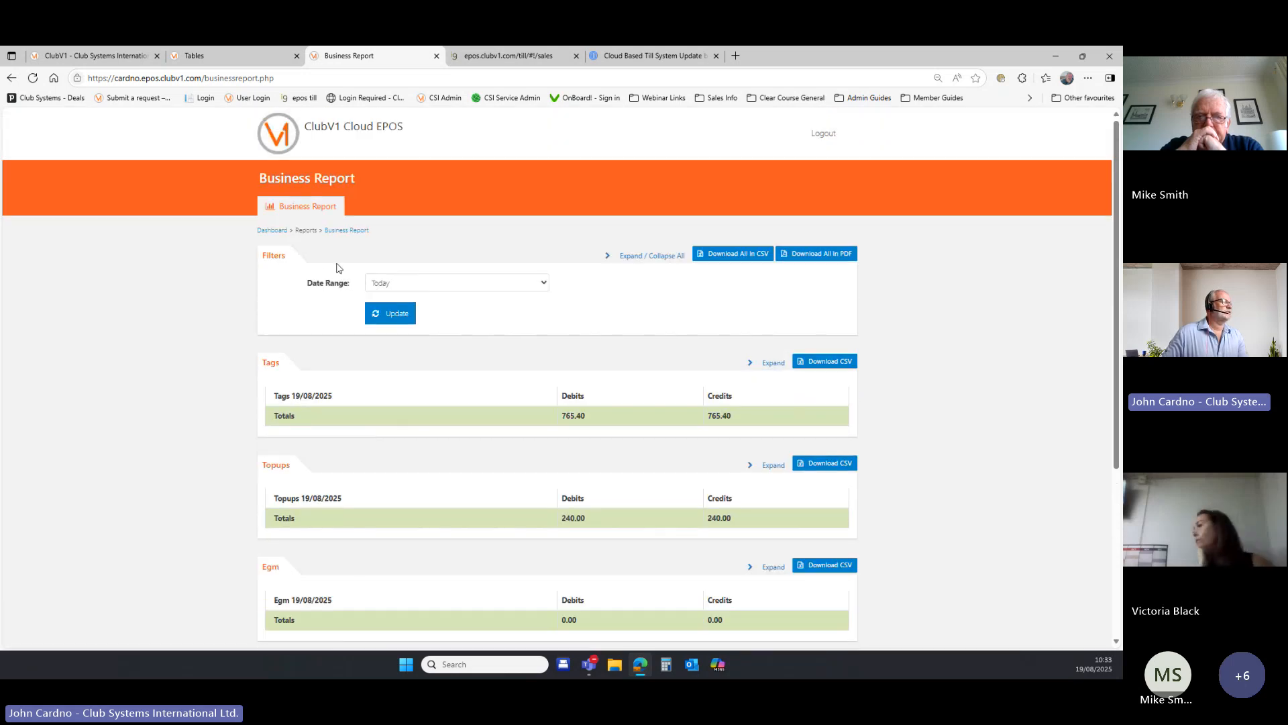
- Reload the Business Report, generate it with the date range Yesterday, and return to the dashboard
left_click(345, 230)
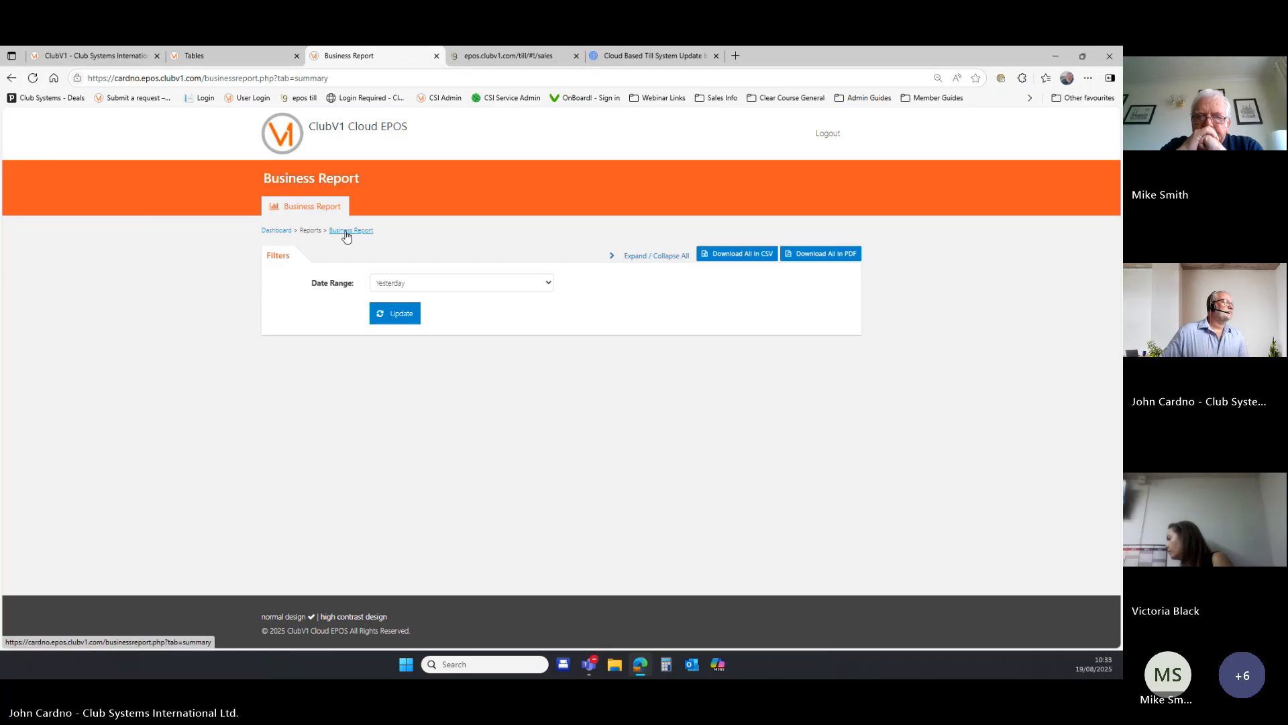
left_click(404, 315)
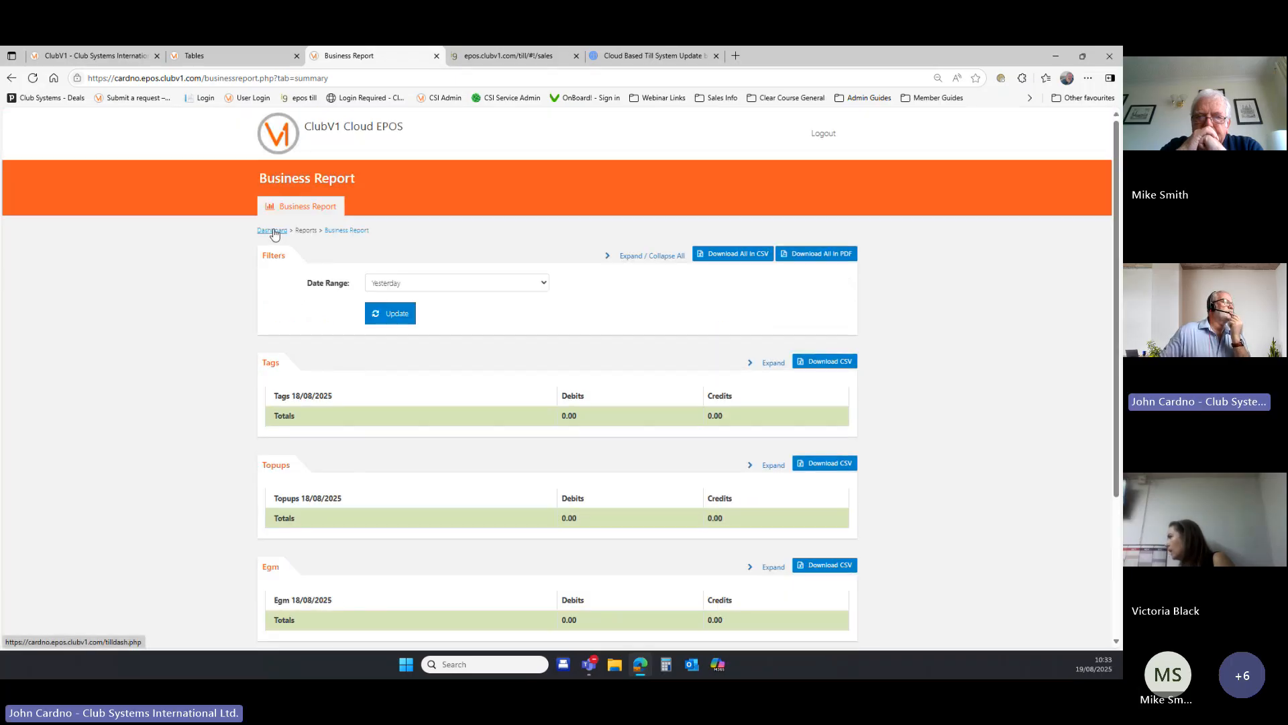
left_click(274, 231)
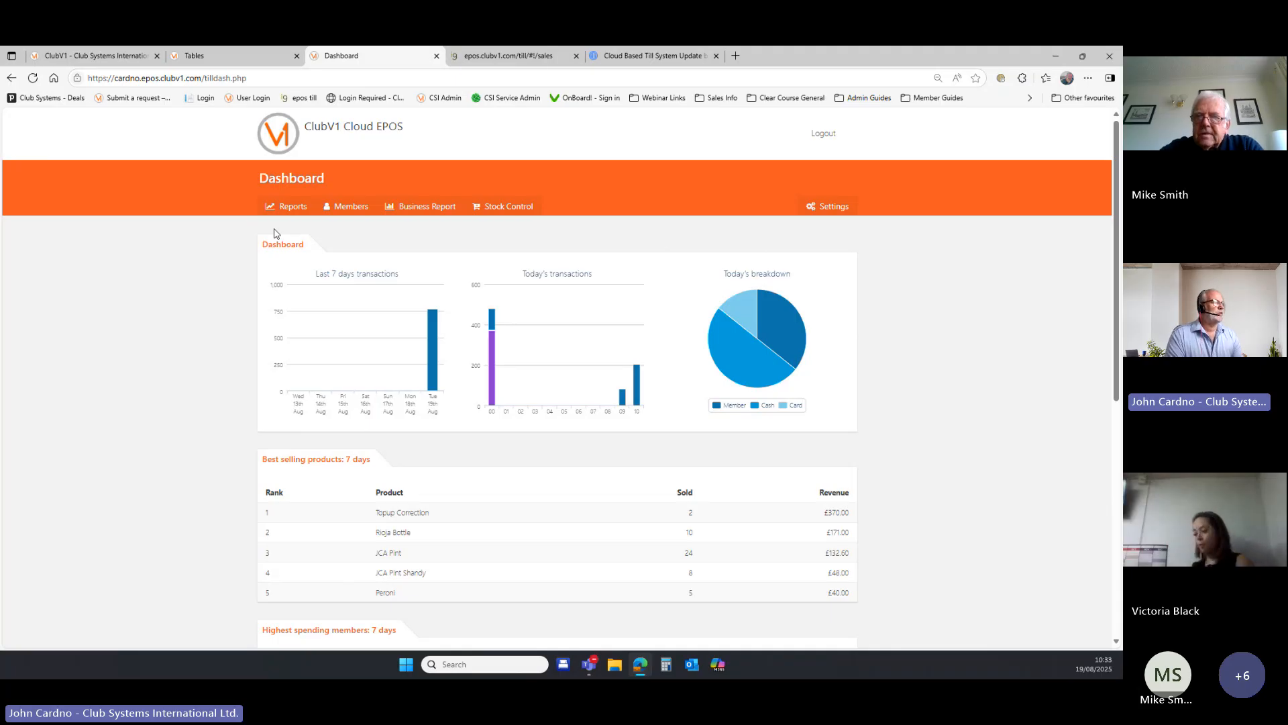
- Open the stock takes in Stock Control and look over a new stock take form for General Stock without saving it
left_click(506, 213)
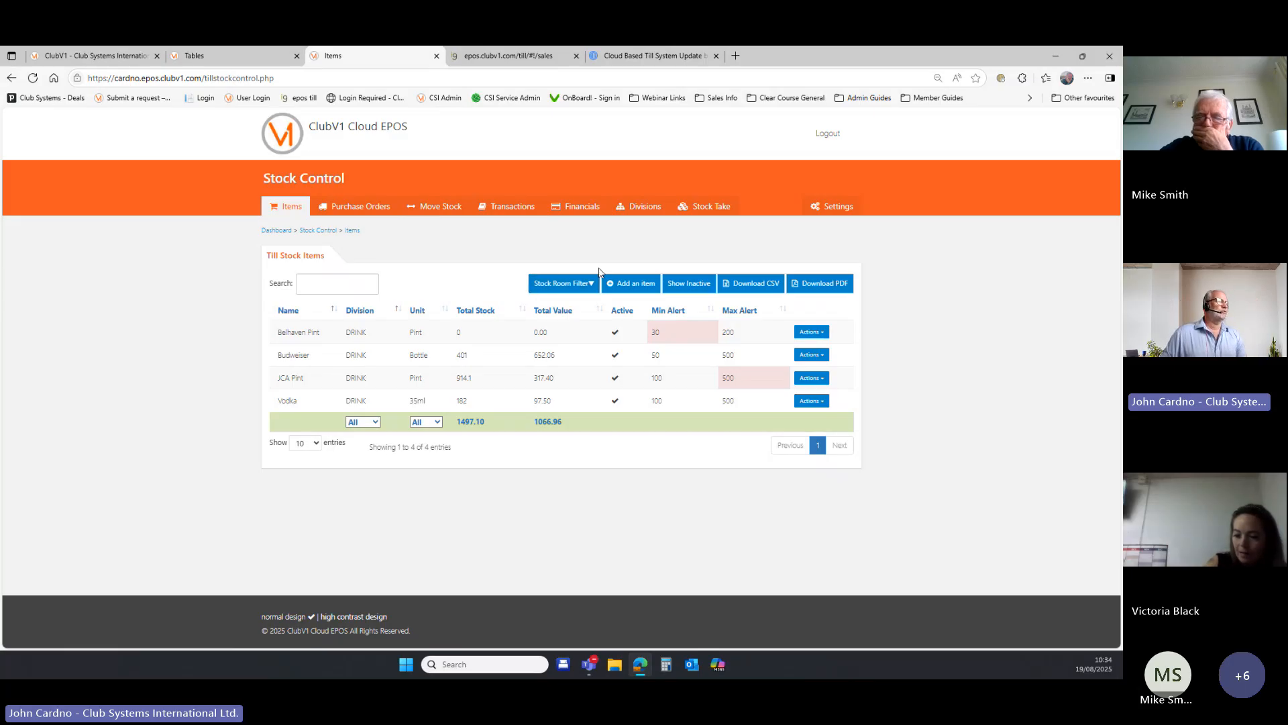
left_click(719, 210)
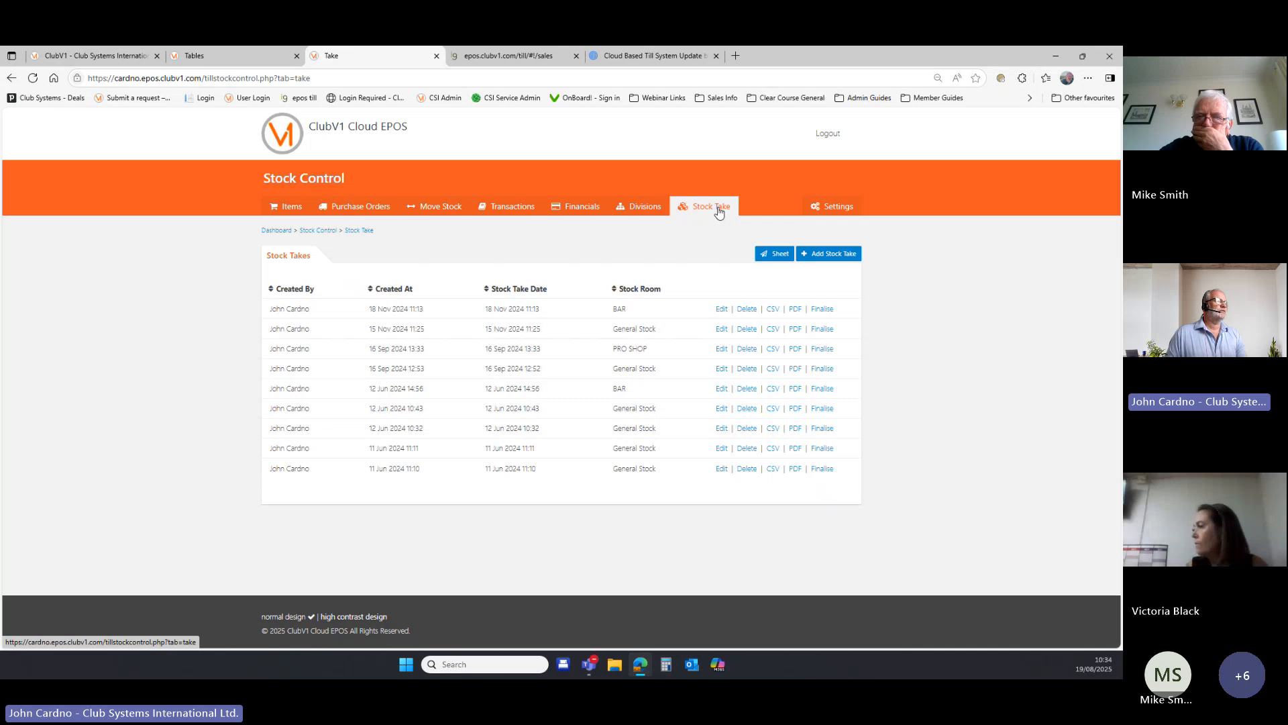
left_click(807, 254)
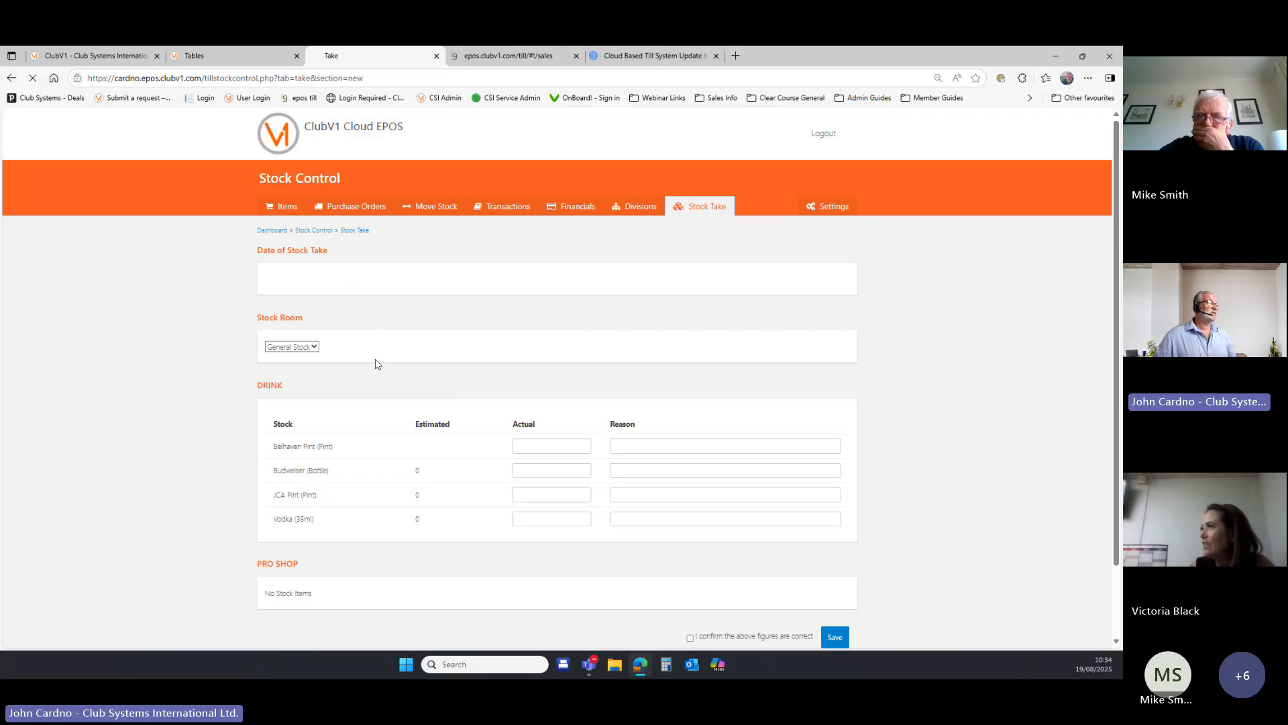
left_click(313, 348)
left_click(313, 348)
scroll(435, 352, "down", 1)
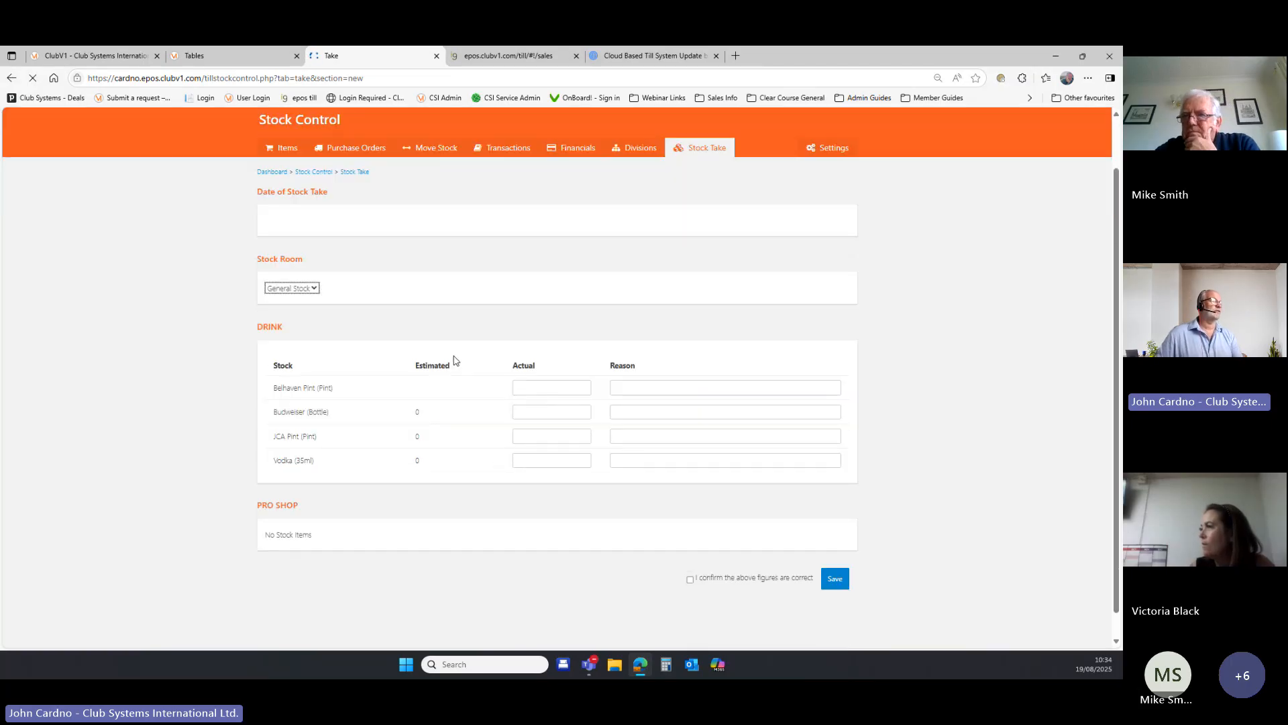
scroll(453, 360, "up", 1)
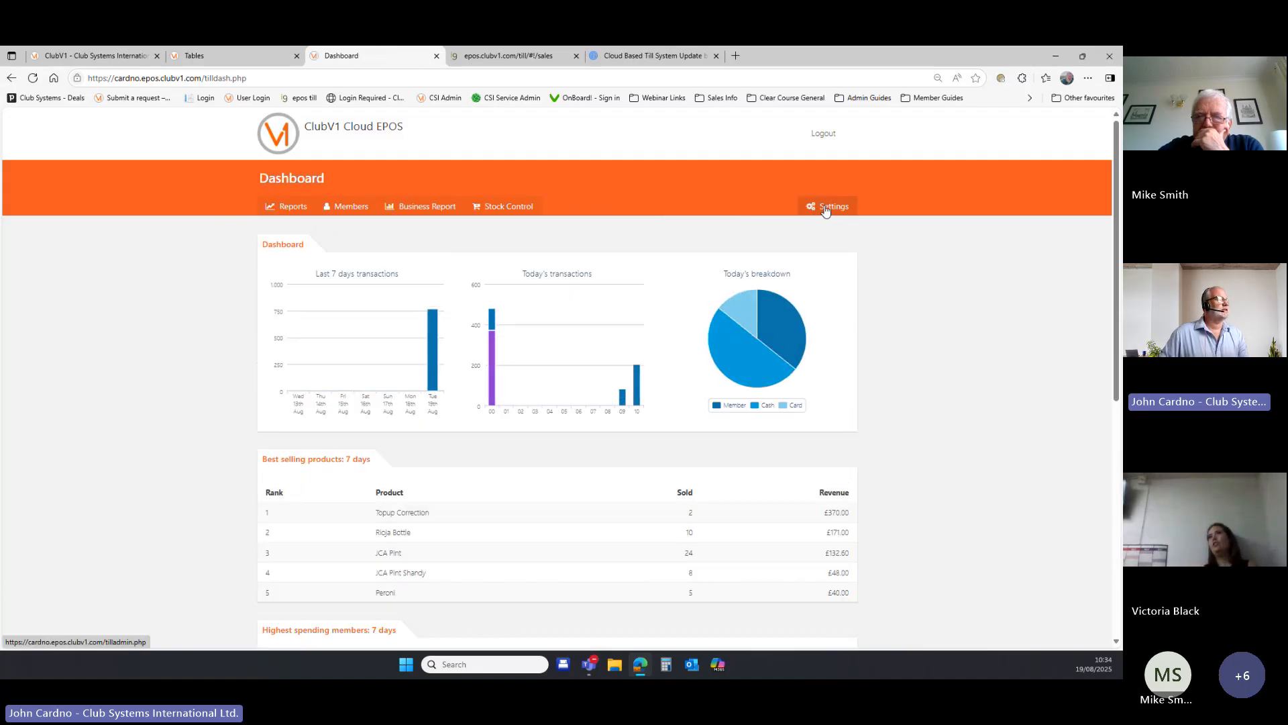
- Open the EPOS configuration and look at the product, department, division and VAT rate change pages
left_click(825, 211)
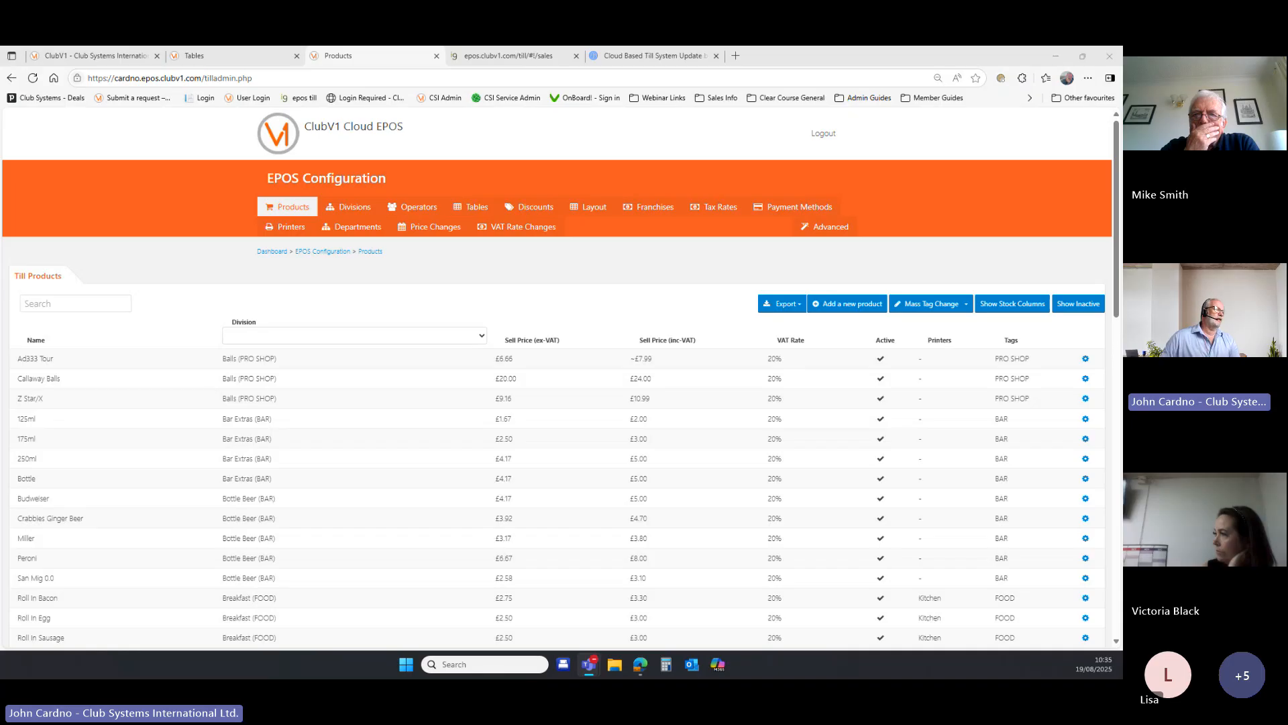
left_click(349, 233)
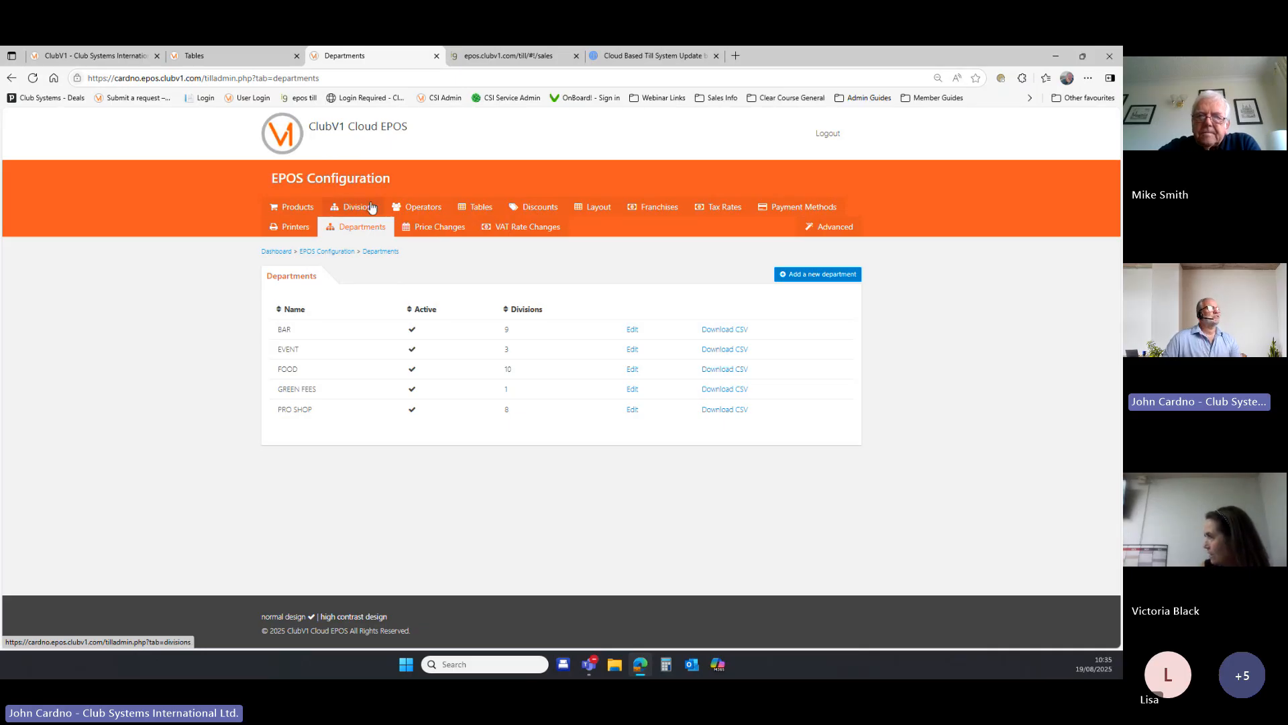
left_click(372, 207)
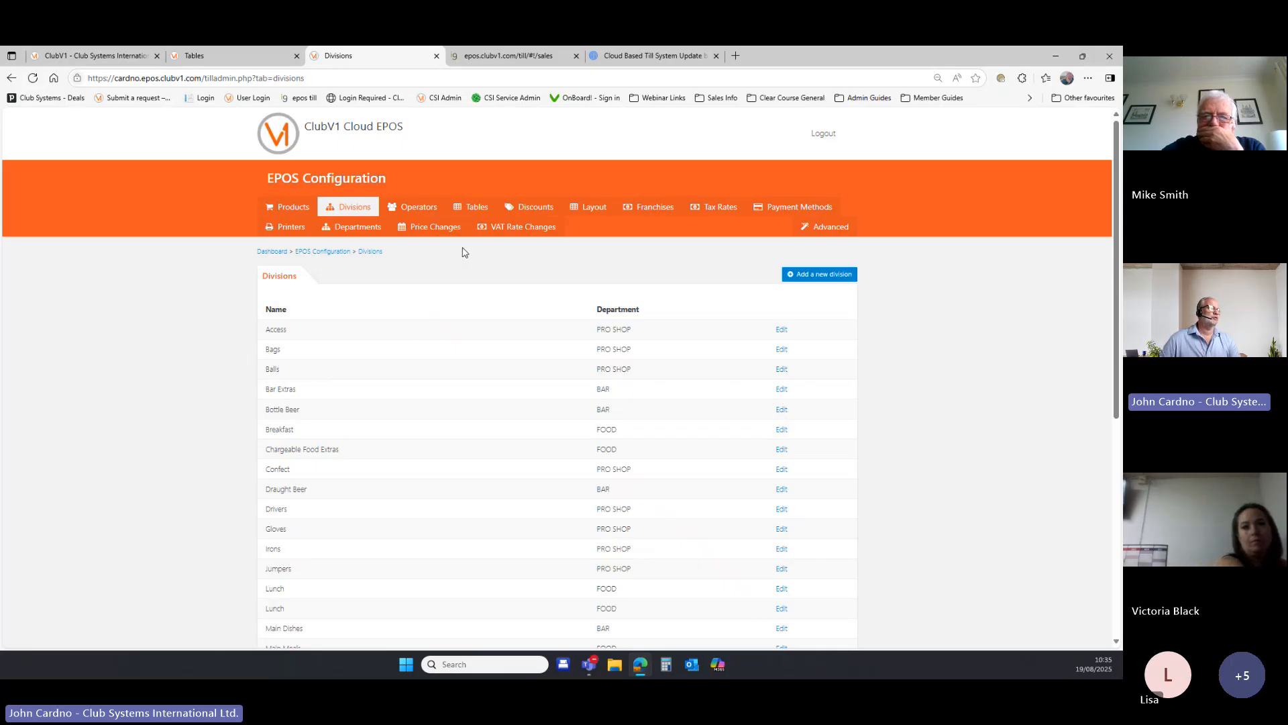
left_click(519, 230)
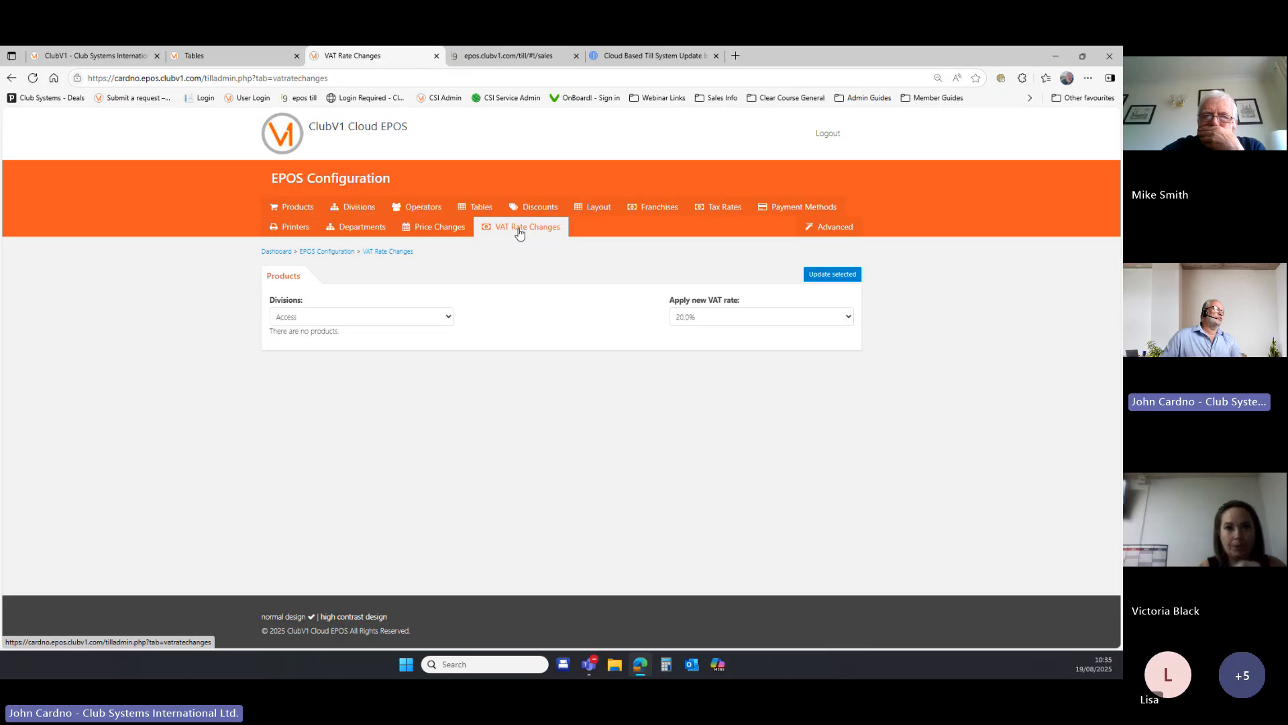
- Create a new price change event named "1 sept"
left_click(441, 231)
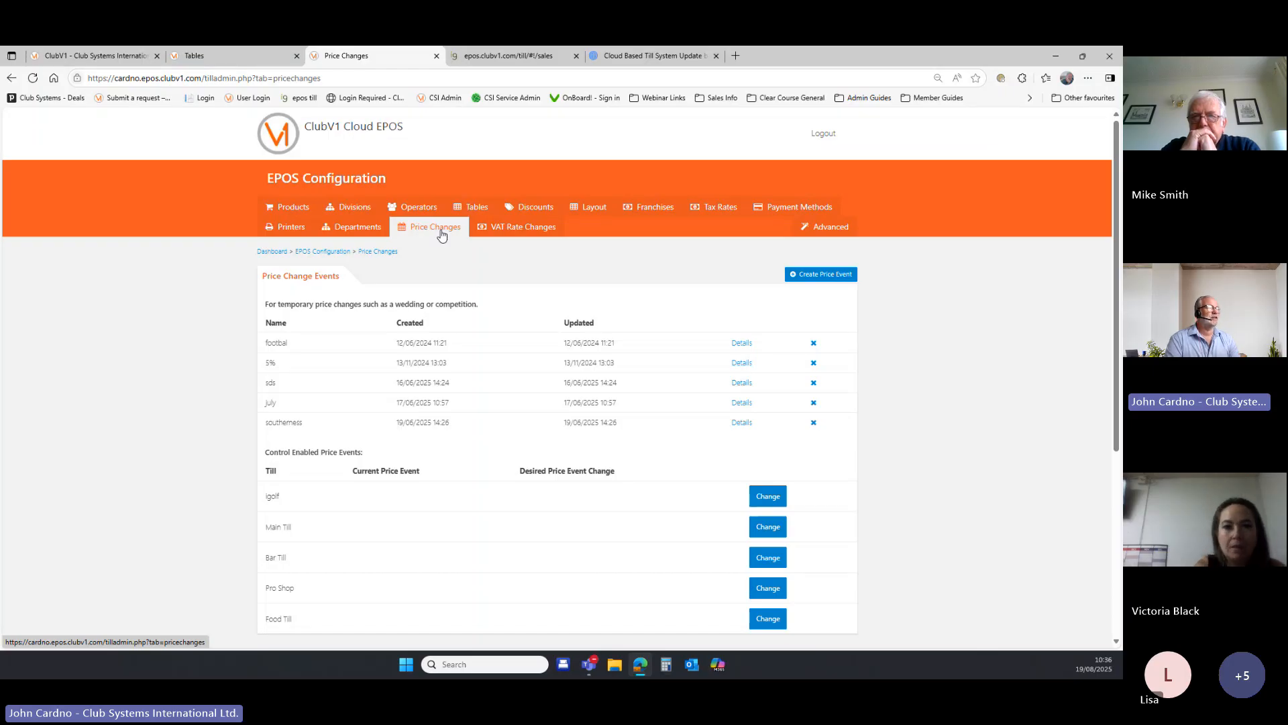
left_click(805, 275)
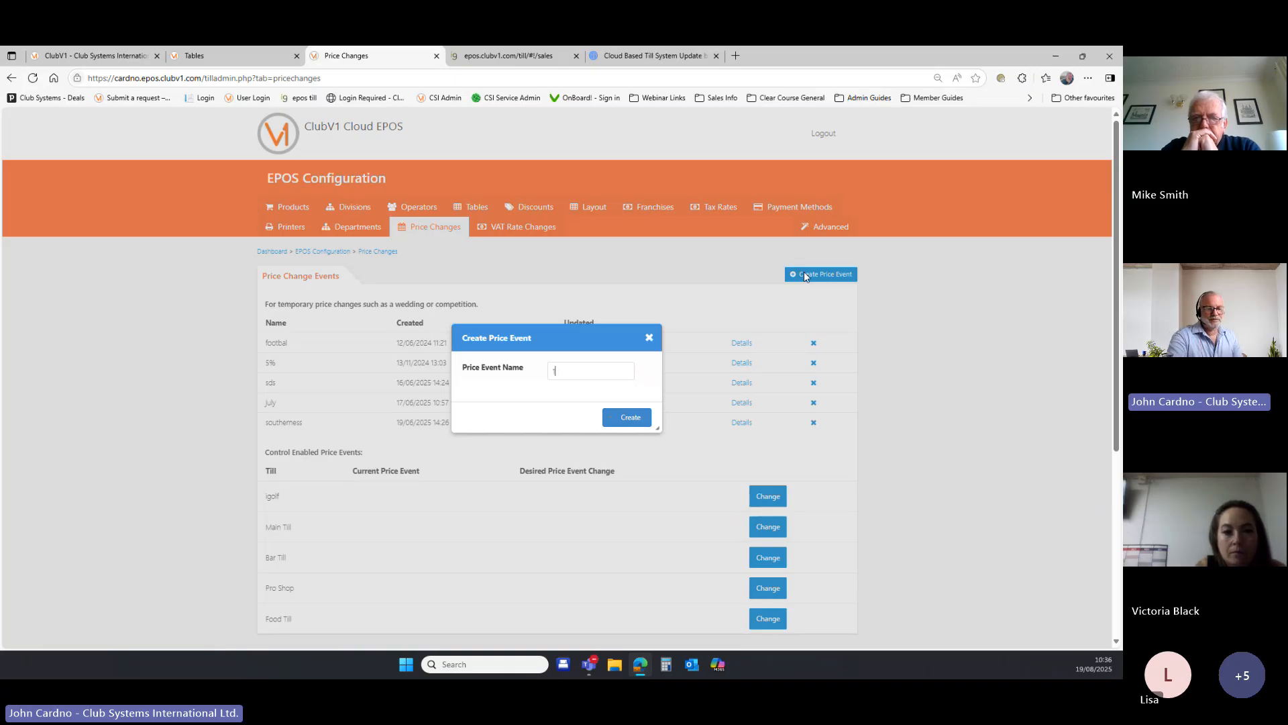
type("1 sept")
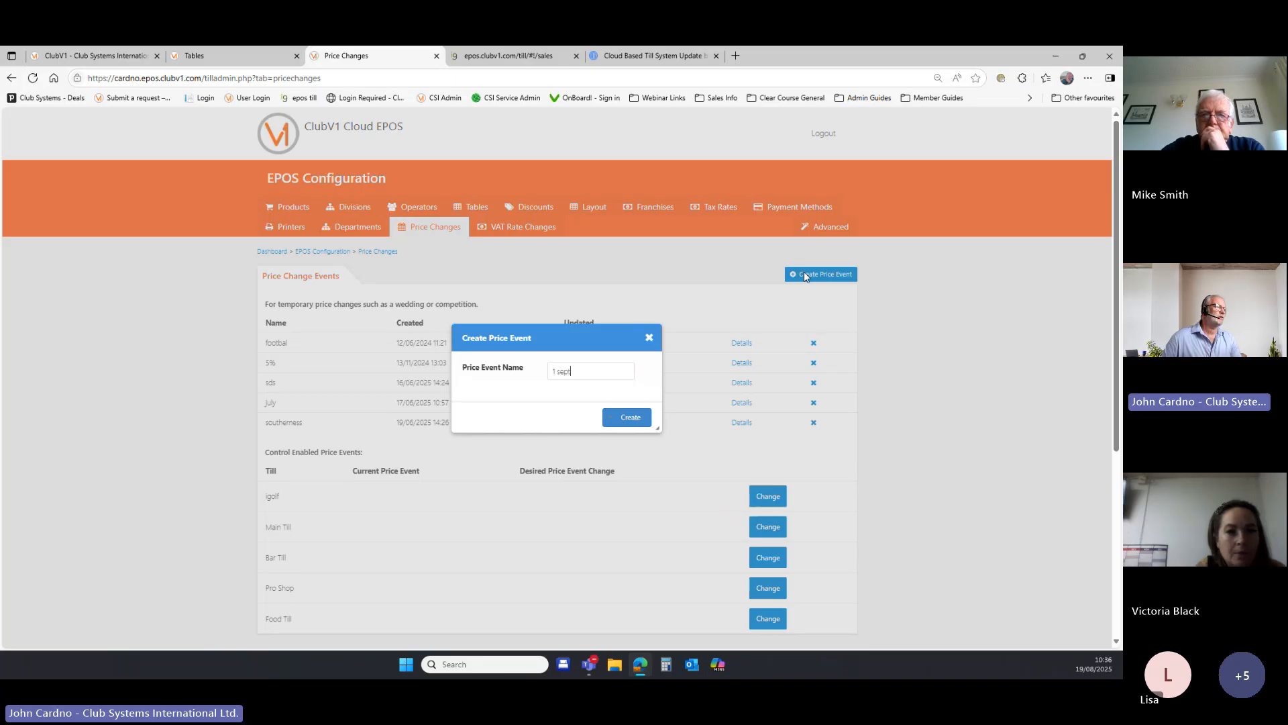
left_click(625, 418)
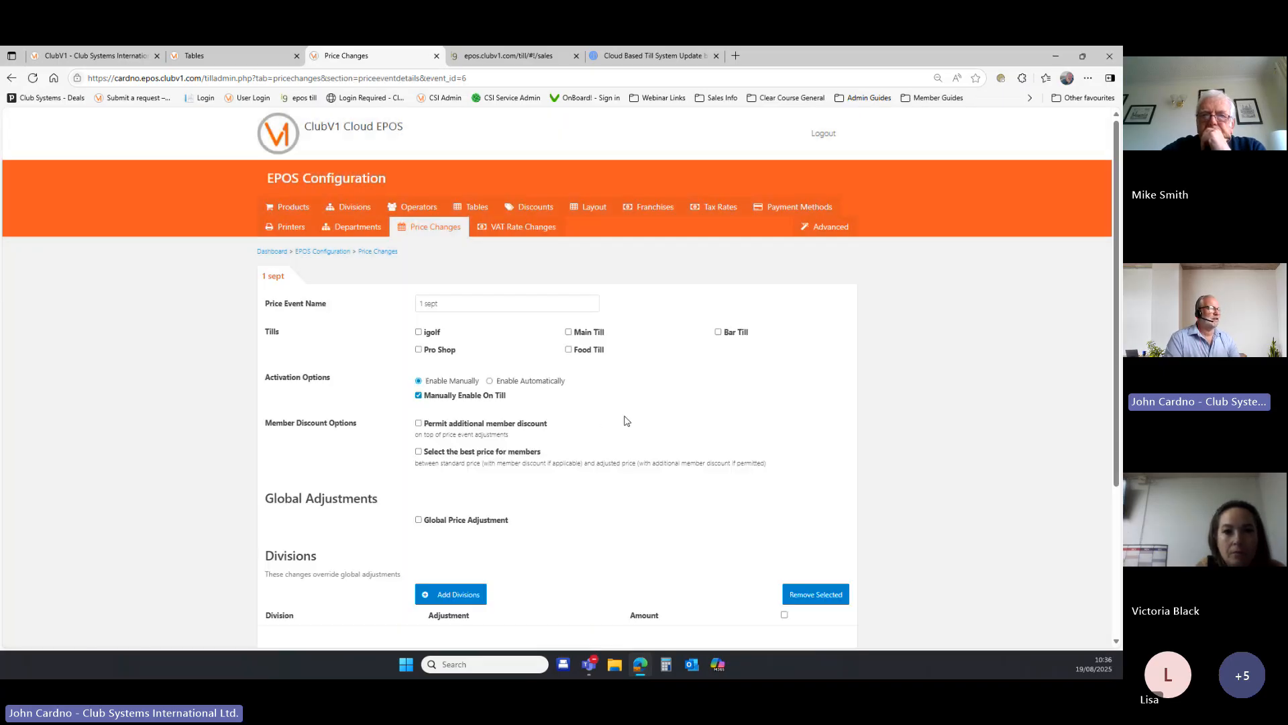
- Review the "1 sept" event's till, activation, member discount and price adjustment options, and open the product list
scroll(634, 424, "down", 1)
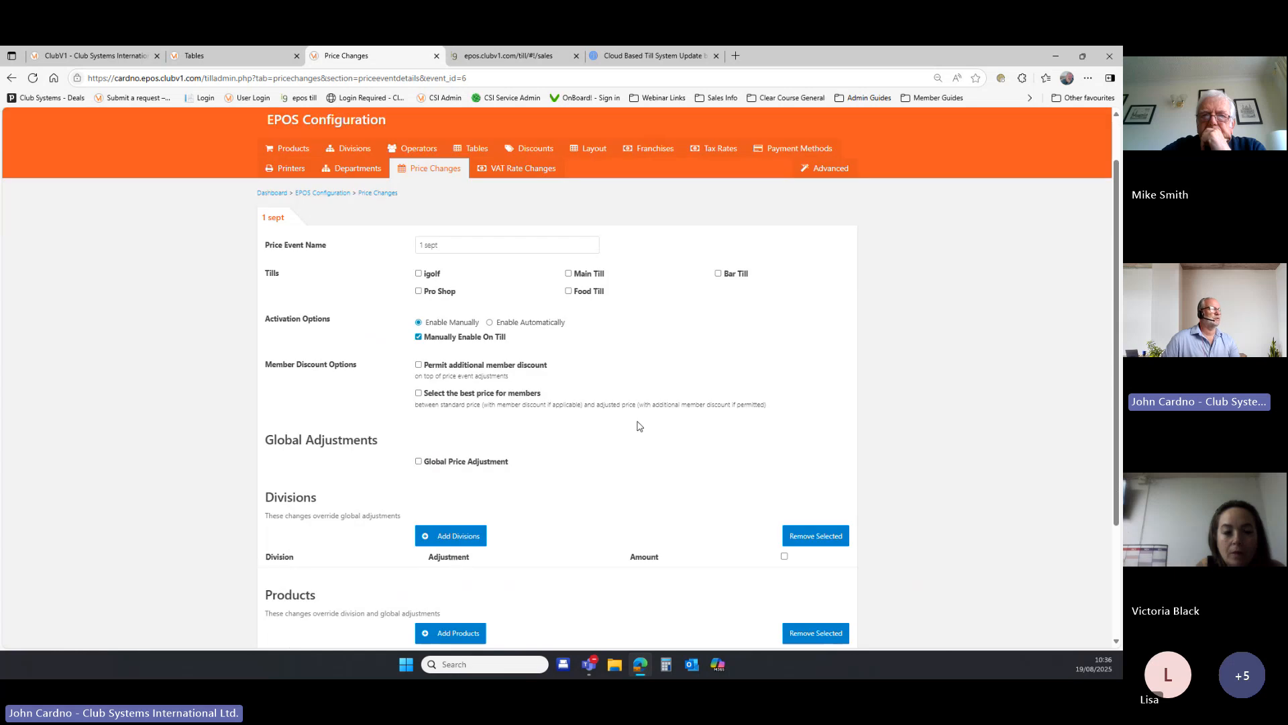
scroll(577, 343, "down", 2)
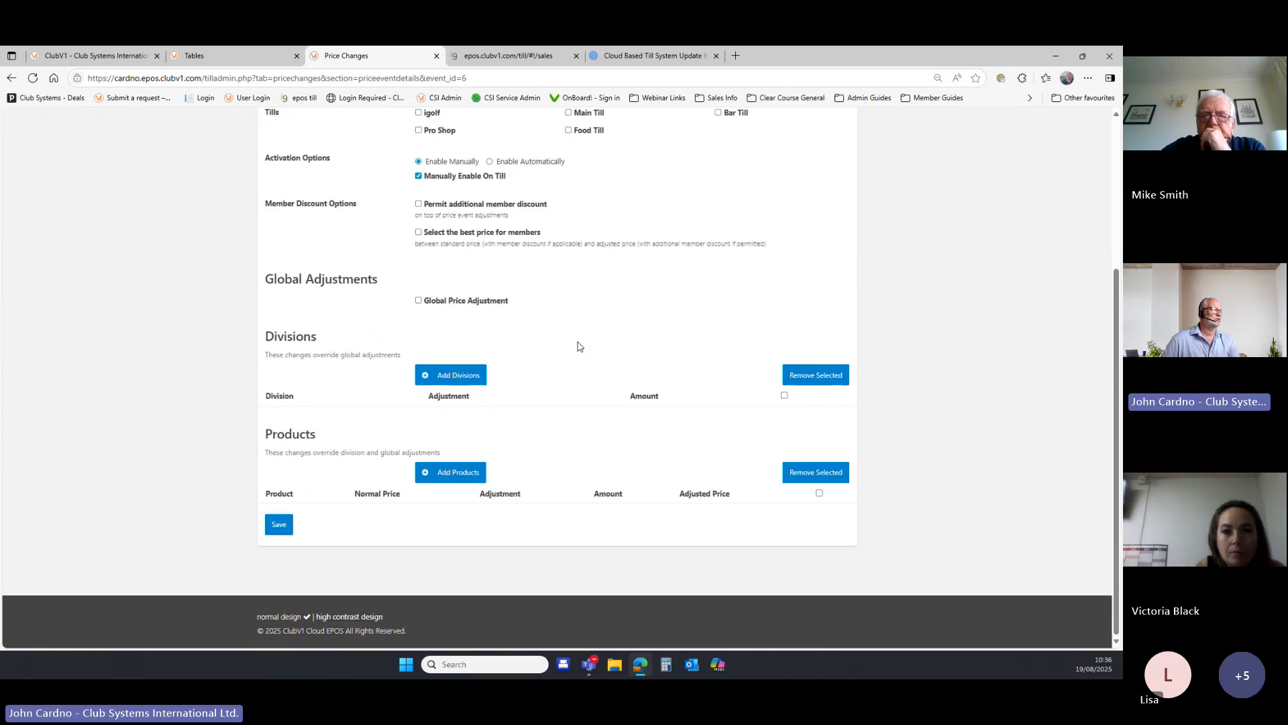
scroll(575, 345, "up", 1)
scroll(517, 401, "up", 2)
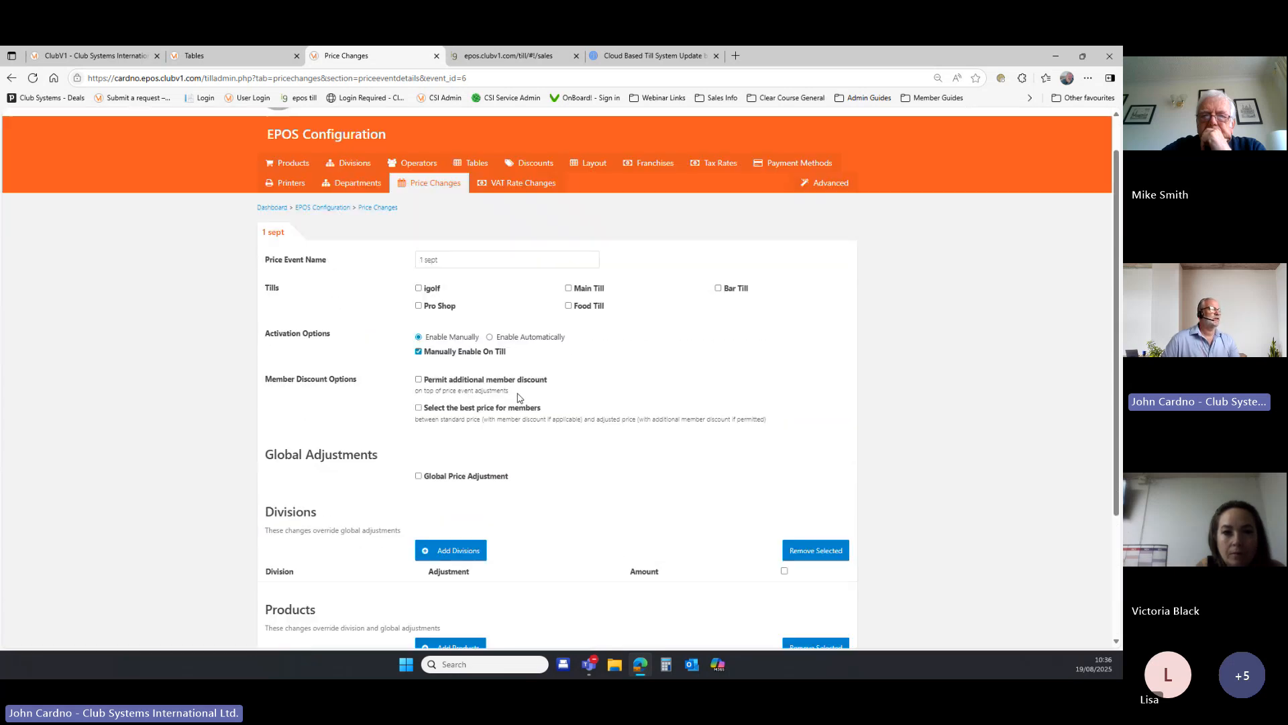
scroll(517, 398, "up", 1)
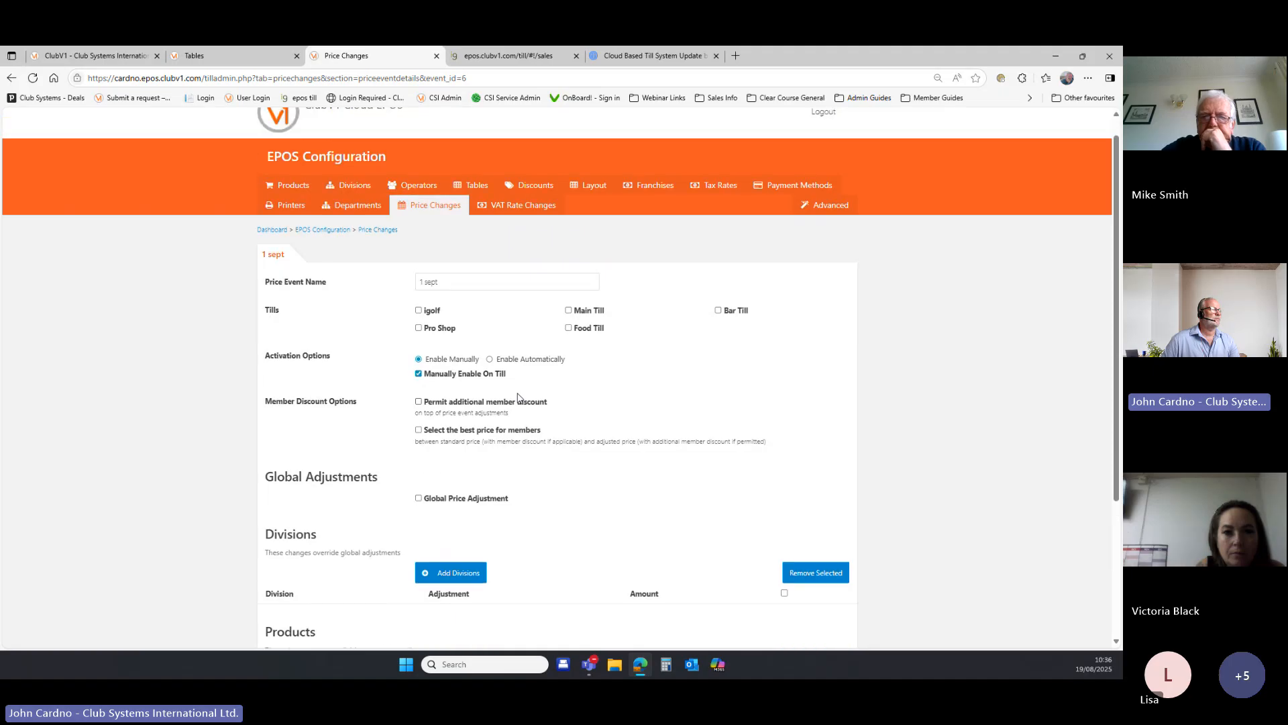
left_click(294, 209)
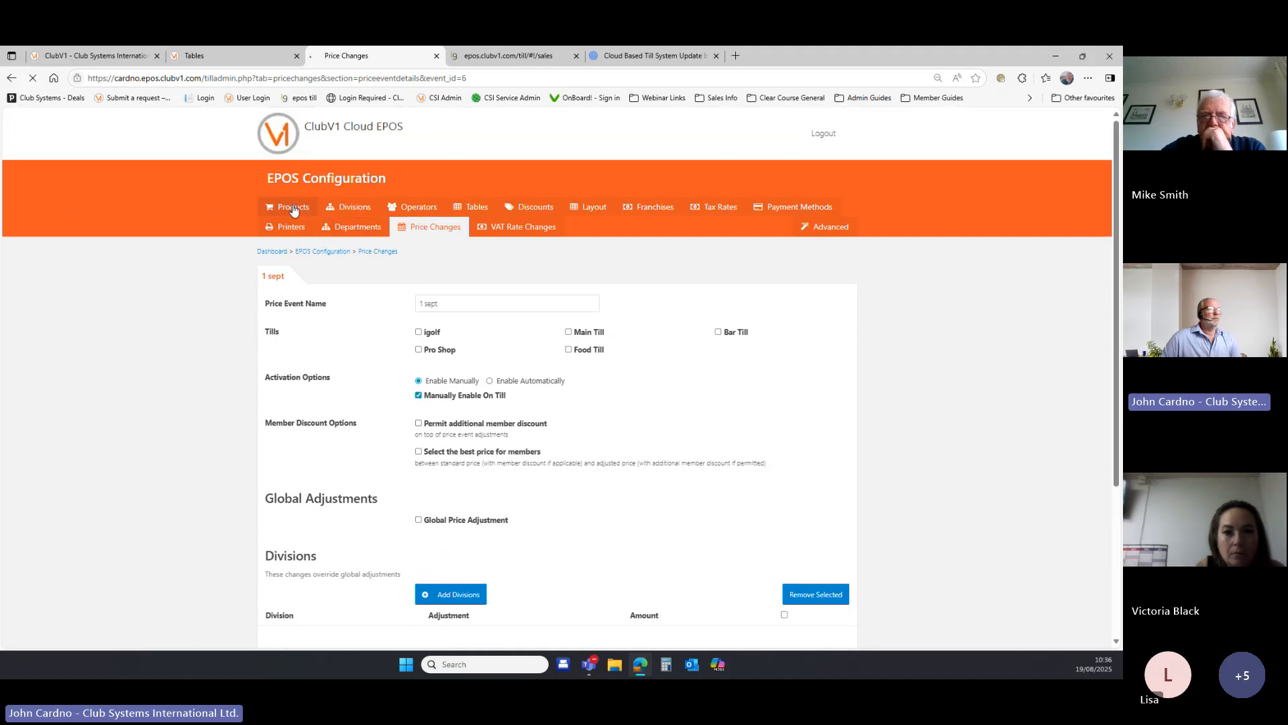